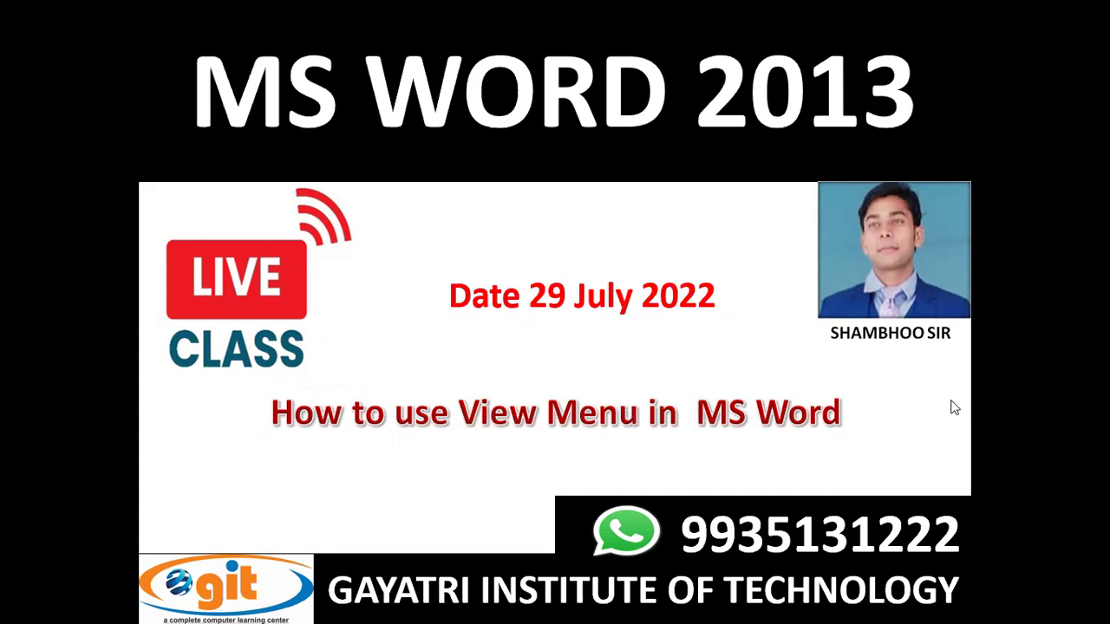
Step: End the PowerPoint slideshow, returning to slide 13 in editing view, and bring up the Run box
key(Escape)
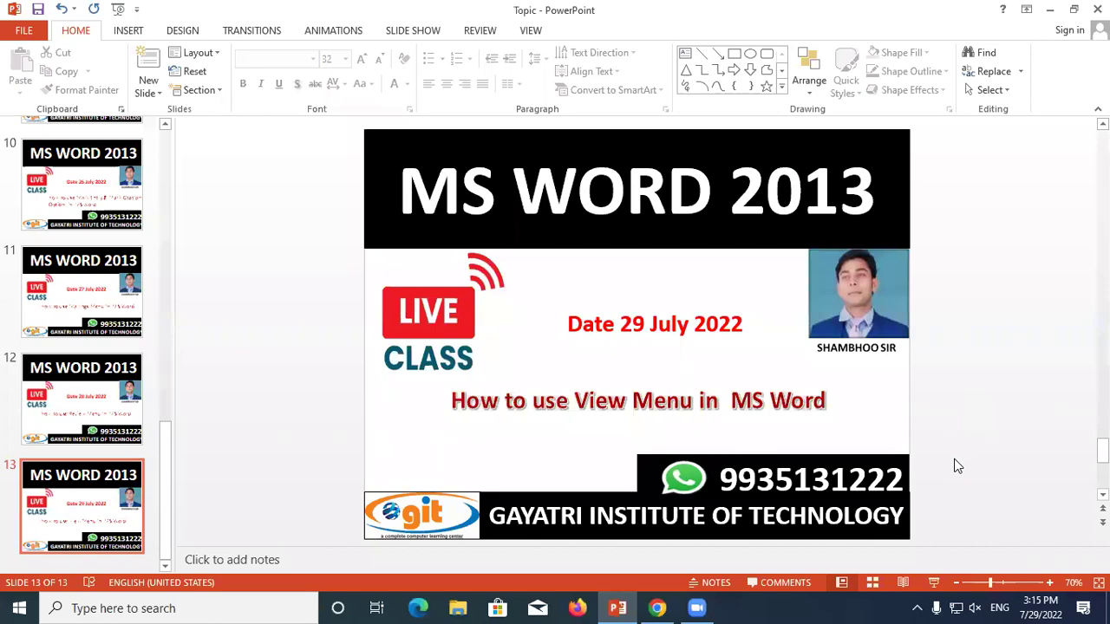
key(super+r)
Step: Launch Word 2013 with winword, create a blank Document1, and show the VIEW ribbon tab
text(wi)
key(Down)
key(Down)
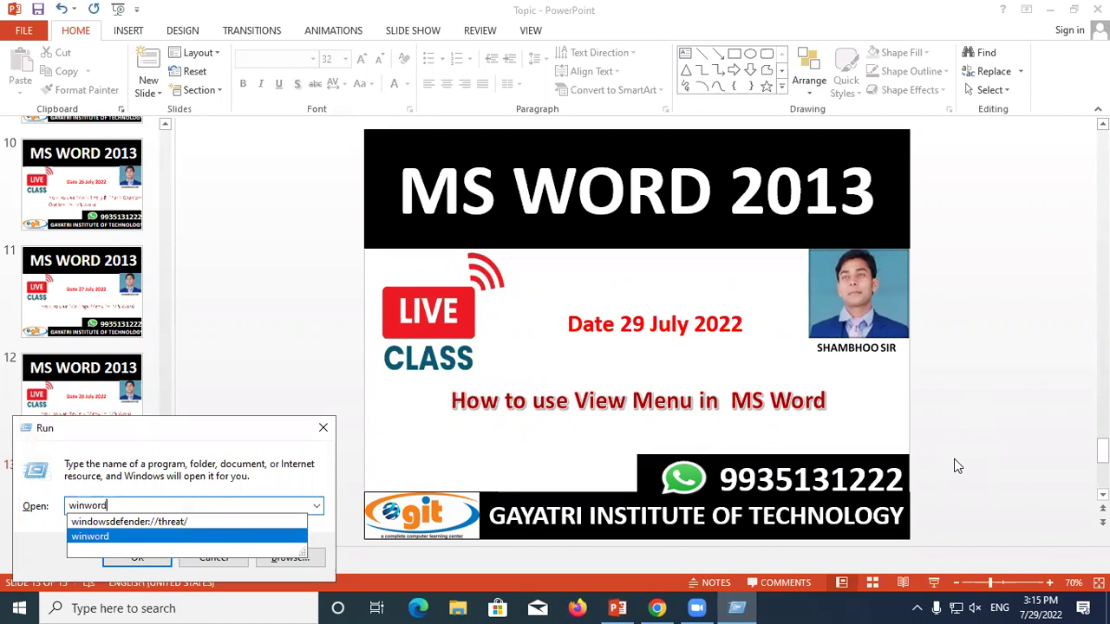
key(Return)
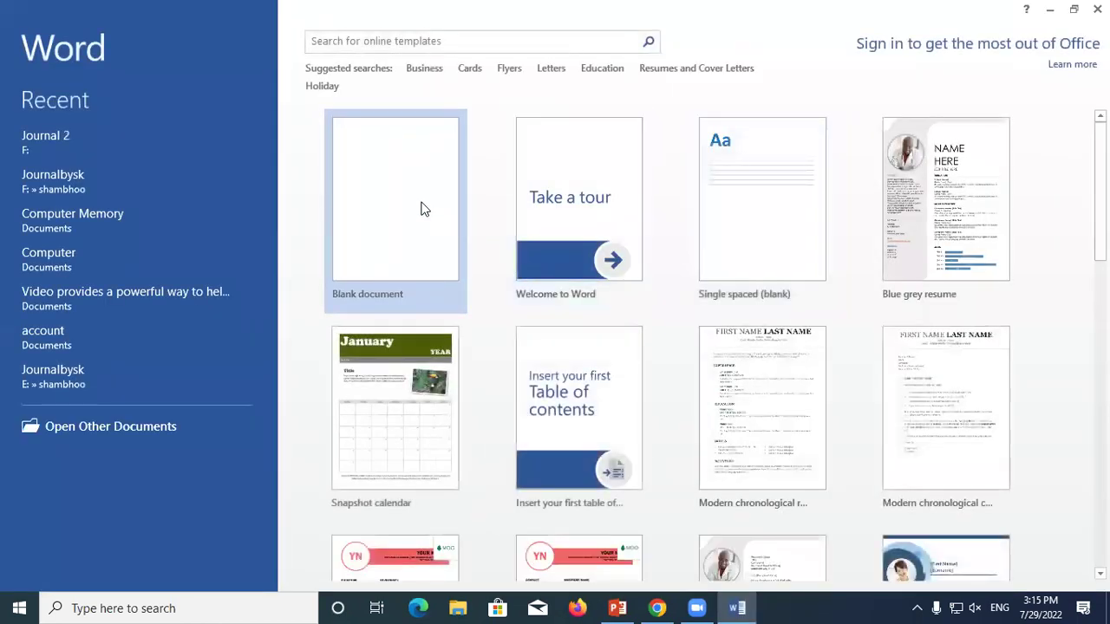
click(423, 209)
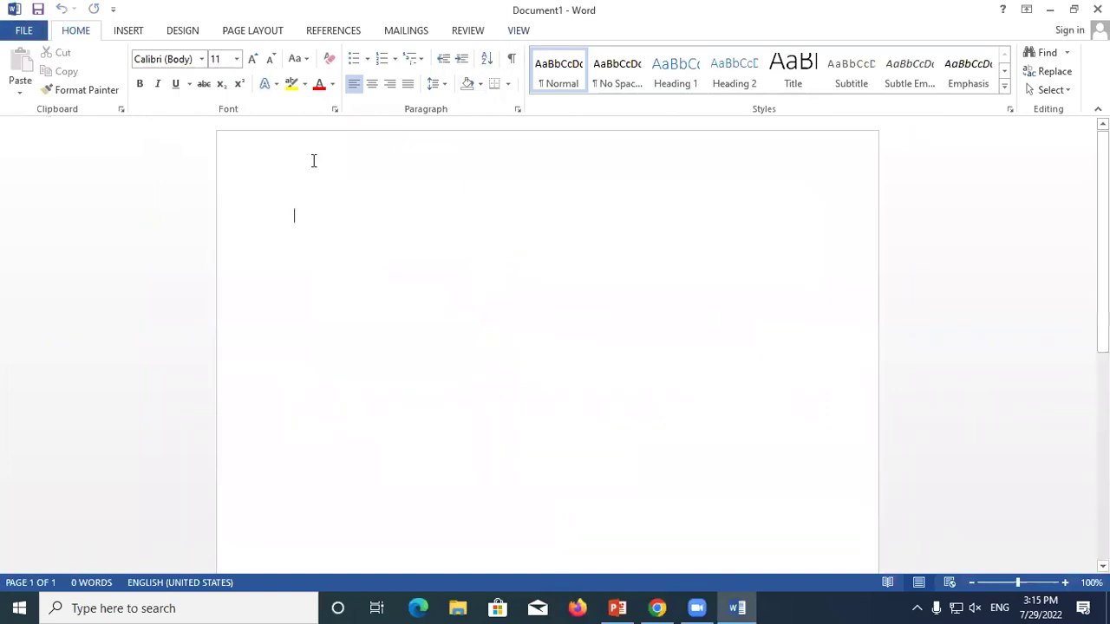
click(524, 35)
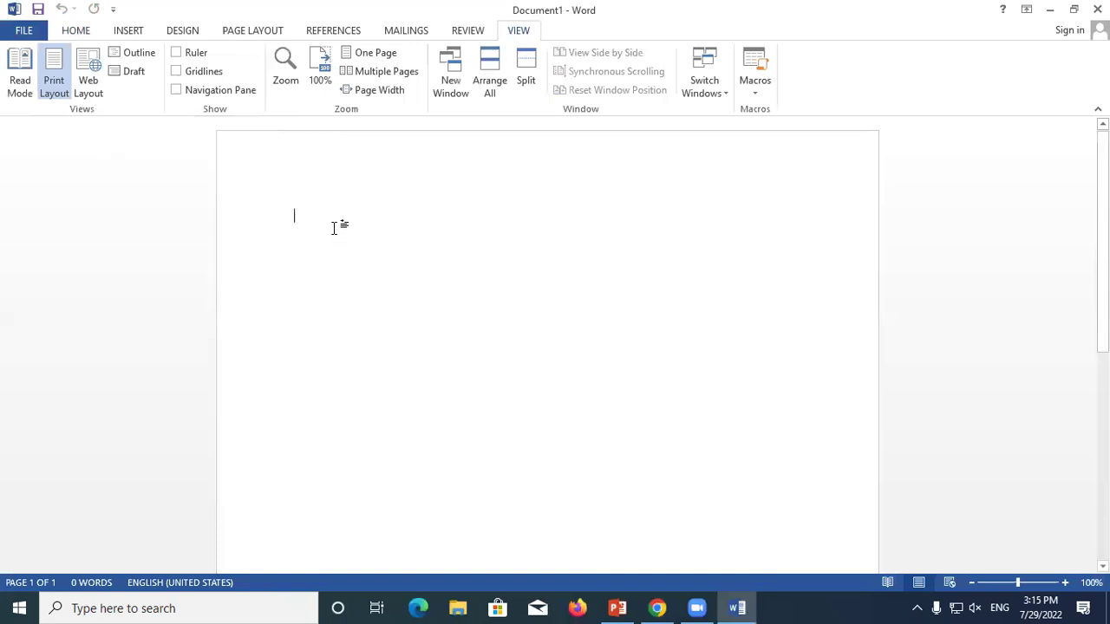
Step: Generate five paragraphs of sample text (239 words) with =RAND(), then select and deselect it twice
text(=RAND()
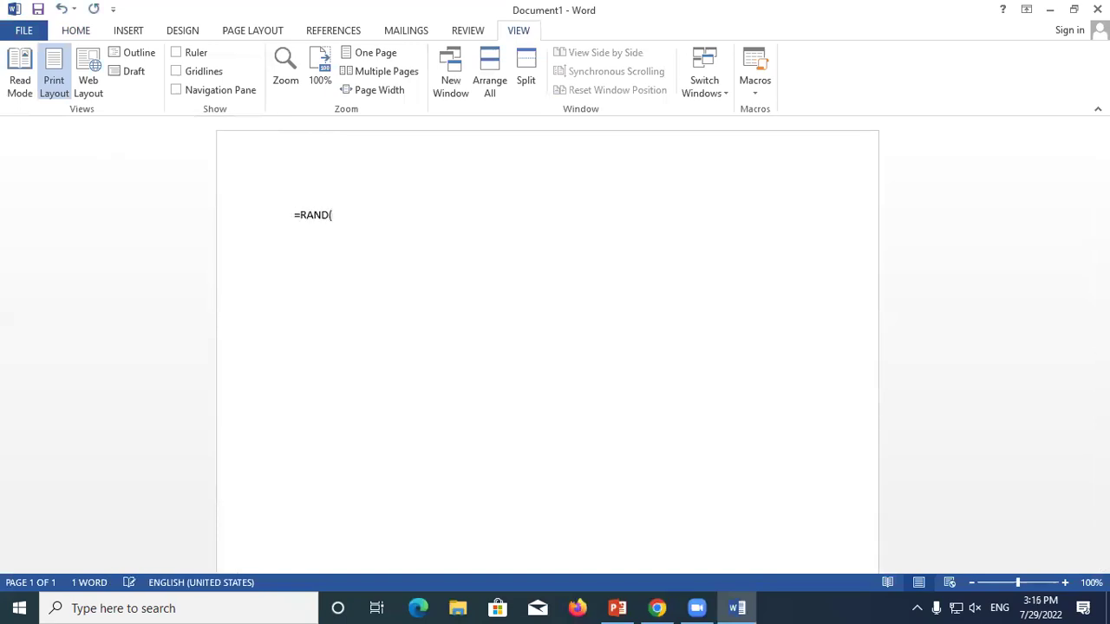
key(Return)
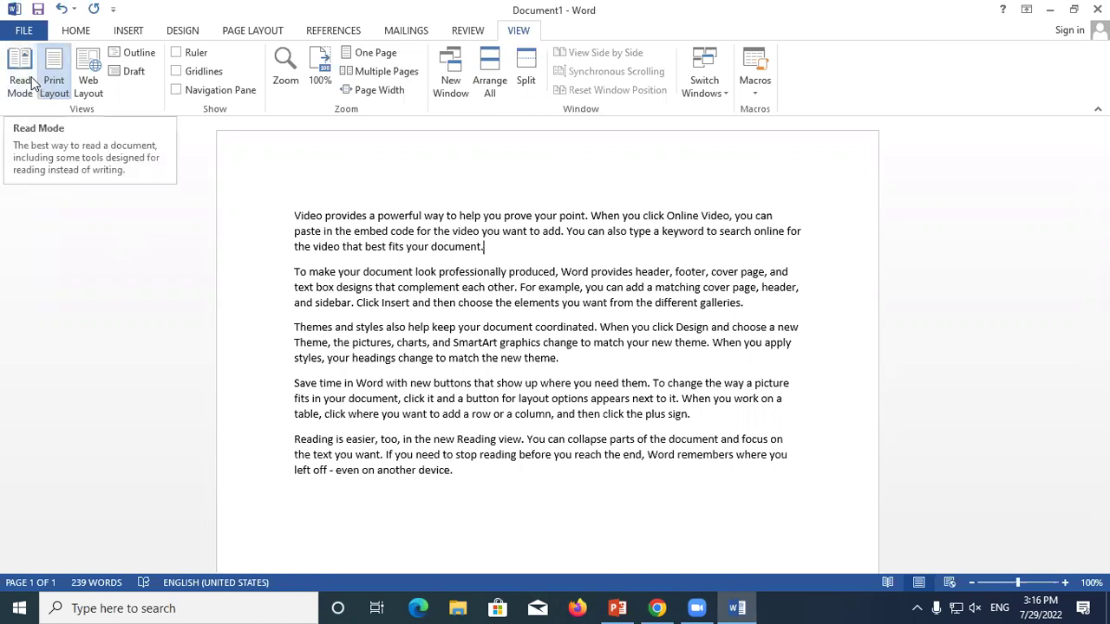
click(58, 82)
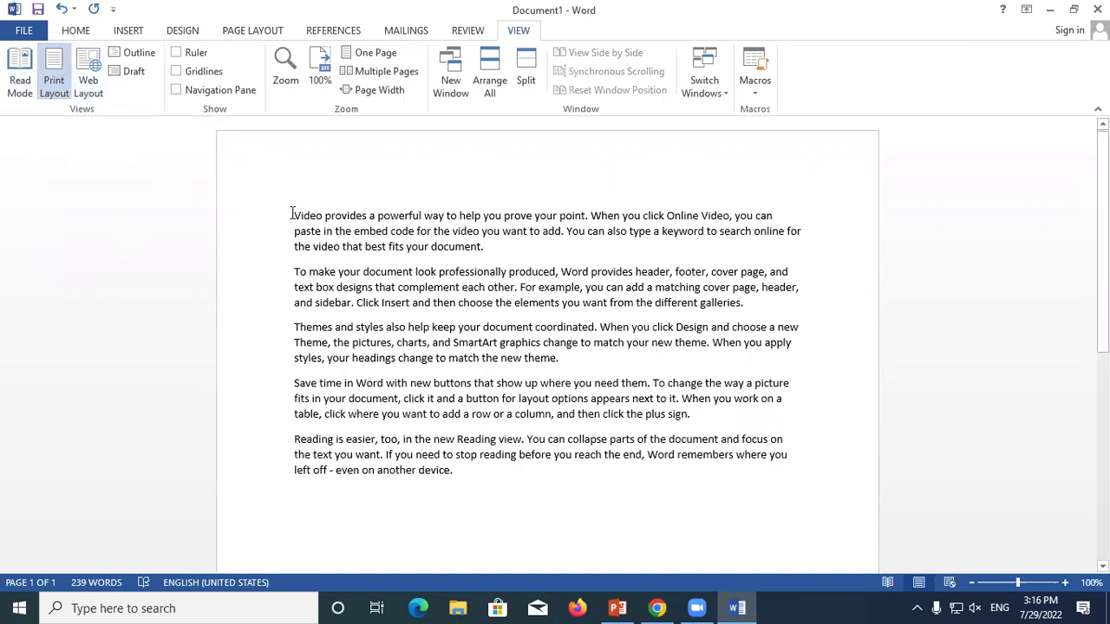
drag(294, 215, 460, 489)
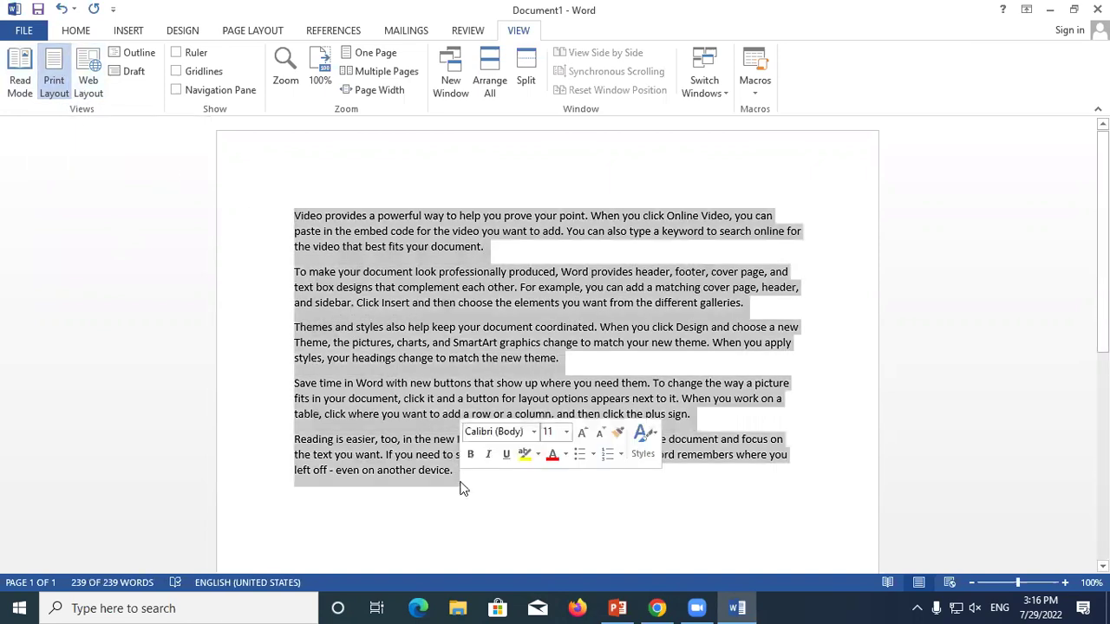
click(461, 488)
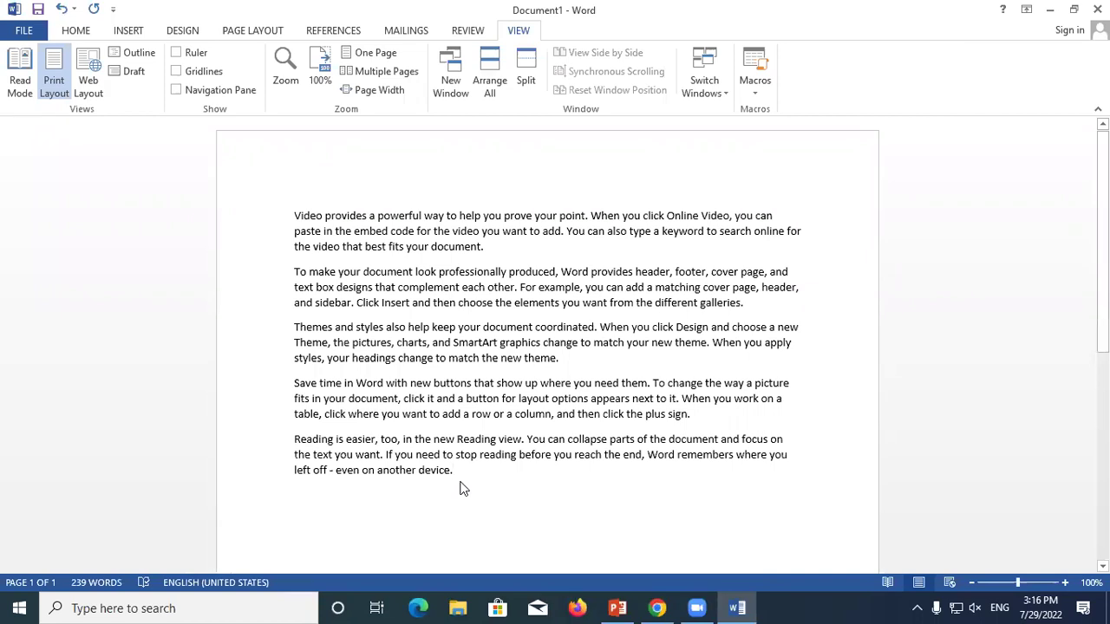
drag(296, 215, 461, 483)
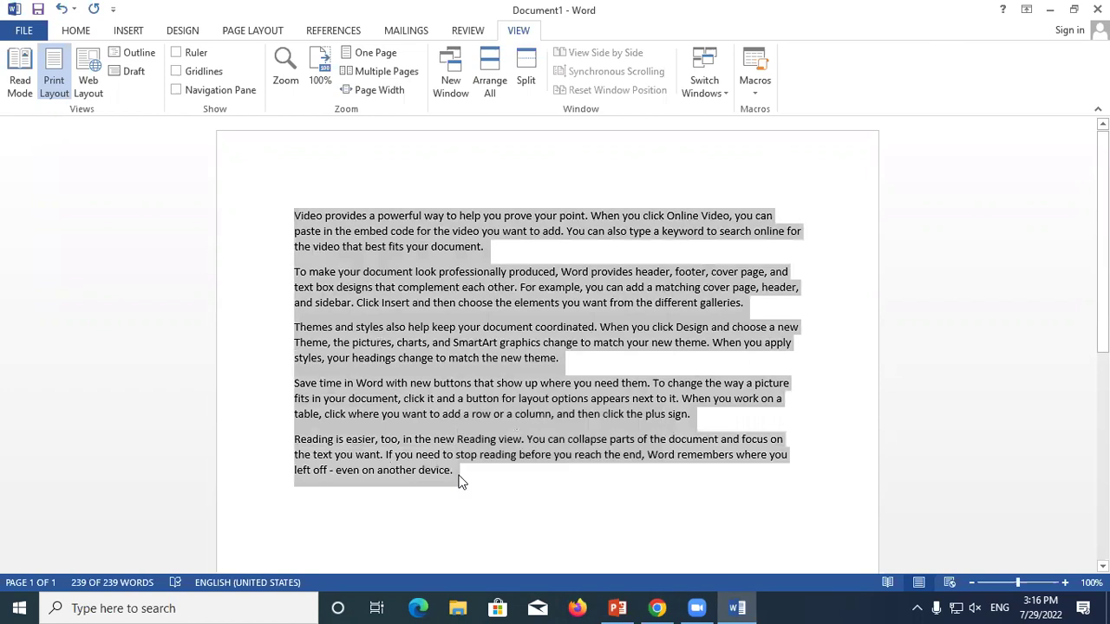
click(461, 483)
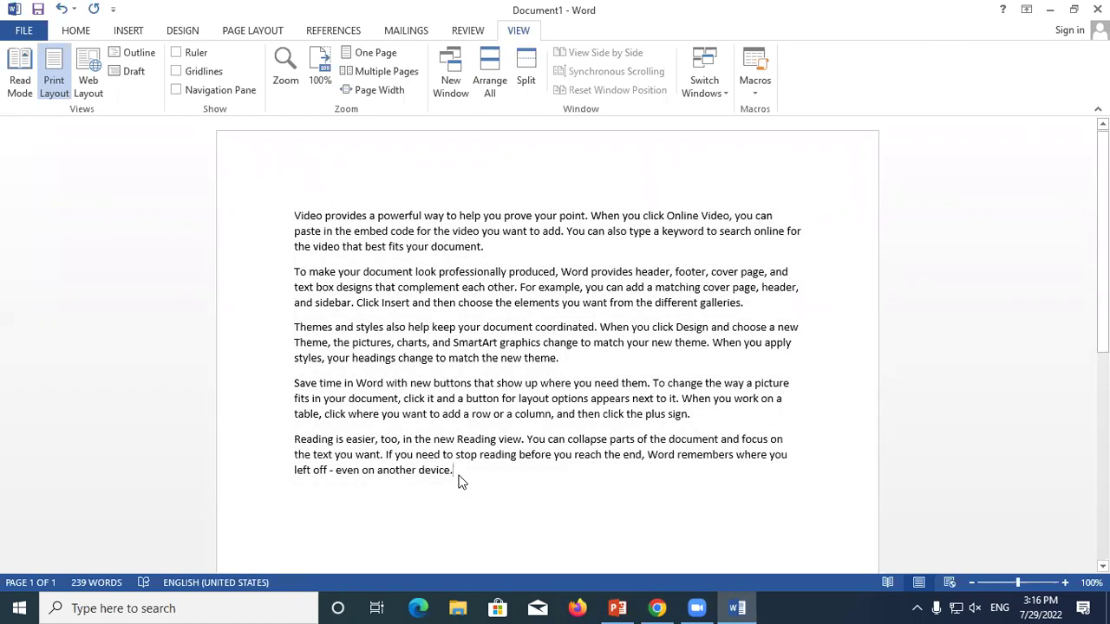
Step: Show then hide the rulers, and switch Document1 into two-column Read Mode
click(178, 53)
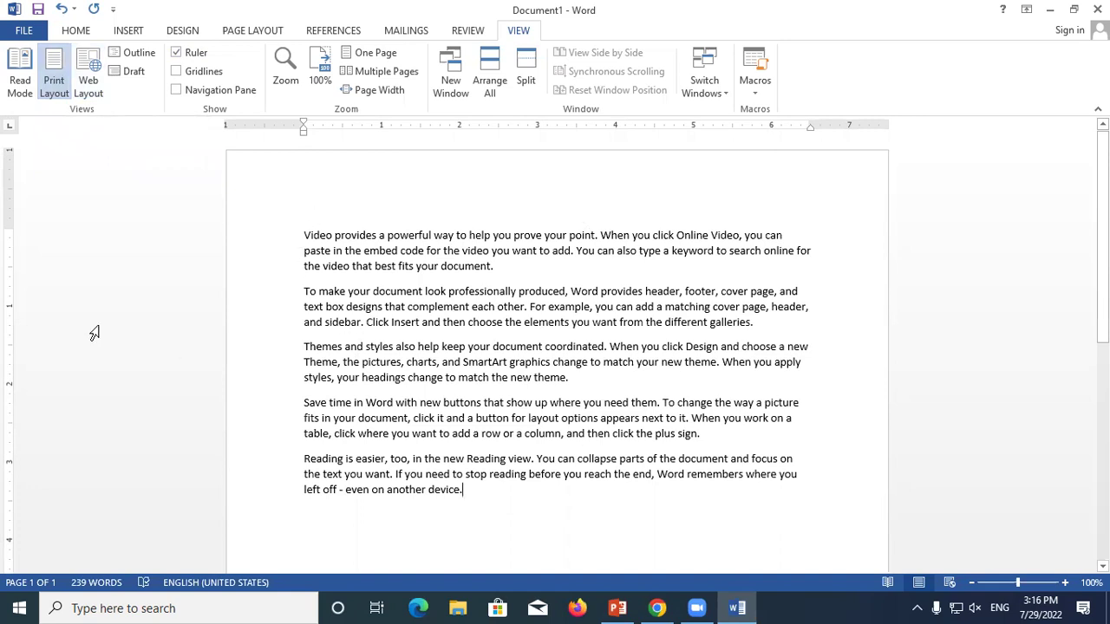
click(176, 53)
click(24, 80)
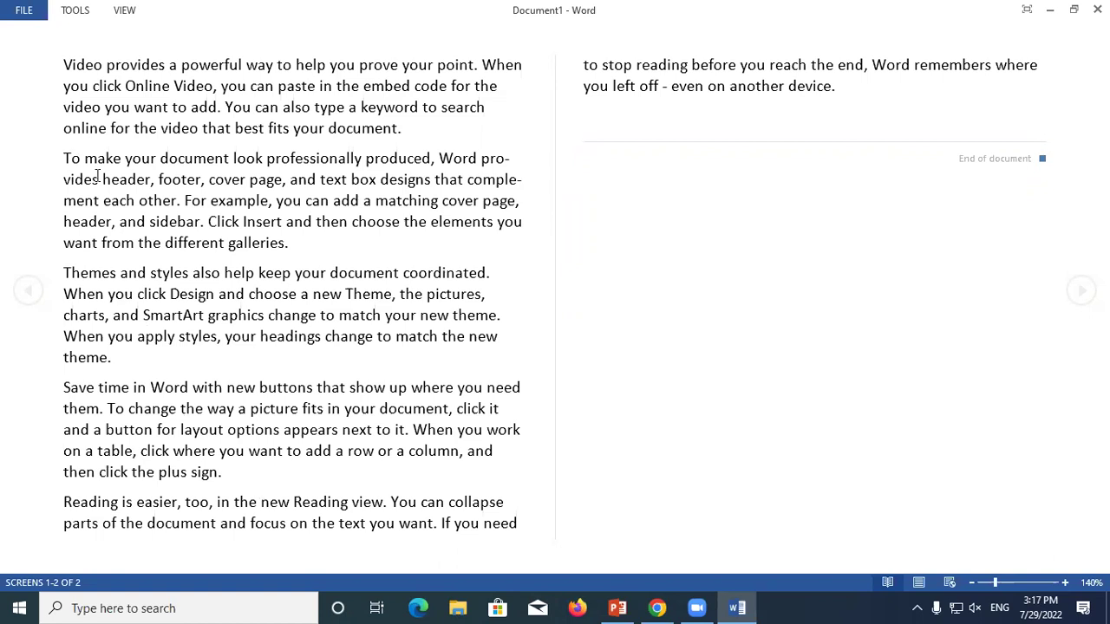
Step: Restore down, maximize, minimize and bring back the Word window
click(1073, 9)
click(857, 72)
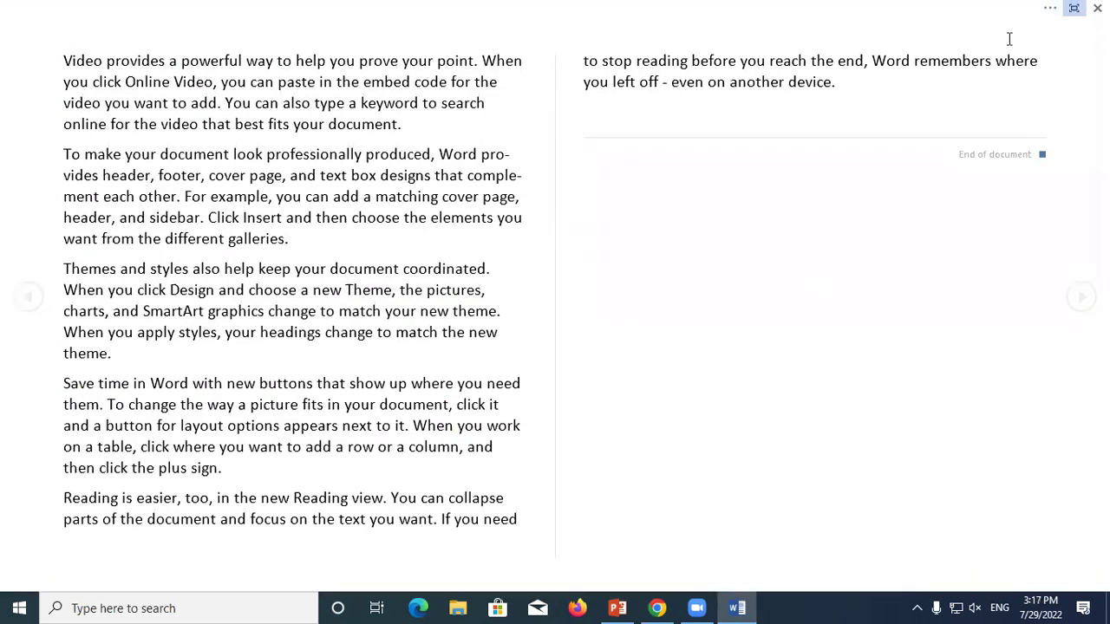
click(1059, 14)
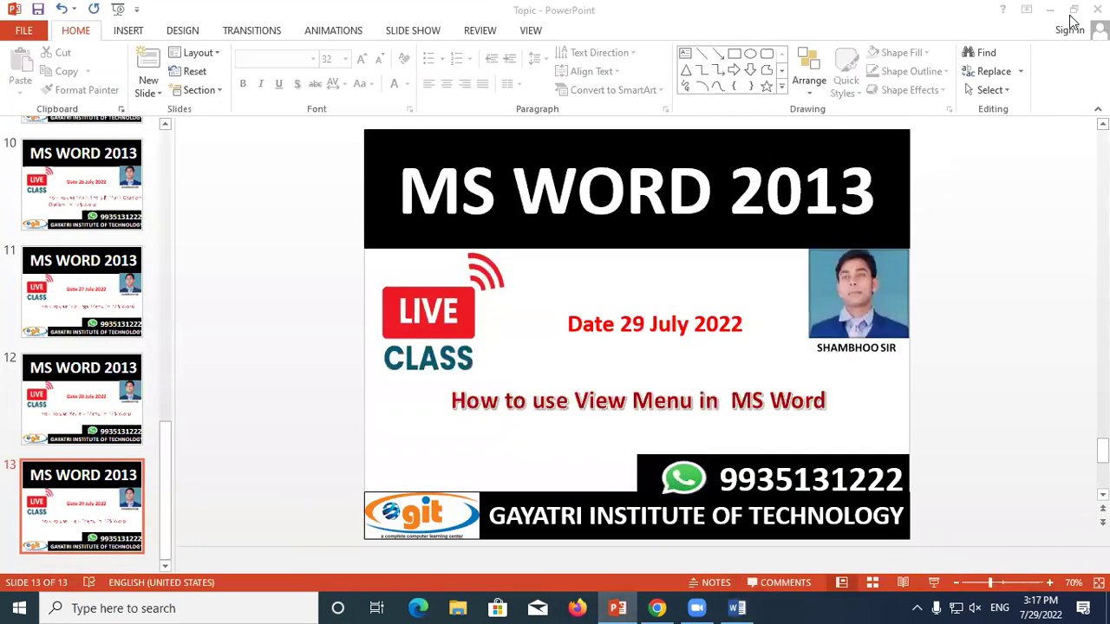
click(737, 608)
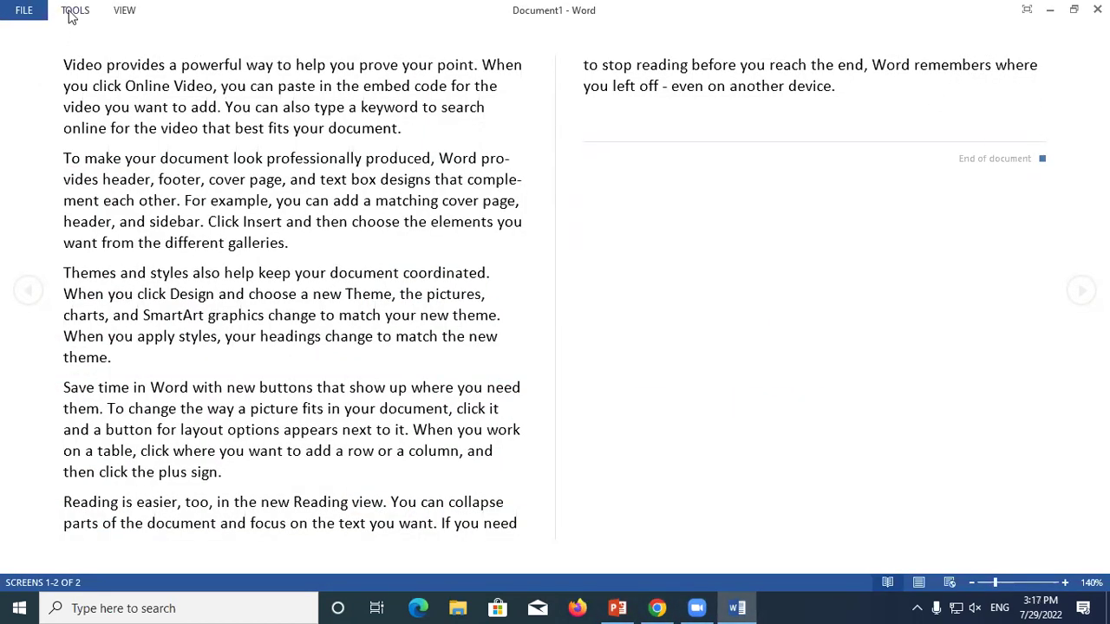
Step: Explore Read Mode's TOOLS and VIEW menus, then cancel the save prompt to keep Document1 open
click(80, 13)
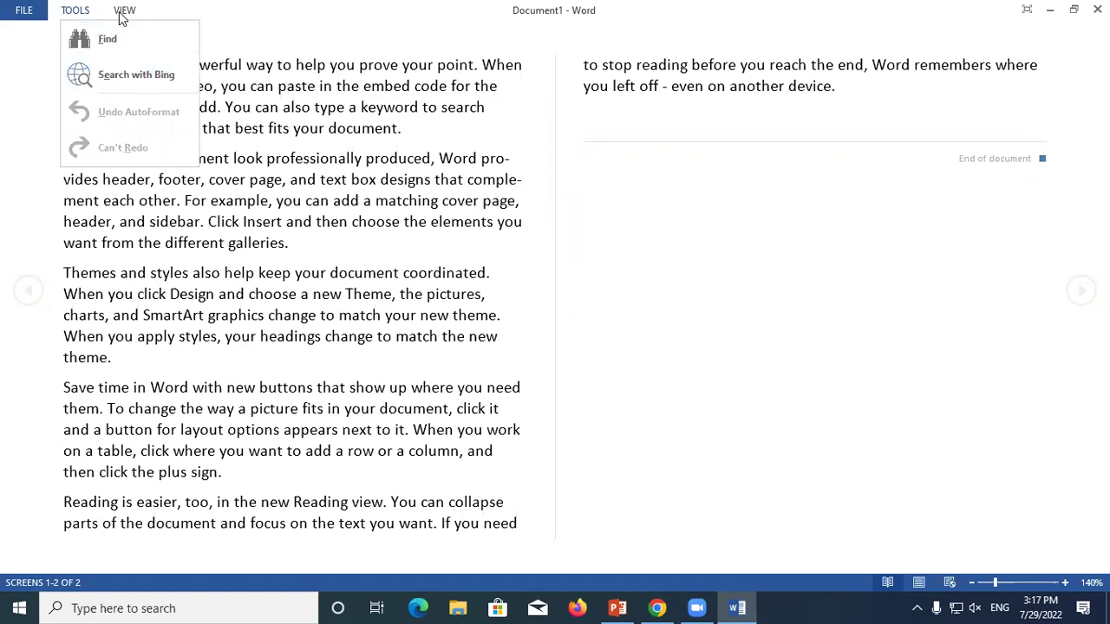
click(124, 9)
mouse_move(178, 218)
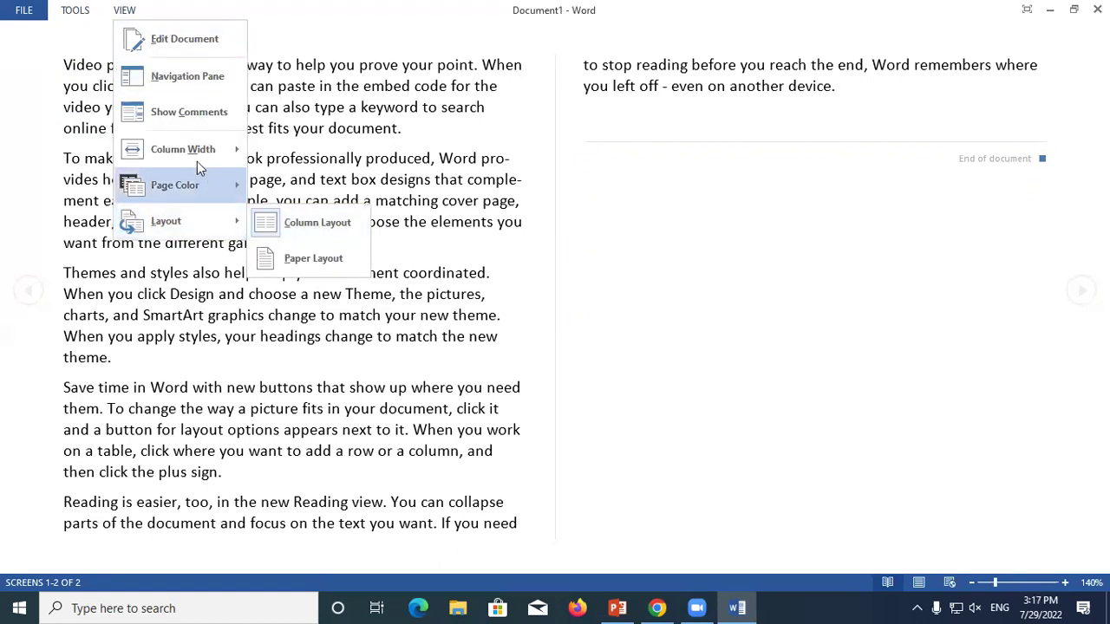
mouse_move(217, 149)
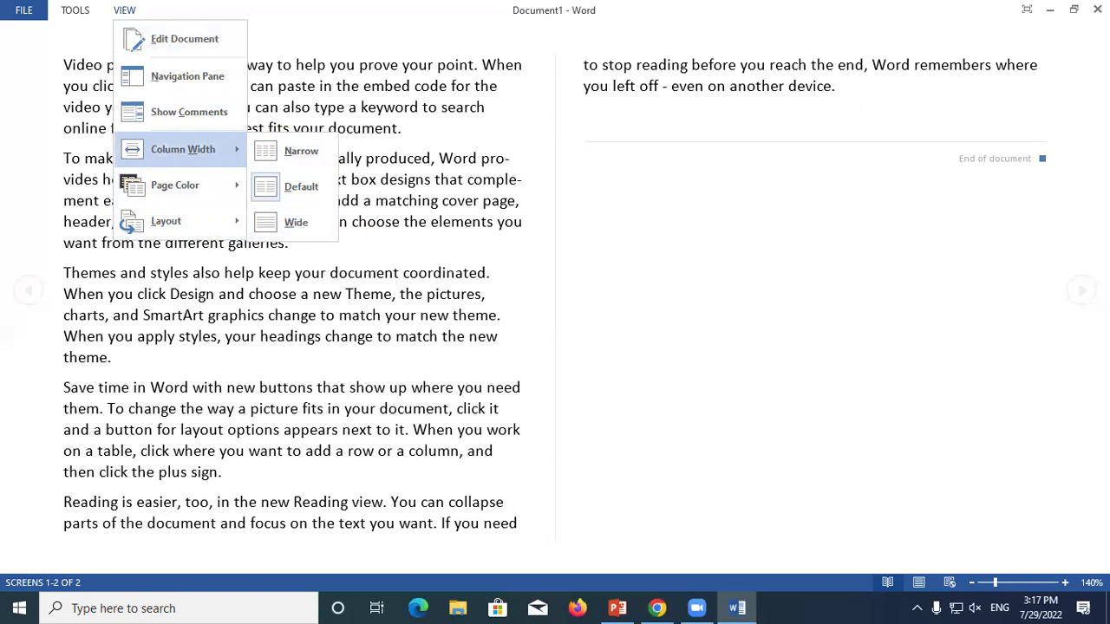
click(1063, 19)
click(1096, 10)
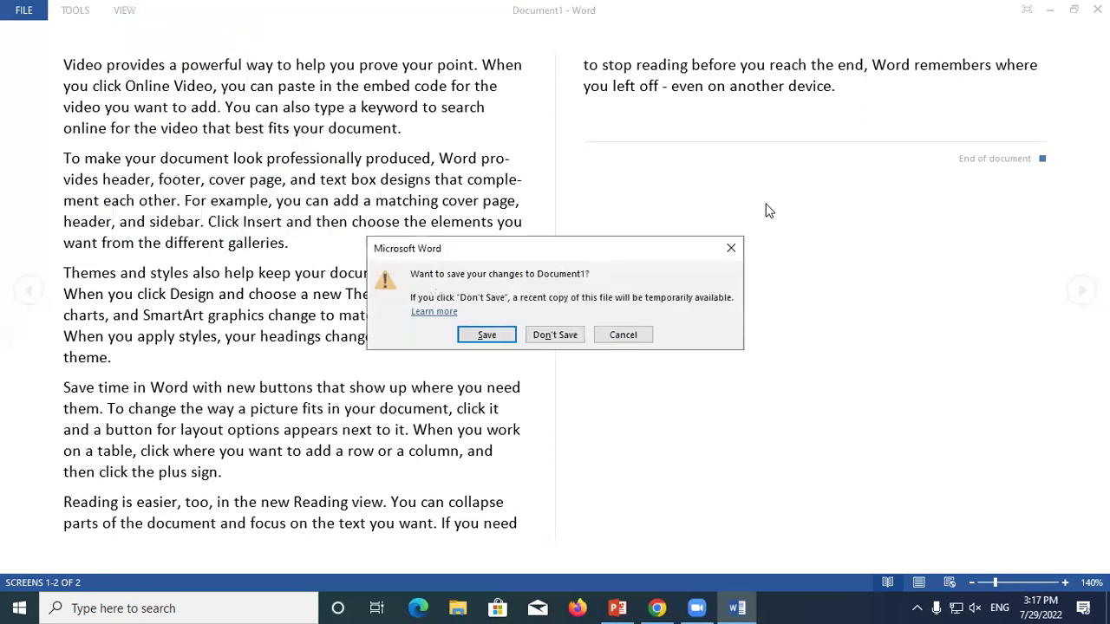
click(731, 248)
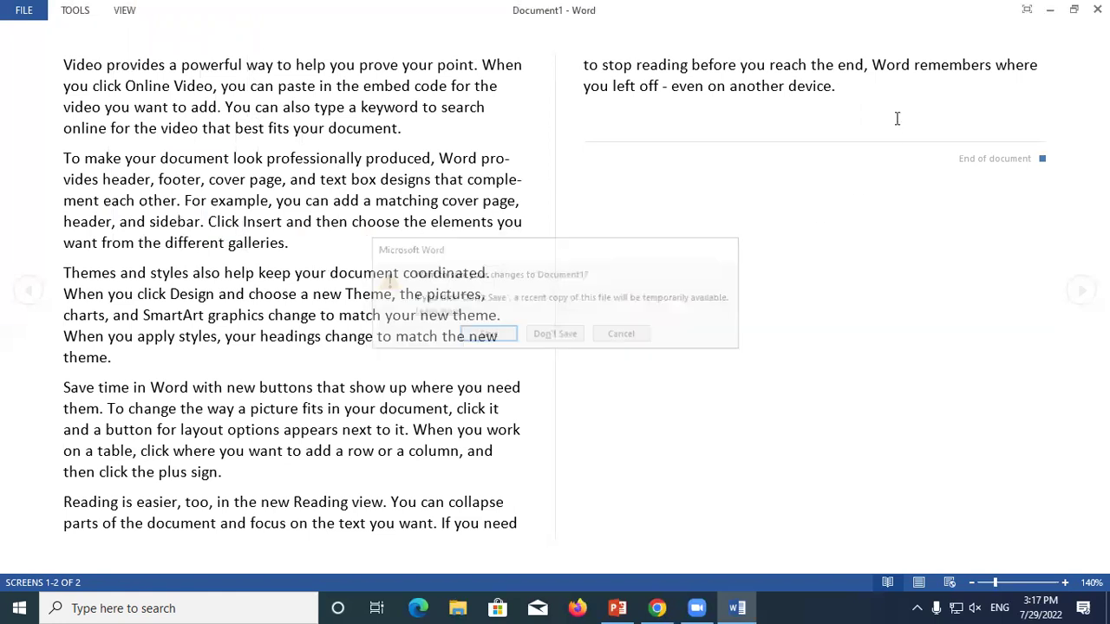
Step: Check the TOOLS and VIEW menus again, then leave Read Mode for Print Layout with Esc
click(76, 10)
click(122, 12)
click(122, 12)
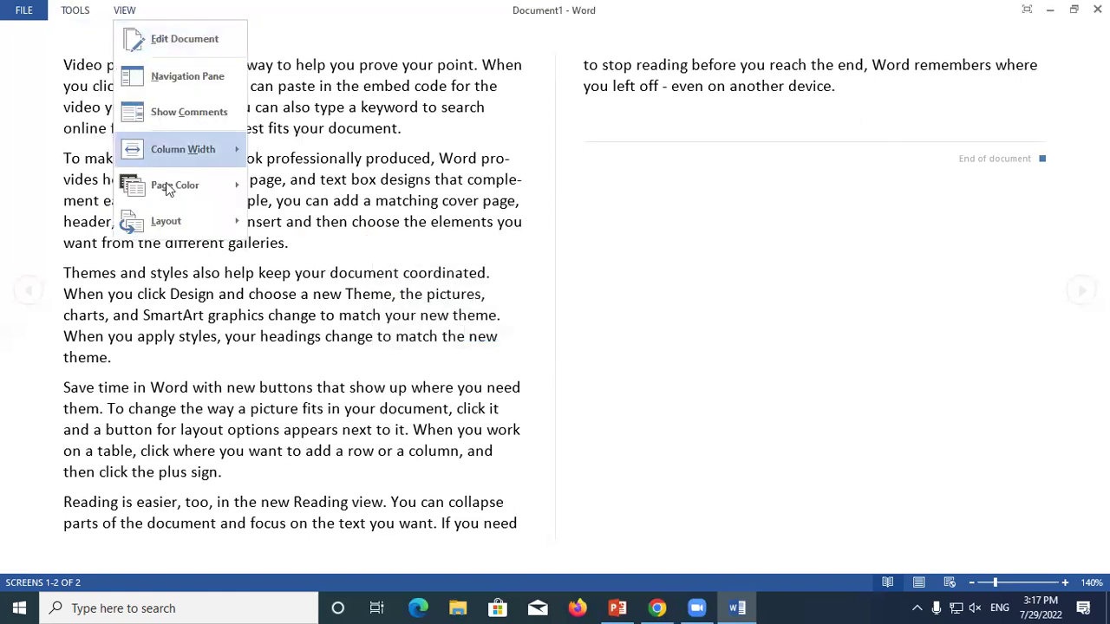
mouse_move(246, 226)
click(607, 216)
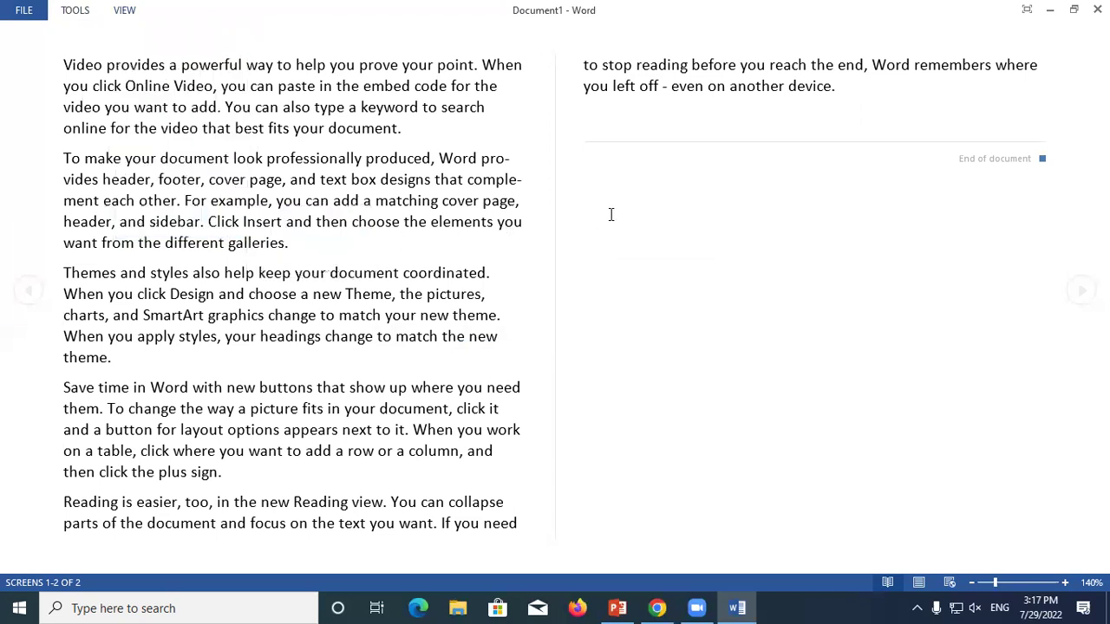
key(Escape)
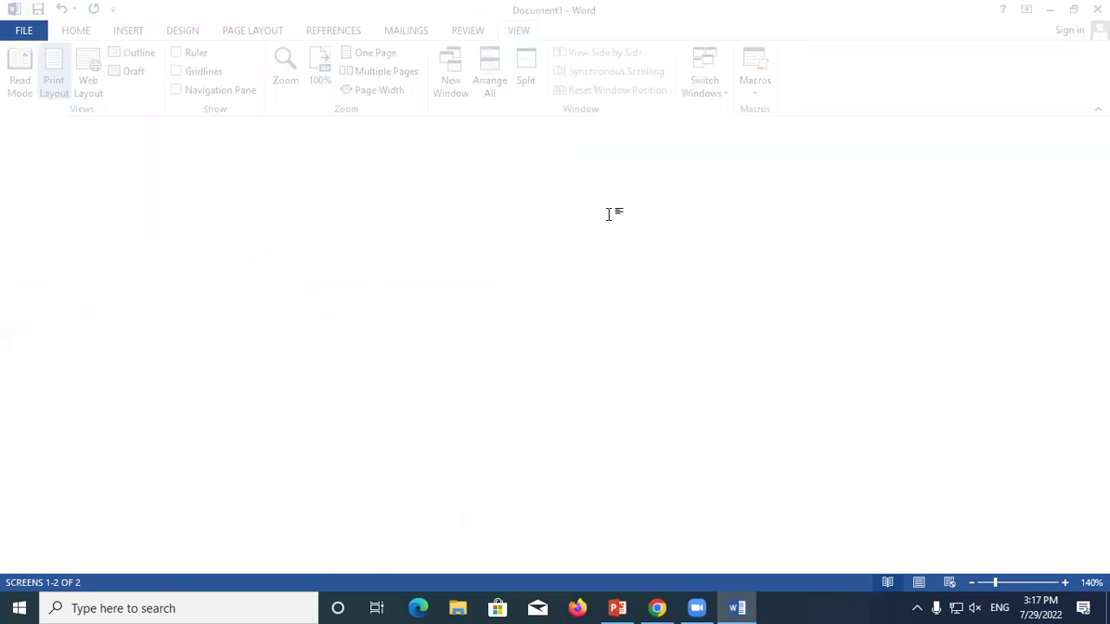
Step: Switch back into Read Mode once more and return to Print Layout with Esc
scroll(231, 232, up, 2)
scroll(231, 232, up, 1)
scroll(92, 199, up, 2)
click(12, 69)
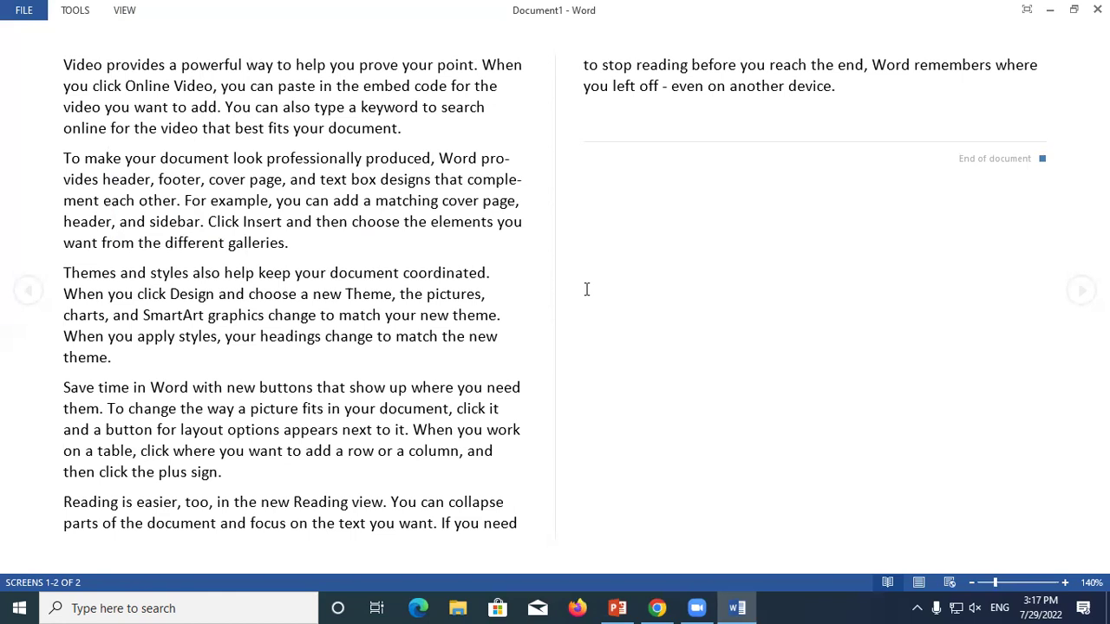
key(Escape)
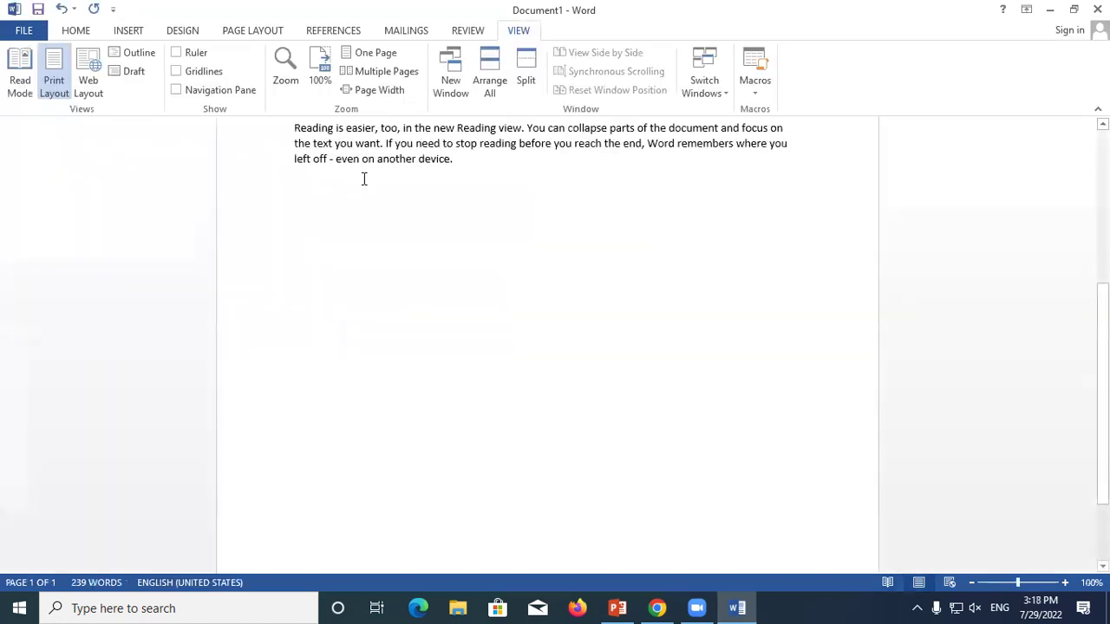
scroll(354, 206, up, 2)
scroll(354, 207, up, 4)
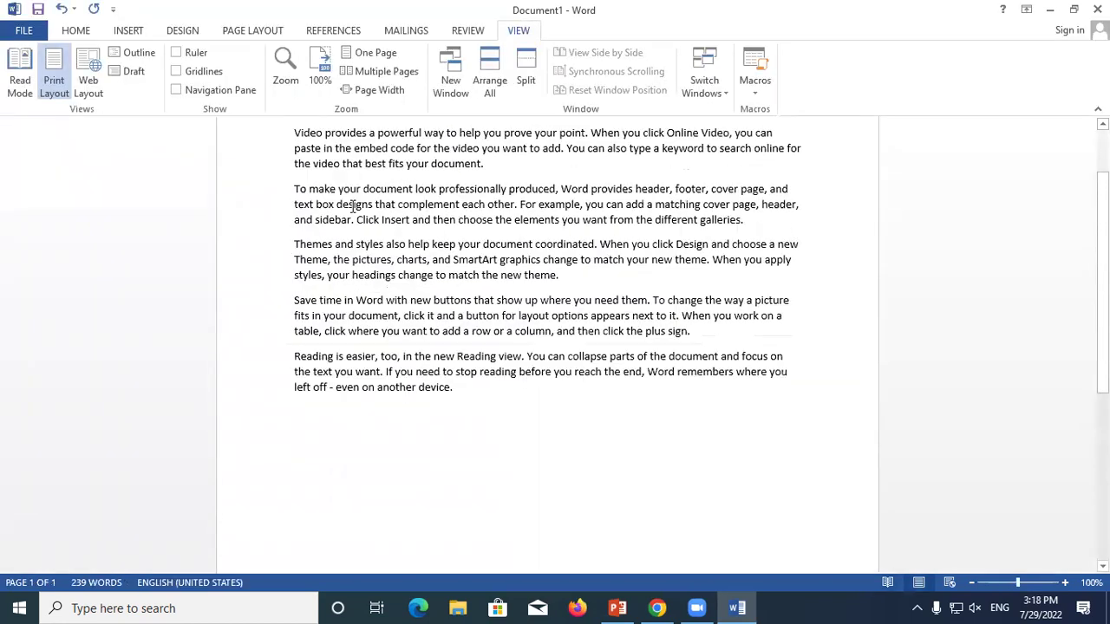
scroll(354, 207, up, 2)
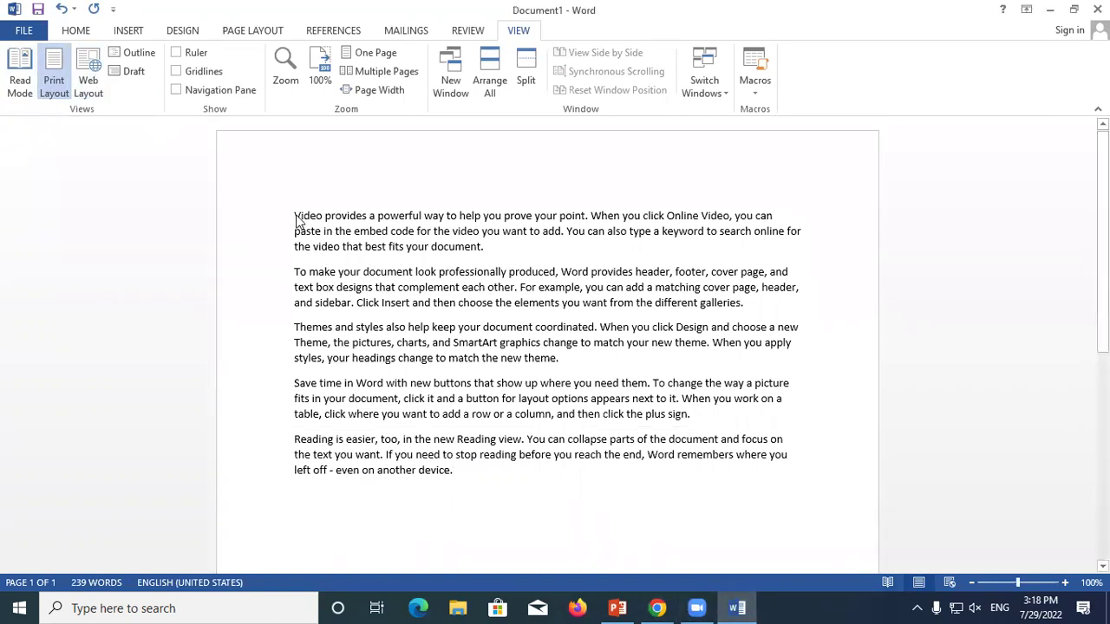
drag(453, 472, 294, 216)
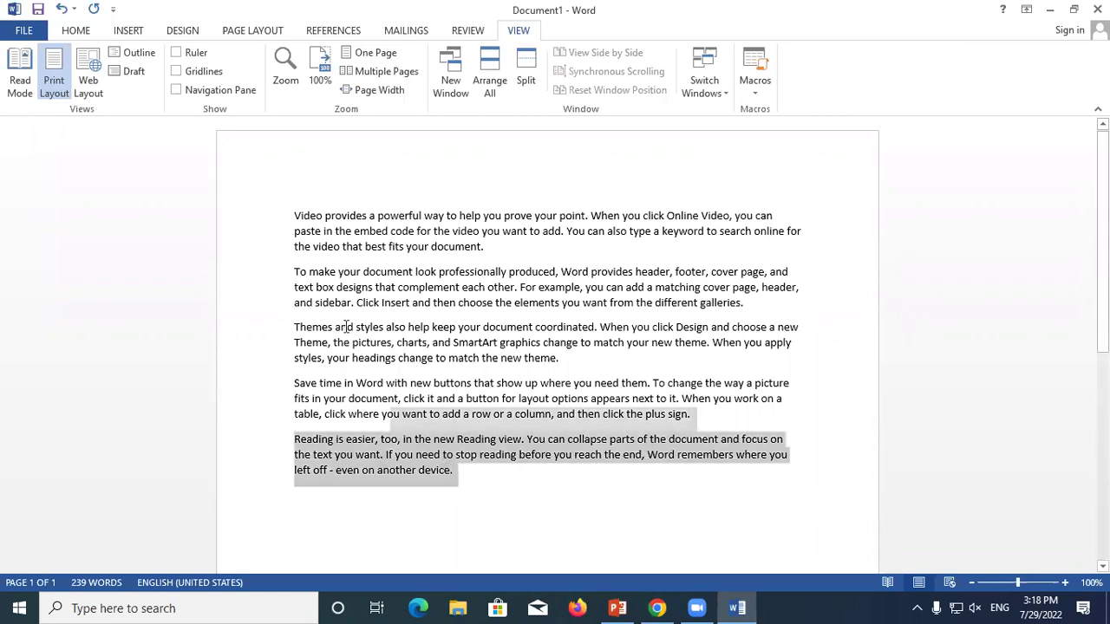
click(468, 470)
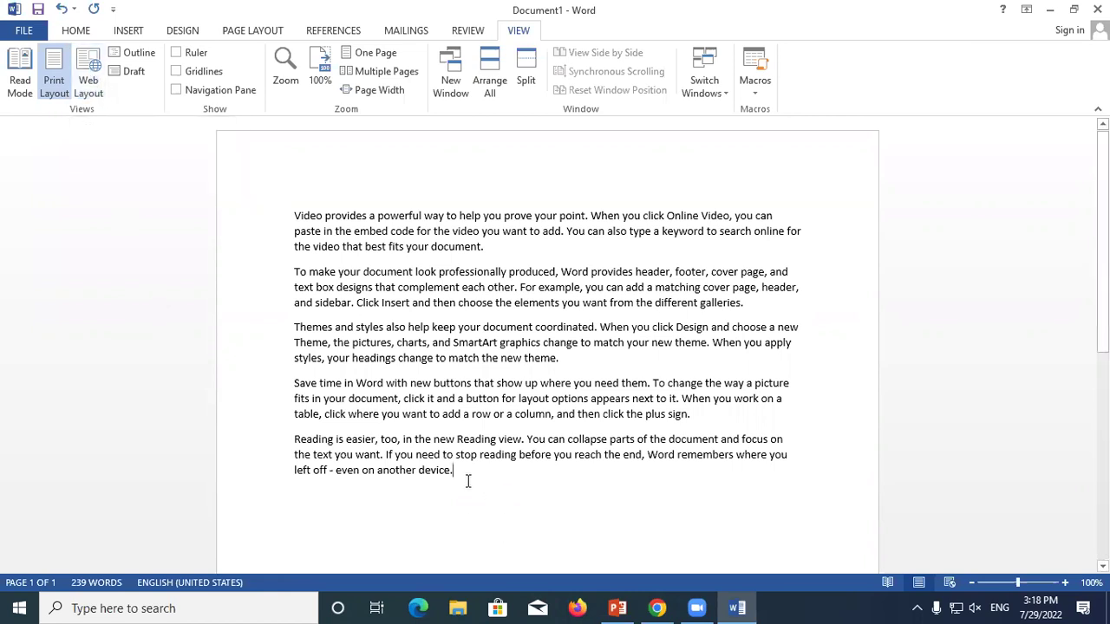
click(88, 73)
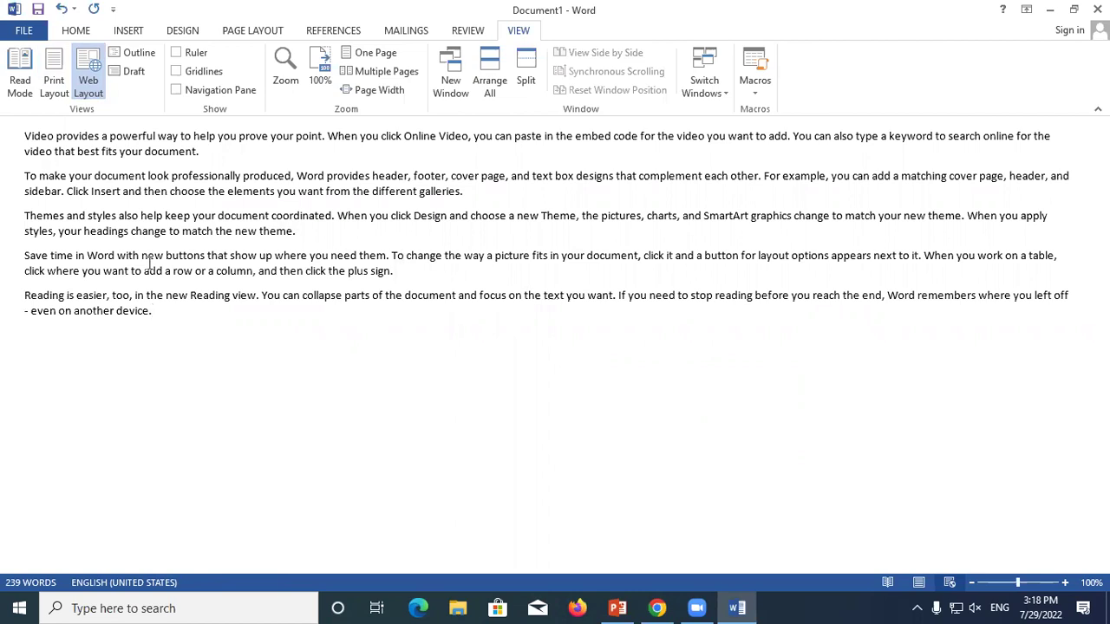
click(50, 76)
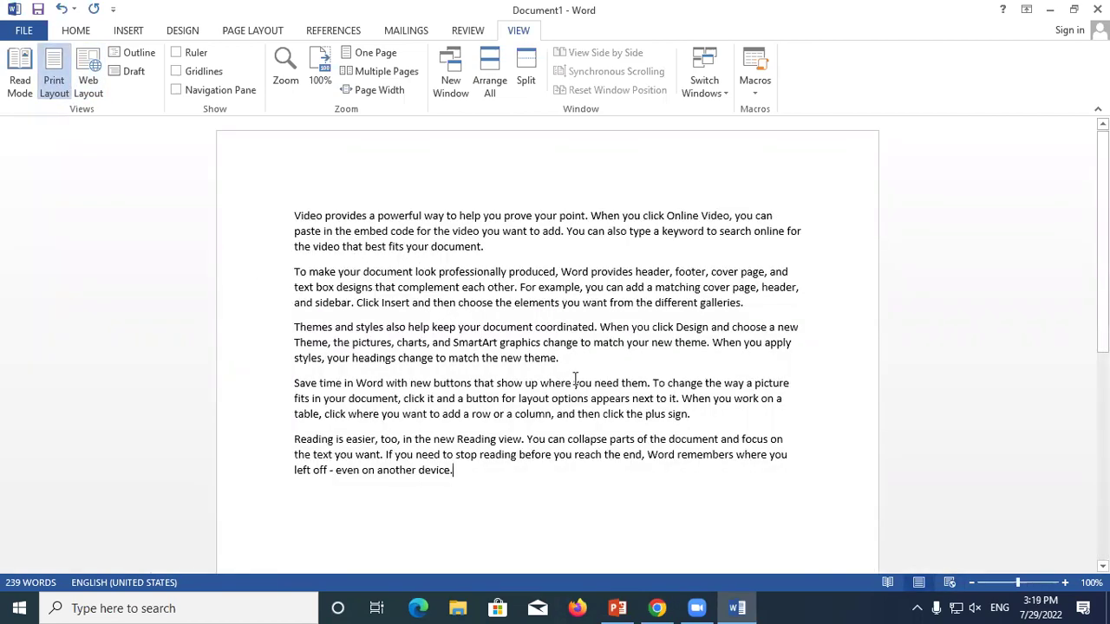
drag(457, 470, 292, 208)
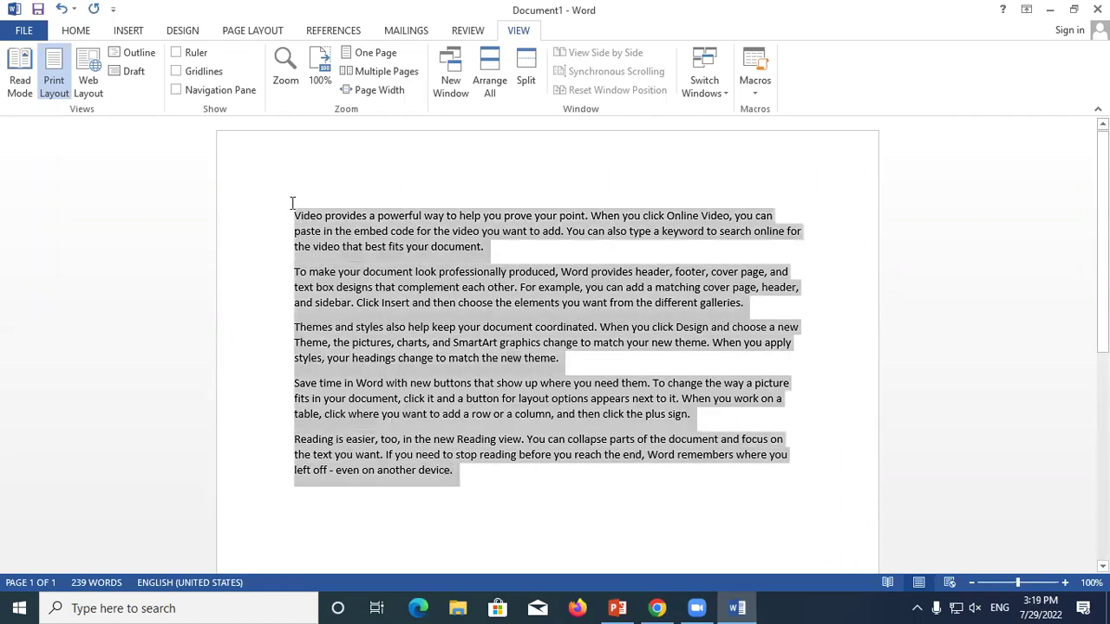
drag(472, 477, 277, 201)
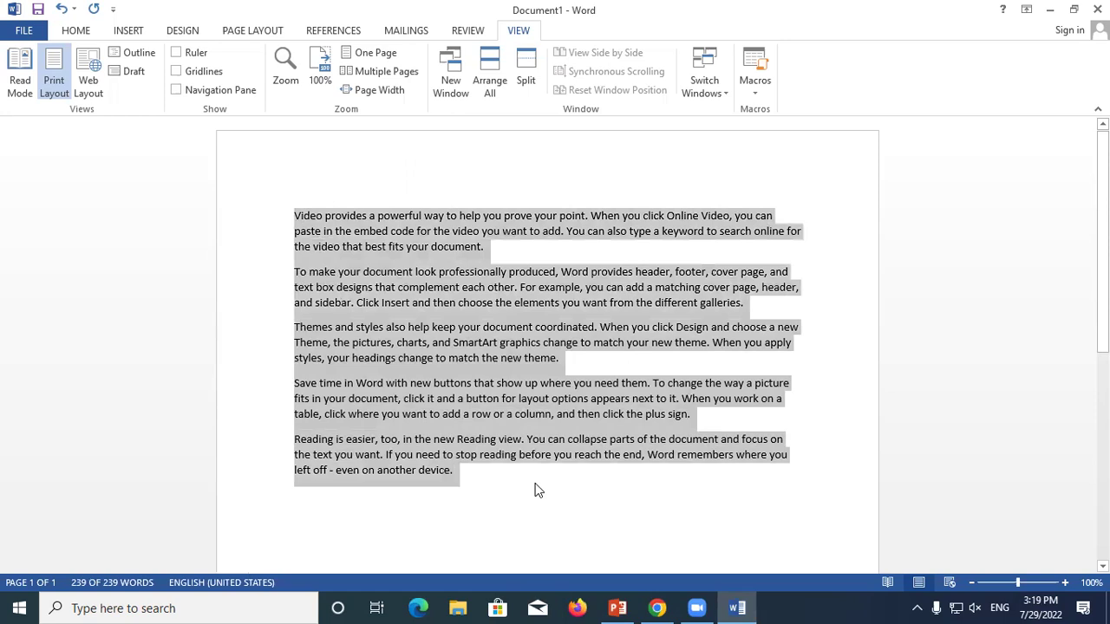
click(539, 491)
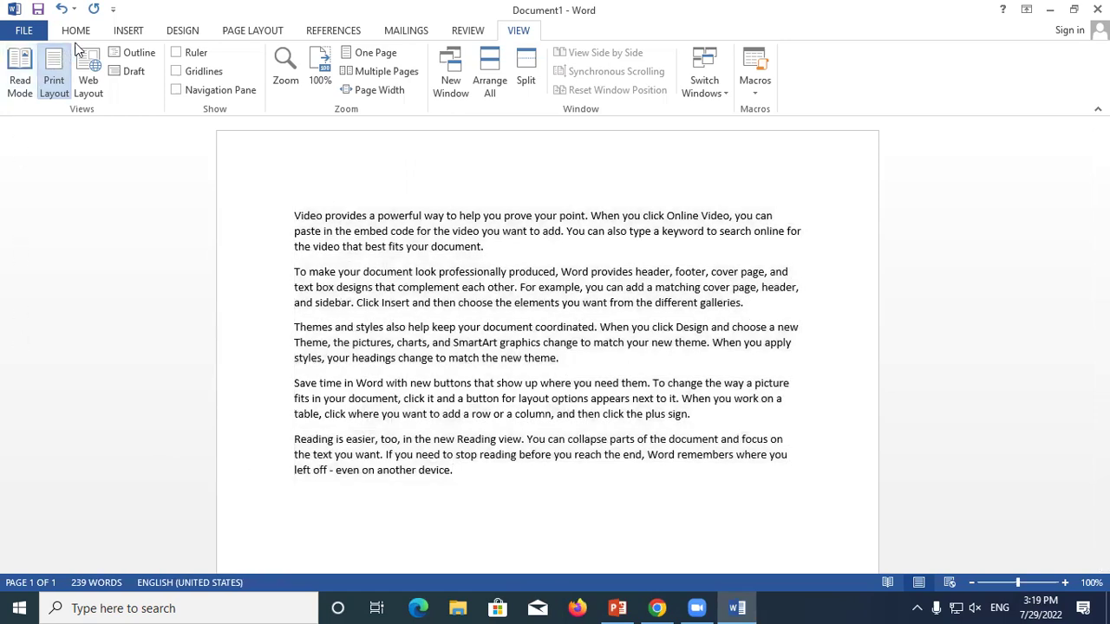
click(89, 71)
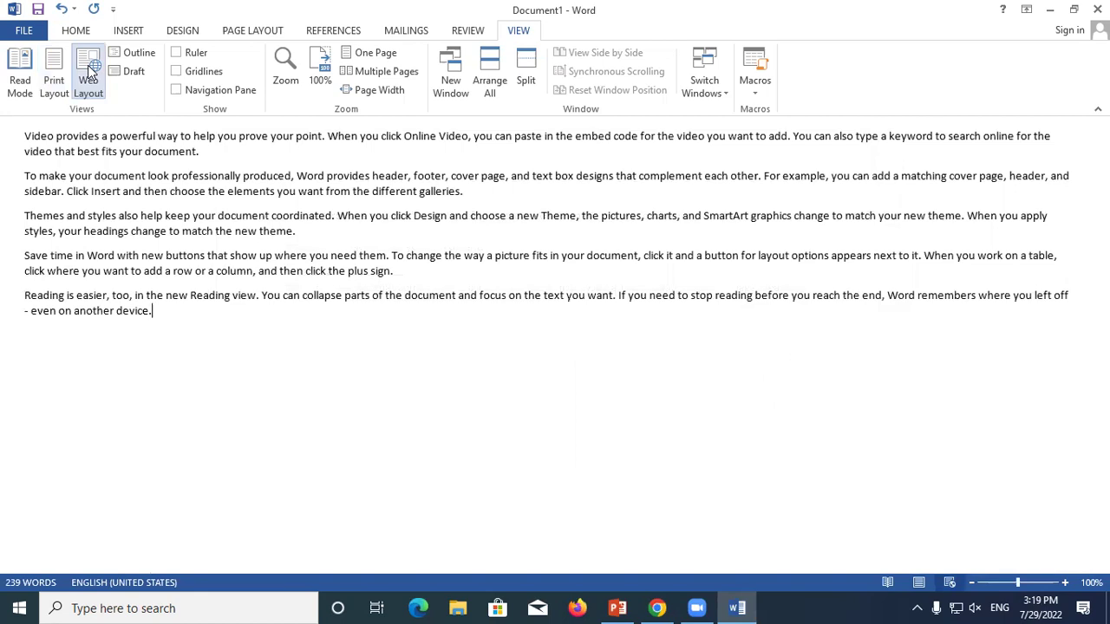
click(53, 74)
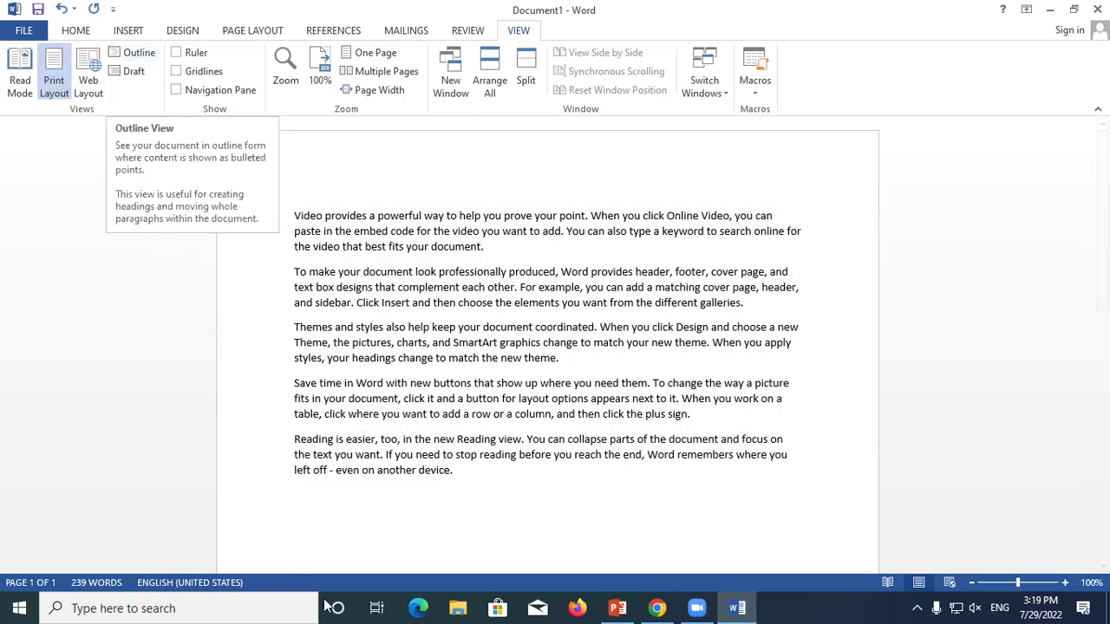
click(134, 52)
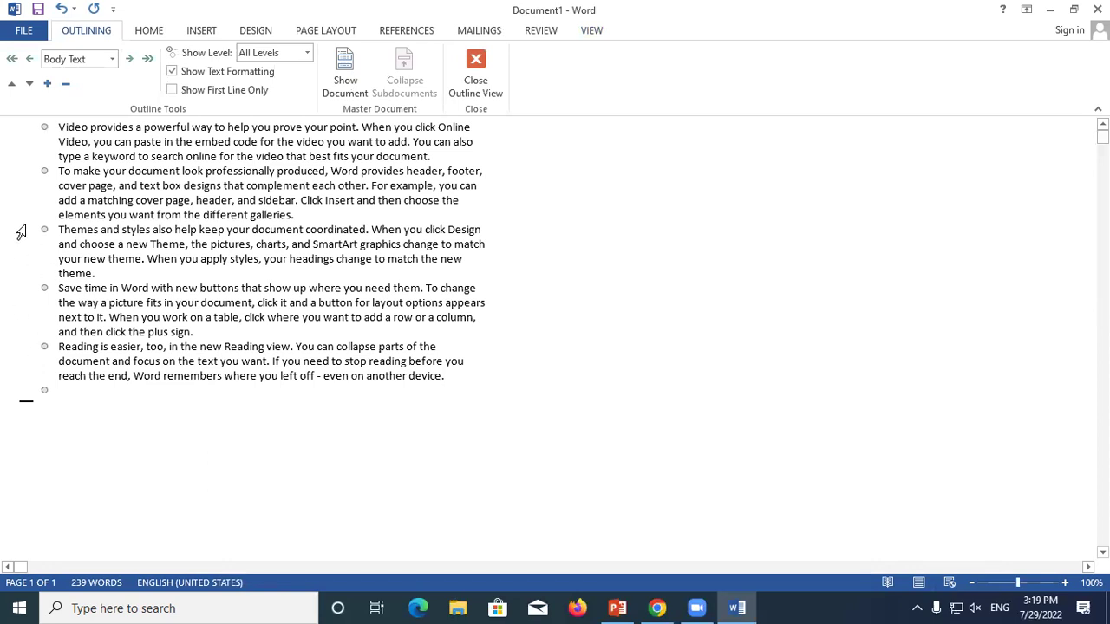
click(44, 130)
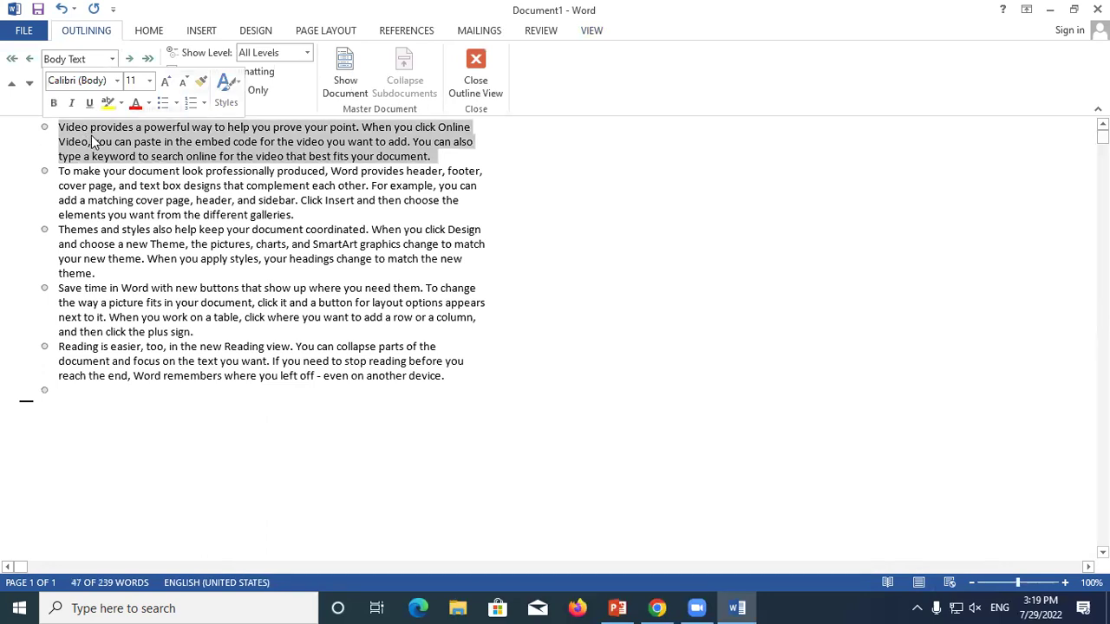
click(42, 169)
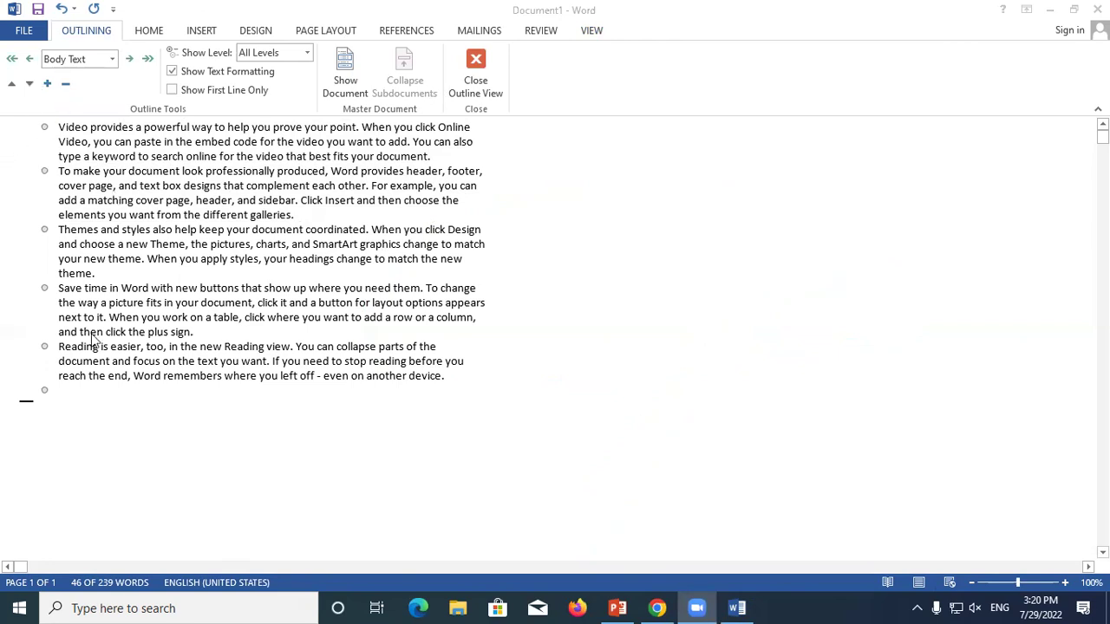
click(483, 76)
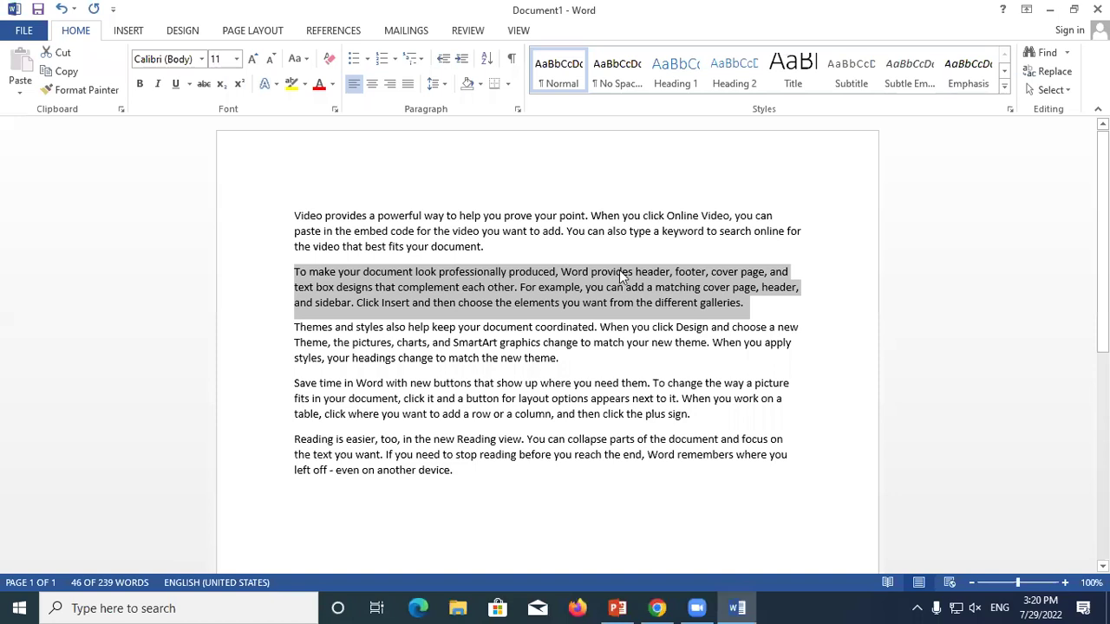
Step: Put the insertion point before "Video", try Draft view, then return to Print Layout
click(752, 321)
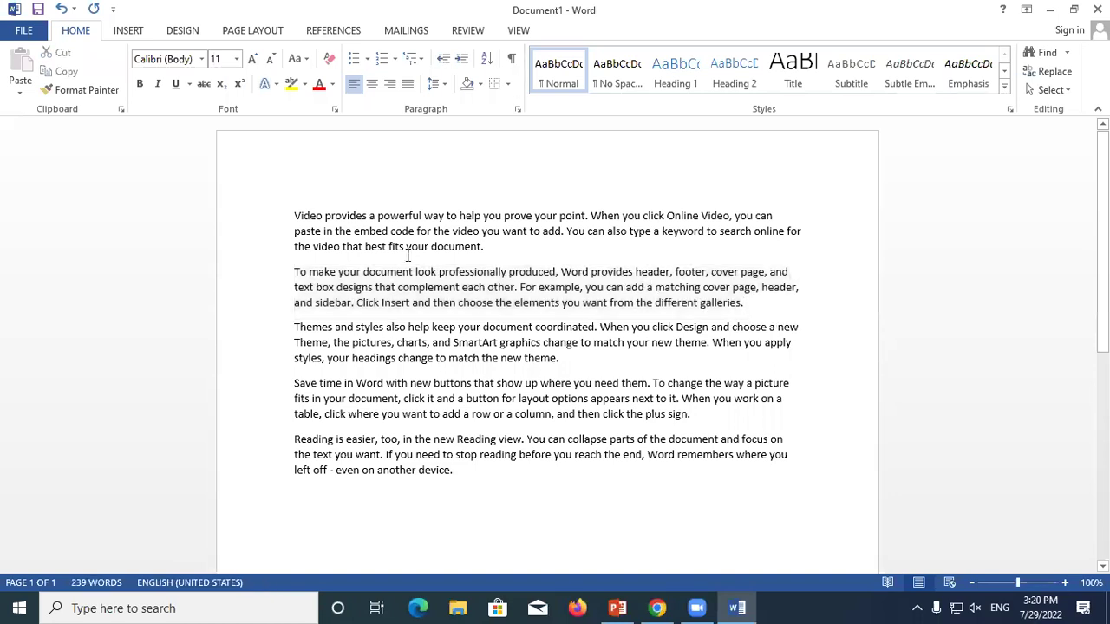
click(516, 32)
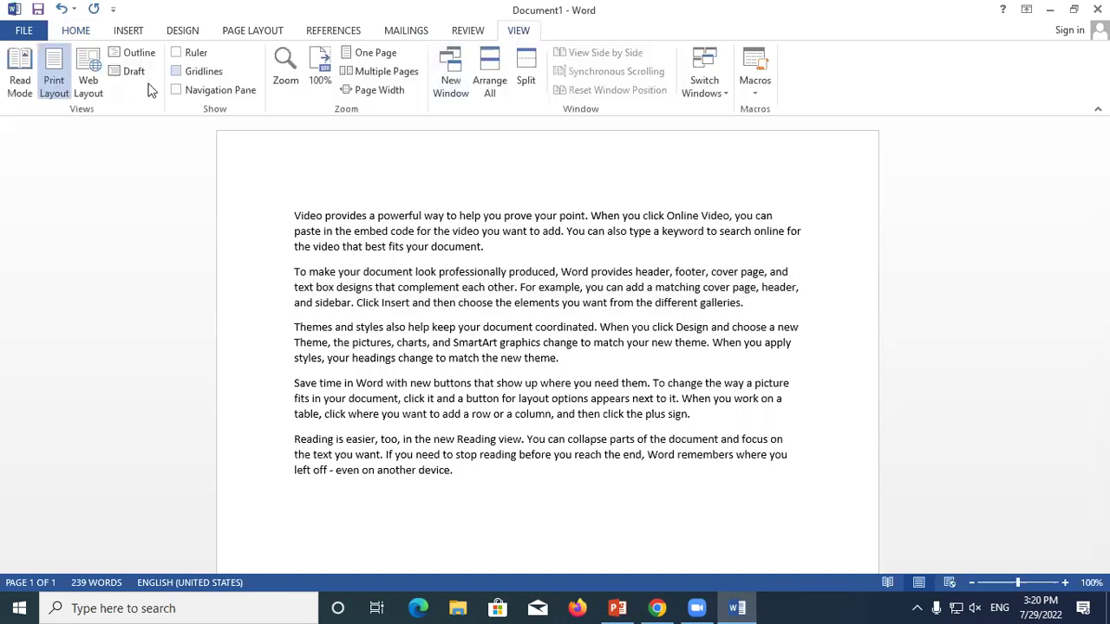
click(288, 213)
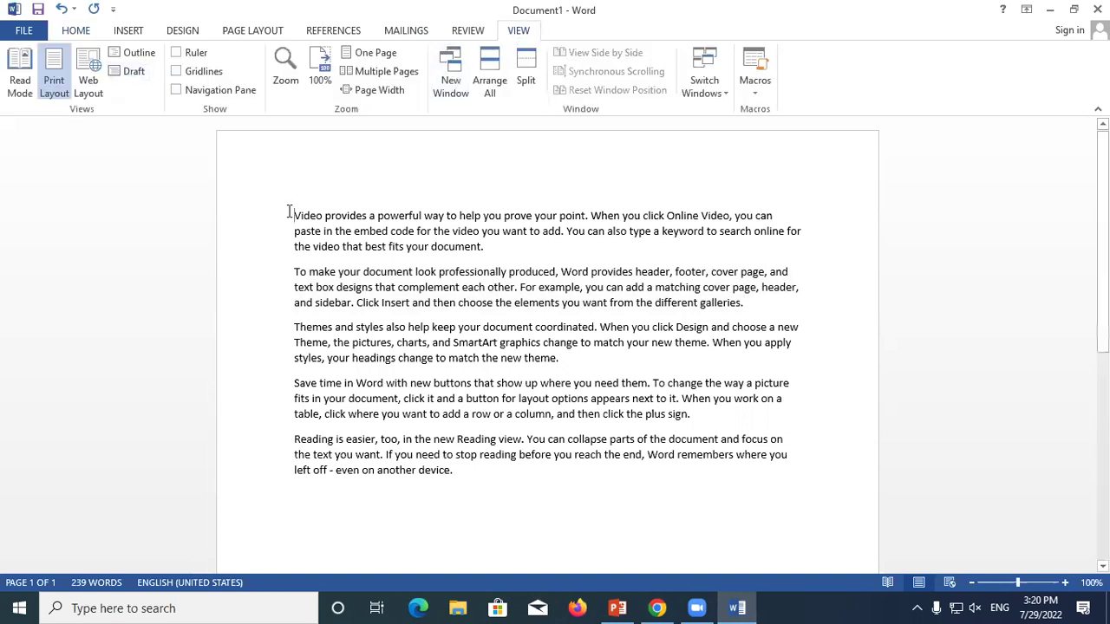
click(130, 73)
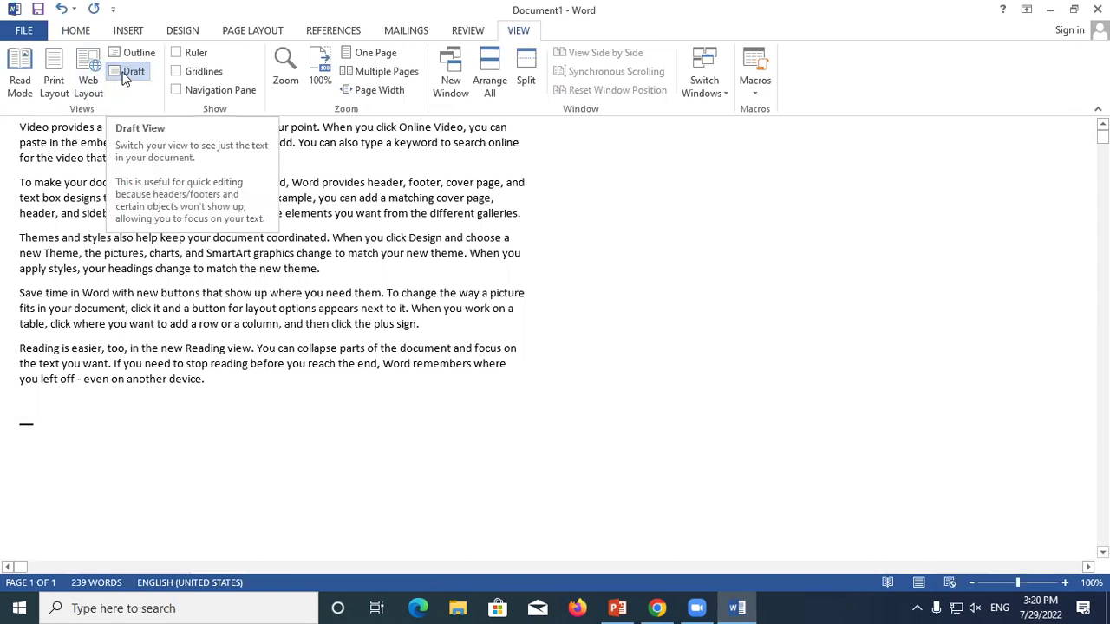
click(53, 67)
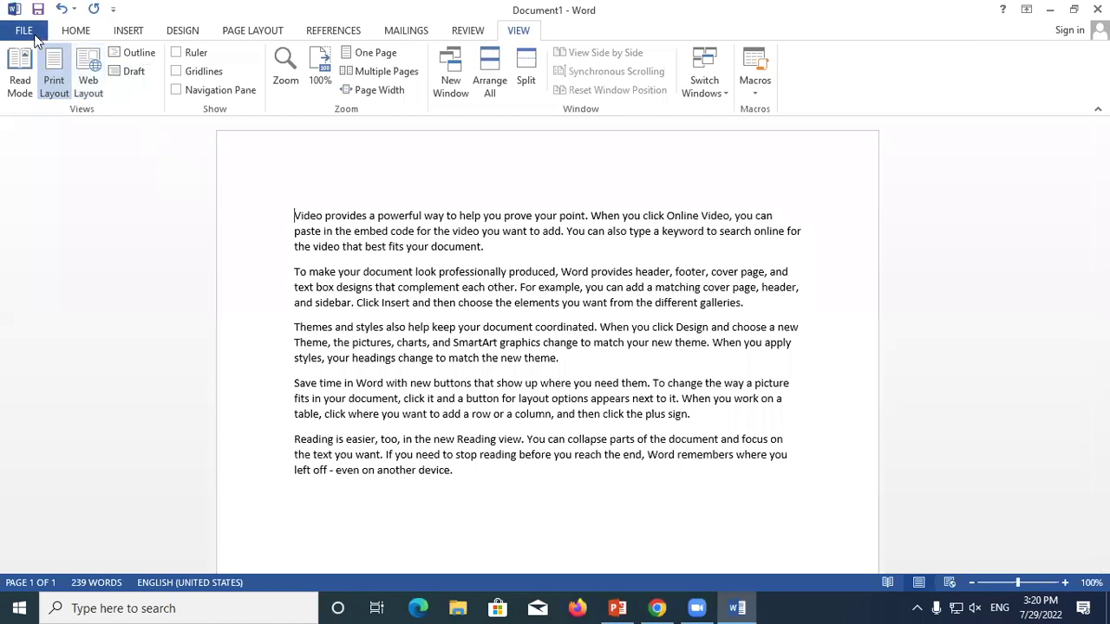
click(39, 33)
click(54, 224)
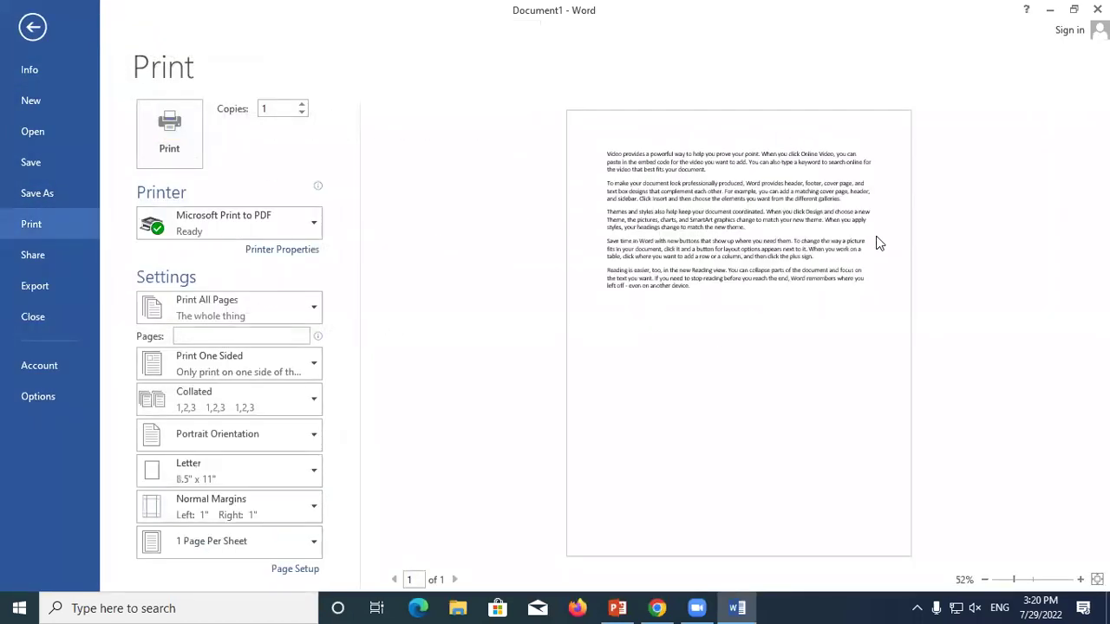
click(32, 27)
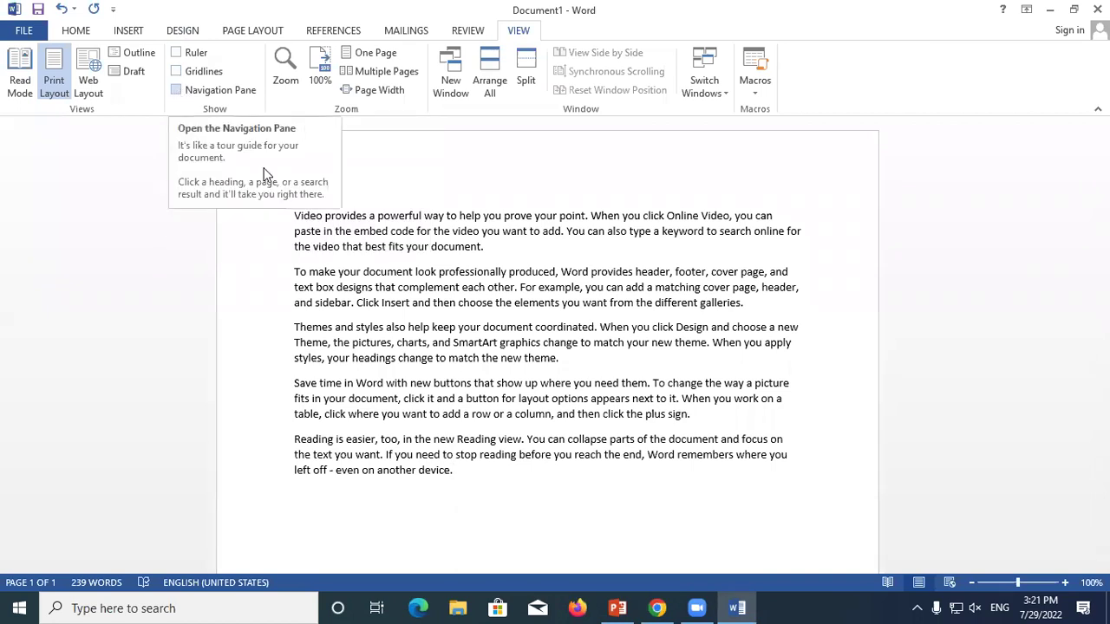
Step: Turn on the rulers and drag the first paragraph's indent marker right, then back to the margin
click(494, 248)
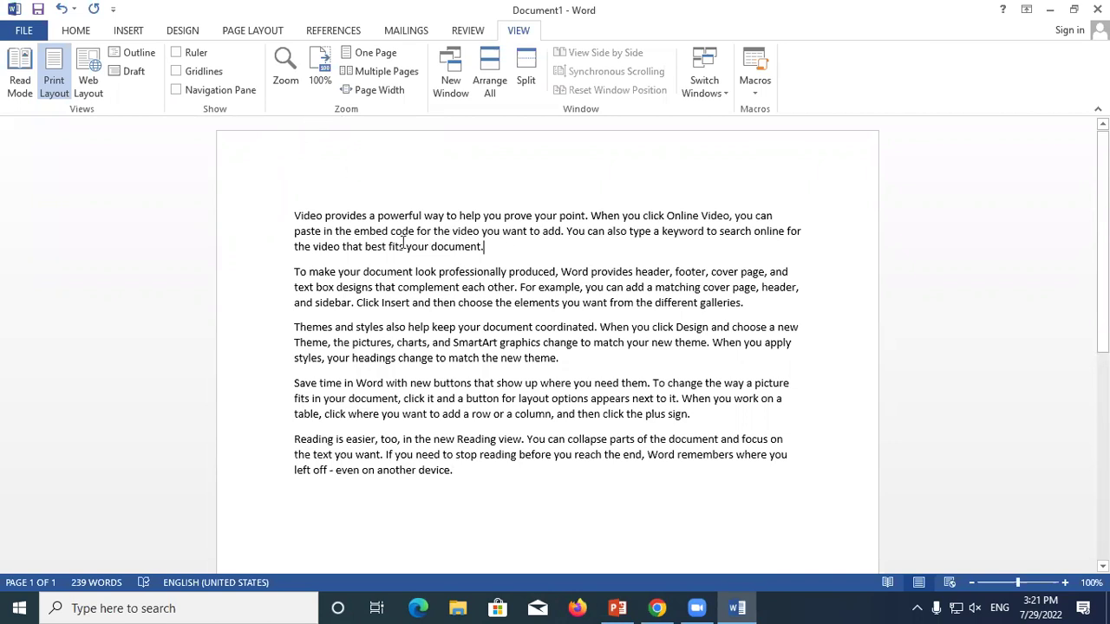
click(296, 216)
click(177, 53)
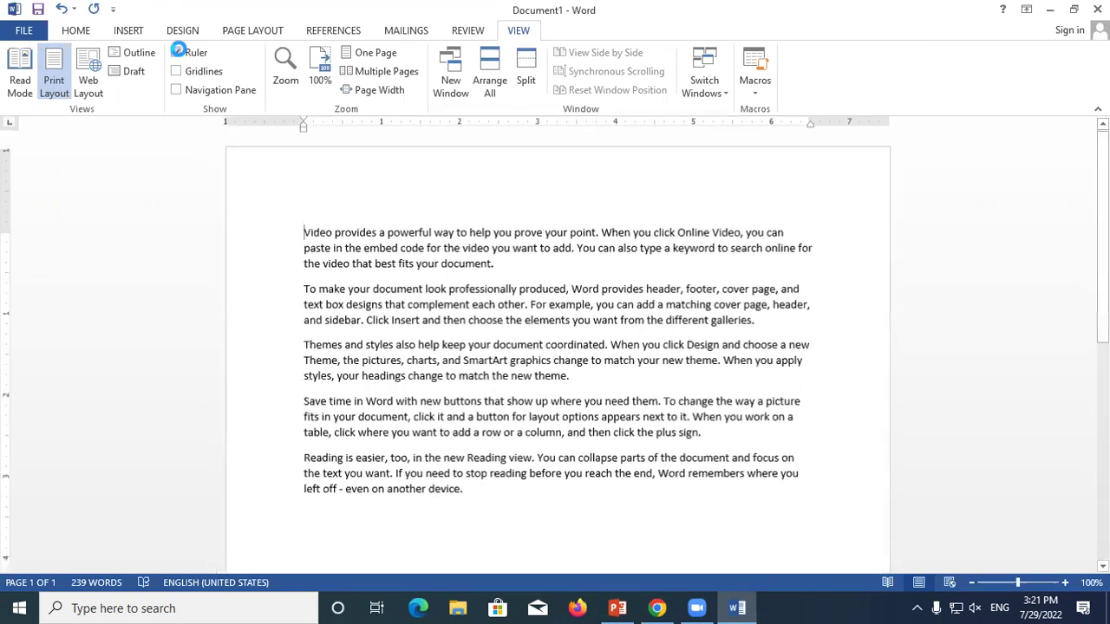
drag(304, 131, 327, 124)
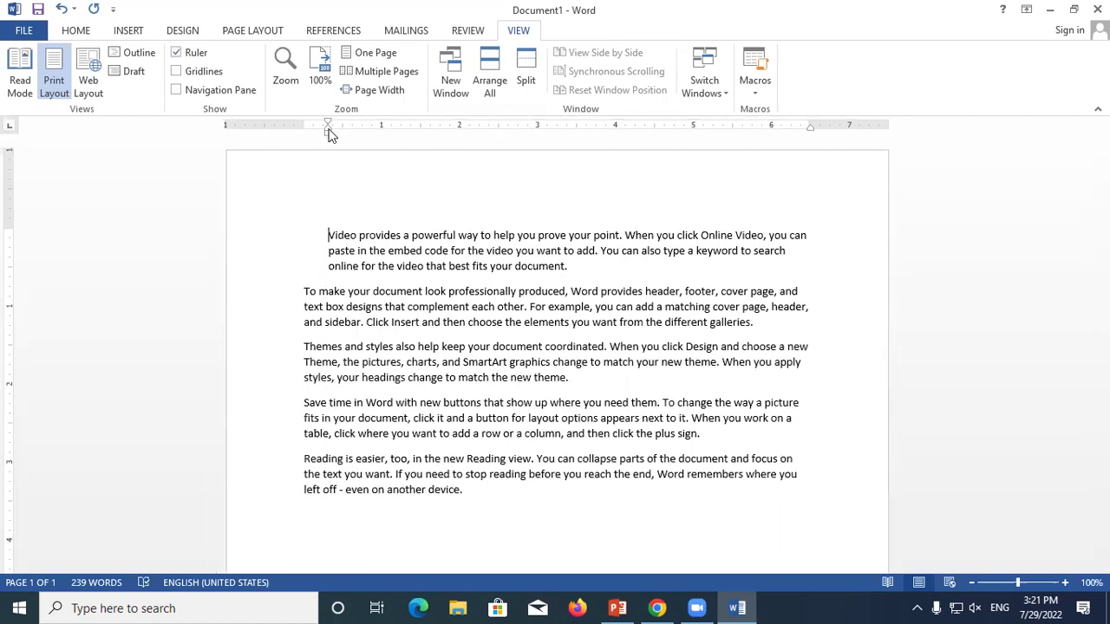
drag(328, 131, 303, 130)
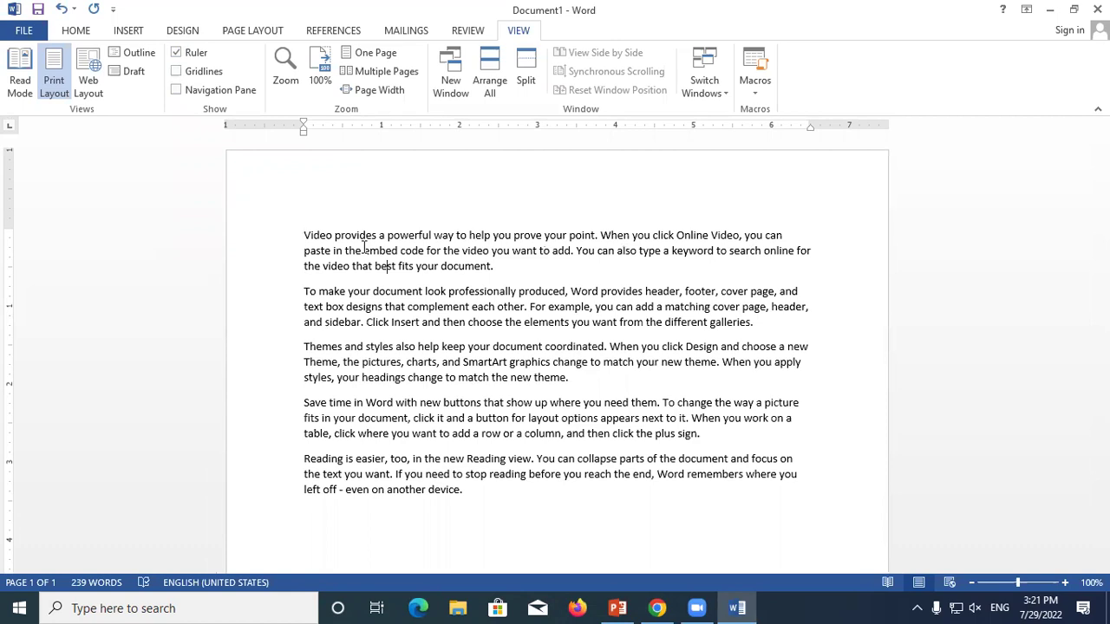
Step: Toggle the page gridlines on and off several times, leaving them hidden
click(178, 75)
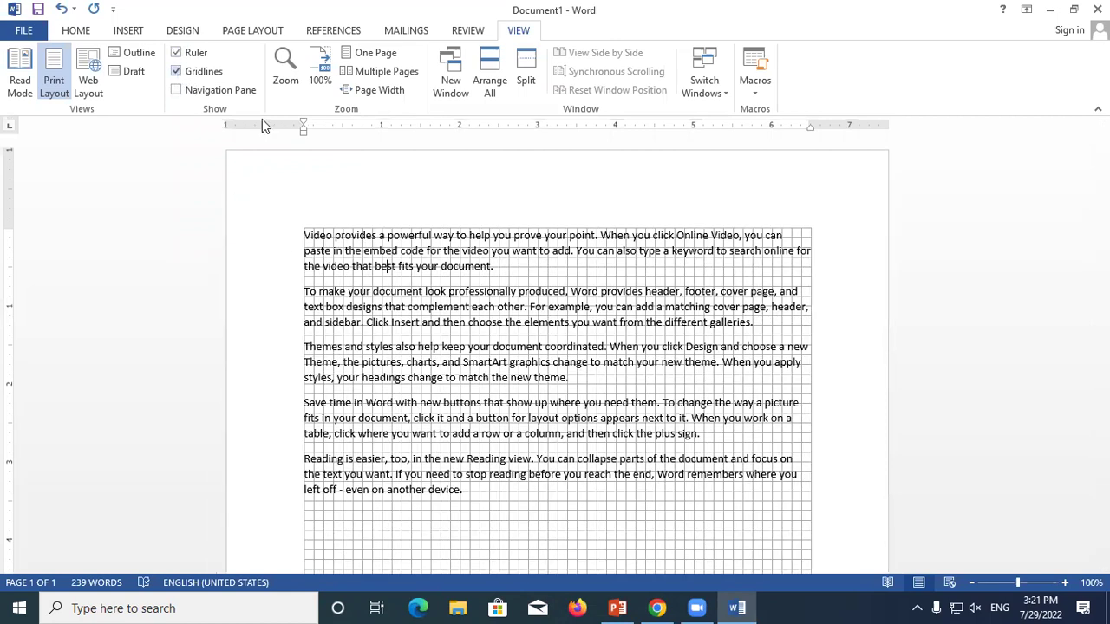
scroll(521, 299, down, 3)
scroll(521, 299, up, 3)
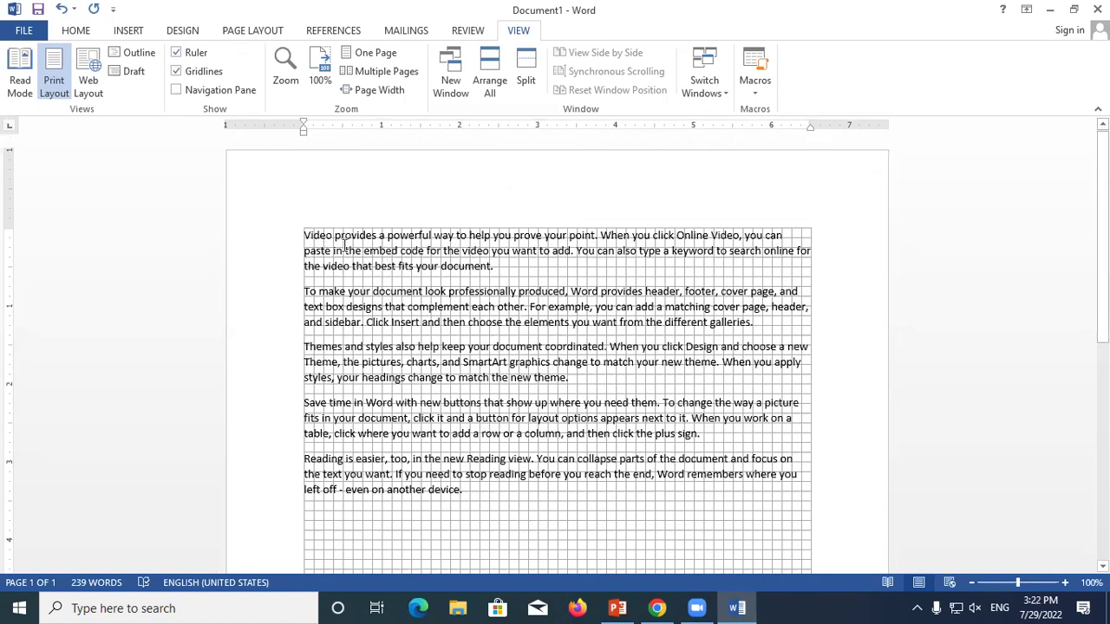
click(177, 72)
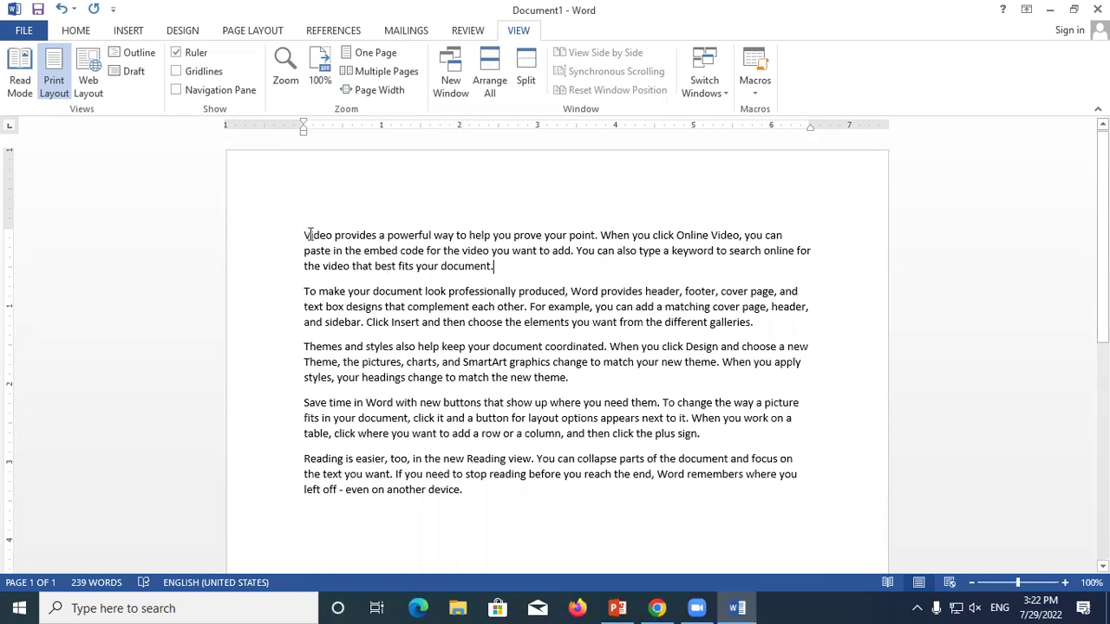
click(177, 71)
scroll(514, 346, down, 10)
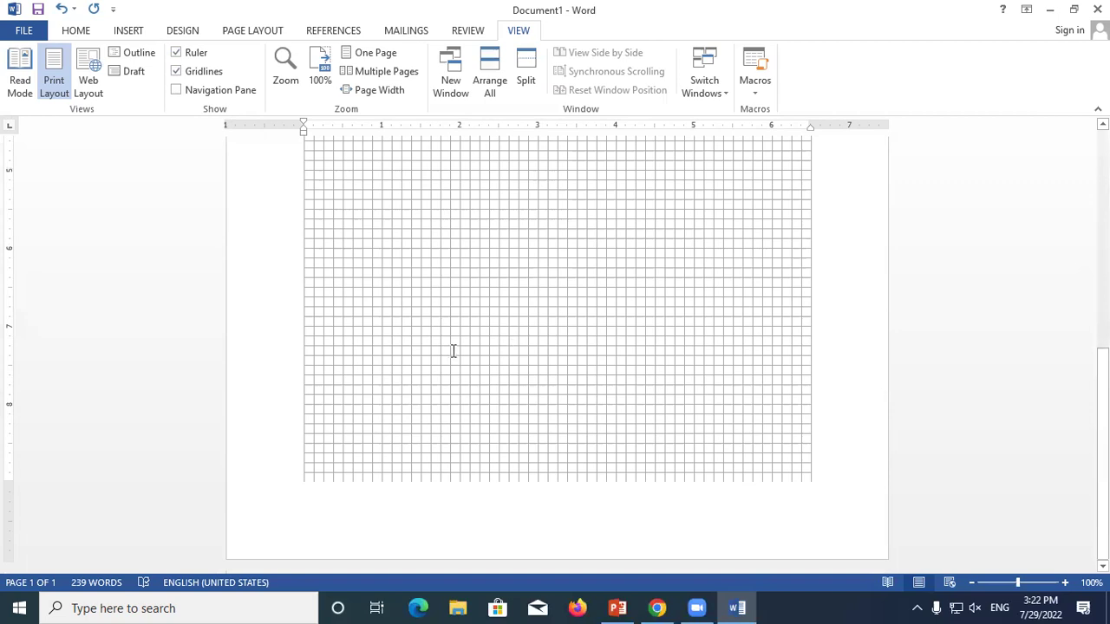
click(176, 71)
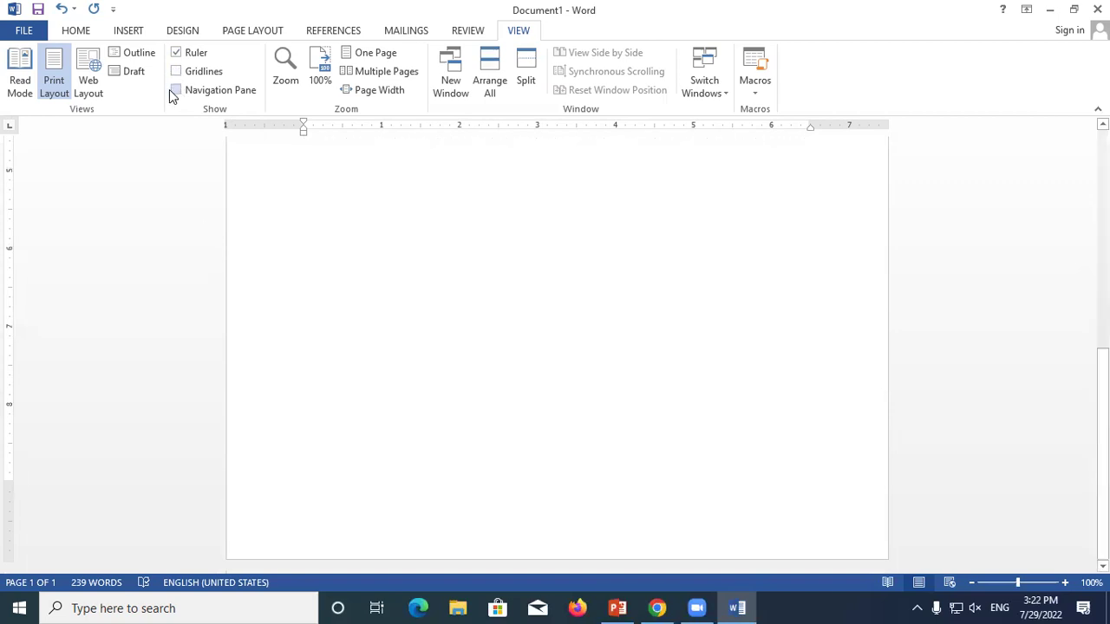
Step: Turn on the Navigation Pane beside Document1
scroll(657, 219, up, 2)
scroll(657, 218, up, 3)
scroll(688, 225, up, 2)
scroll(754, 250, up, 4)
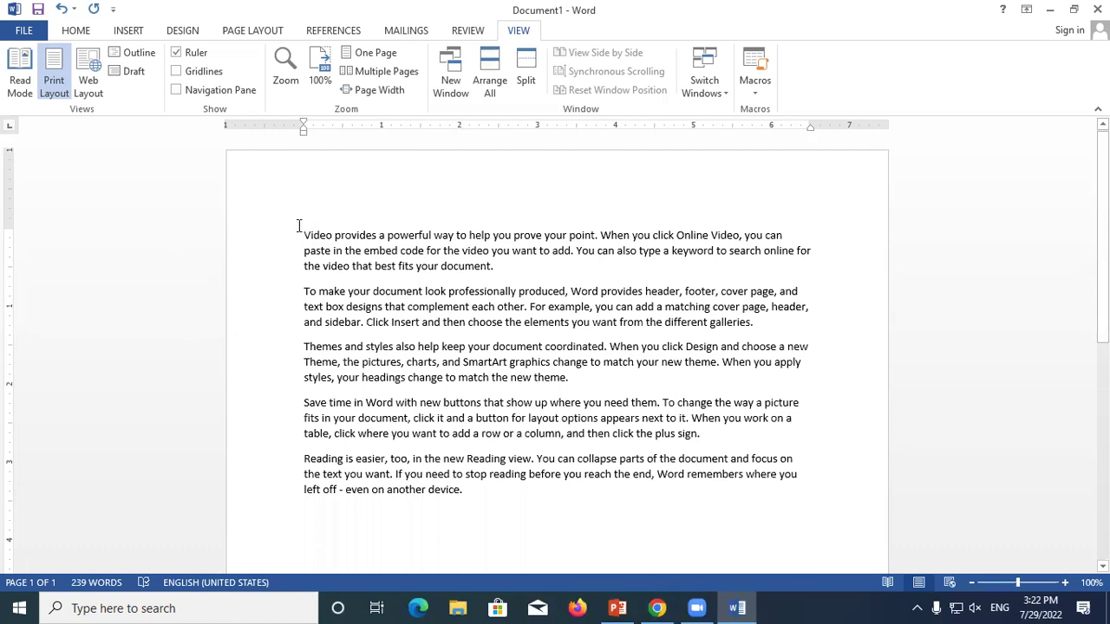
scroll(301, 231, down, 5)
scroll(307, 315, down, 4)
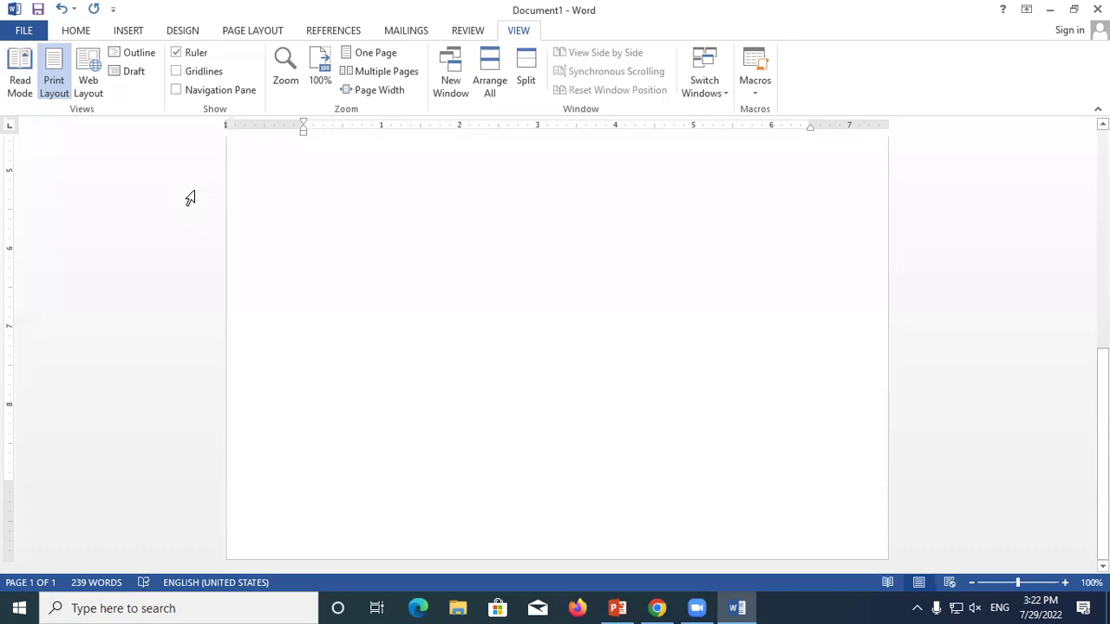
click(176, 90)
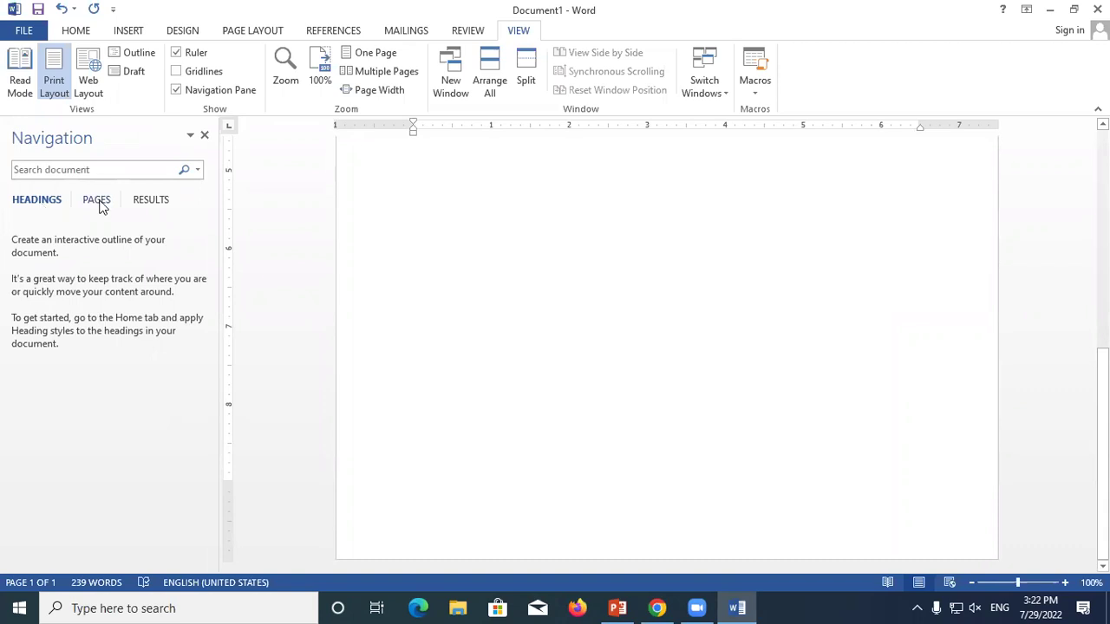
Step: Close the Navigation pane and expand =RAND(50) into 5 pages (2629 words), then return to the top
click(205, 136)
scroll(401, 253, up, 3)
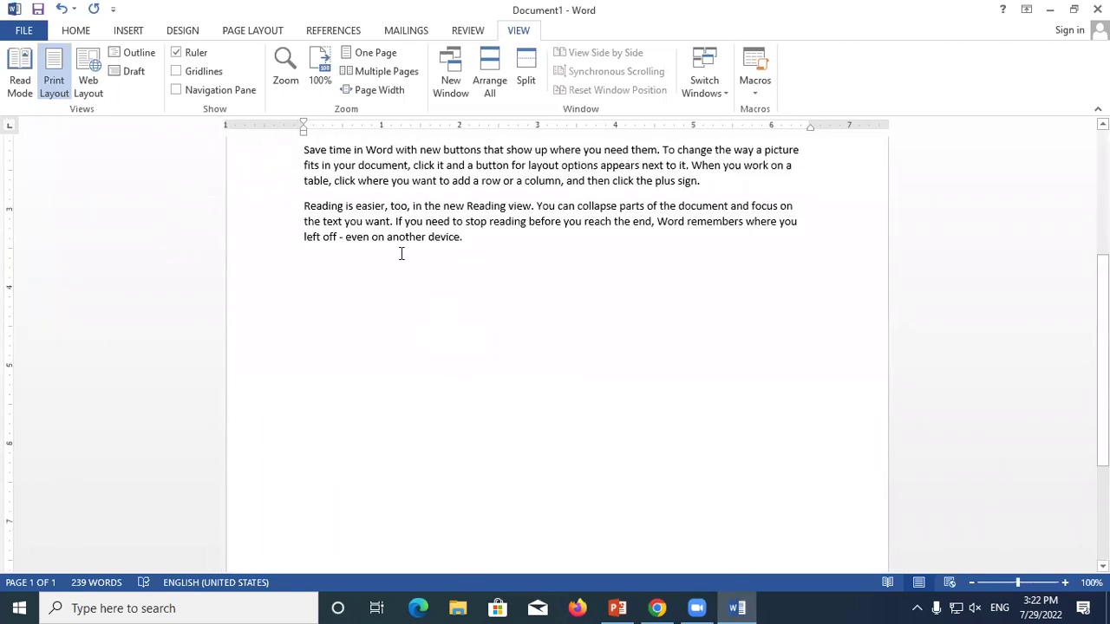
text(=RAND()
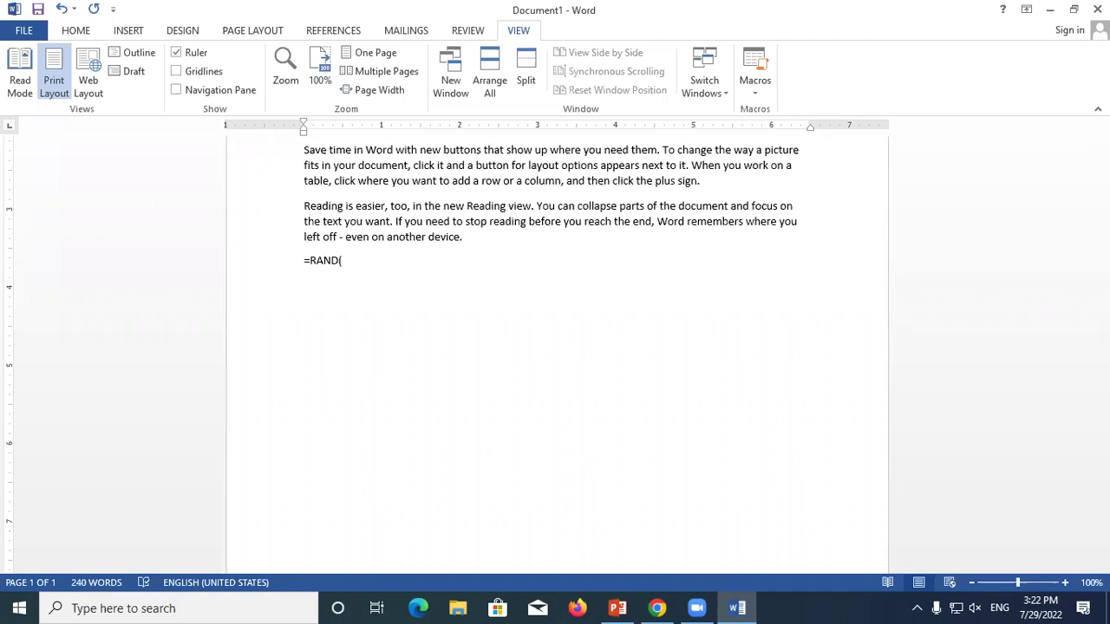
text())
key(Return)
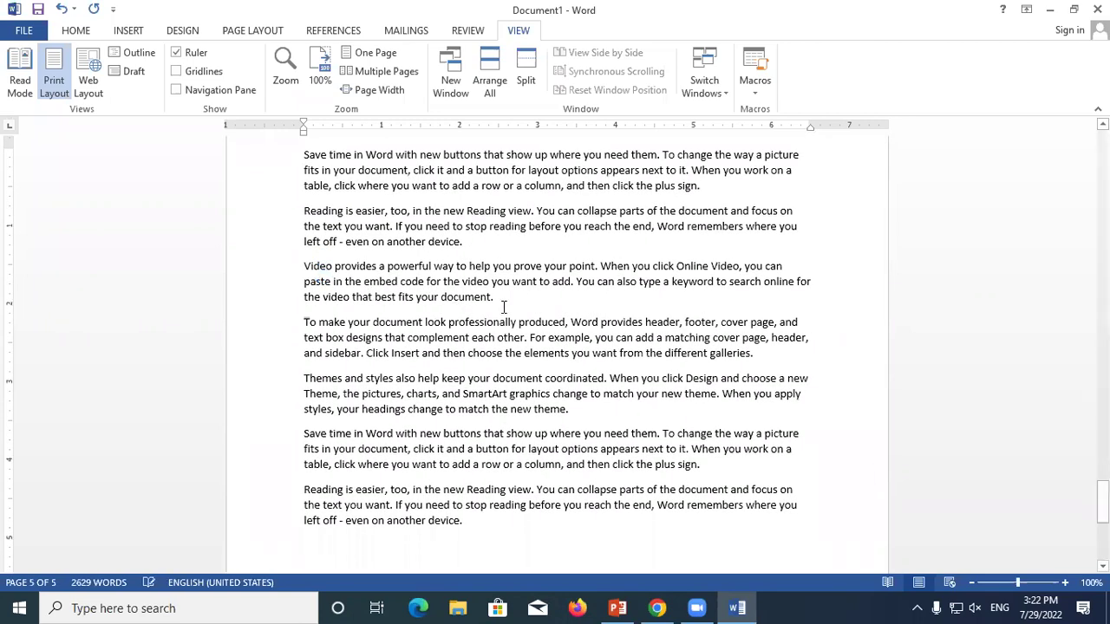
scroll(512, 305, up, 5)
scroll(512, 305, up, 5)
scroll(512, 305, up, 5)
scroll(511, 305, up, 5)
scroll(512, 305, up, 10)
scroll(511, 305, up, 10)
scroll(512, 306, up, 10)
scroll(512, 305, up, 10)
scroll(511, 305, up, 10)
Step: Reopen the Navigation pane from the document start and list the pages as thumbnails
click(294, 240)
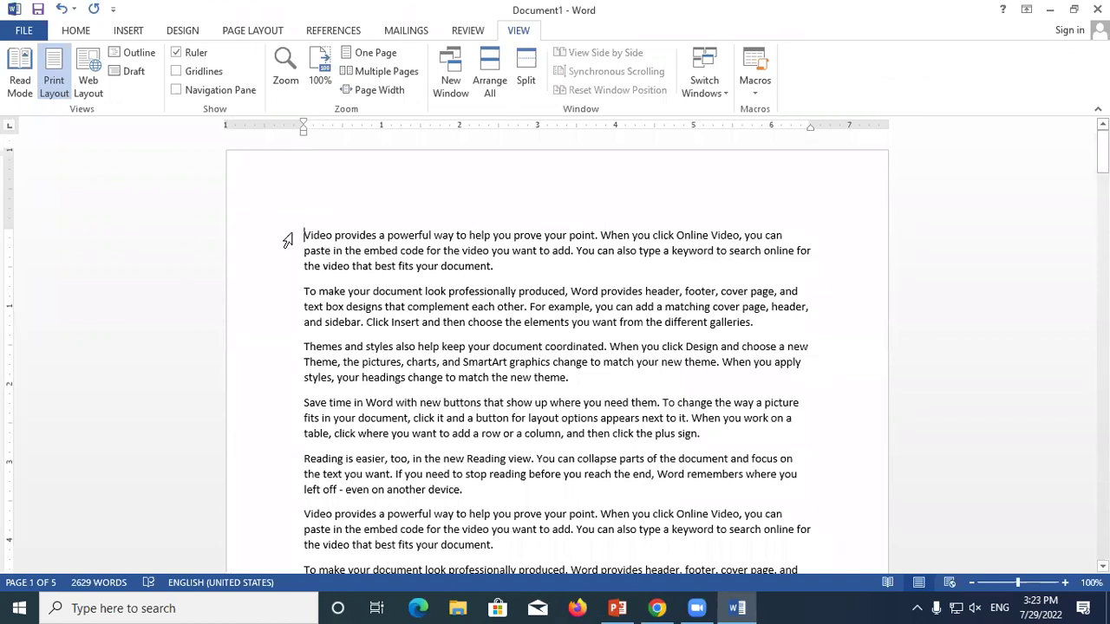
click(192, 90)
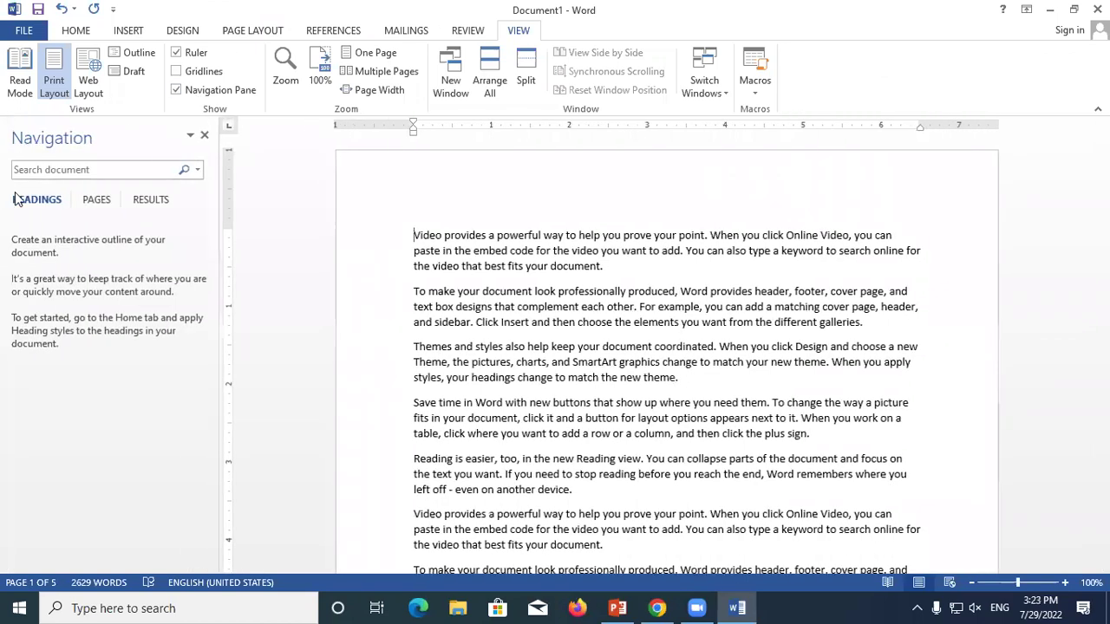
click(98, 201)
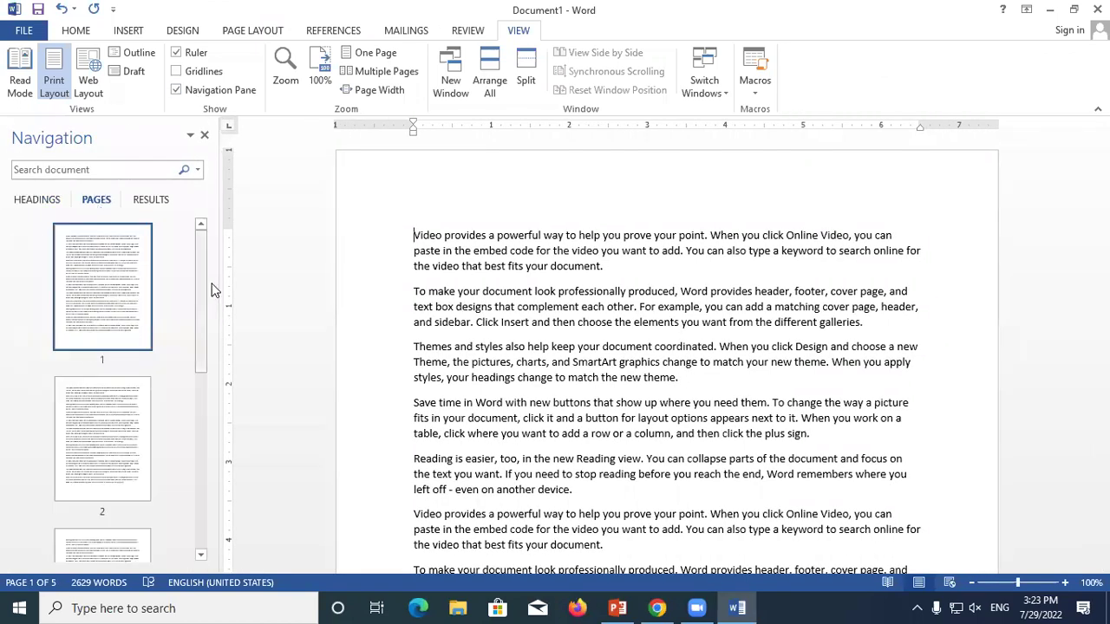
drag(201, 328, 204, 498)
Step: Jump through the page thumbnails to pages 4, 1 and 5
click(97, 338)
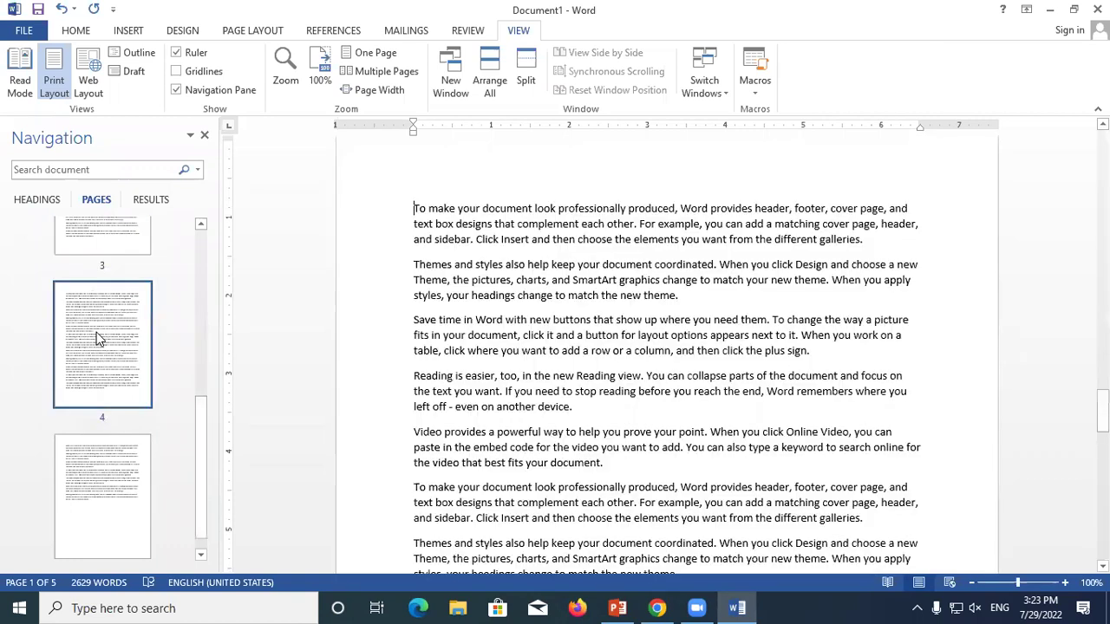
scroll(98, 336, up, 3)
scroll(98, 336, up, 3)
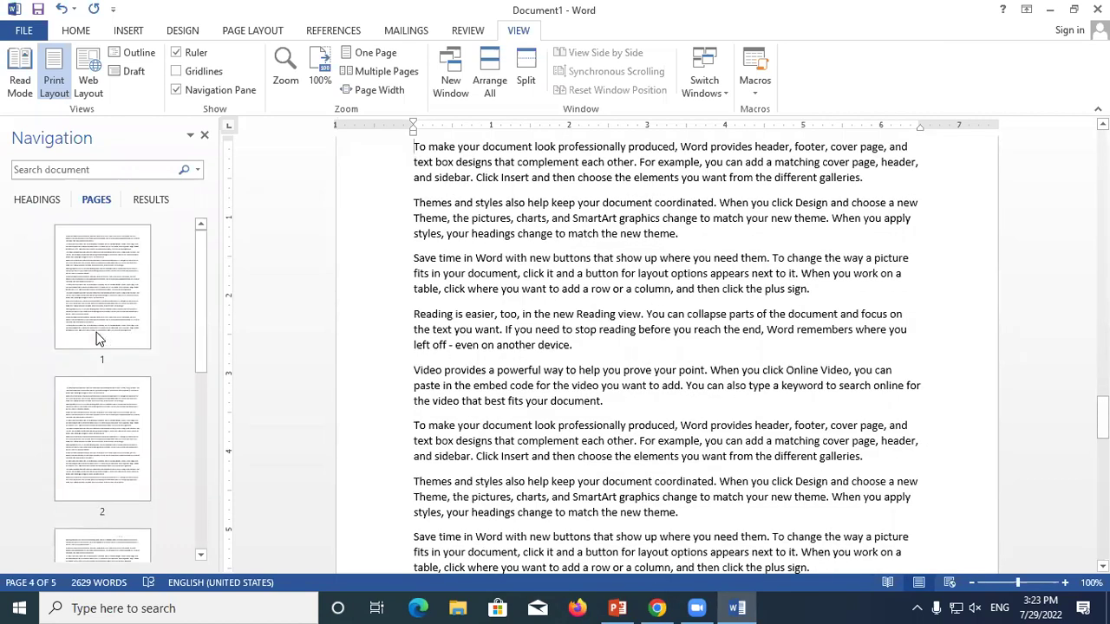
click(95, 286)
scroll(94, 338, down, 5)
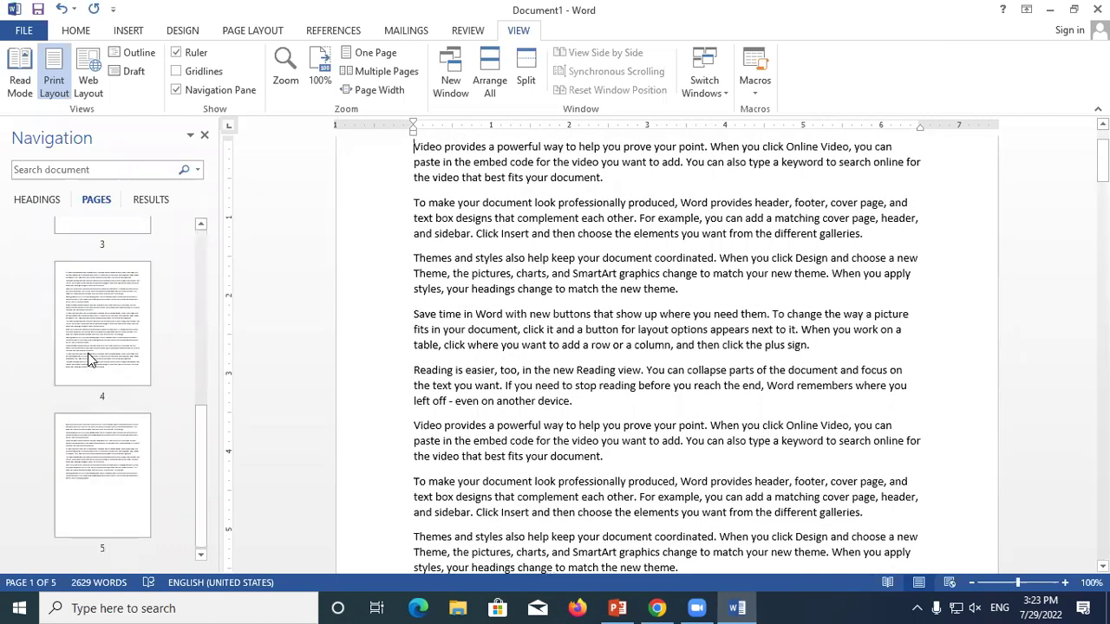
click(83, 474)
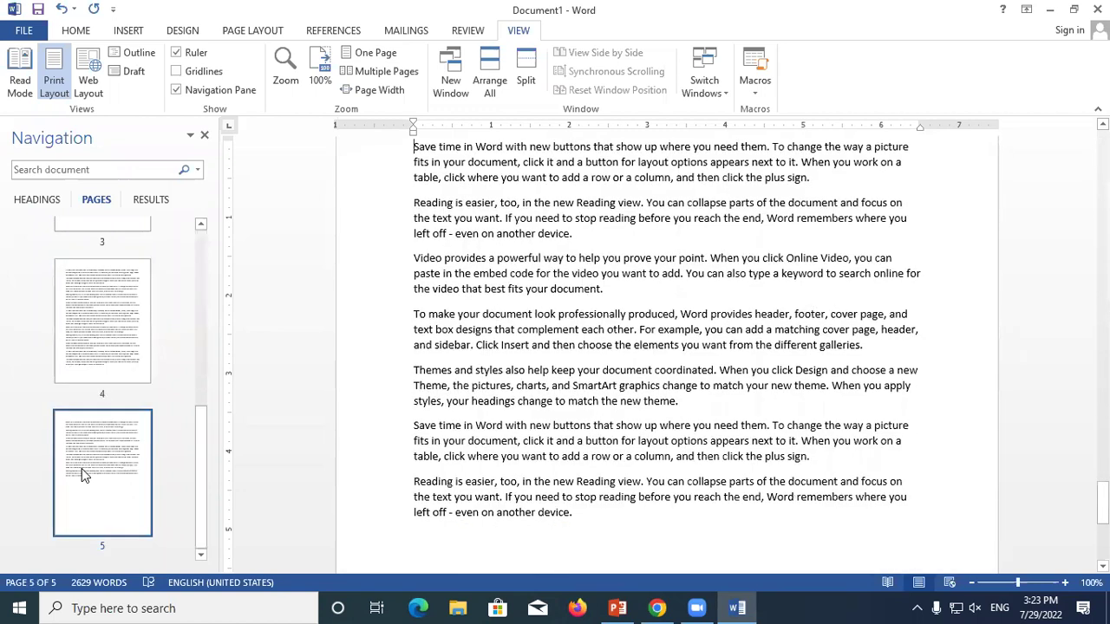
Step: Switch the Navigation pane back to its HEADINGS outline and scroll up to the top
click(45, 201)
scroll(415, 379, up, 5)
scroll(415, 379, up, 4)
scroll(416, 376, up, 4)
scroll(425, 312, up, 4)
scroll(431, 260, up, 4)
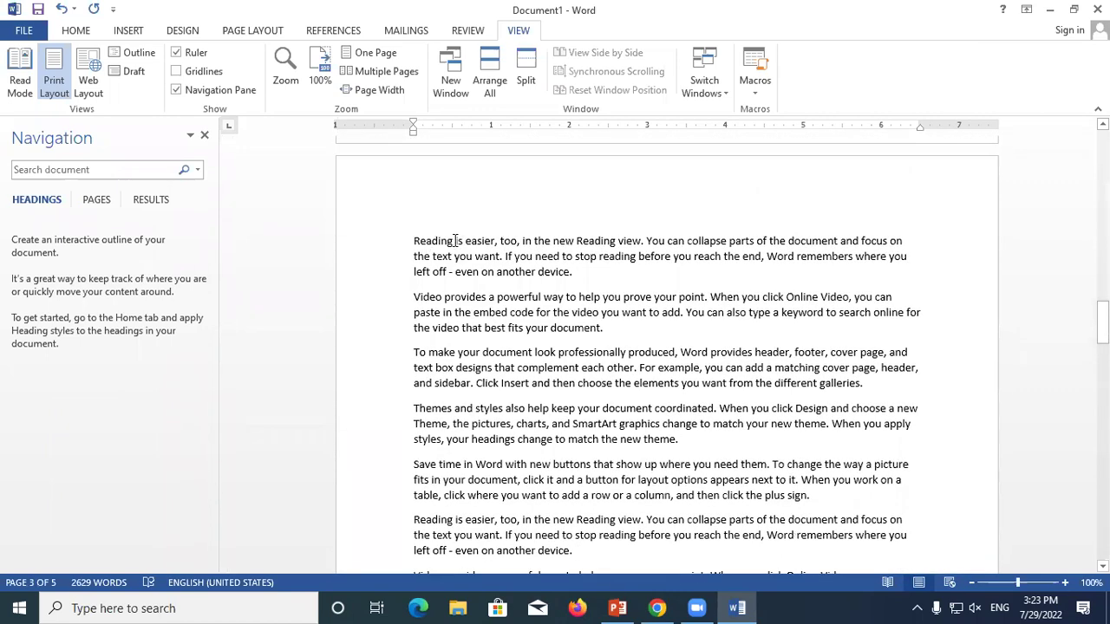
Step: Delete the word Reading and type a new NAVIGATION line above the paragraph
key(ctrl+BackSpace)
key(Return)
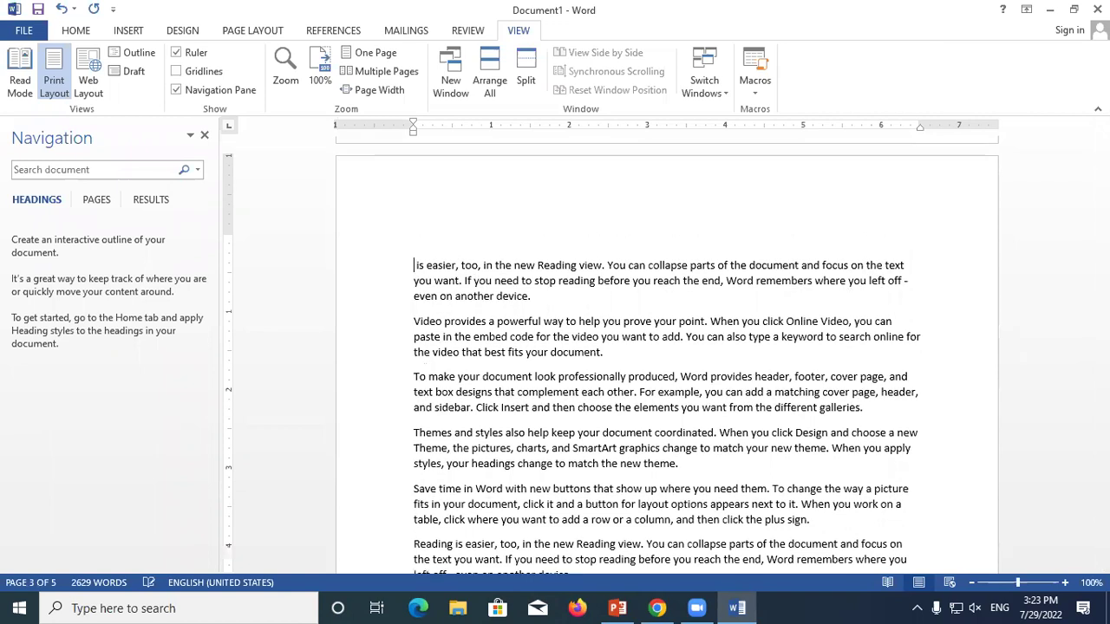
scroll(438, 265, up, 3)
scroll(415, 308, down, 2)
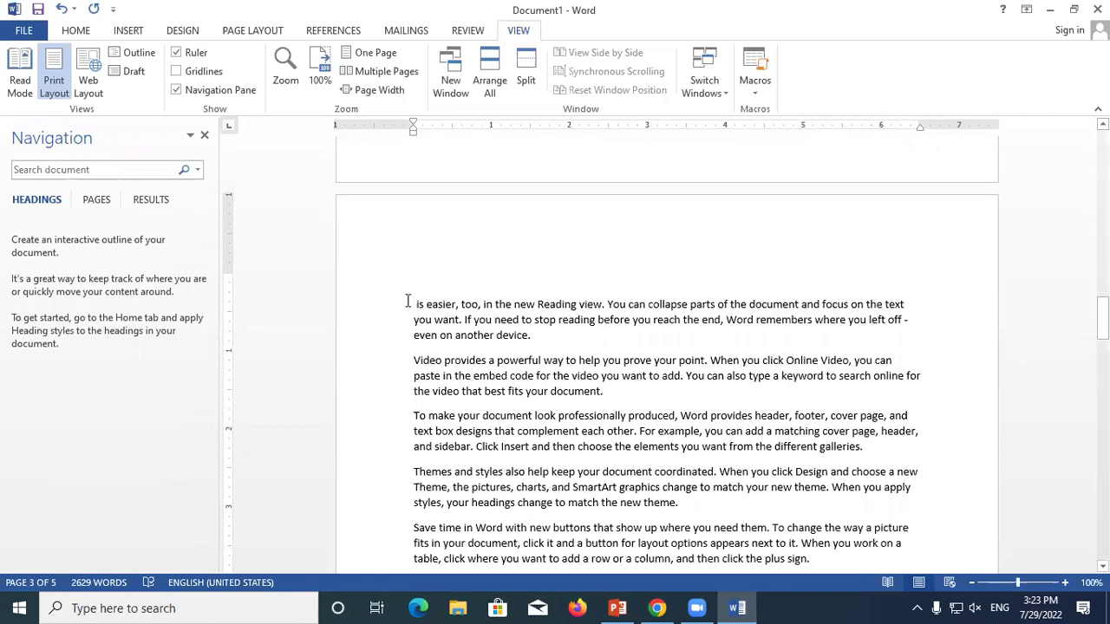
key(Return)
key(Return)
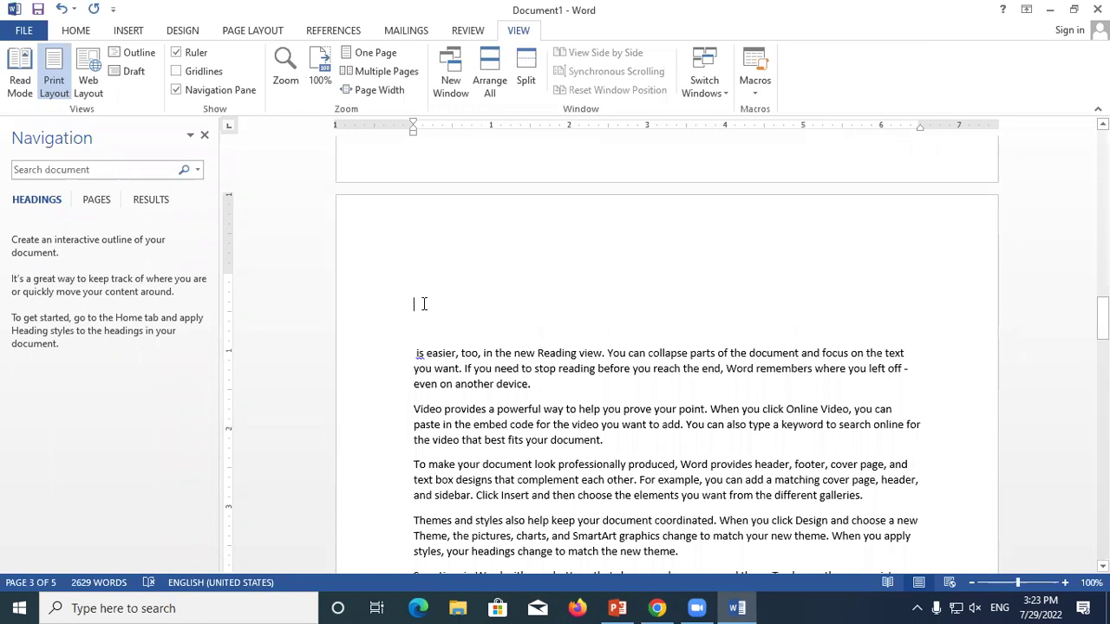
text(n)
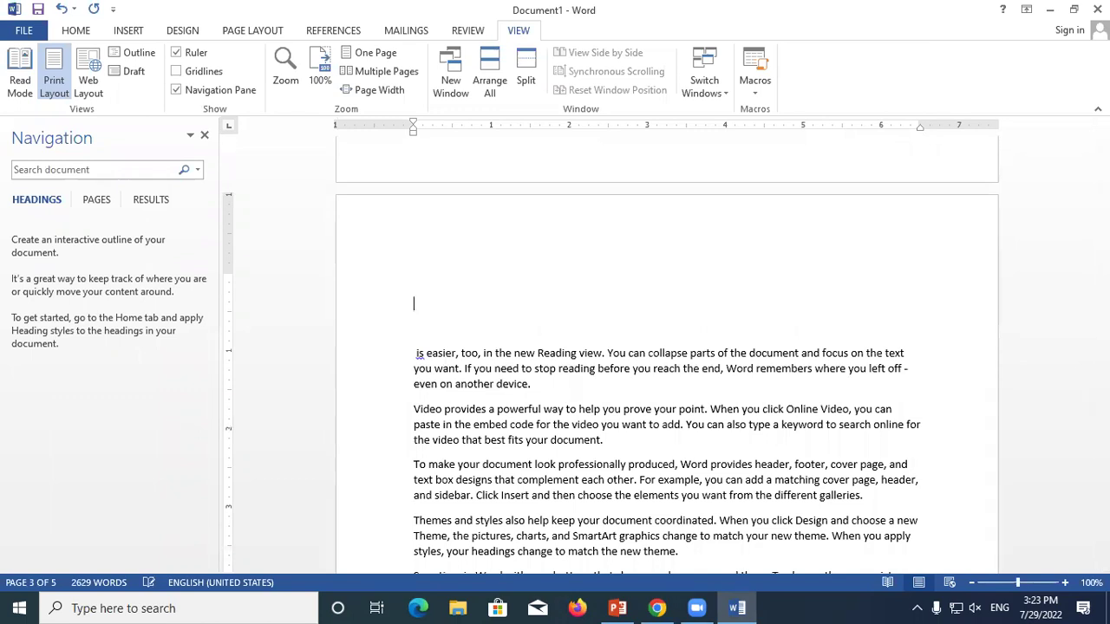
text(NAVI)
text(GATION)
Step: Style the NAVIGATION line as a Heading 1
click(391, 300)
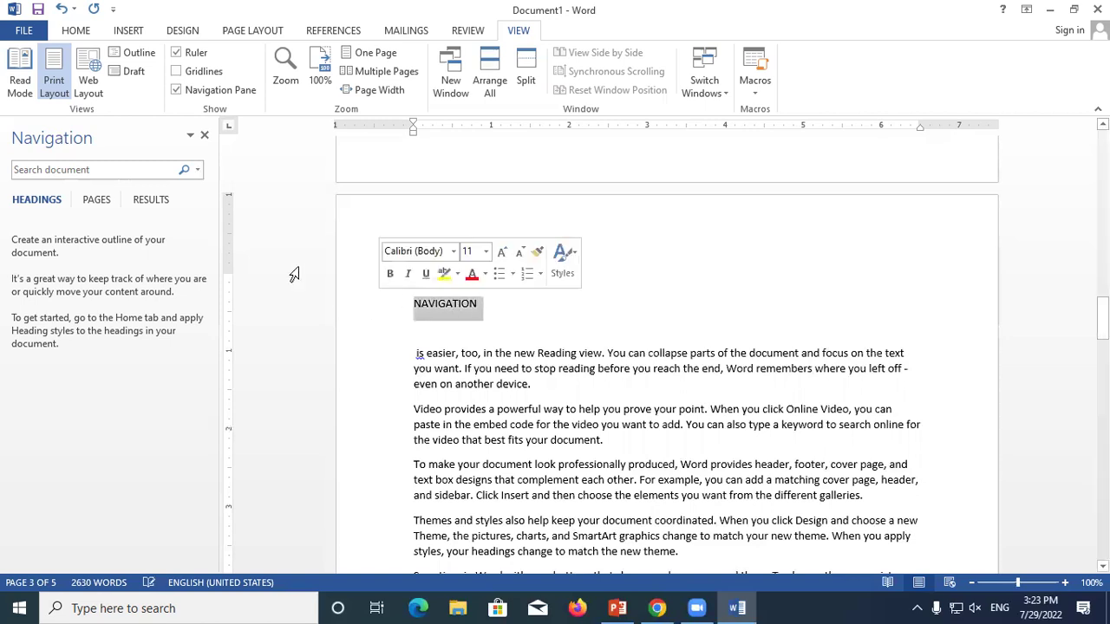
click(86, 37)
click(676, 67)
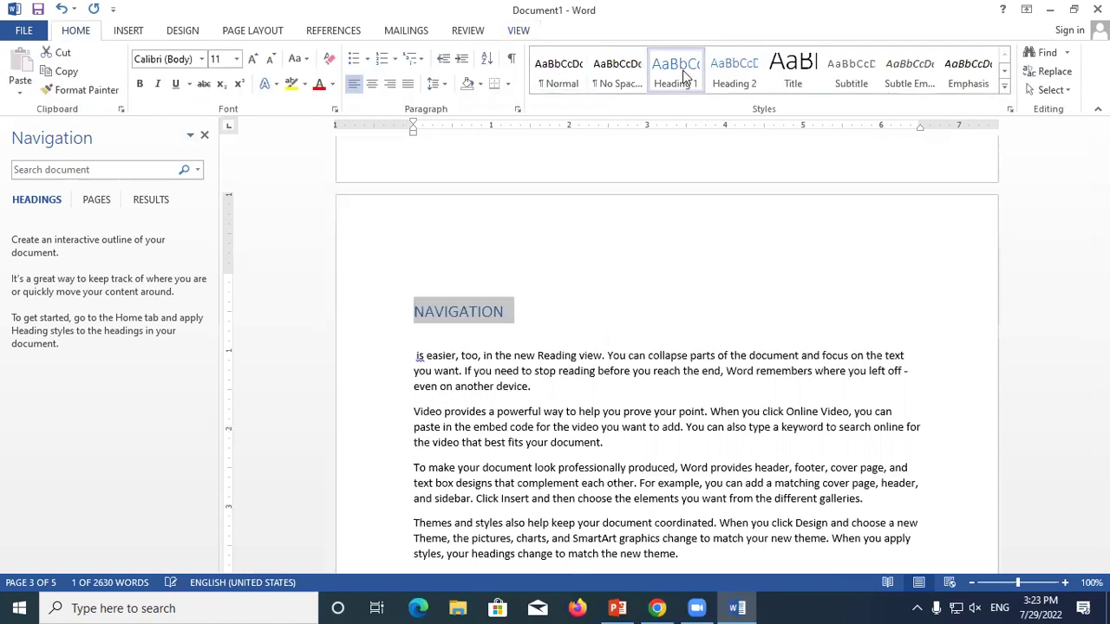
click(556, 347)
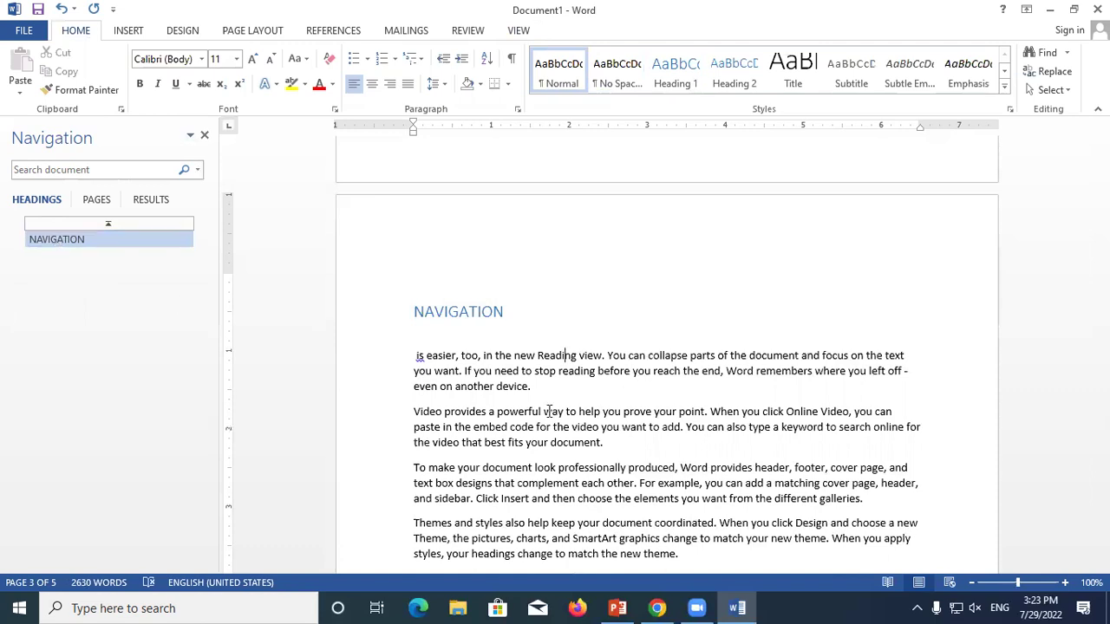
Step: Split off 'To make' as its own paragraph and style it Heading 2
scroll(586, 425, down, 2)
scroll(607, 421, down, 7)
scroll(611, 418, down, 3)
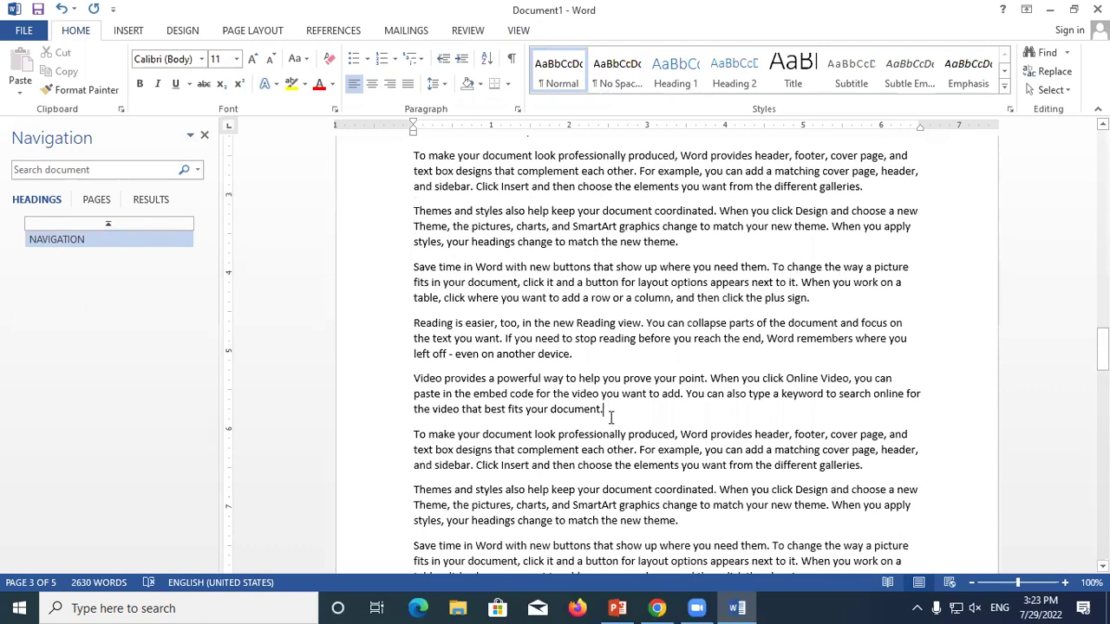
key(Return)
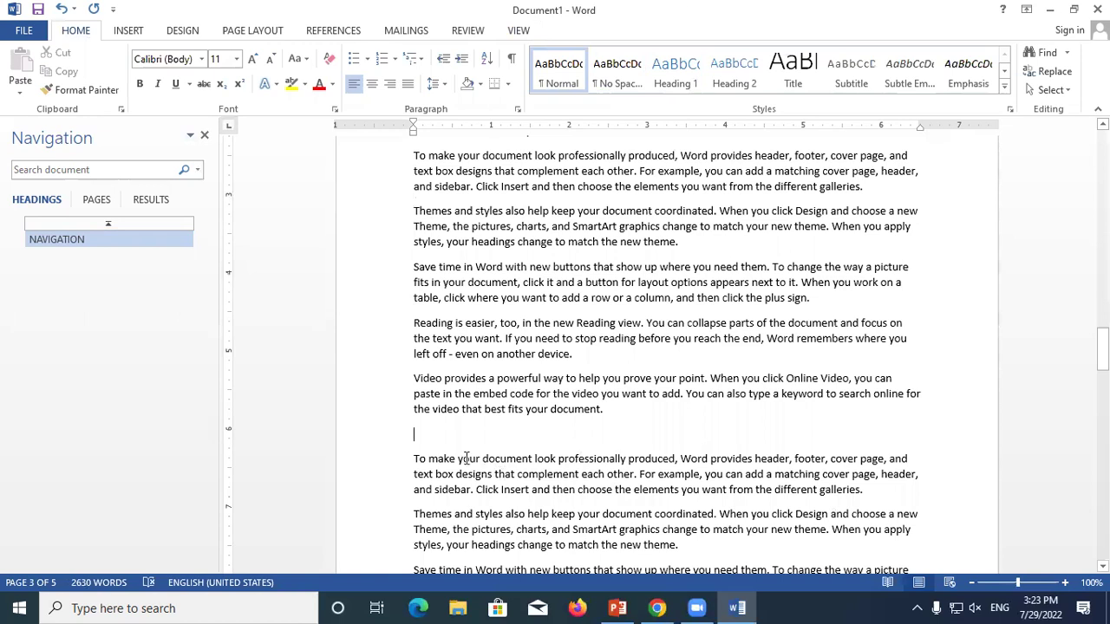
click(456, 458)
key(Return)
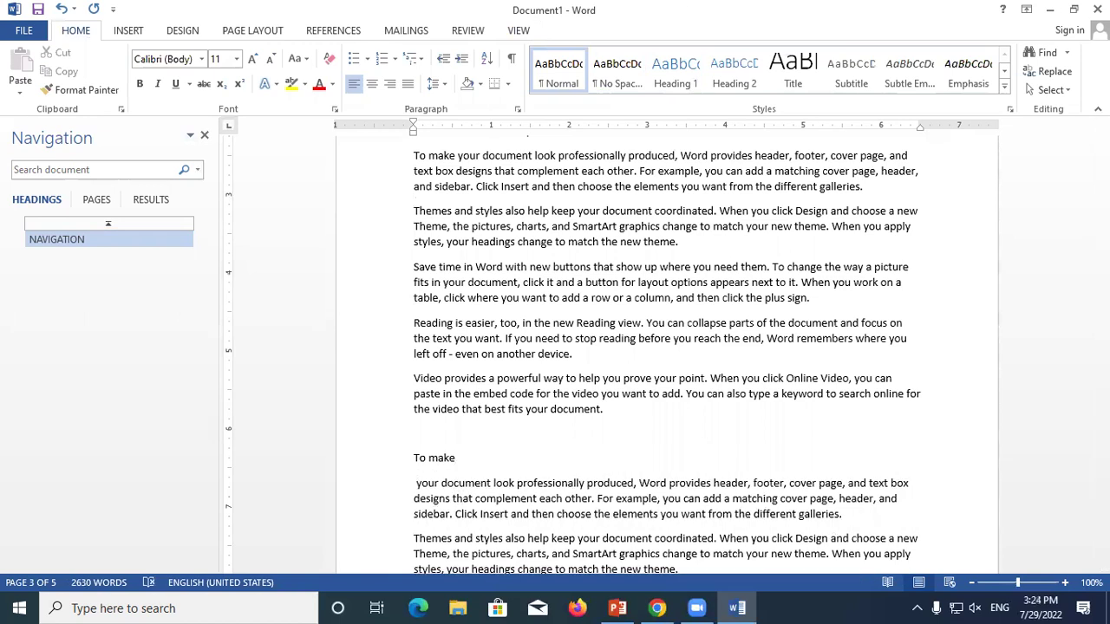
drag(464, 460, 372, 443)
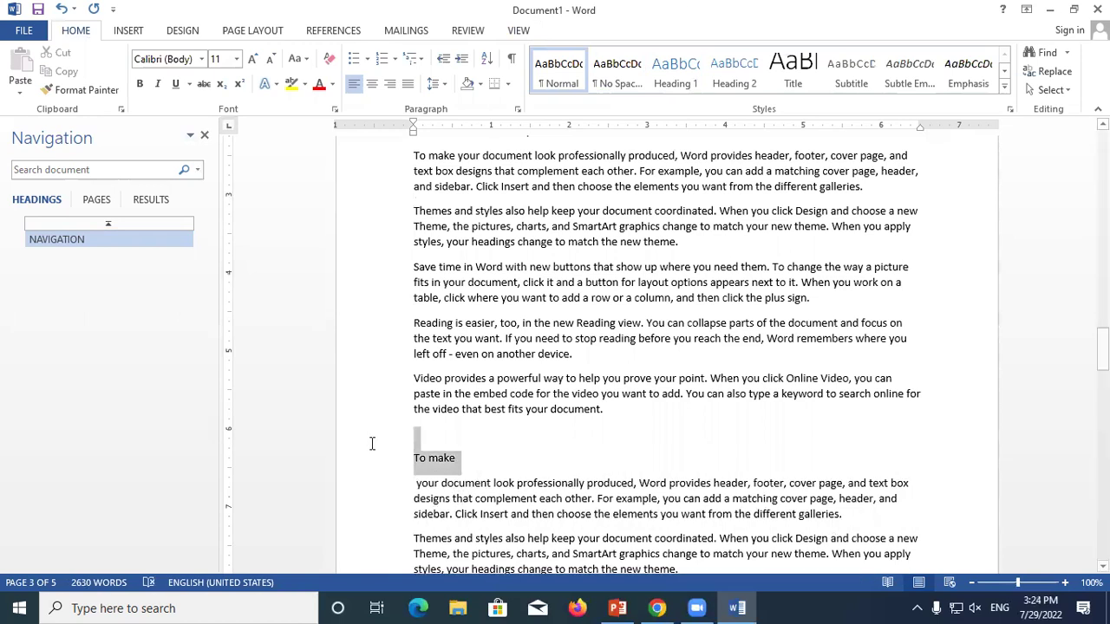
click(721, 80)
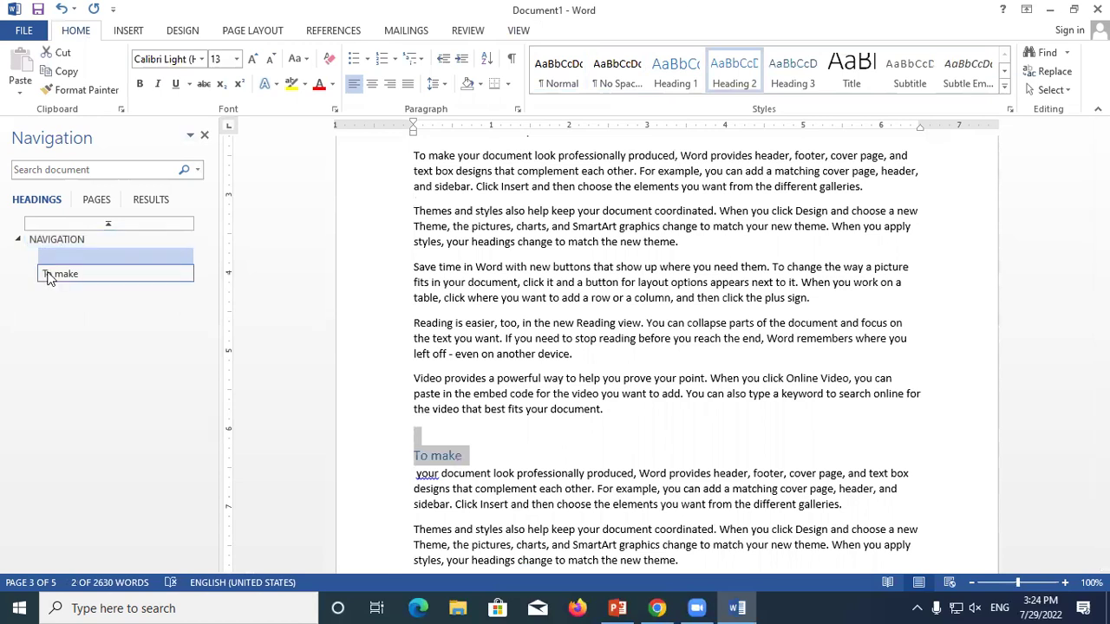
Step: Jump to the NAVIGATION and To make headings from the Navigation pane outline
click(96, 200)
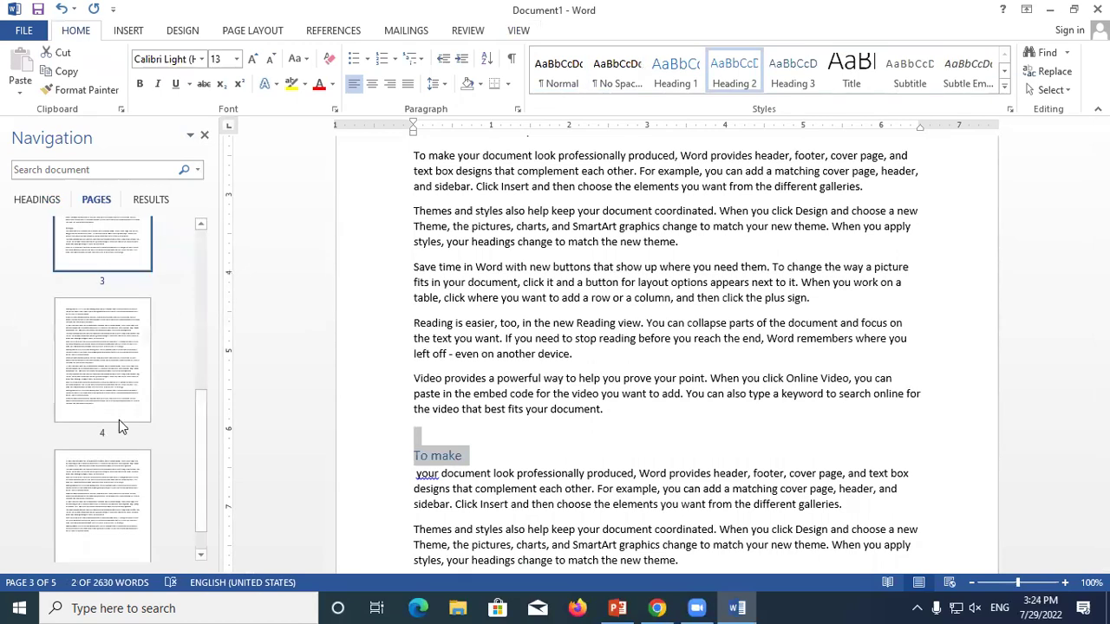
click(33, 200)
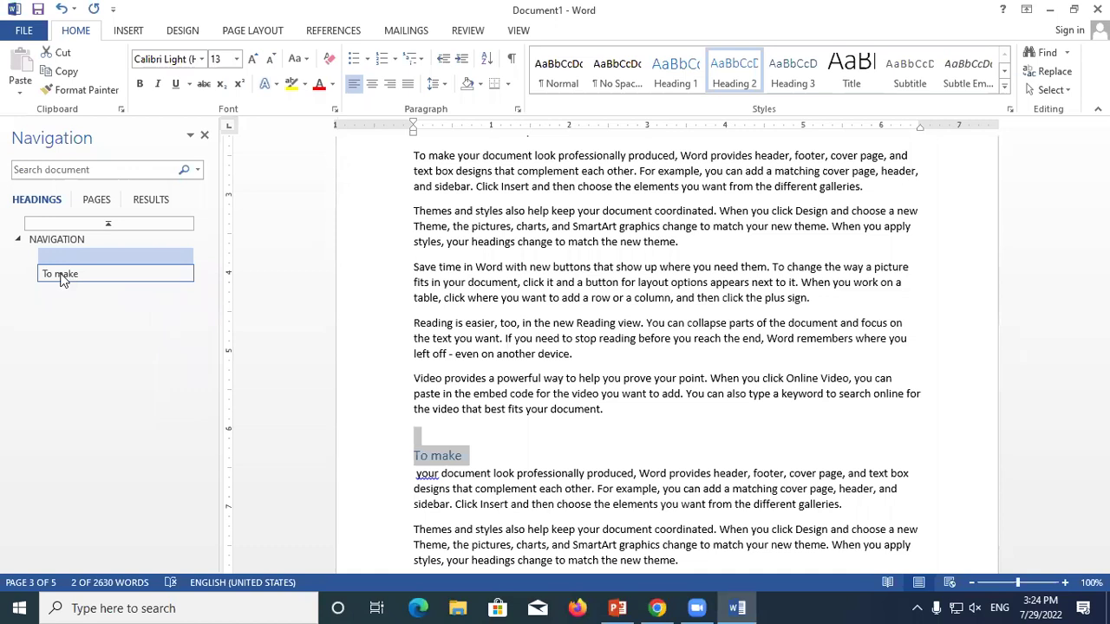
click(52, 242)
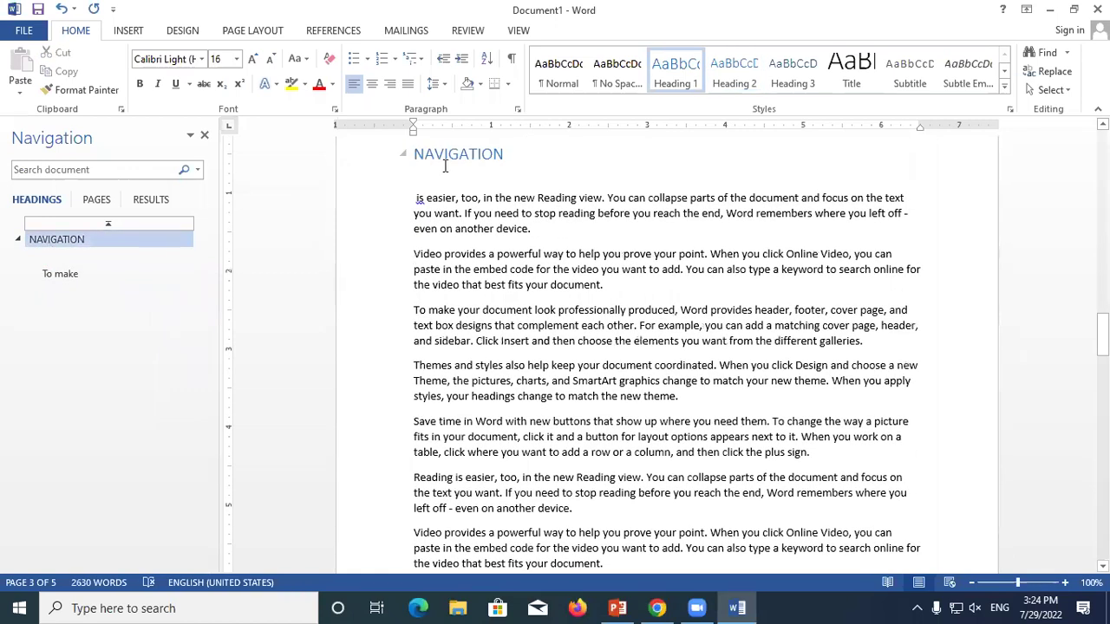
click(66, 274)
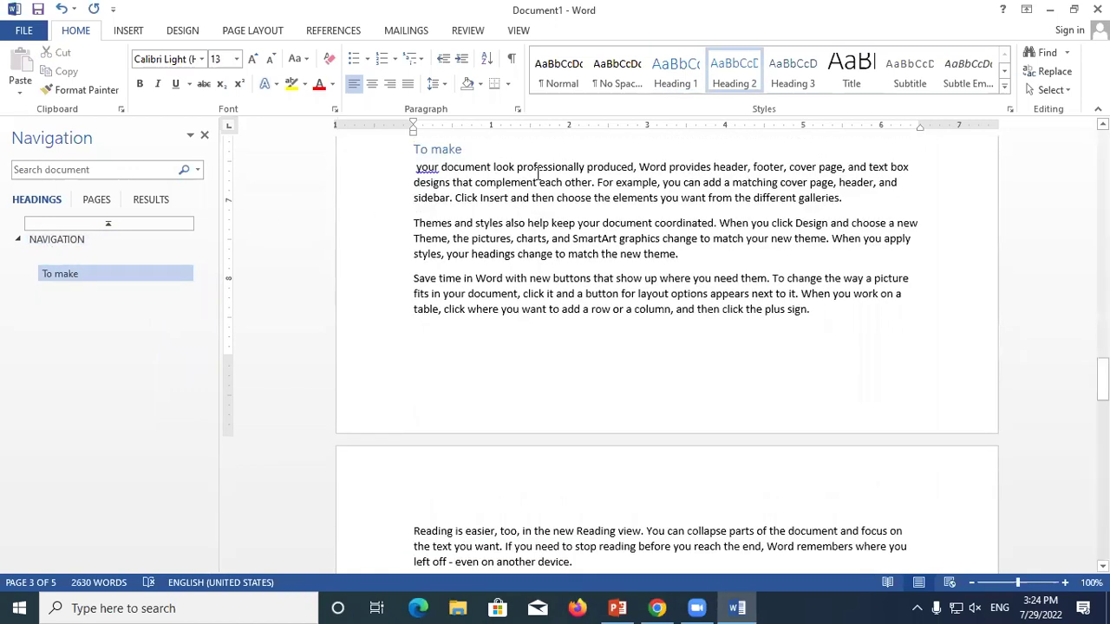
Step: Cycle the Navigation pane's Headings, Pages and Results views, then select 'way a picture'
click(151, 200)
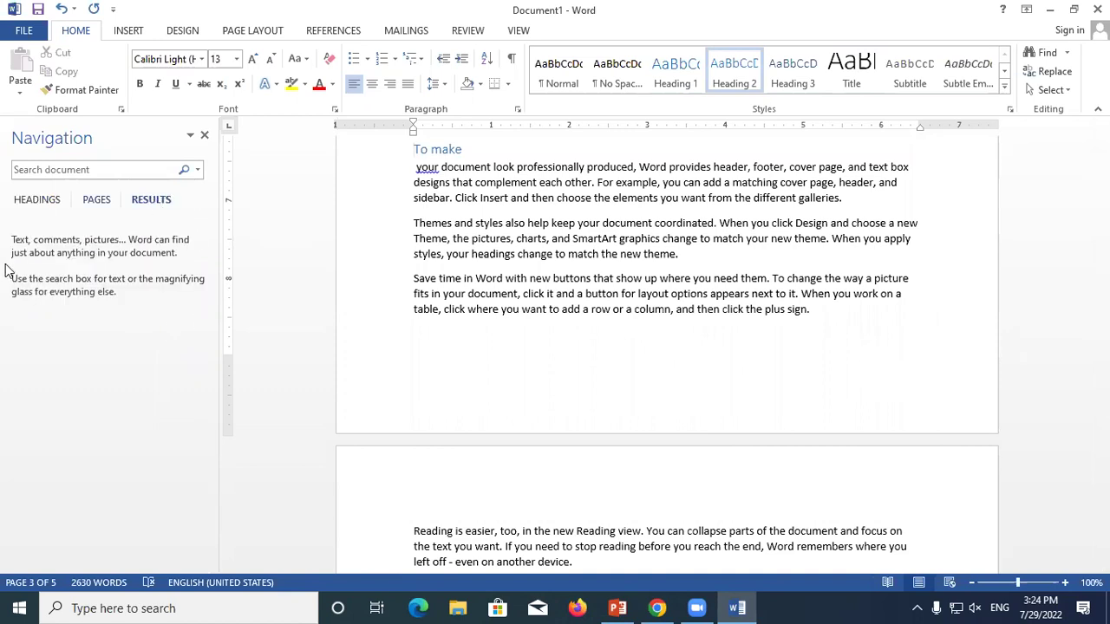
click(101, 202)
click(27, 200)
click(147, 202)
scroll(439, 355, up, 3)
click(37, 200)
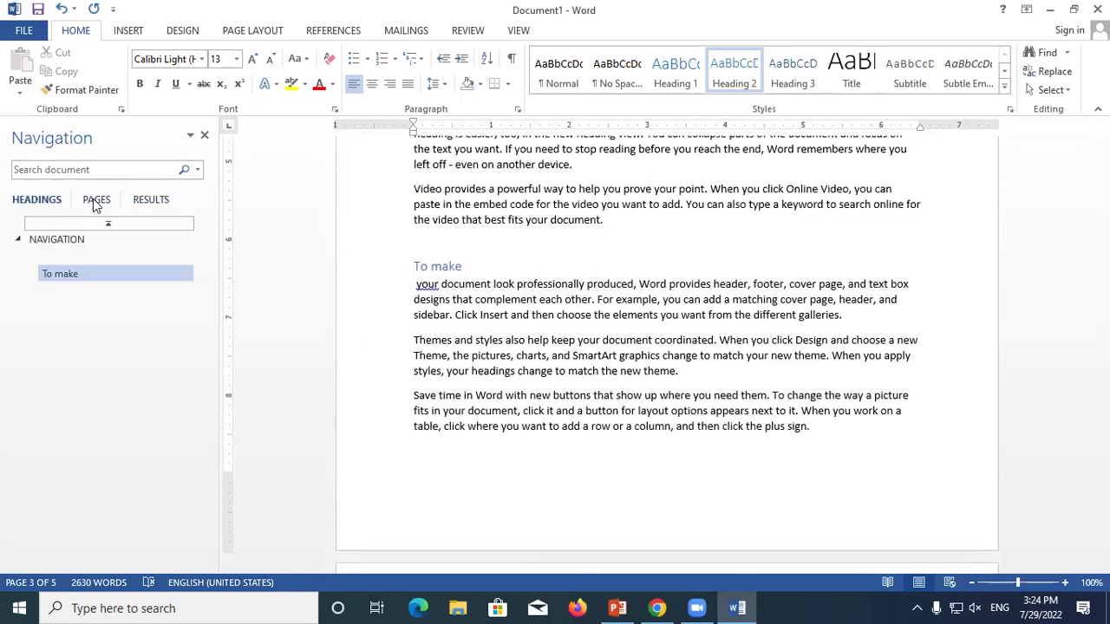
click(96, 200)
scroll(95, 266, up, 5)
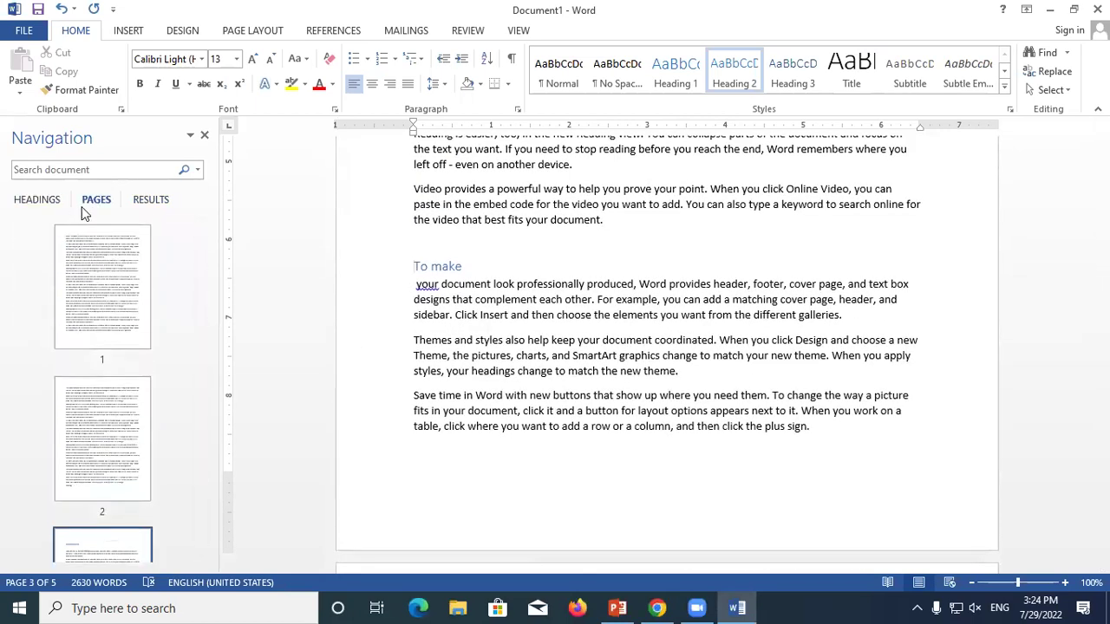
click(152, 205)
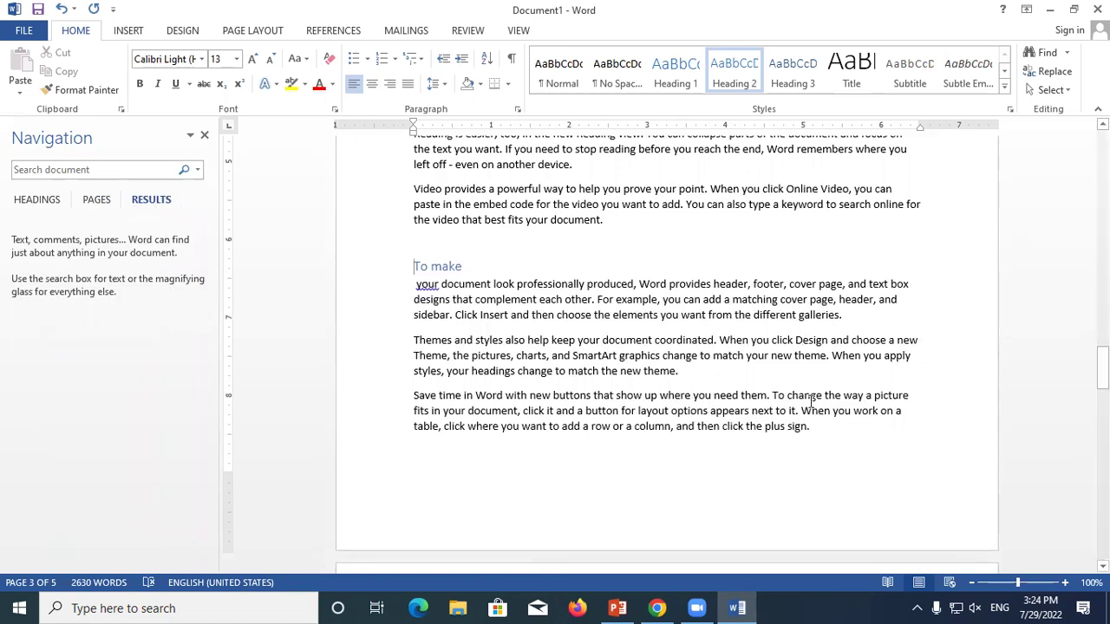
shift+click(909, 396)
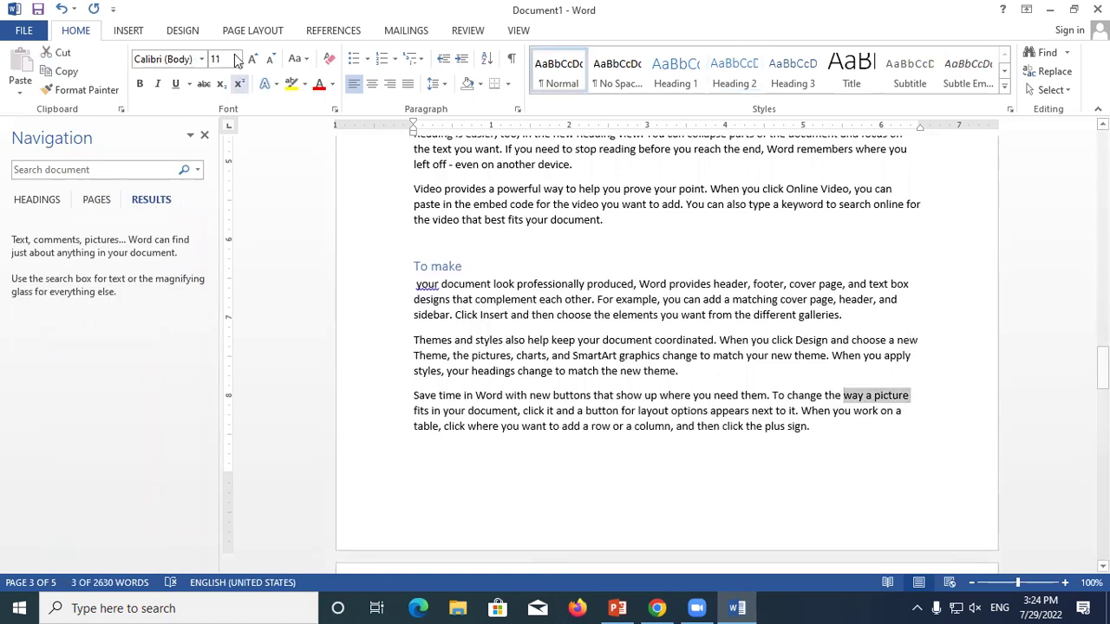
Step: Add a new comment on the selected phrase 'way a picture' from the Review tab
click(327, 33)
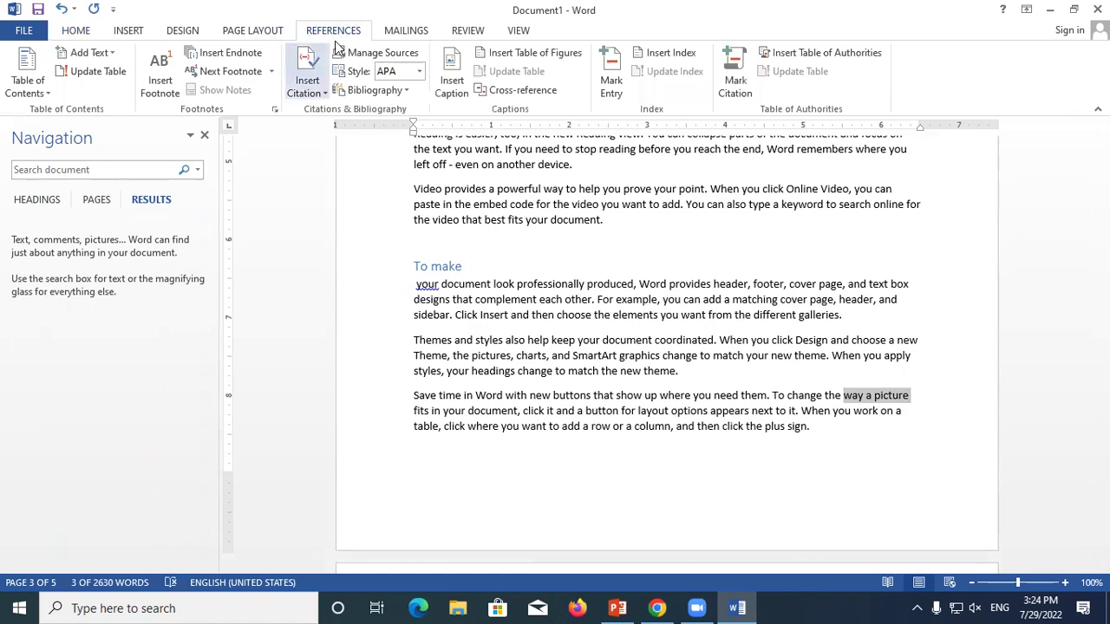
click(465, 33)
click(290, 63)
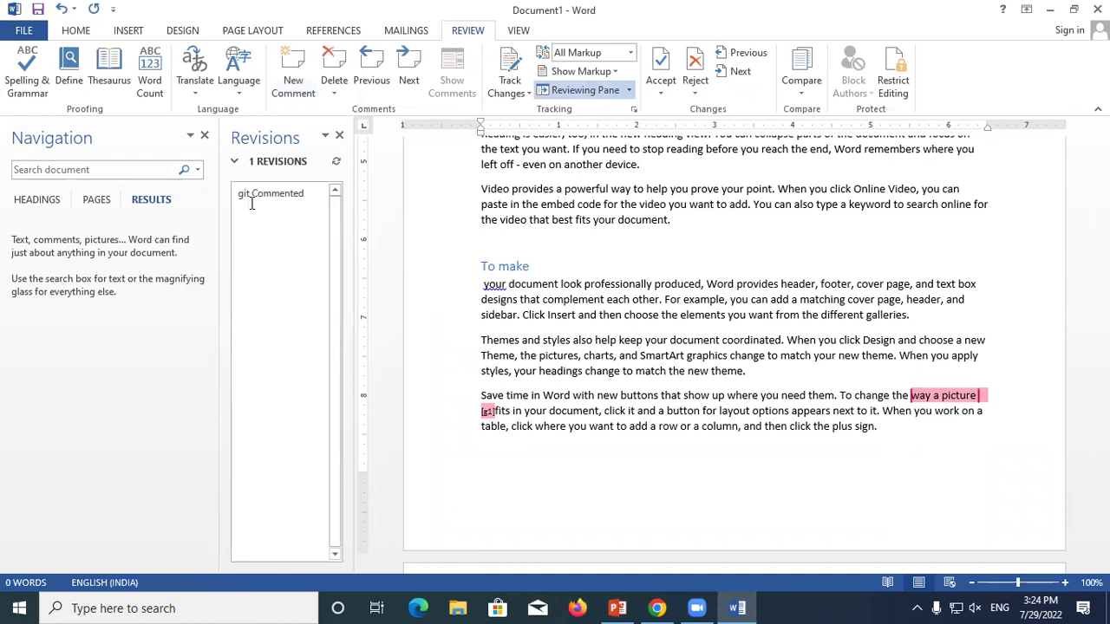
Step: Close the Revisions and Navigation panes and place the cursor after the To make heading
click(339, 137)
click(208, 138)
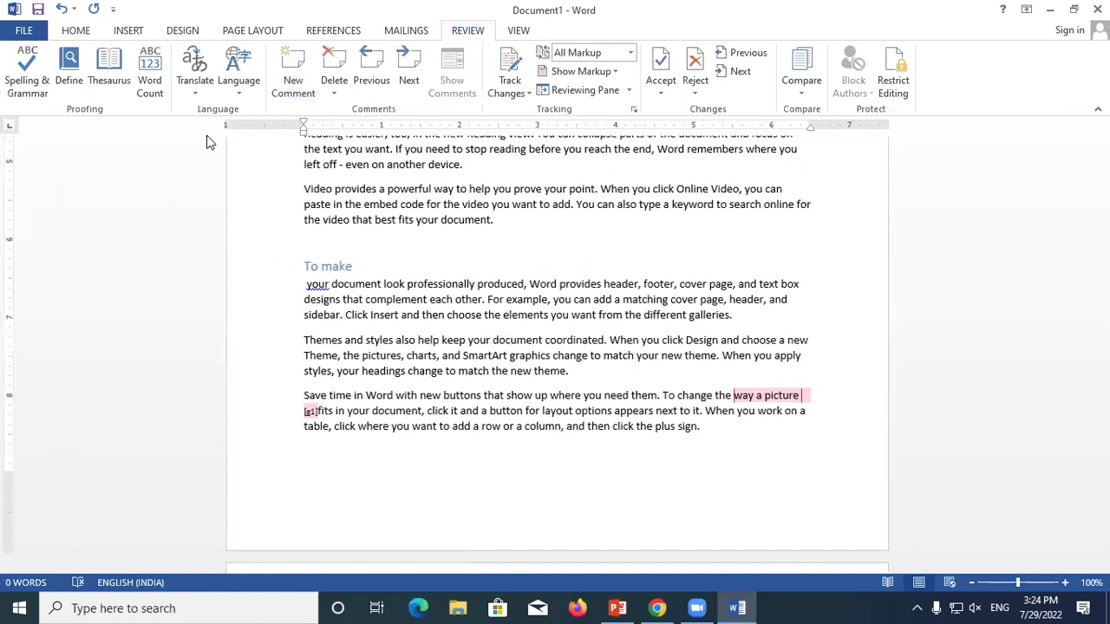
click(371, 265)
click(518, 30)
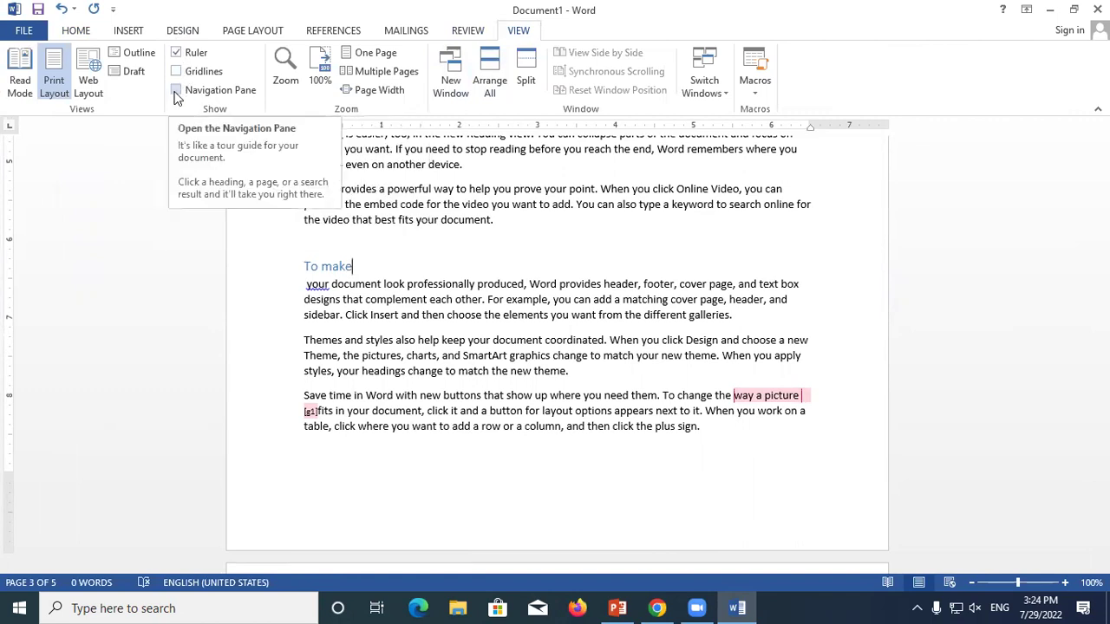
click(176, 91)
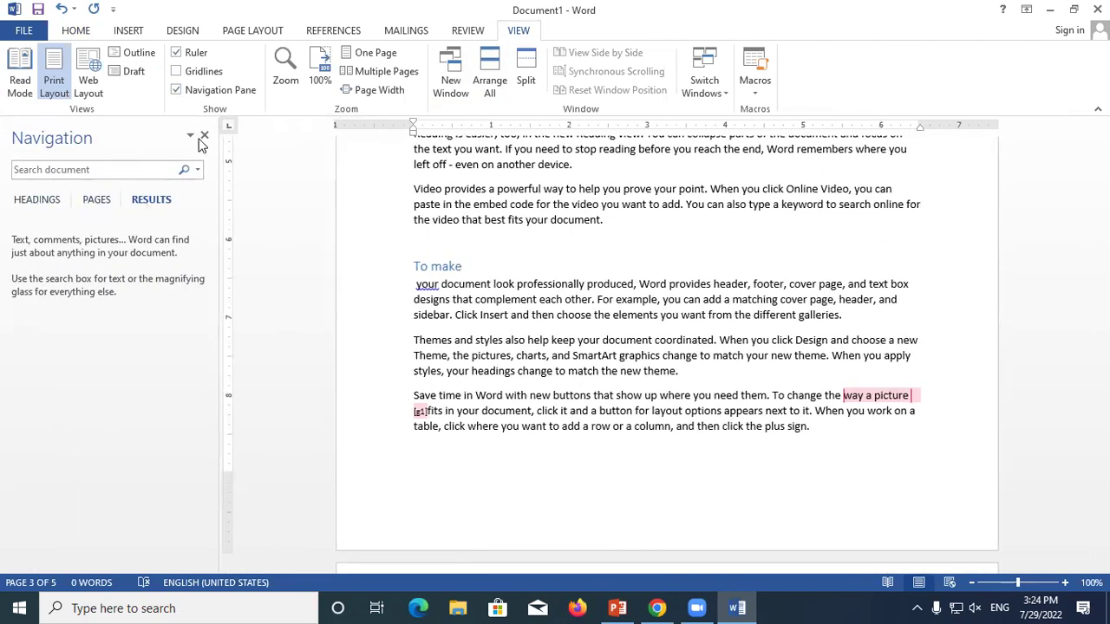
click(204, 135)
click(501, 220)
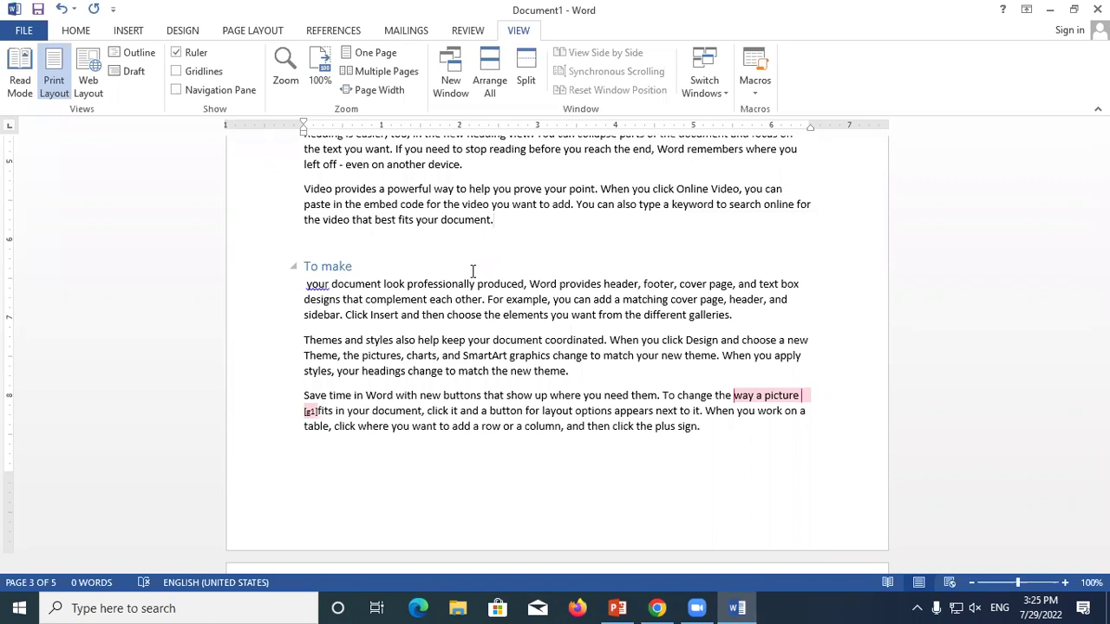
ctrl+scroll(409, 272, up, 10)
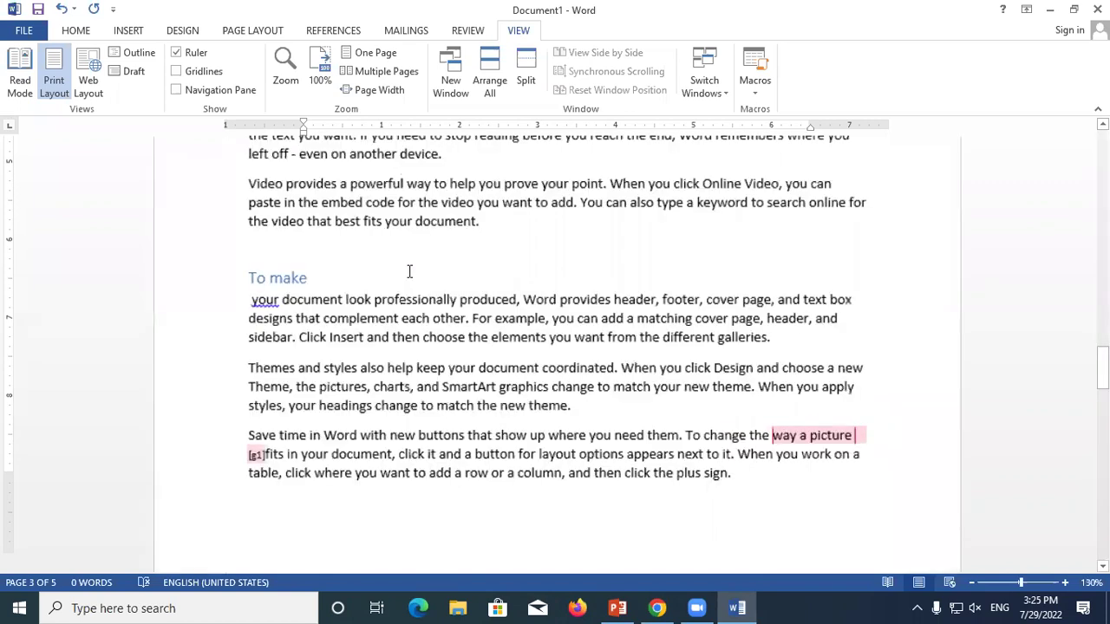
ctrl+scroll(409, 271, up, 7)
ctrl+scroll(409, 271, up, 4)
ctrl+scroll(409, 272, up, 4)
ctrl+scroll(409, 272, up, 2)
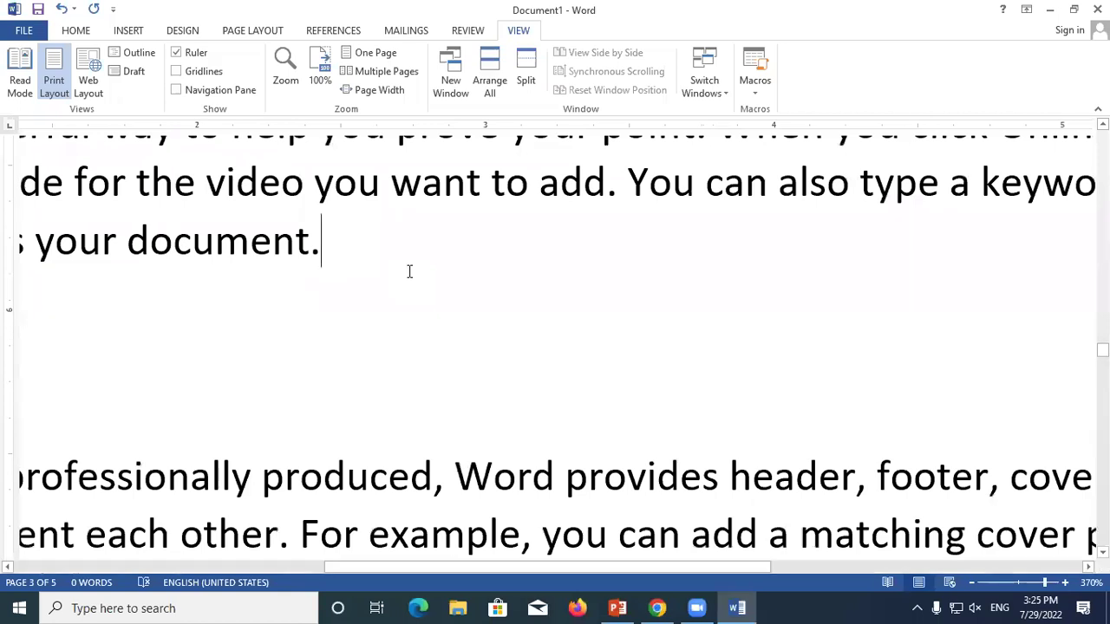
scroll(409, 271, down, 1)
scroll(410, 271, down, 4)
scroll(409, 272, down, 6)
scroll(410, 272, down, 2)
scroll(410, 271, down, 8)
scroll(410, 272, down, 5)
scroll(408, 274, down, 6)
scroll(403, 277, down, 4)
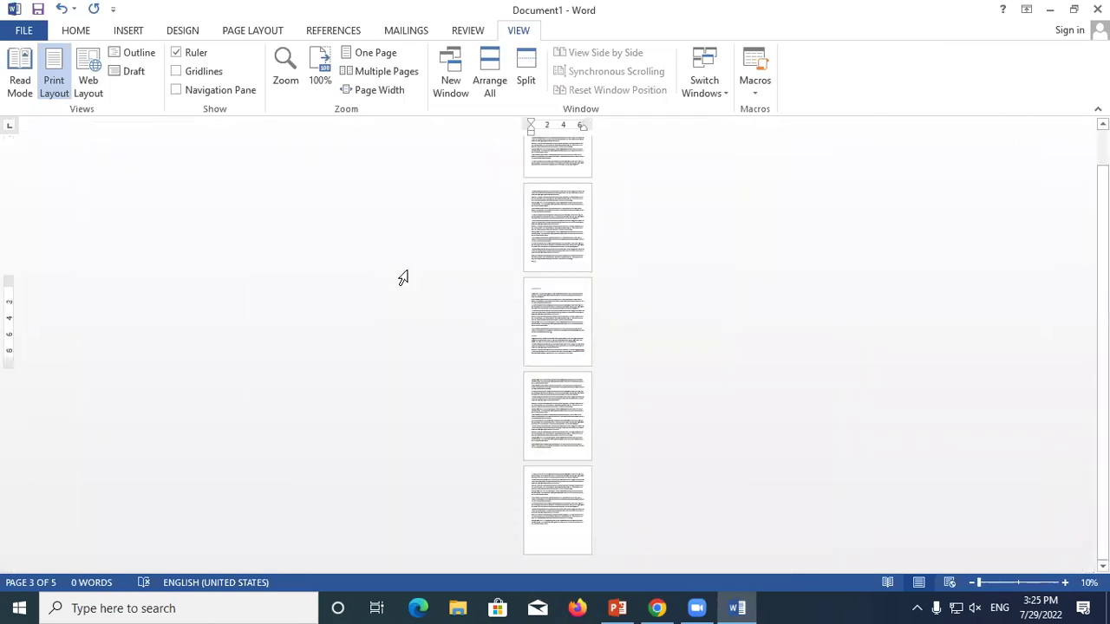
scroll(403, 278, up, 2)
scroll(403, 277, up, 4)
scroll(403, 278, up, 3)
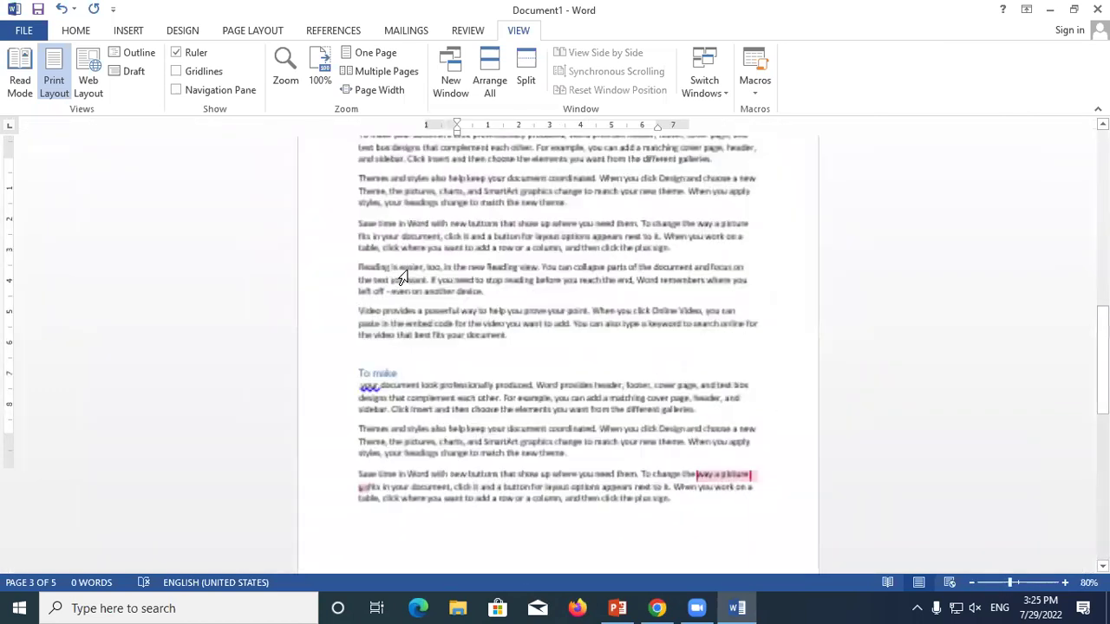
scroll(403, 277, up, 2)
scroll(403, 277, up, 3)
scroll(406, 274, up, 3)
scroll(409, 271, up, 3)
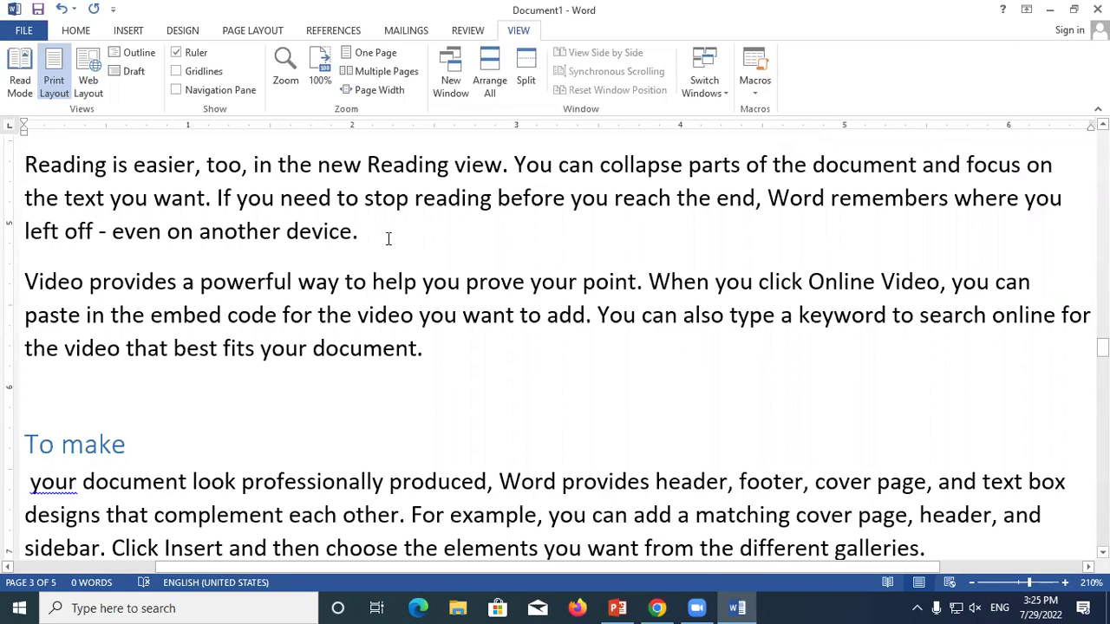
scroll(388, 238, down, 1)
scroll(388, 238, down, 2)
scroll(389, 239, down, 7)
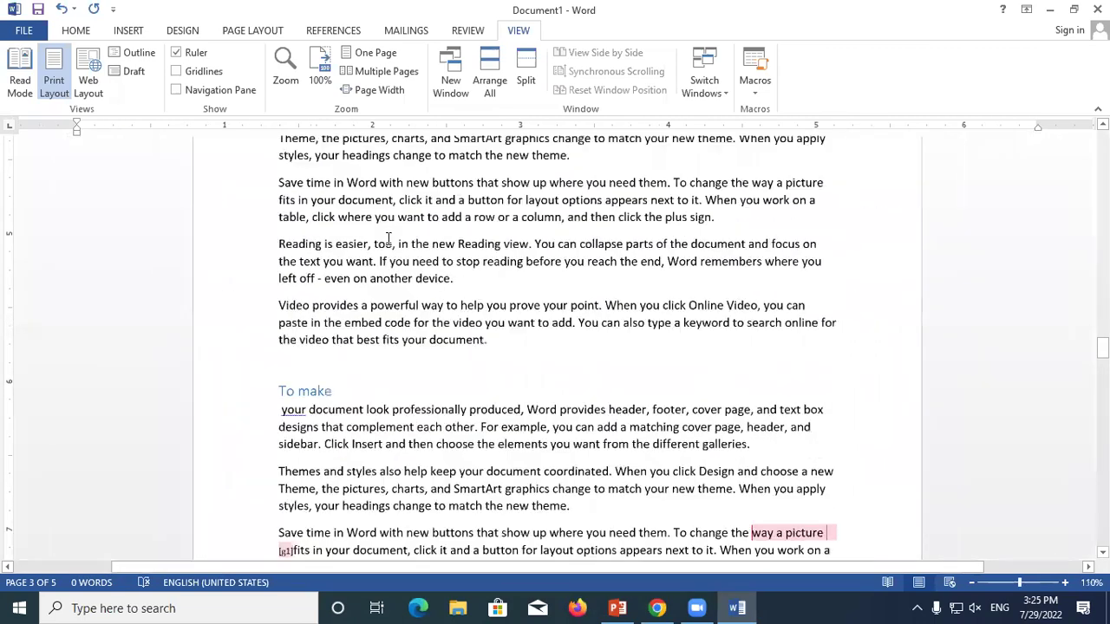
scroll(388, 237, down, 4)
scroll(389, 239, up, 2)
scroll(389, 239, up, 2)
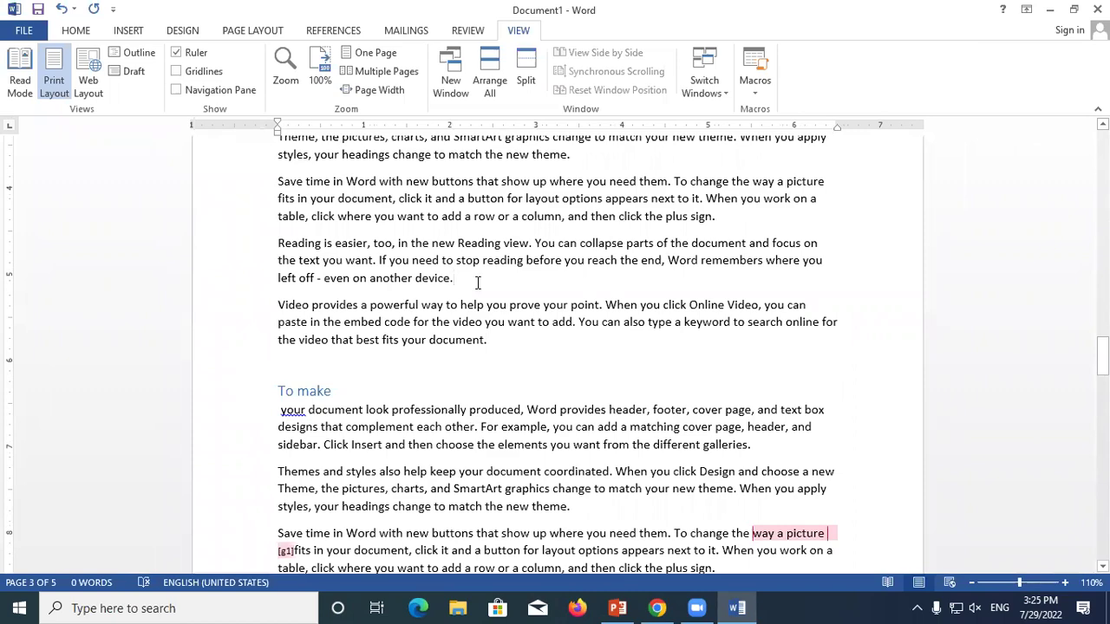
click(1066, 584)
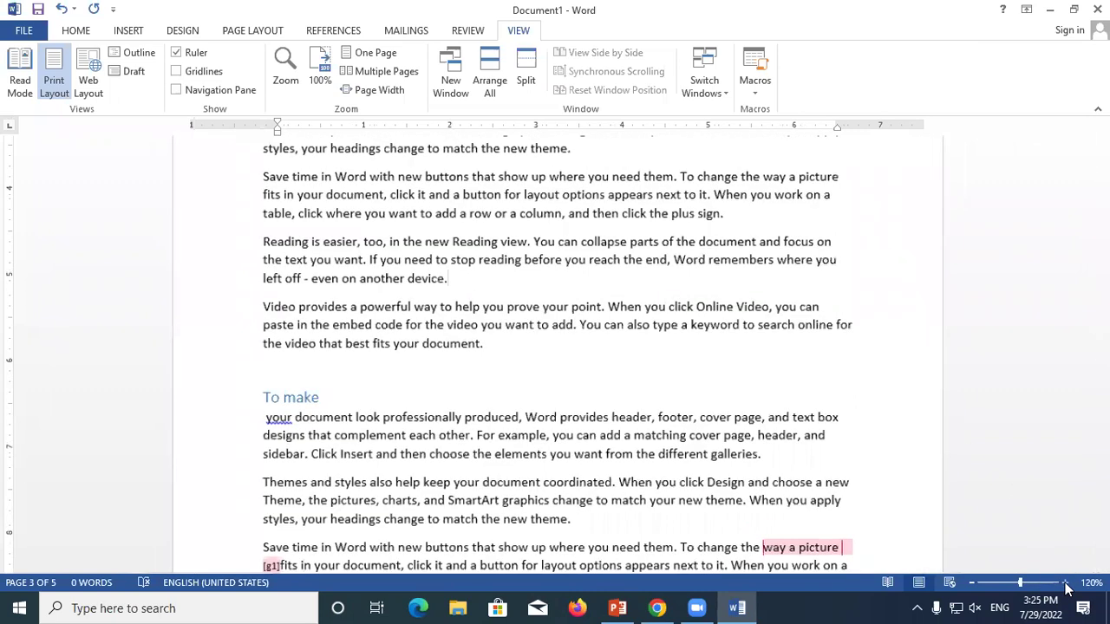
click(1066, 584)
click(1065, 583)
click(1066, 584)
click(1065, 583)
click(1065, 582)
click(1065, 583)
click(1065, 583)
click(1065, 583)
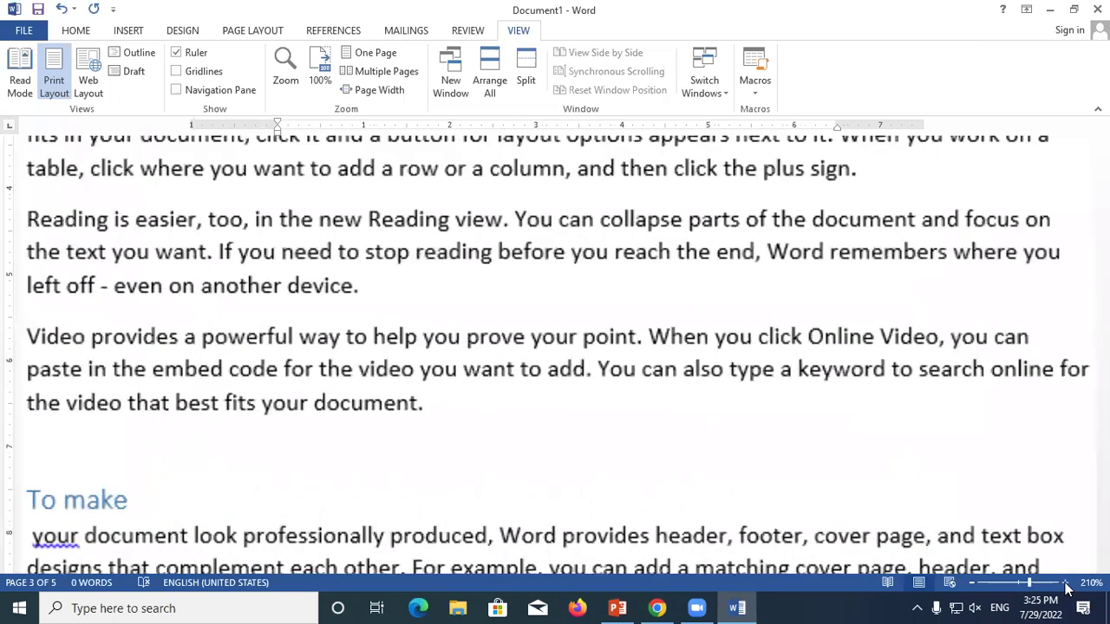
click(1065, 583)
scroll(1034, 593, down, 2)
scroll(1034, 592, down, 2)
scroll(1034, 592, down, 2)
scroll(1035, 592, down, 1)
scroll(1035, 592, down, 5)
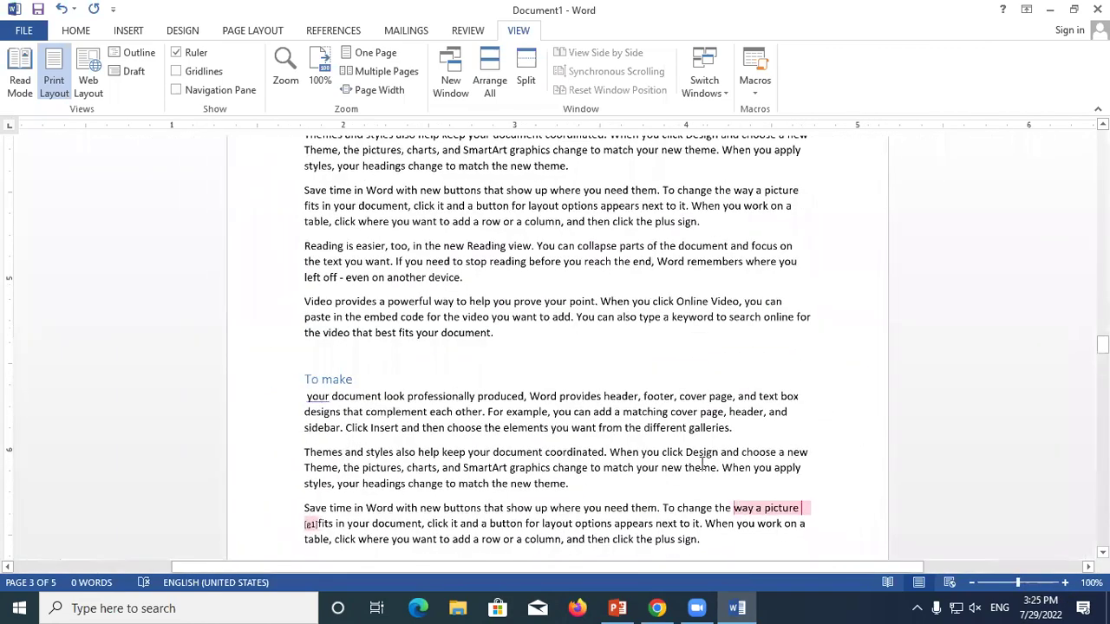
Step: Try 200%, 100% and 75% in the Zoom dialog, applying 100%
click(284, 65)
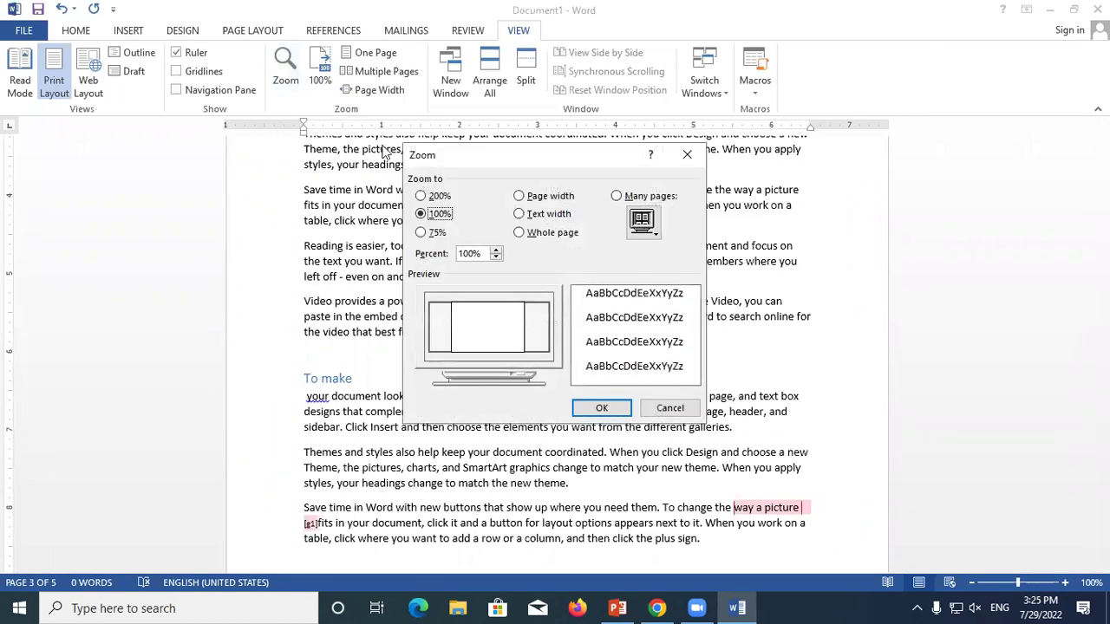
drag(492, 154, 269, 70)
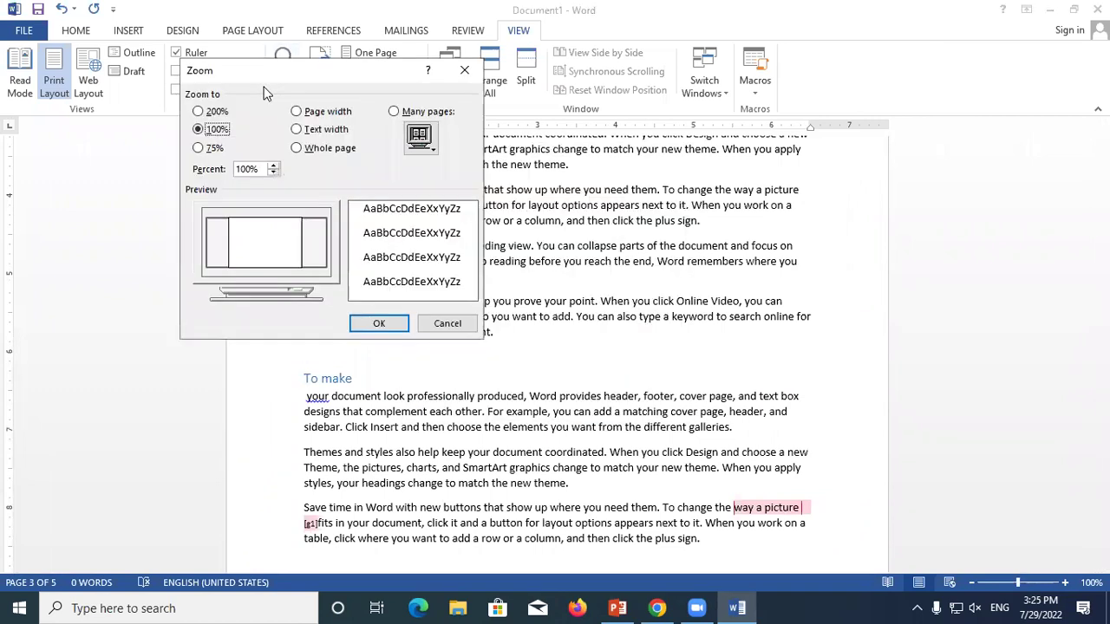
click(198, 112)
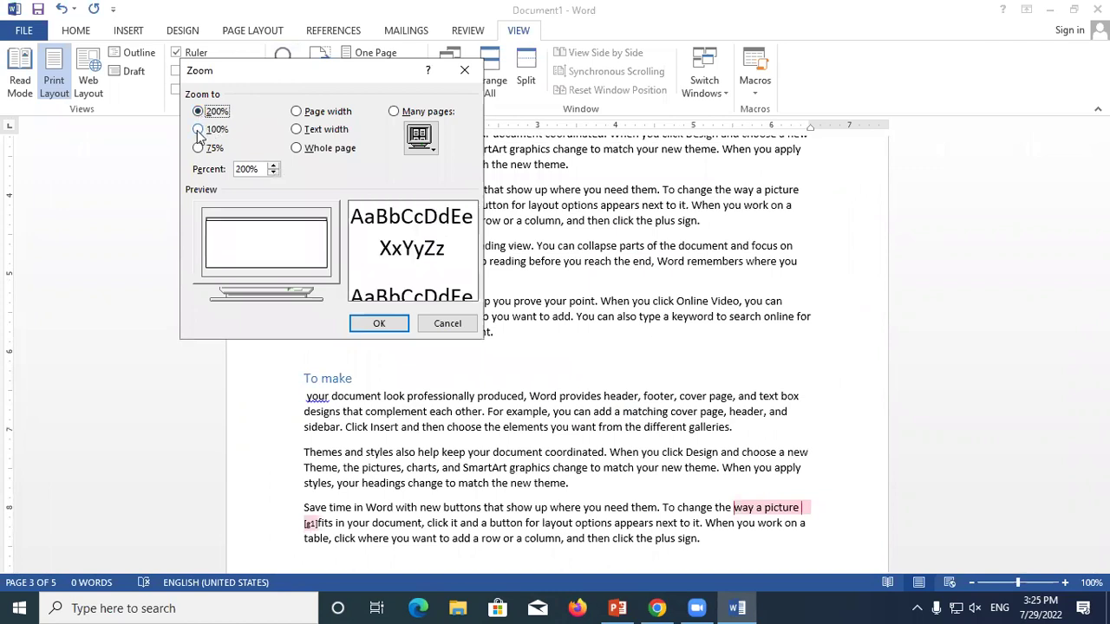
click(199, 130)
click(198, 148)
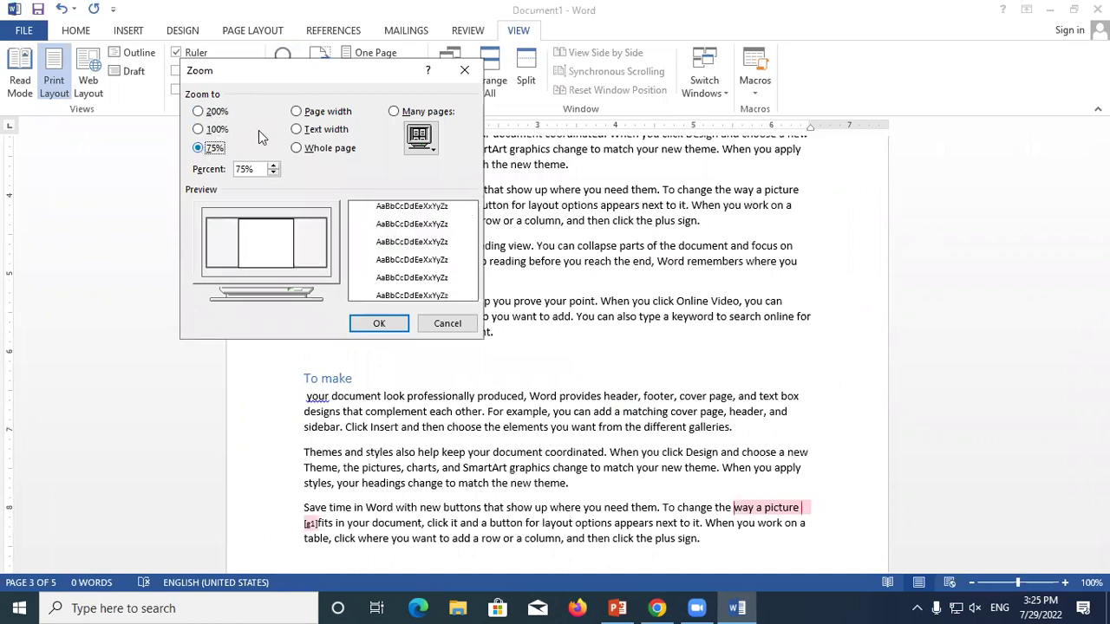
click(198, 130)
click(379, 324)
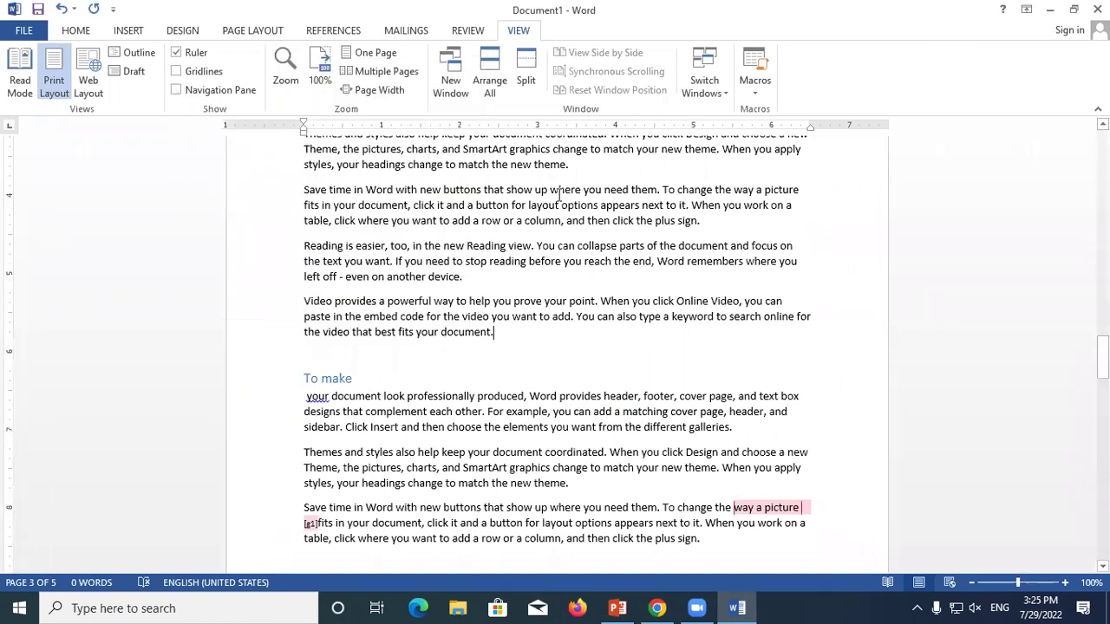
Step: Zoom the document to 200%, then to text width, then back to 100%
click(286, 71)
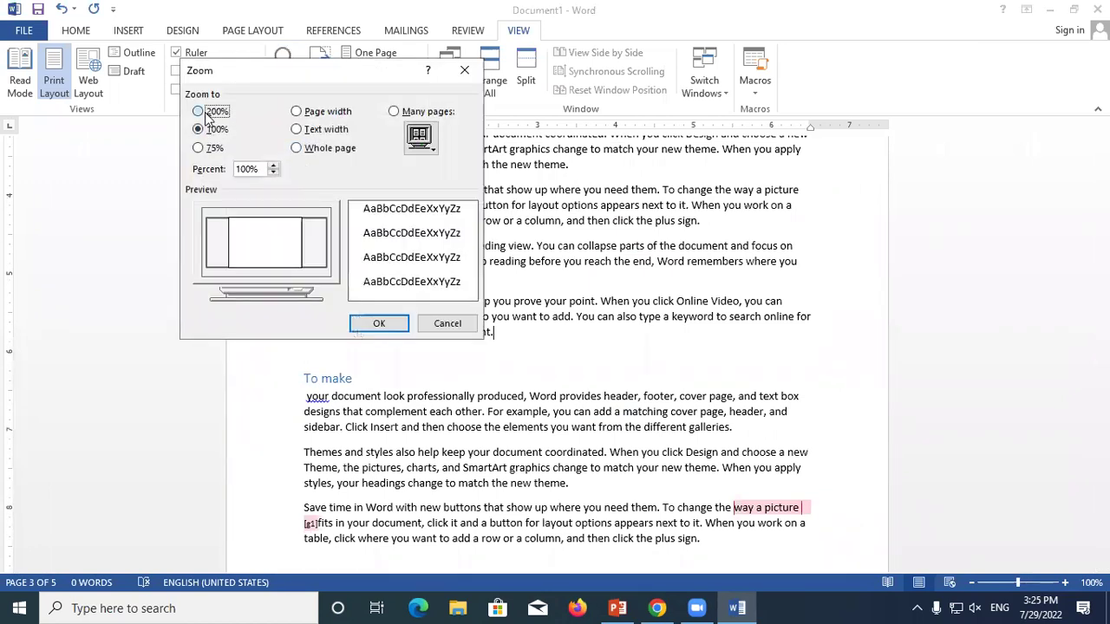
click(208, 112)
click(379, 324)
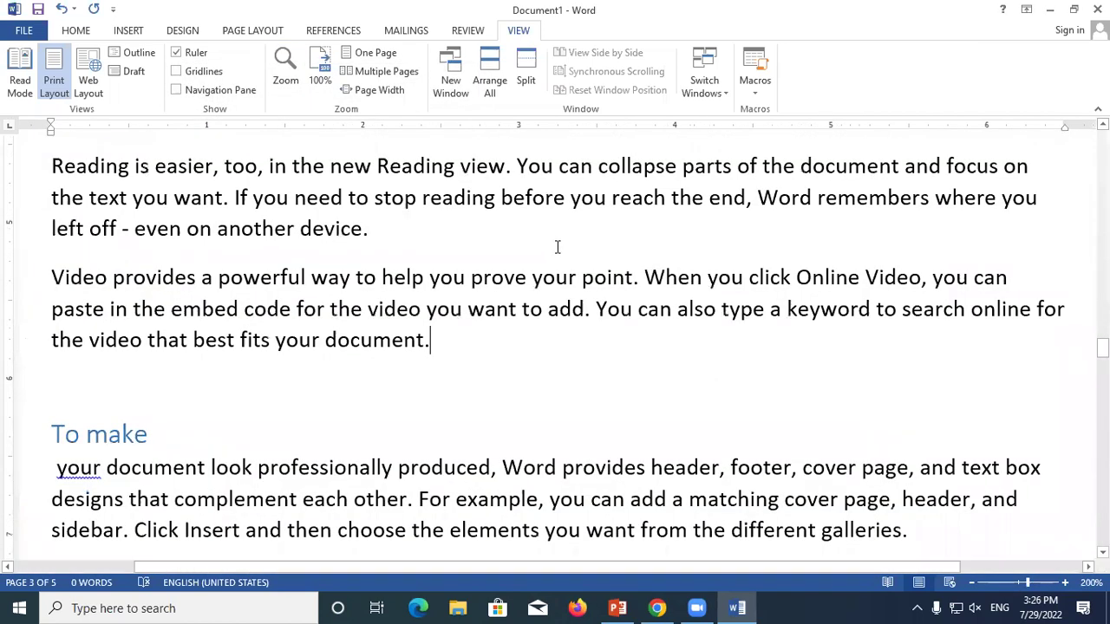
click(286, 71)
click(297, 130)
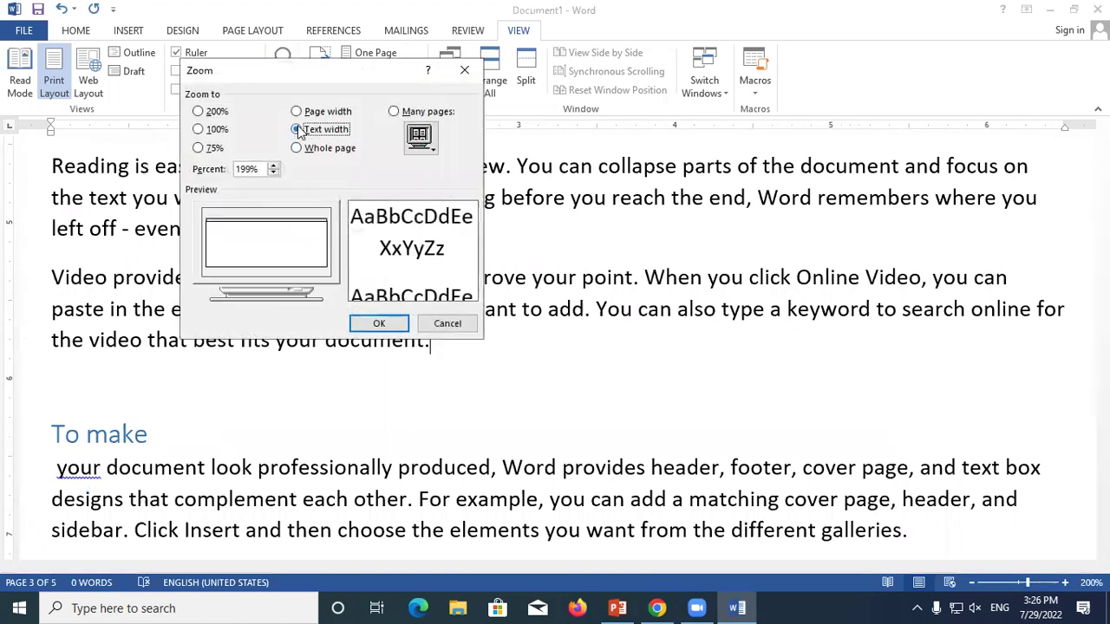
click(379, 323)
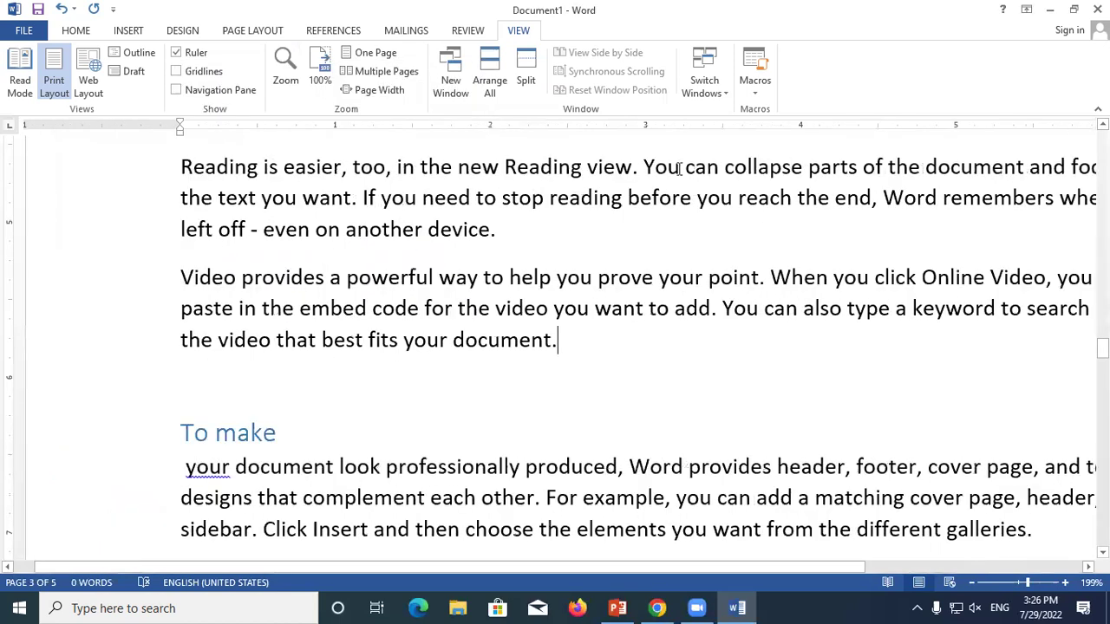
click(293, 72)
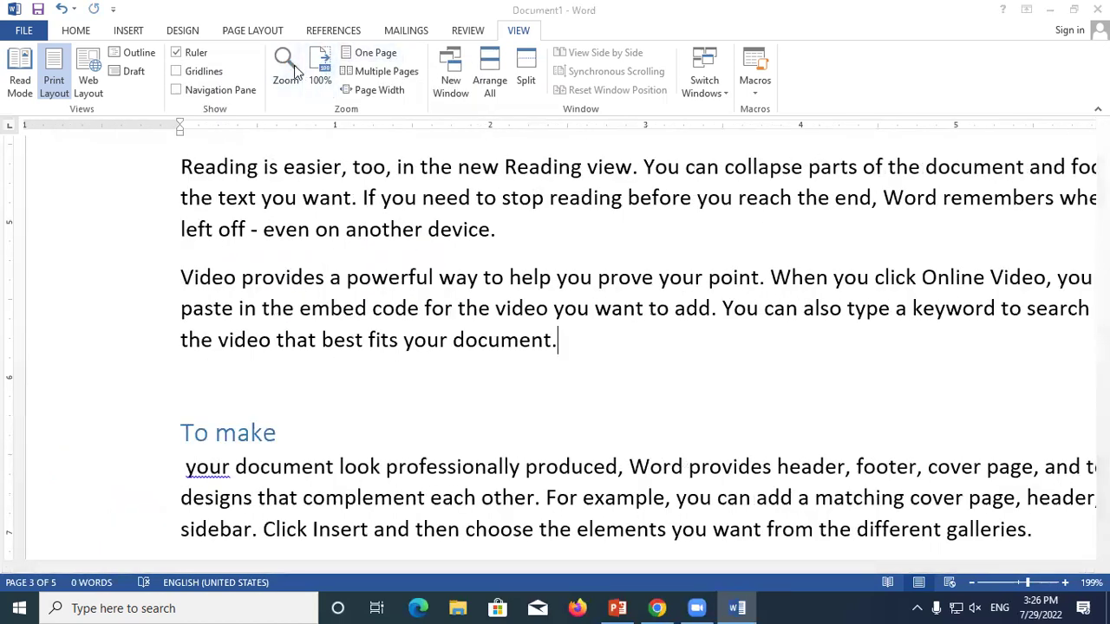
click(215, 131)
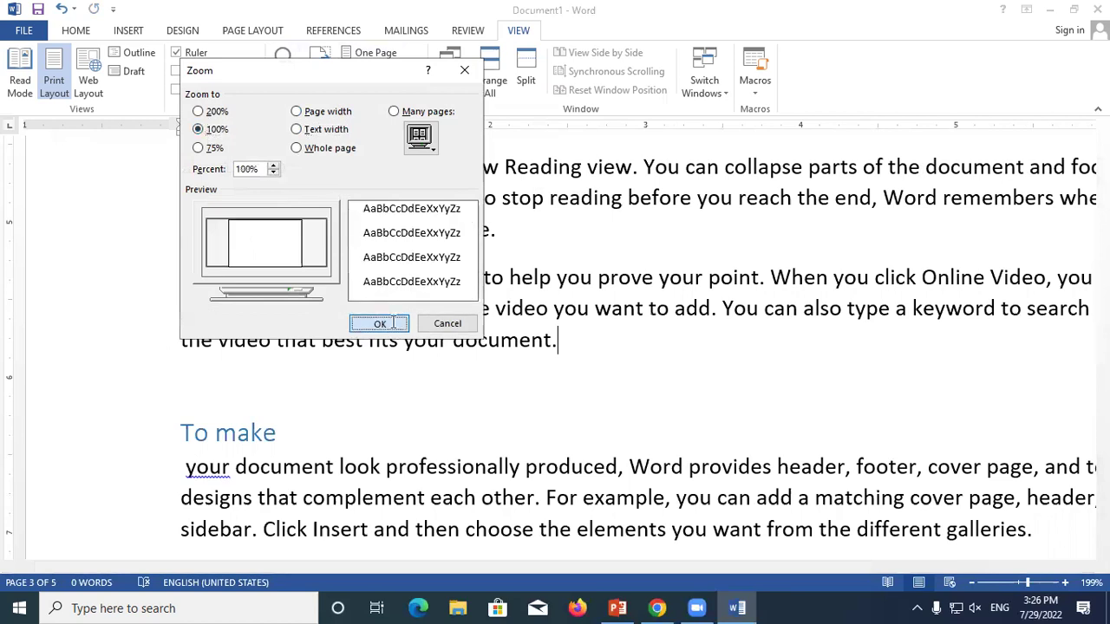
click(379, 324)
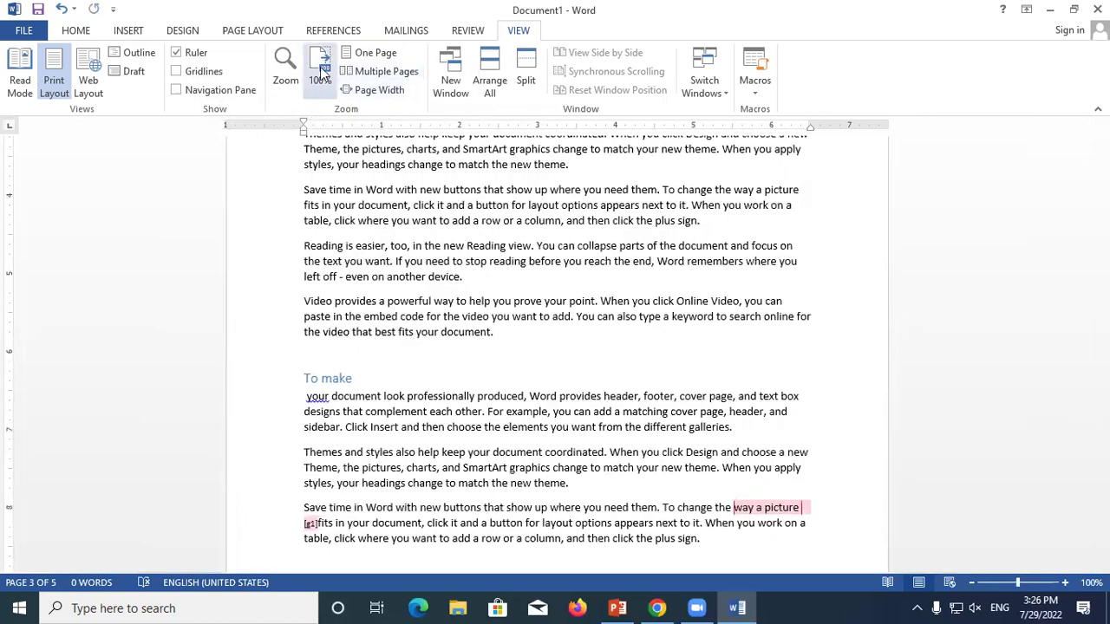
Step: Zoom to 200% again, return to 100%, then fit one whole page at 49%
click(292, 90)
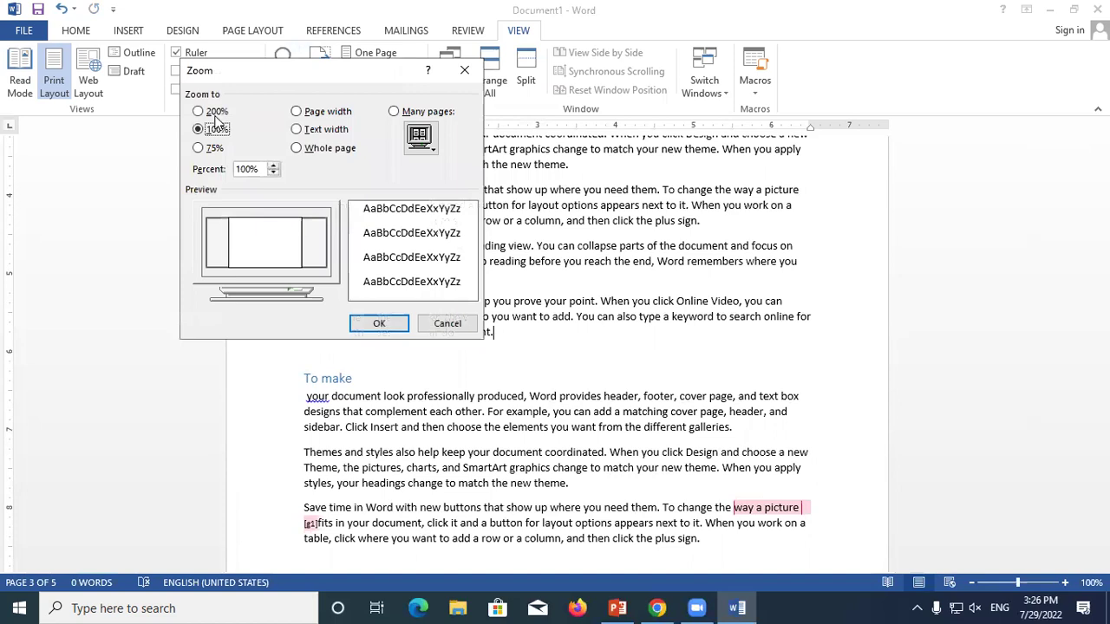
click(199, 111)
click(379, 323)
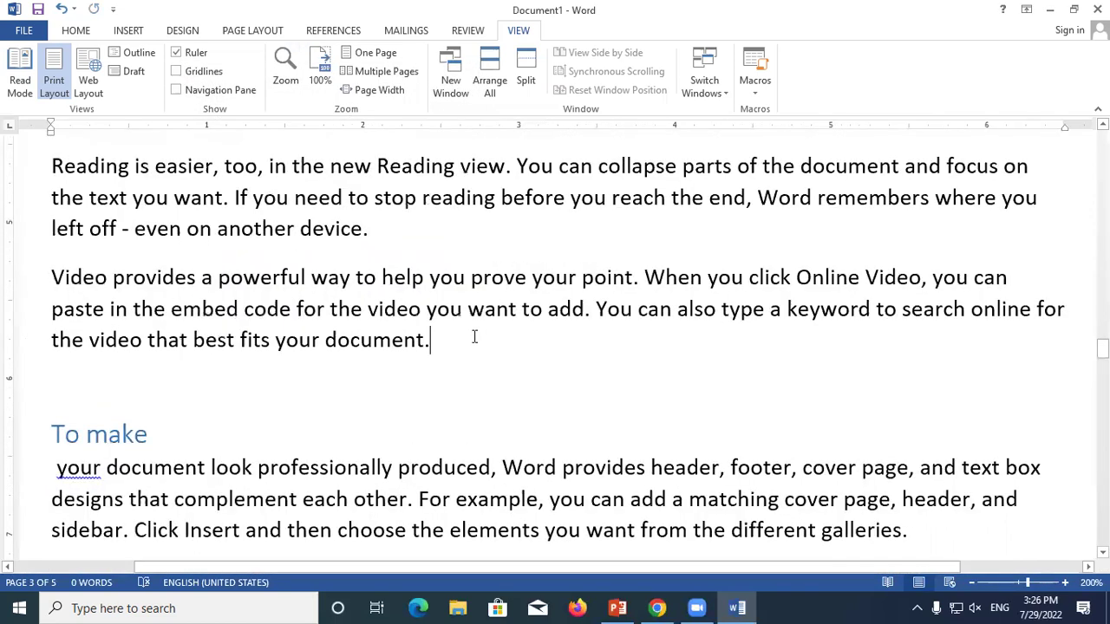
click(322, 62)
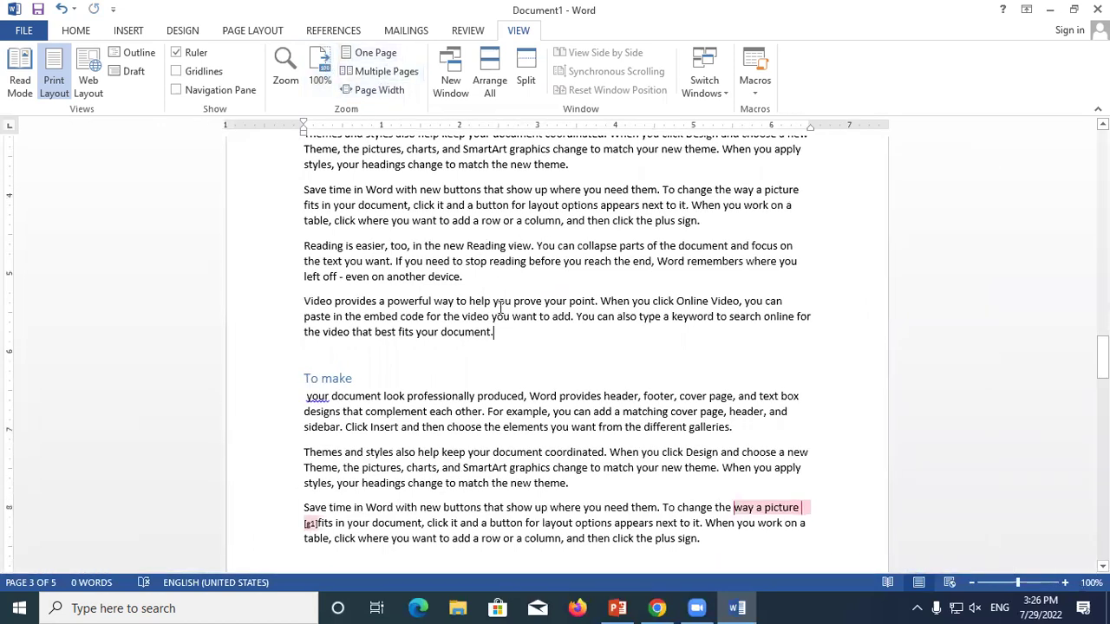
scroll(494, 312, up, 4)
scroll(468, 330, up, 3)
scroll(447, 347, up, 1)
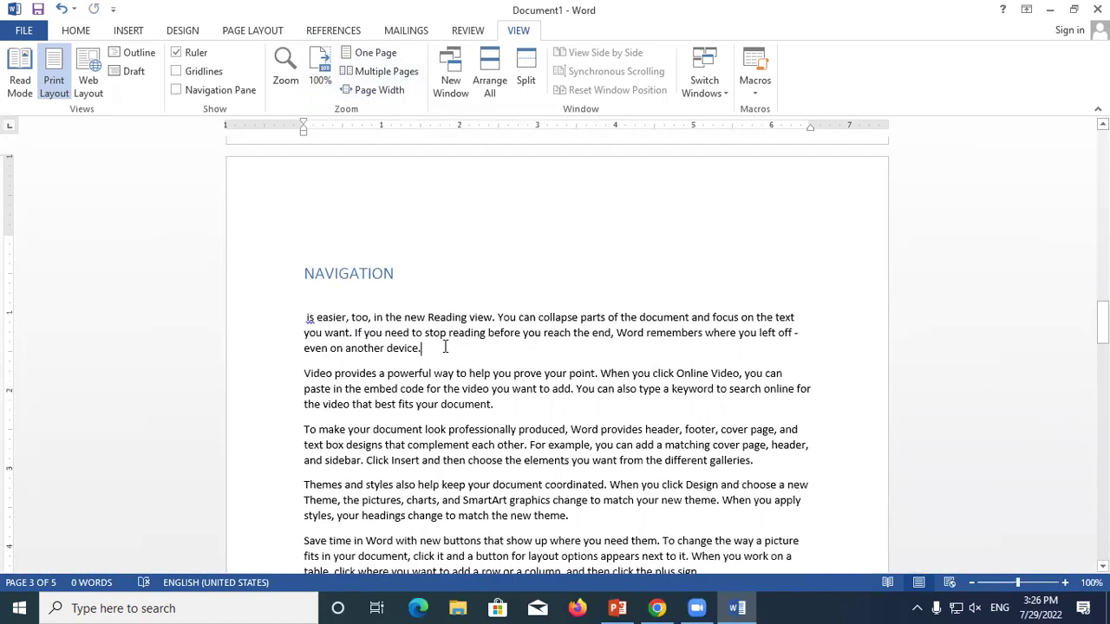
click(373, 52)
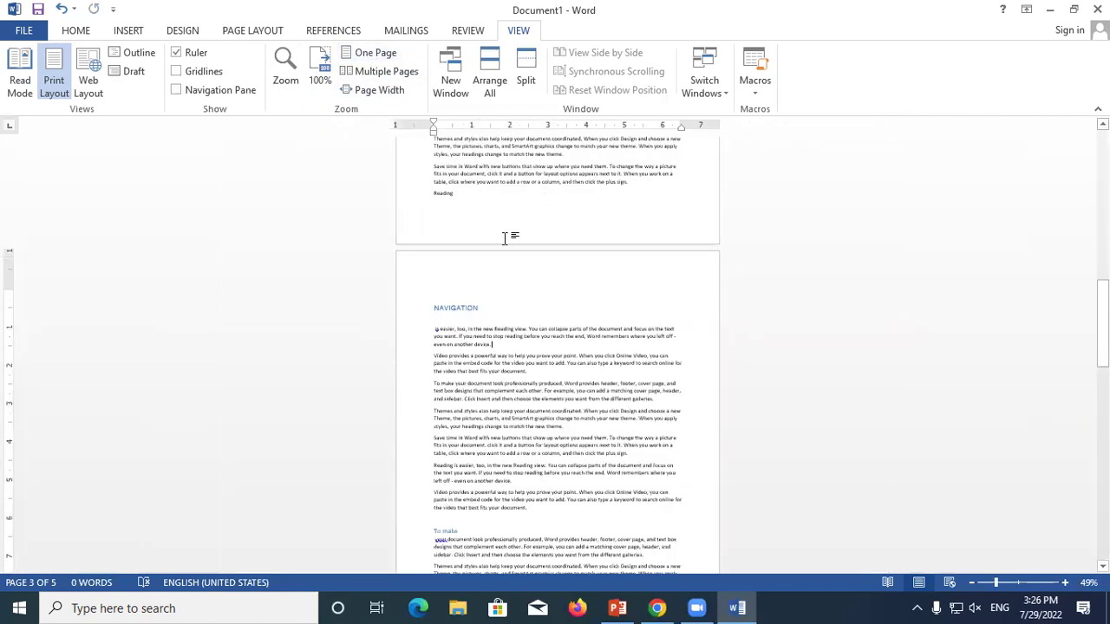
scroll(504, 239, up, 2)
scroll(505, 238, up, 3)
scroll(504, 238, up, 3)
scroll(505, 239, up, 2)
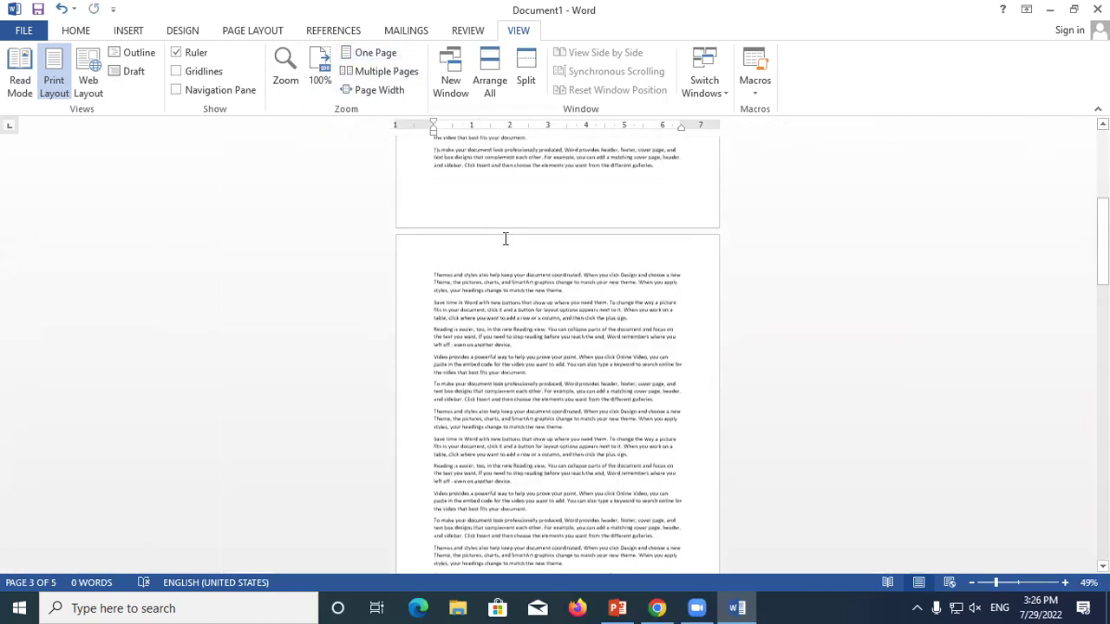
scroll(505, 238, up, 3)
click(390, 73)
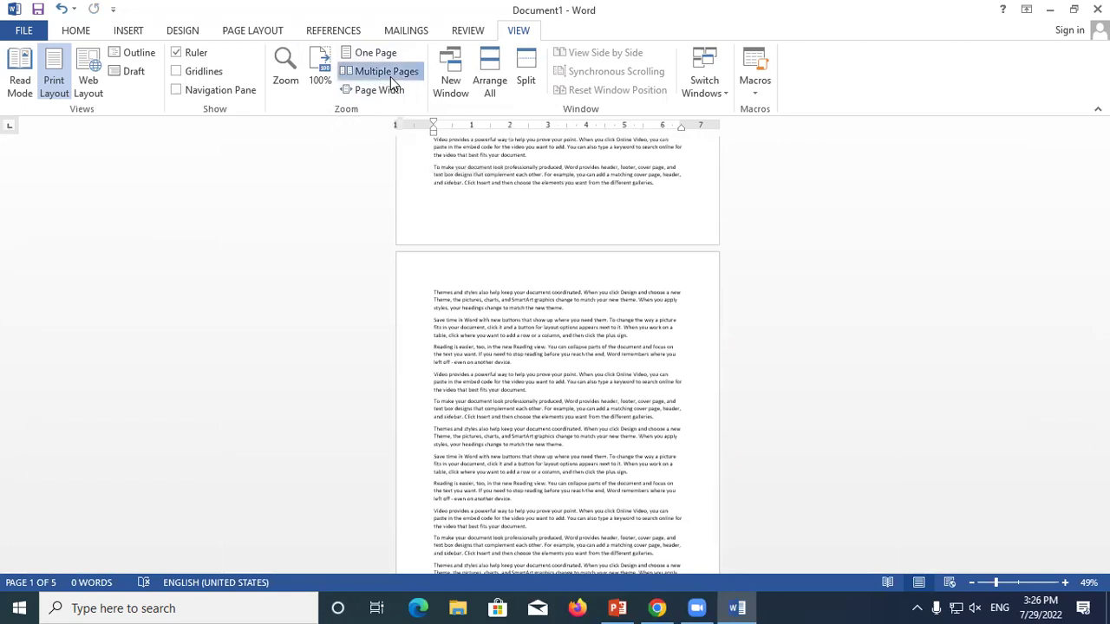
scroll(430, 257, up, 1)
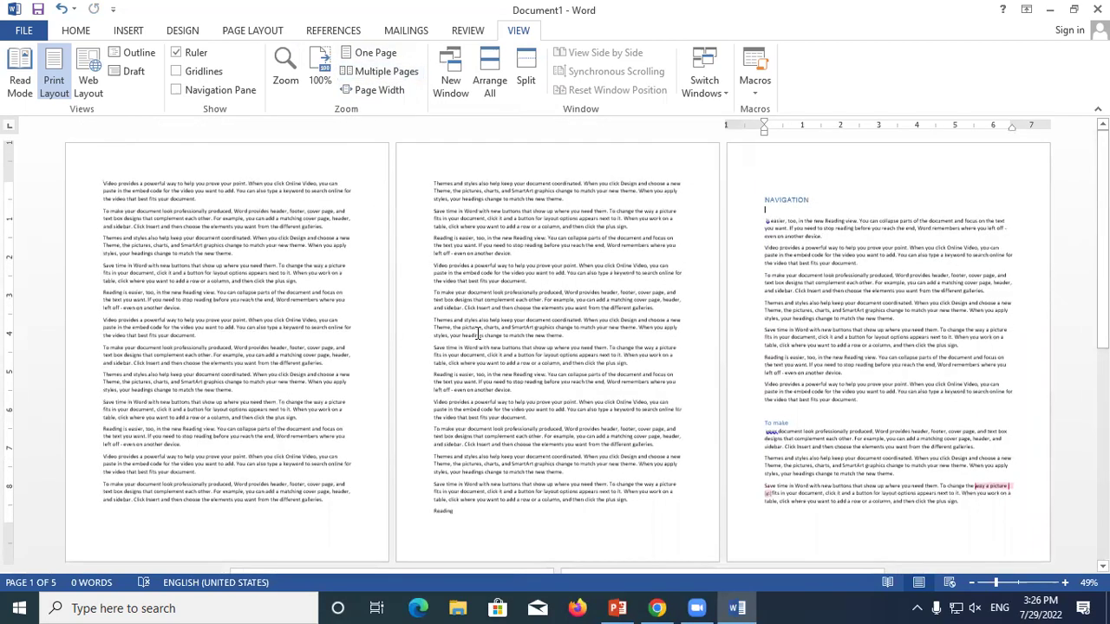
scroll(416, 407, down, 3)
scroll(520, 390, down, 3)
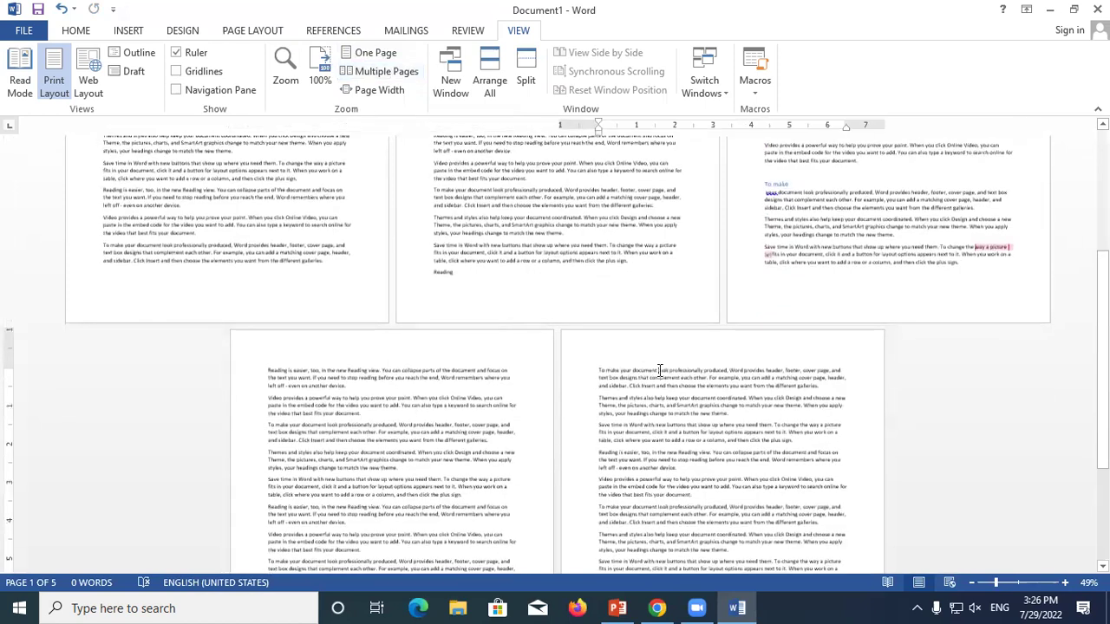
scroll(659, 370, down, 3)
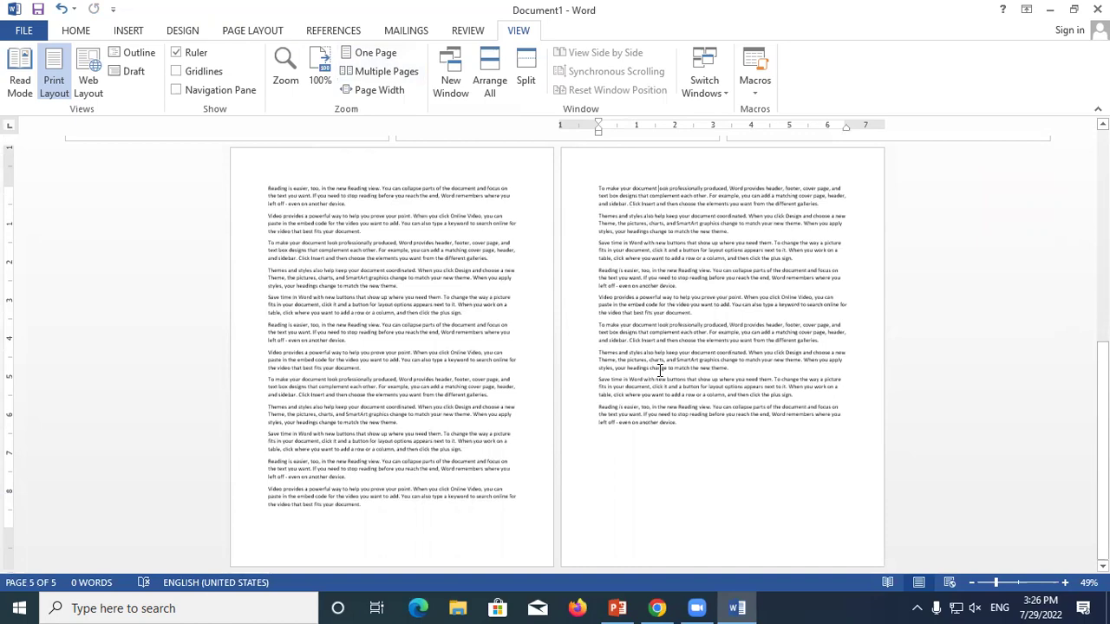
scroll(660, 370, up, 2)
scroll(660, 370, up, 2)
scroll(660, 371, up, 3)
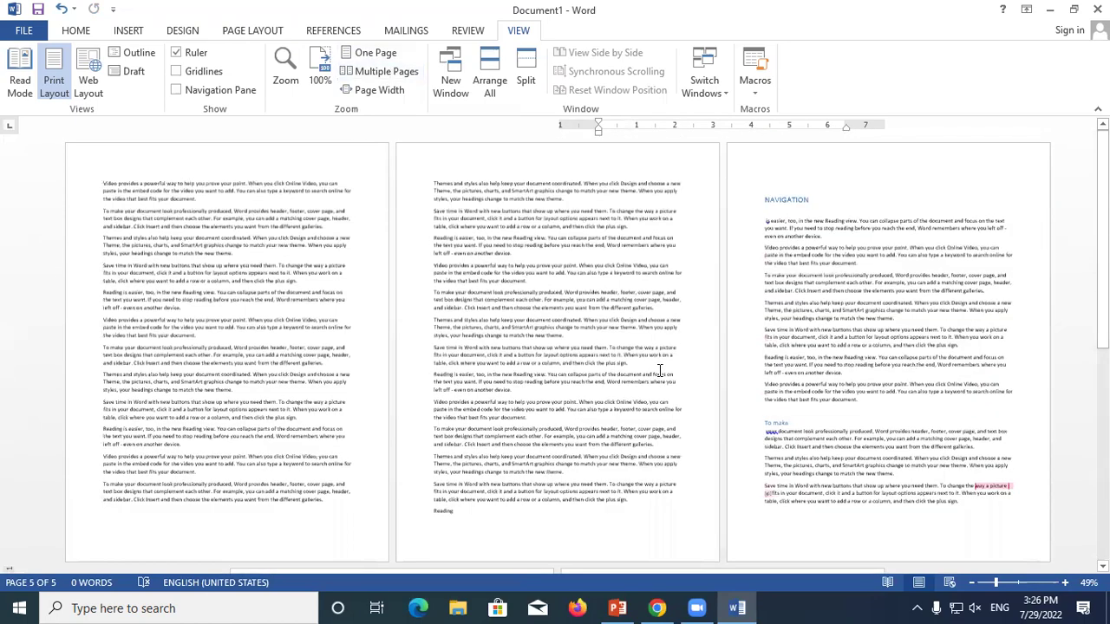
click(368, 56)
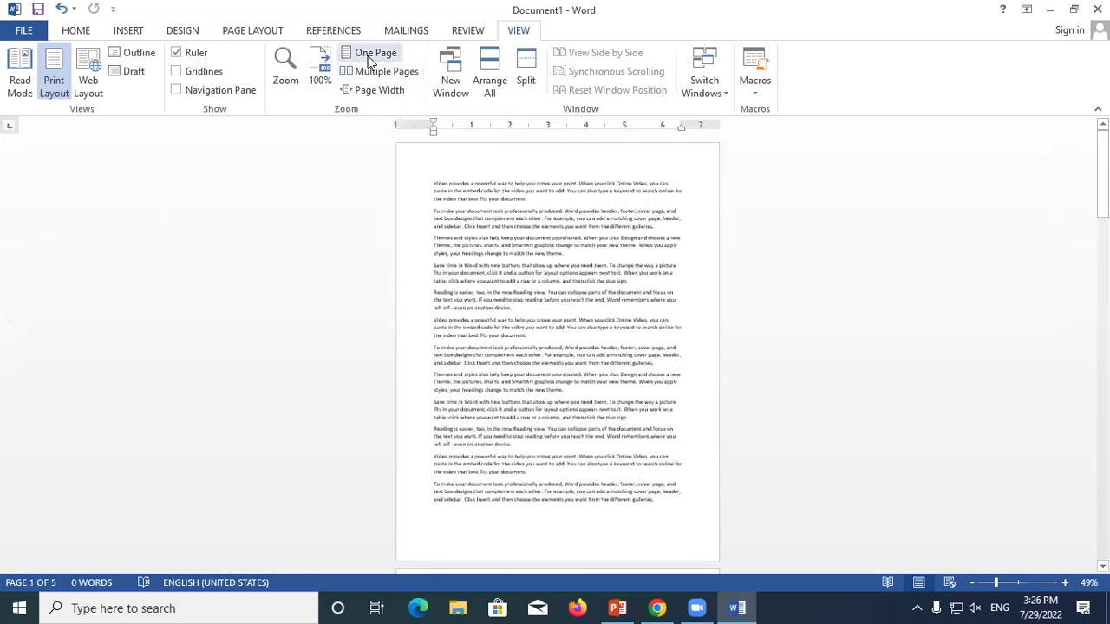
Step: Restore 100% zoom, click after the first paragraph, and scroll through the sample text
click(322, 65)
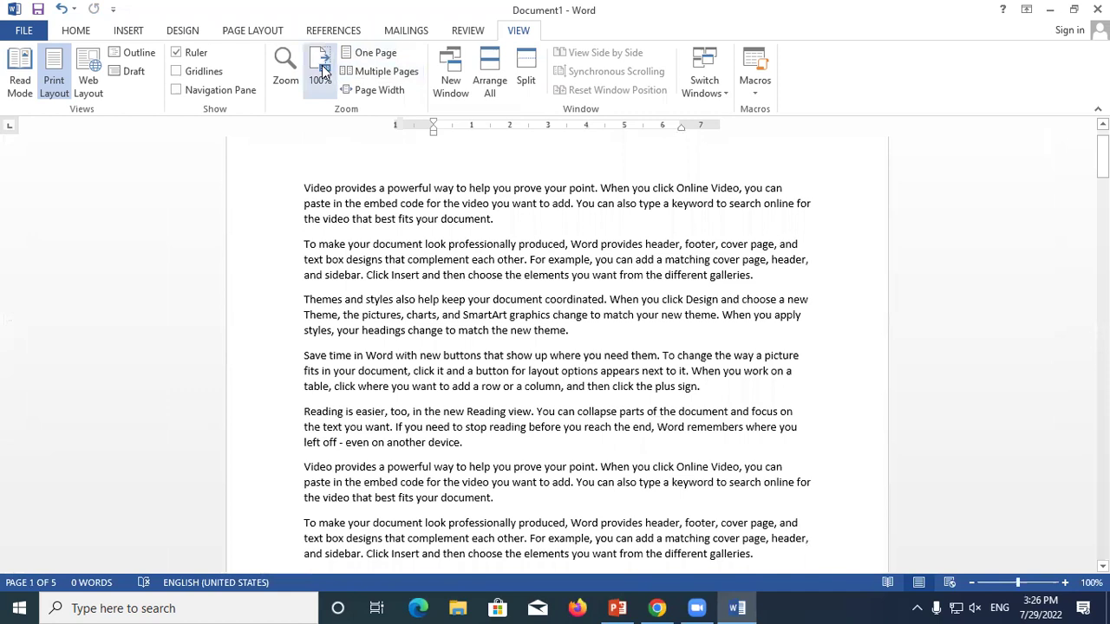
click(517, 221)
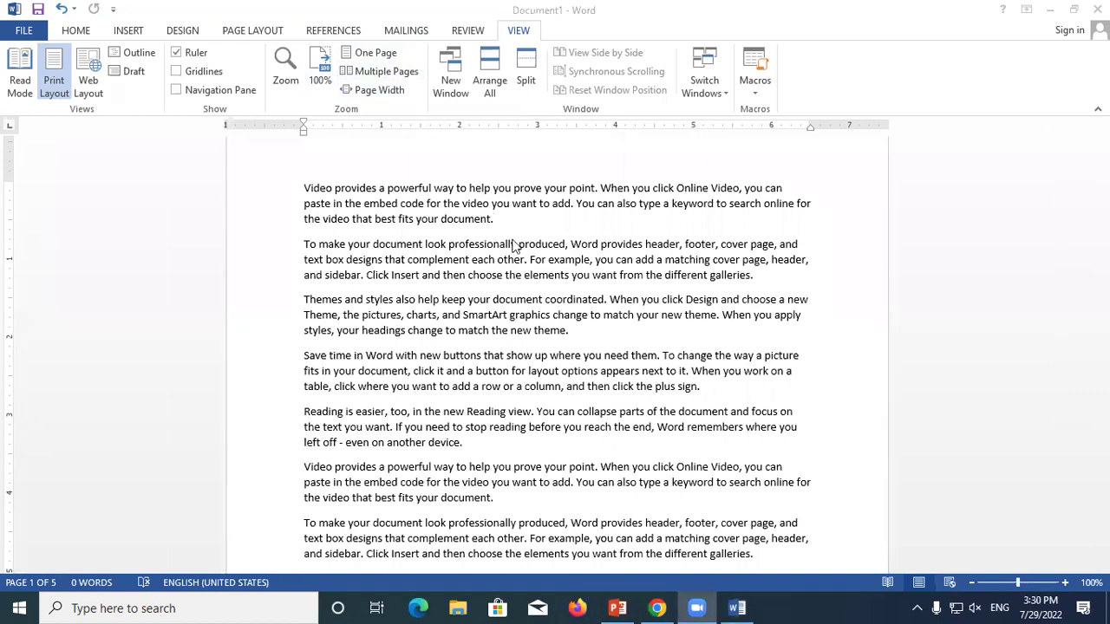
click(499, 221)
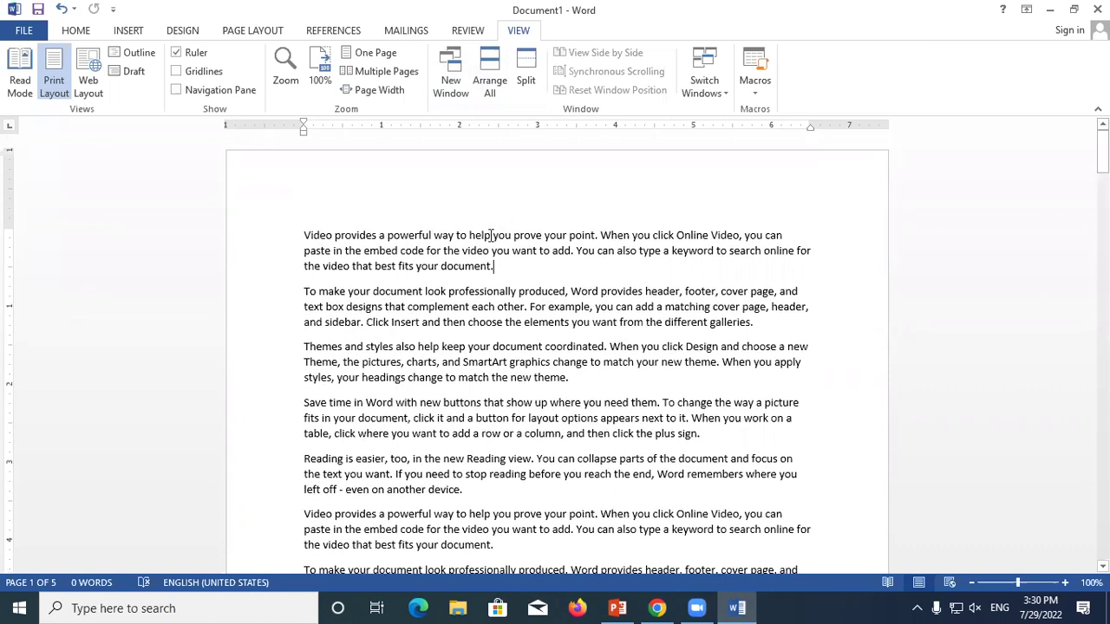
scroll(457, 303, down, 2)
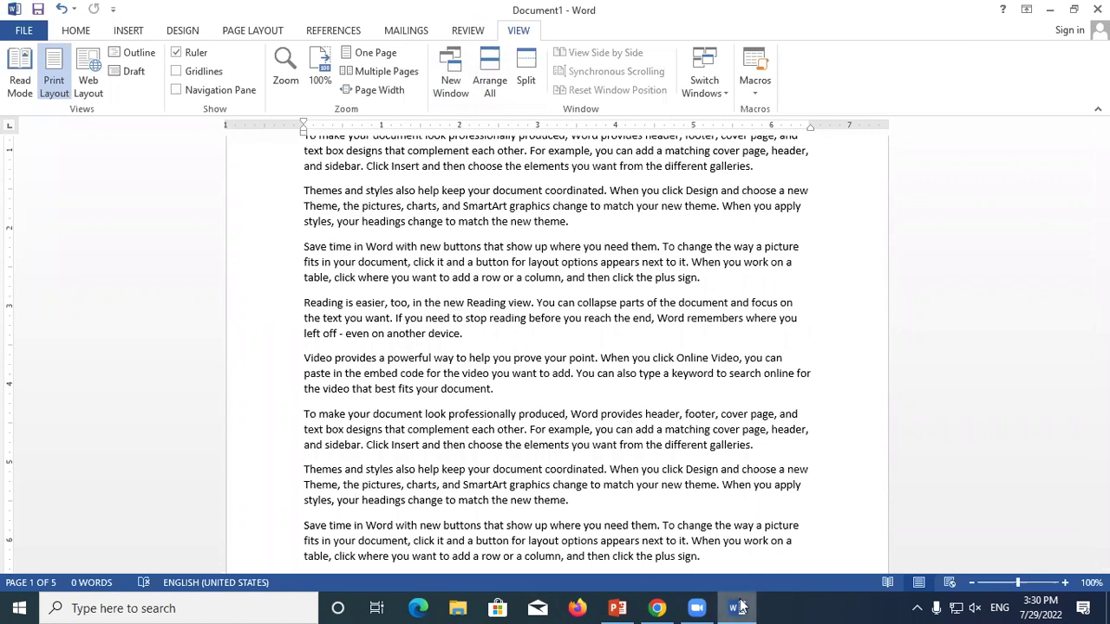
mouse_move(738, 608)
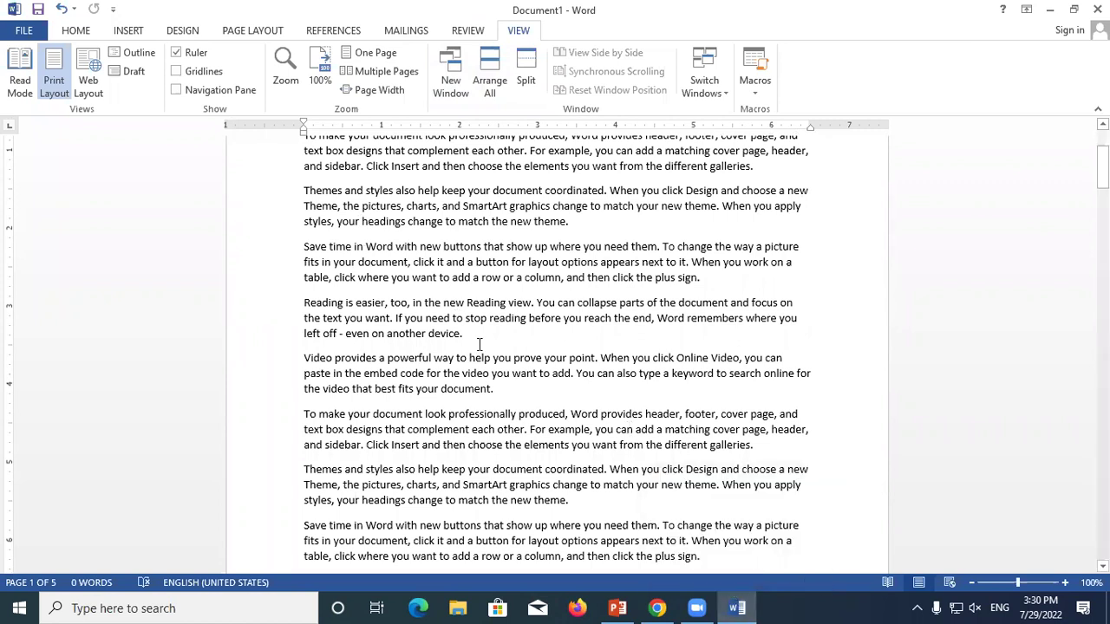
scroll(479, 345, up, 3)
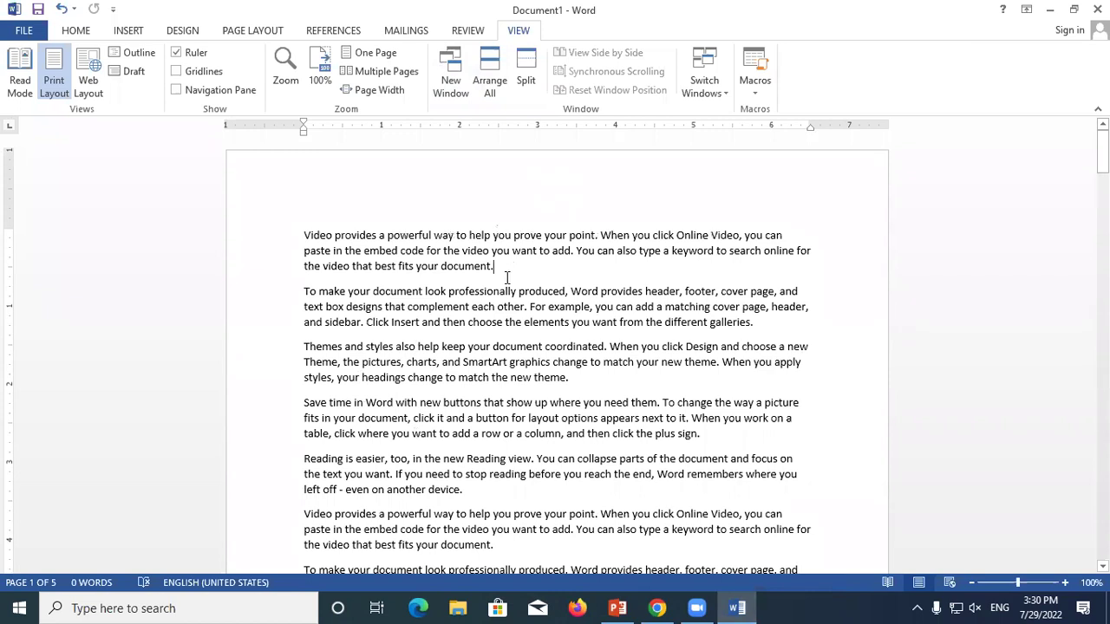
Step: Open Document1 in a second window, switch between Document1:1 and Document1:2, then create blank Document2
click(450, 71)
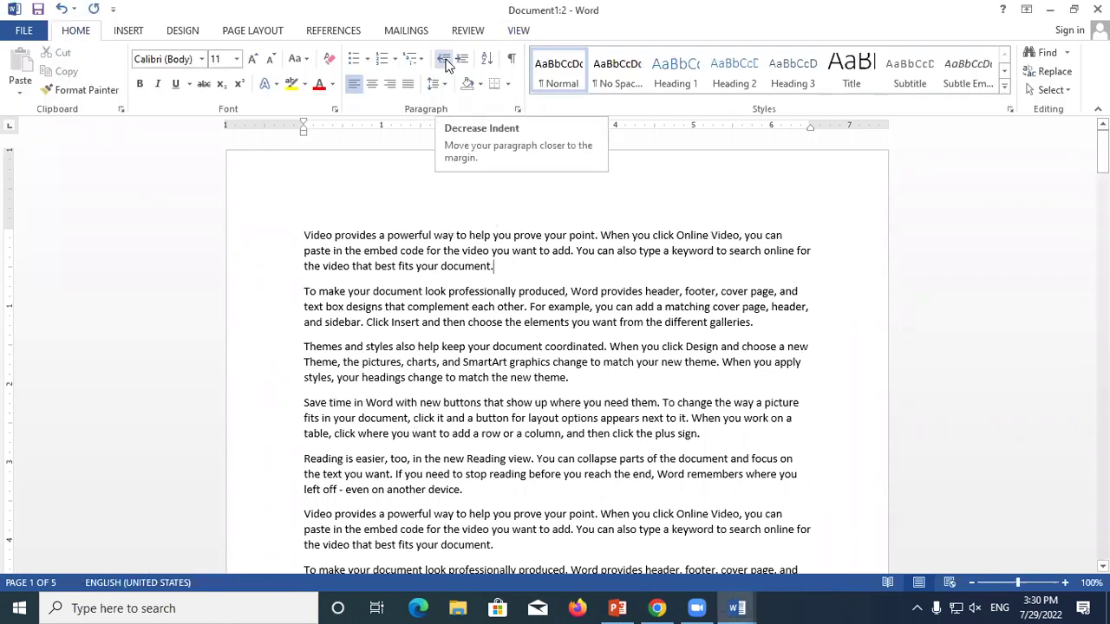
mouse_move(737, 608)
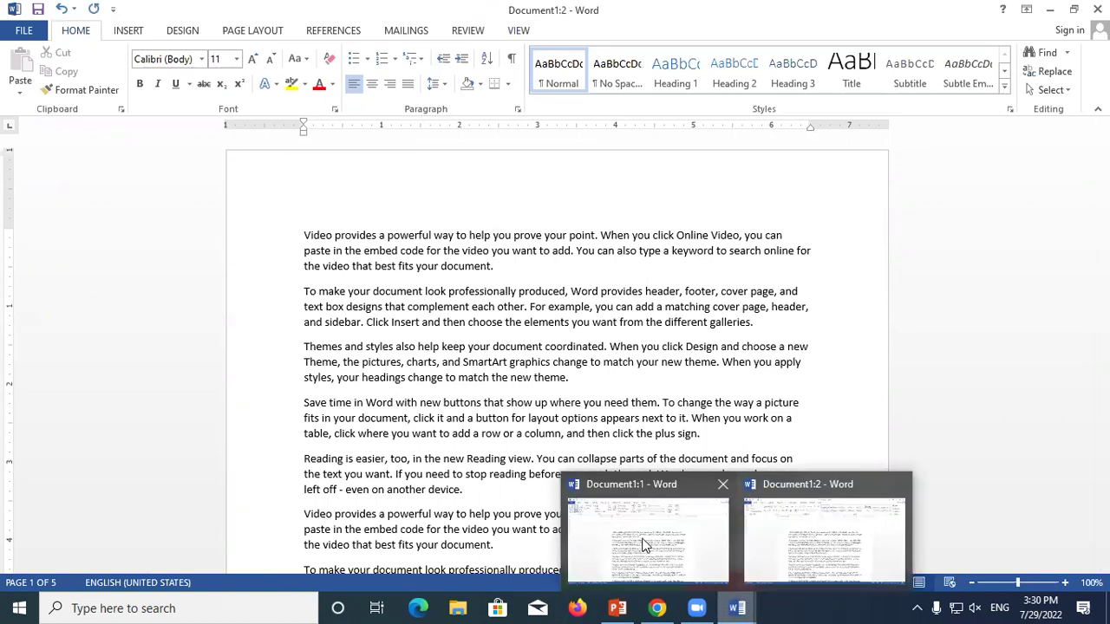
click(634, 530)
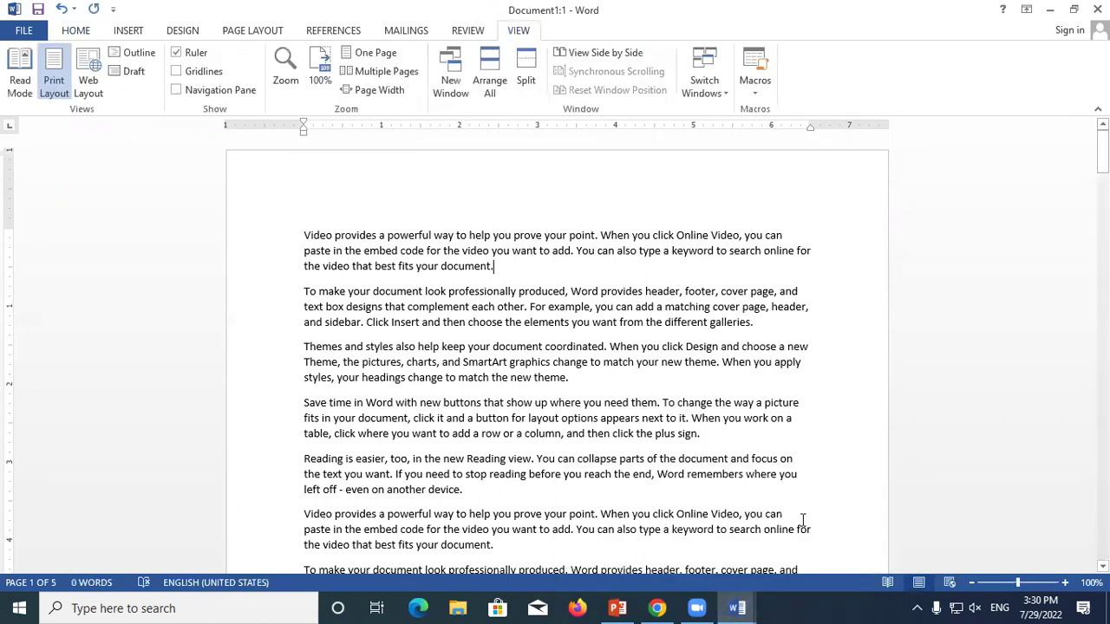
click(802, 519)
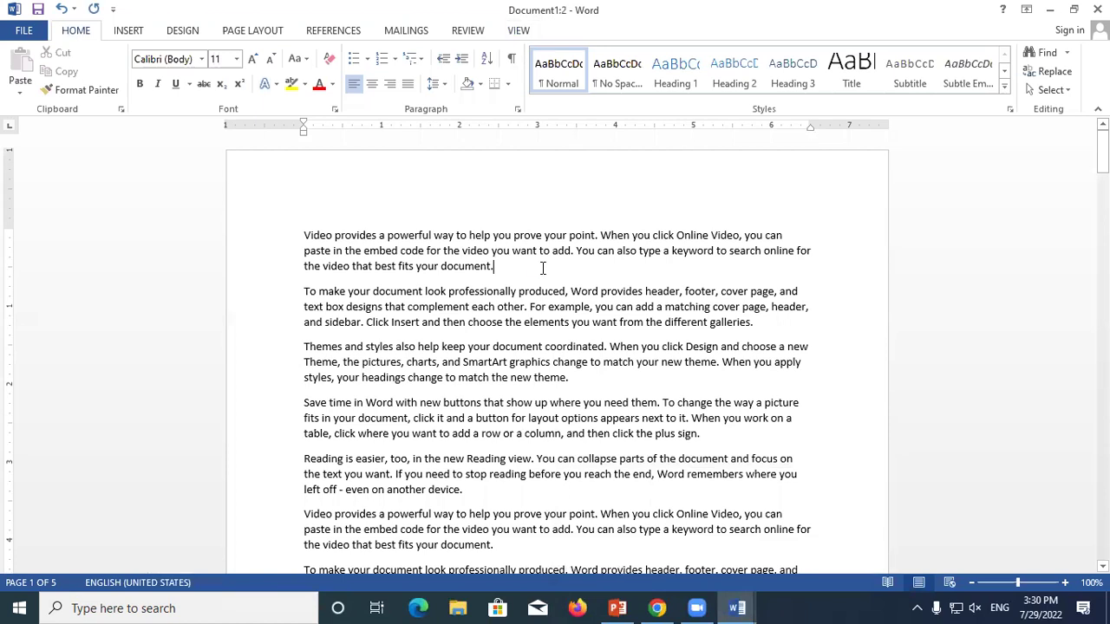
key(ctrl+n)
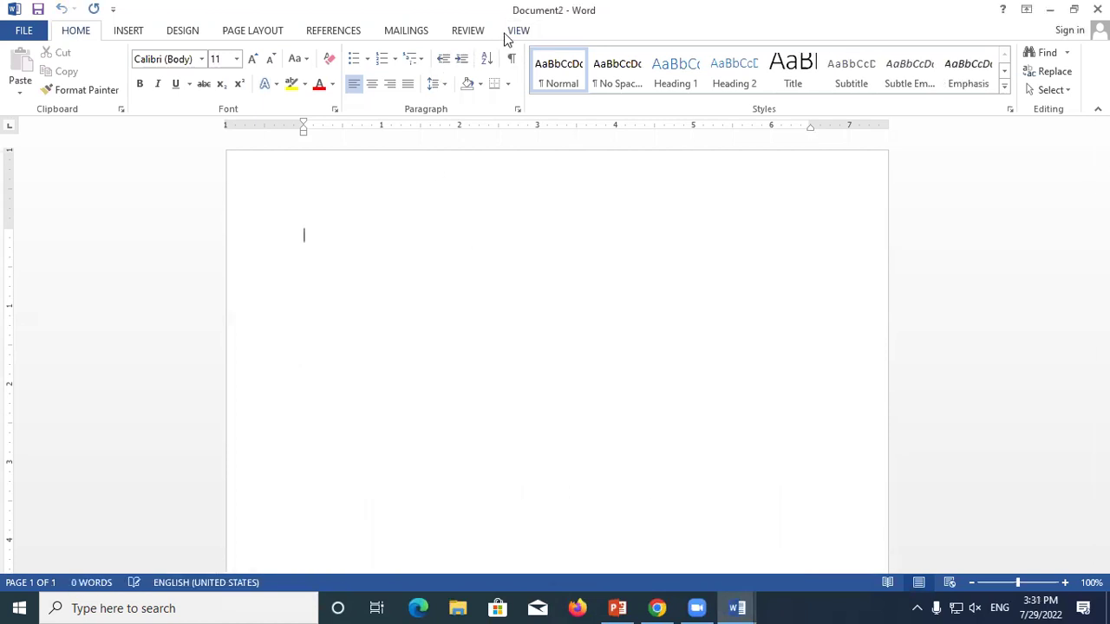
Step: Open a second window, Document2:2, of the blank Document2 with New Window
click(517, 31)
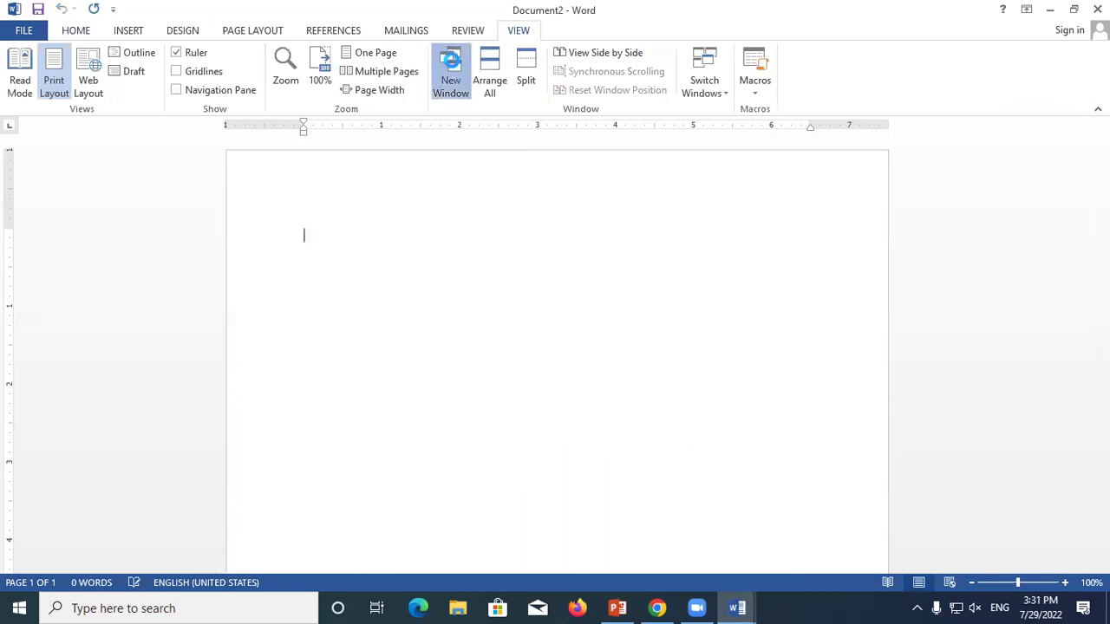
click(451, 64)
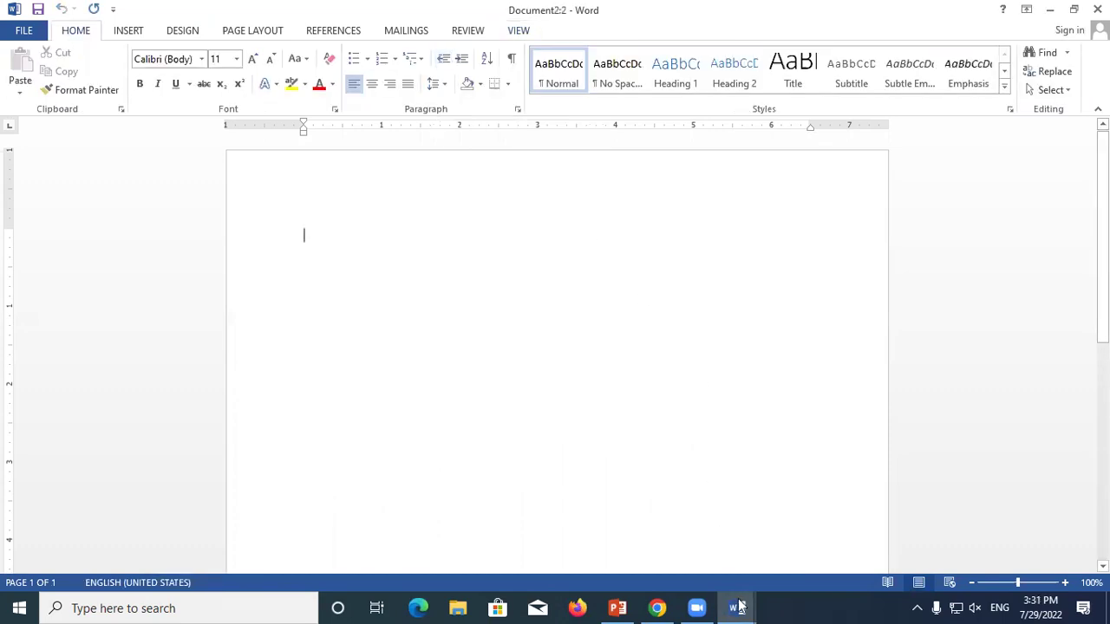
mouse_move(737, 607)
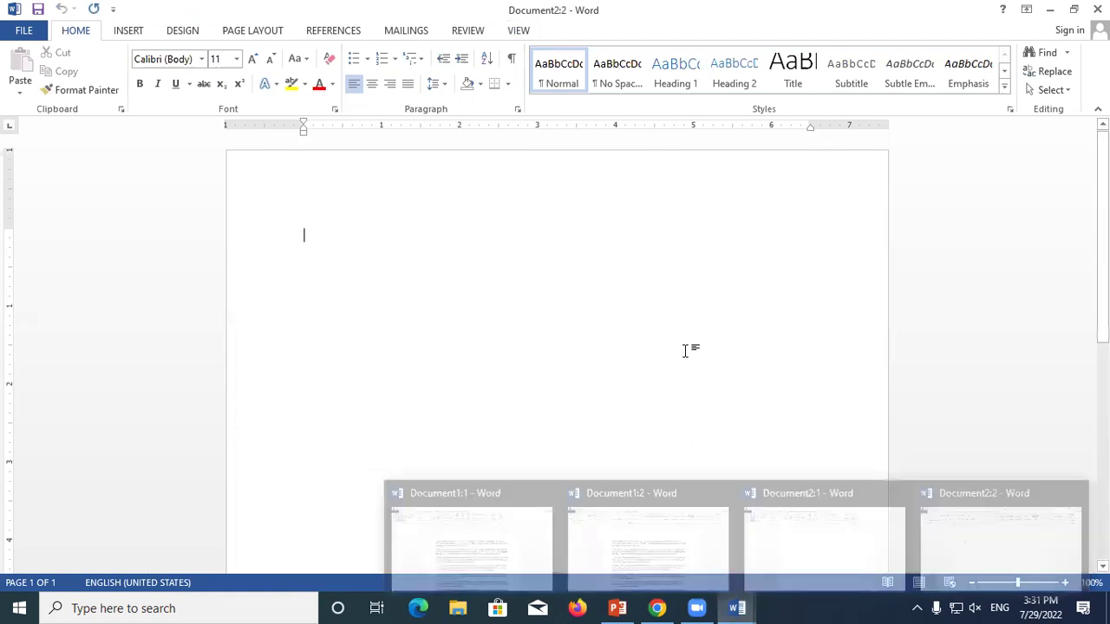
click(518, 30)
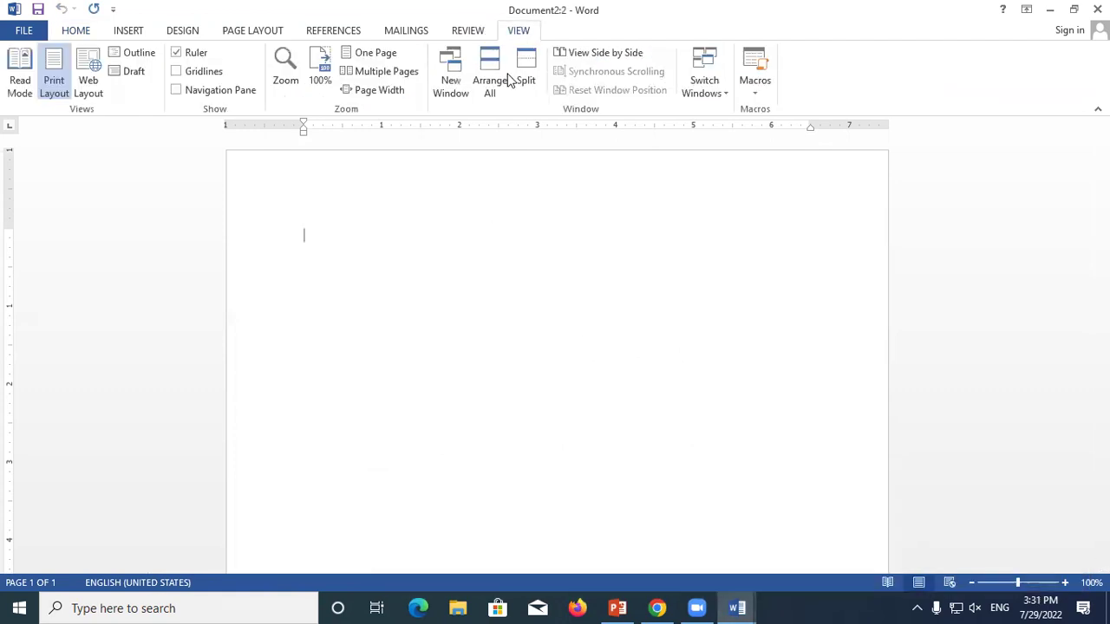
Step: Arrange All windows, type COMPUTER in Document2:2, MEMORY atop Document1, then maximise Document2:2
click(489, 76)
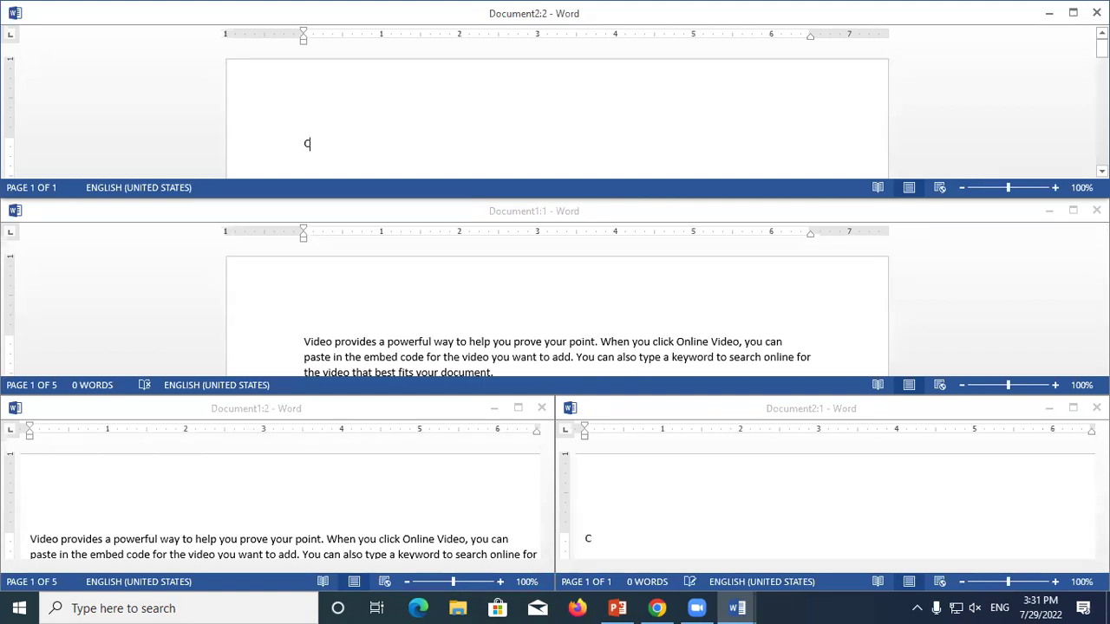
text(OMPUTER)
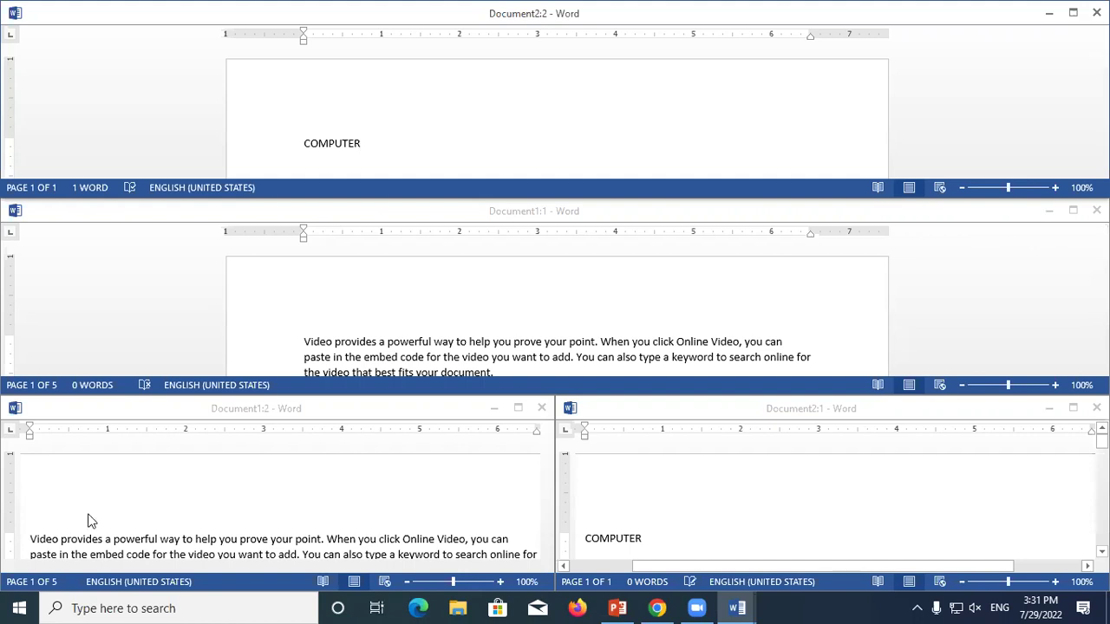
click(33, 535)
key(Return)
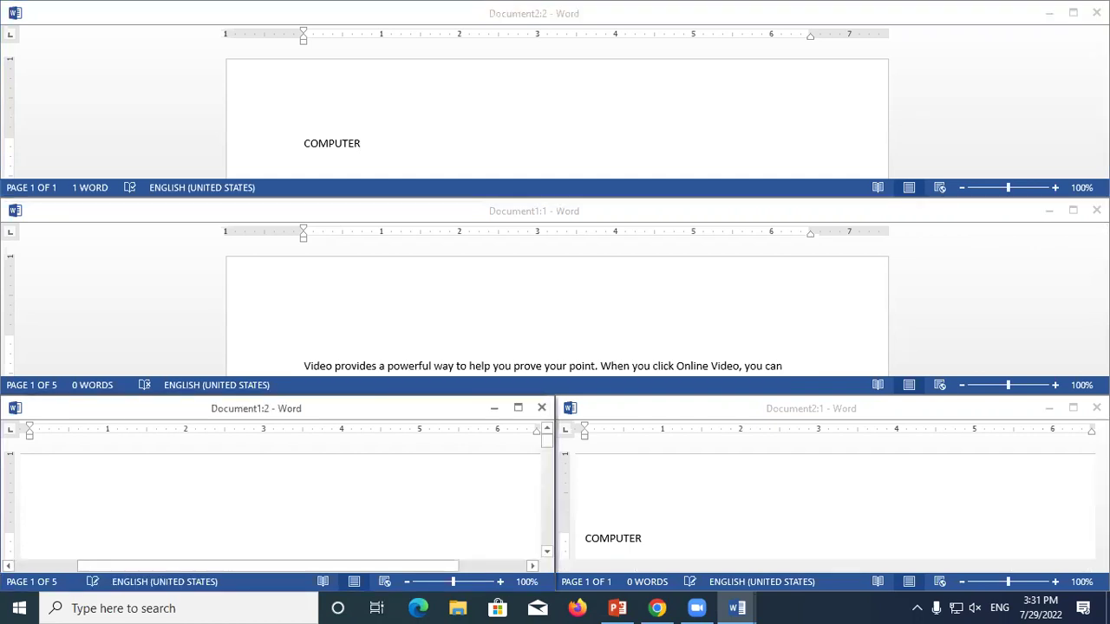
key(Return)
key(Return)
click(34, 505)
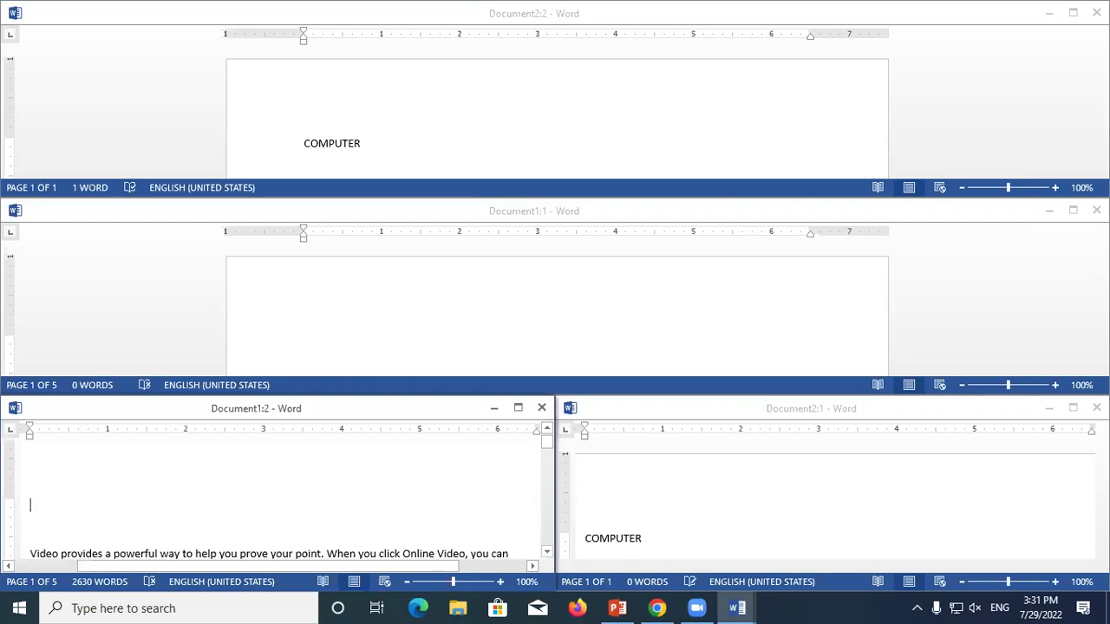
text(MEMORY)
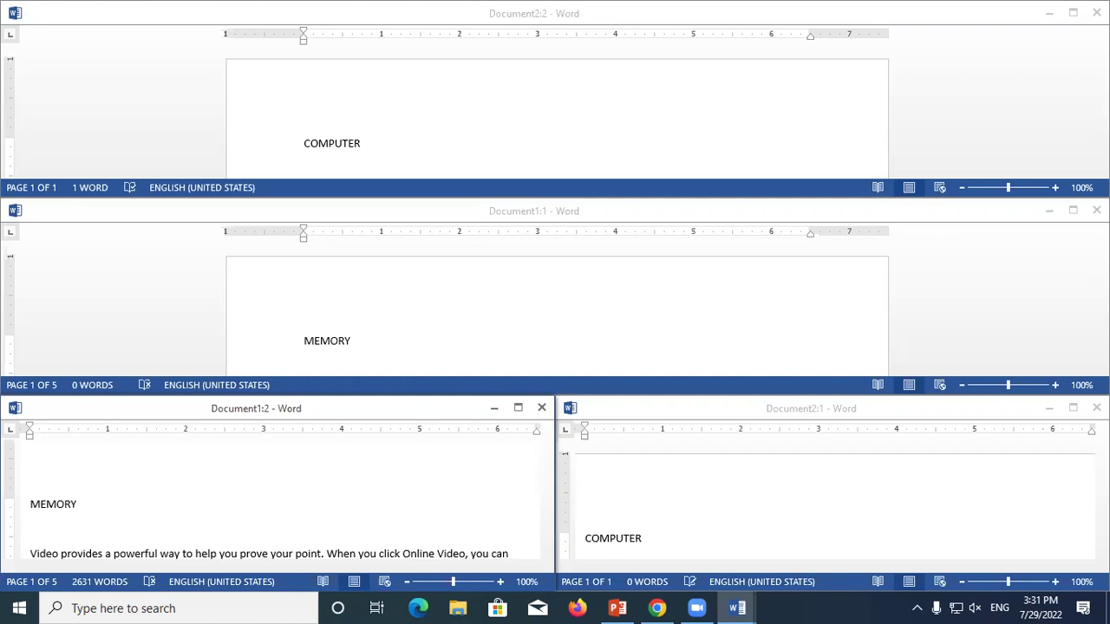
click(1073, 13)
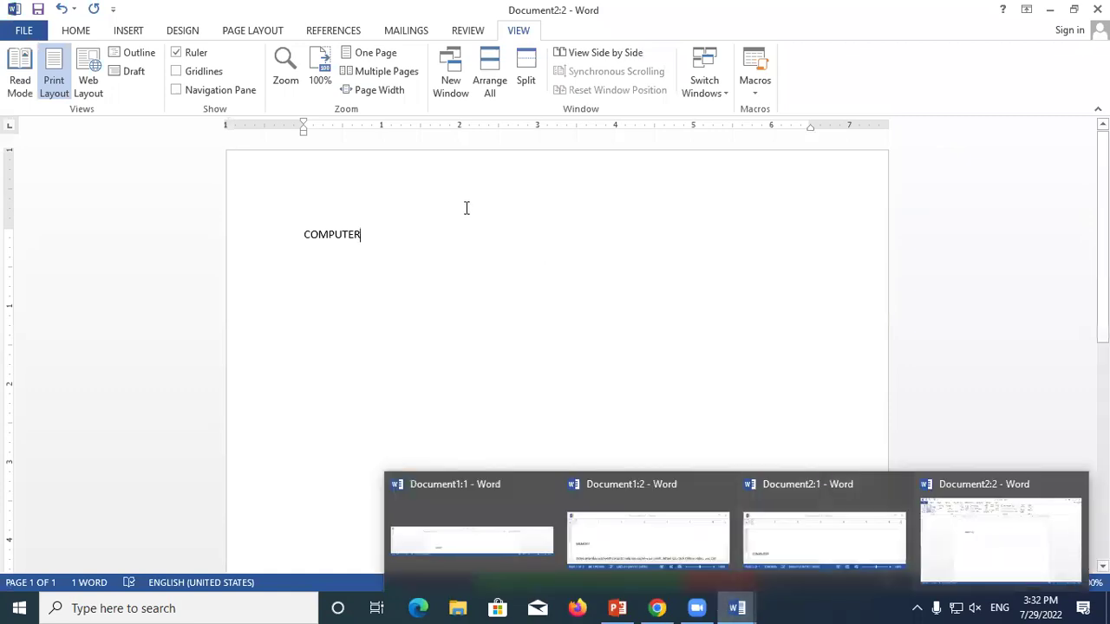
Step: Open further windows of Document2 (Document2:3, Document2:4) with New Window
click(450, 71)
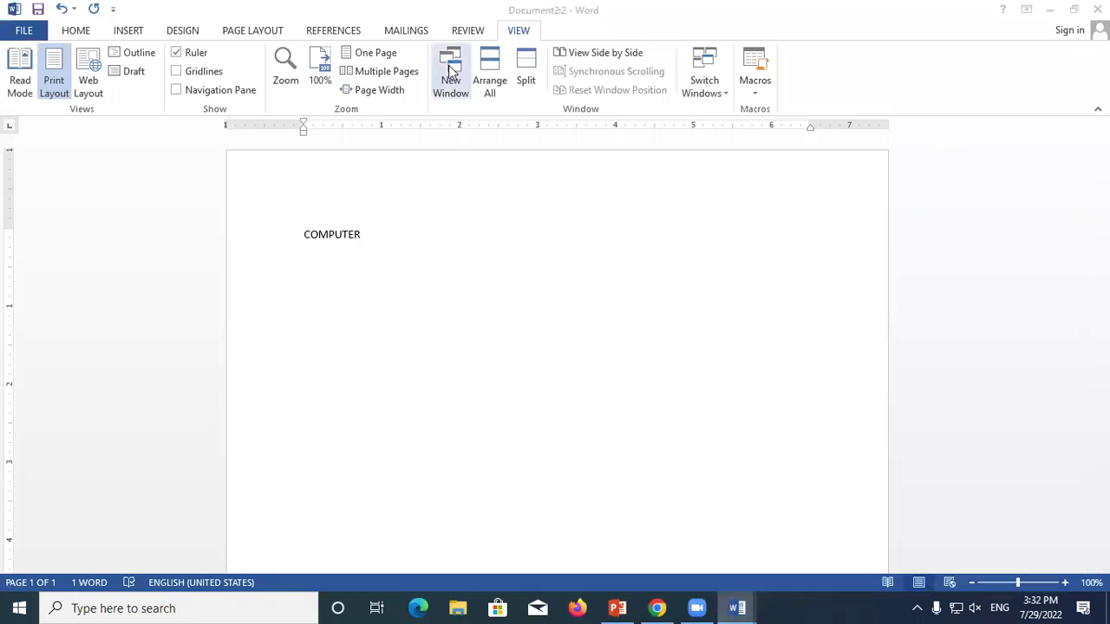
click(518, 30)
click(524, 32)
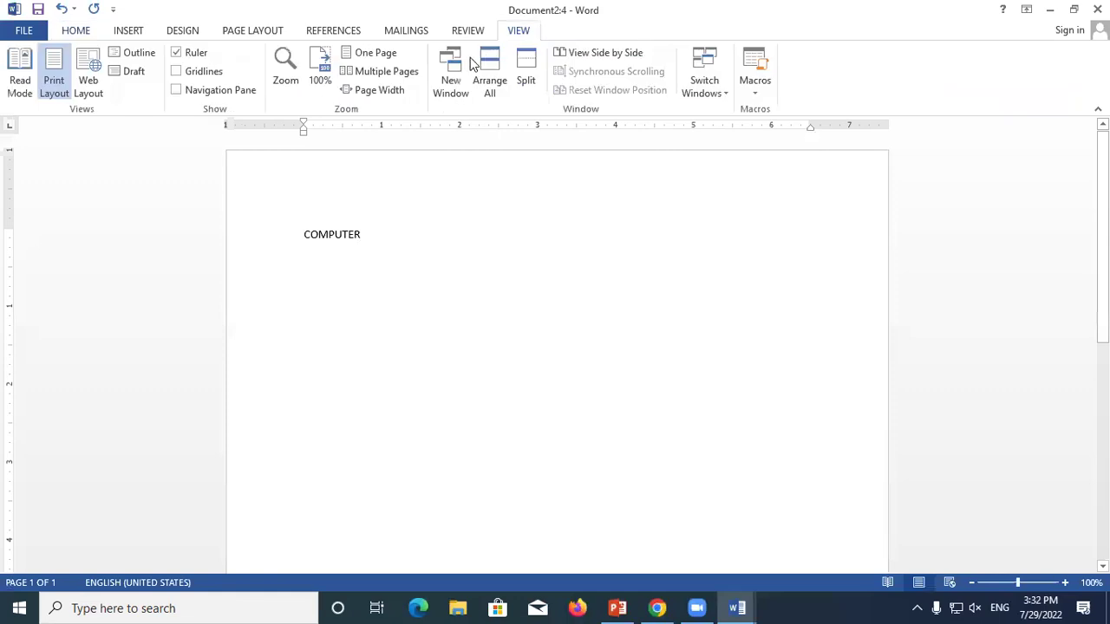
click(450, 62)
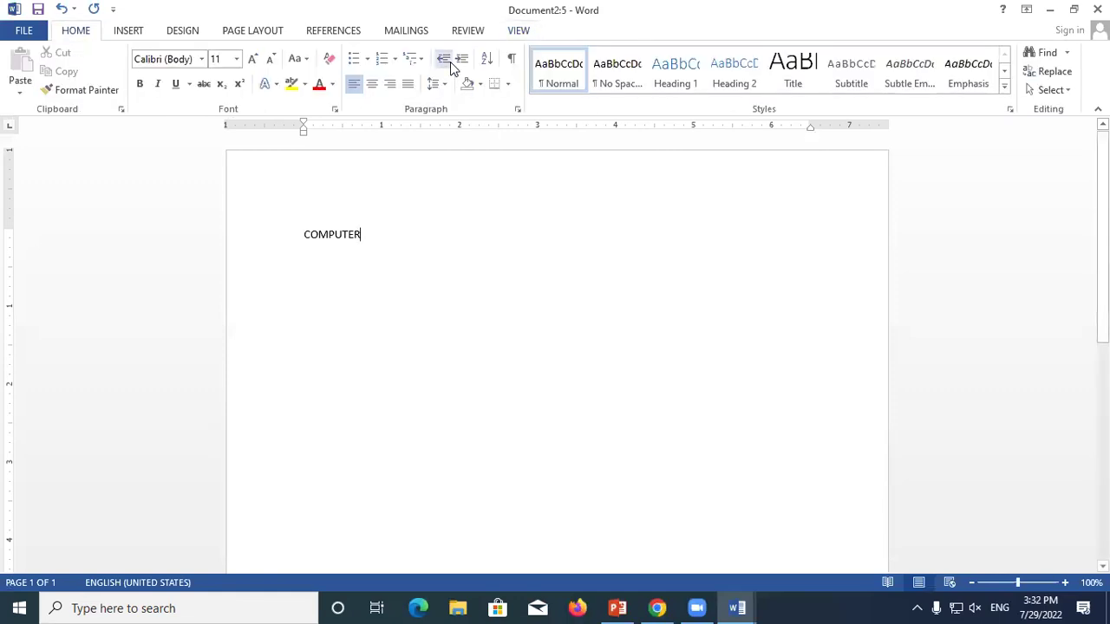
click(731, 606)
Step: Colour the COMPUTER text red, then tile every Word window with Arrange All
key(ctrl+a)
click(319, 84)
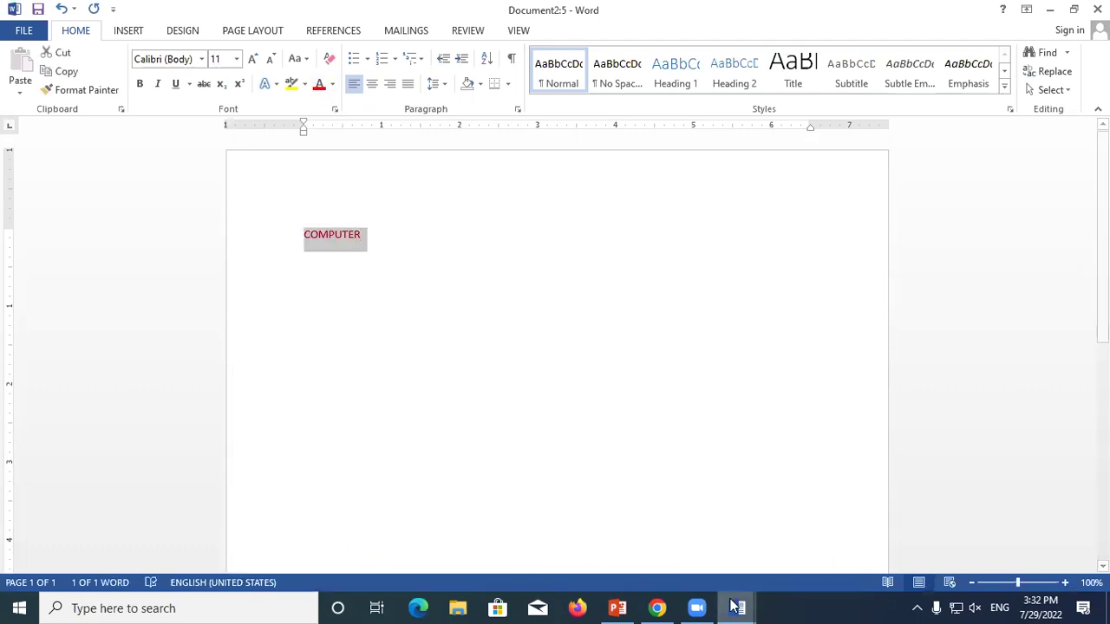
mouse_move(736, 608)
click(848, 543)
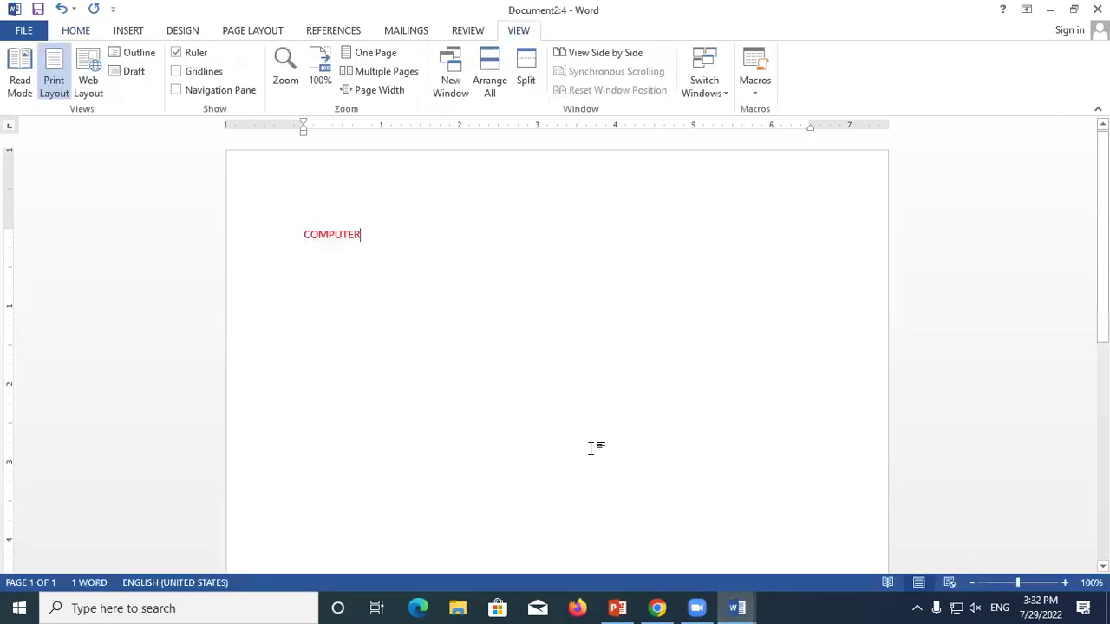
click(738, 608)
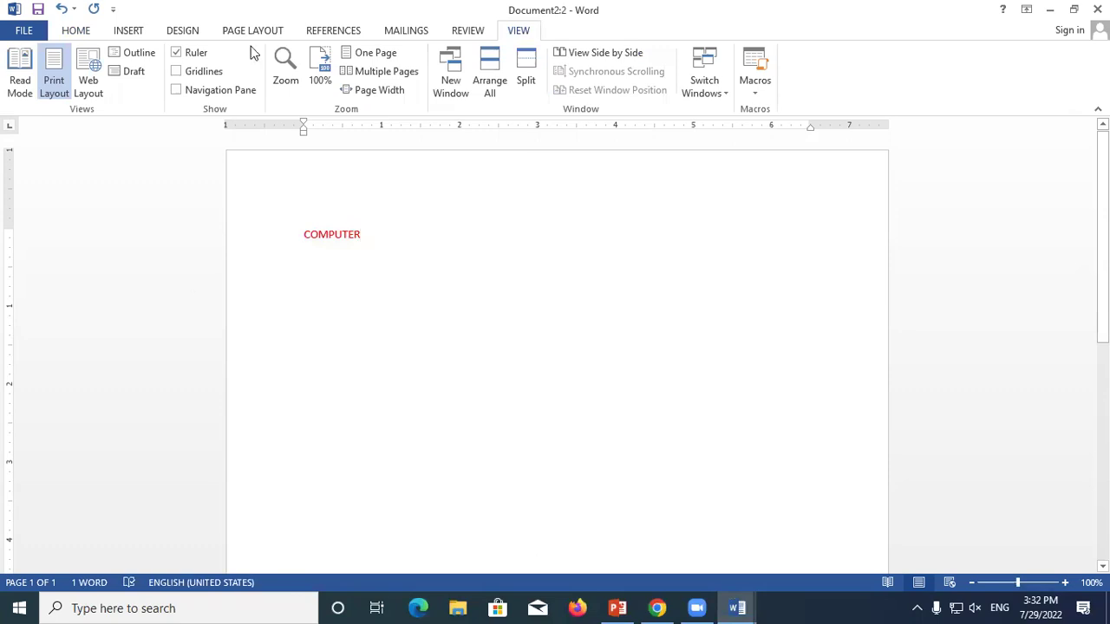
click(472, 96)
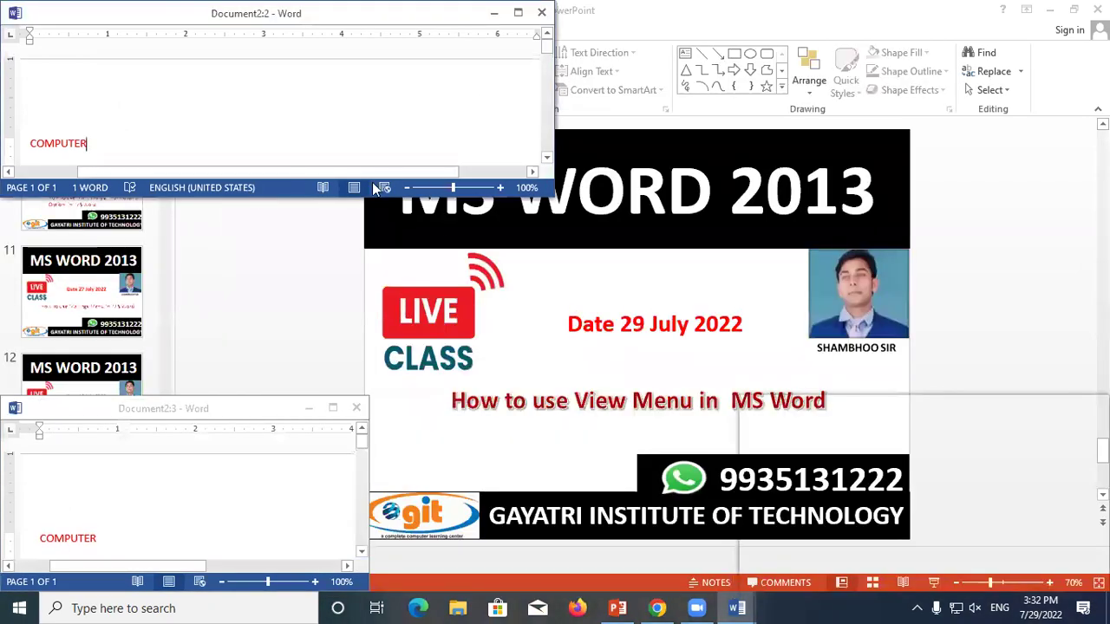
Step: Minimise the PowerPoint presentation and maximise Document2:3 so it fills the screen
click(969, 433)
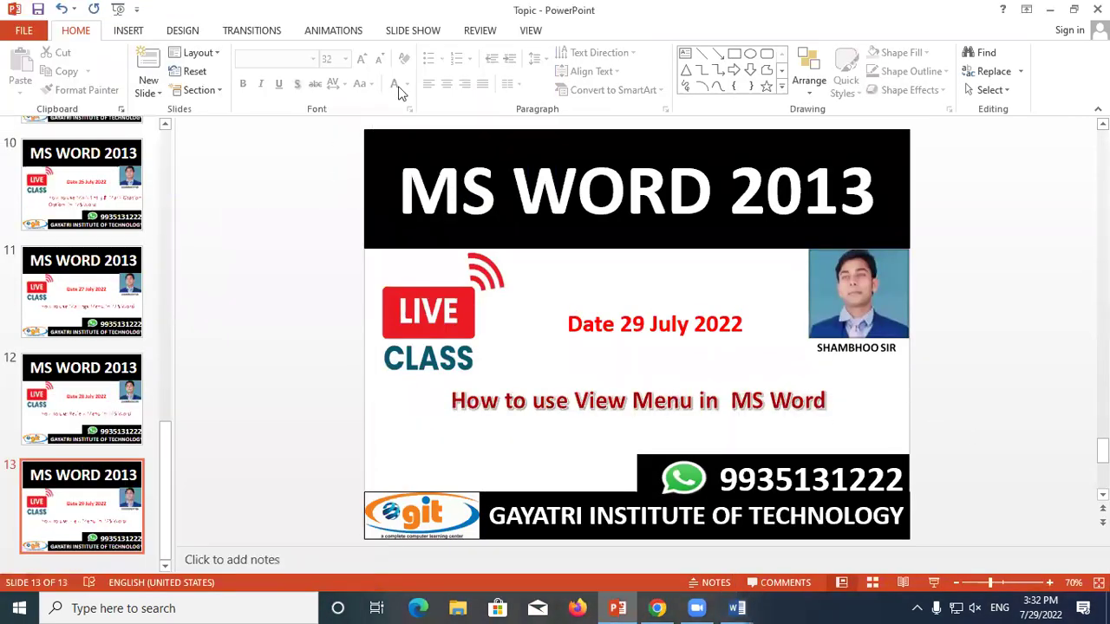
click(738, 607)
click(1049, 9)
click(737, 607)
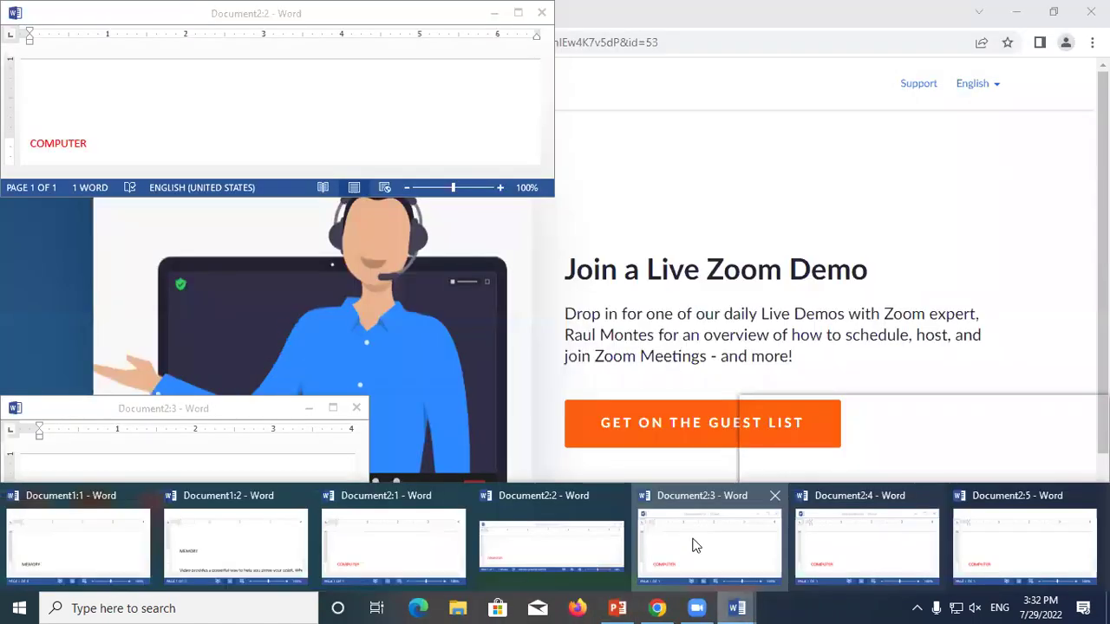
click(694, 545)
click(332, 407)
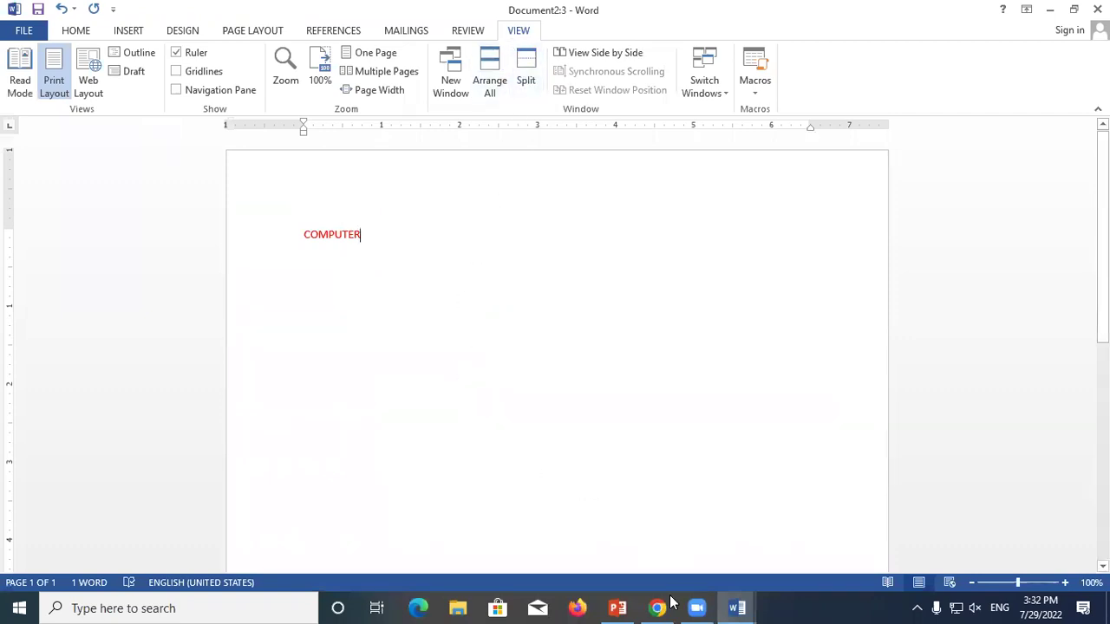
click(735, 605)
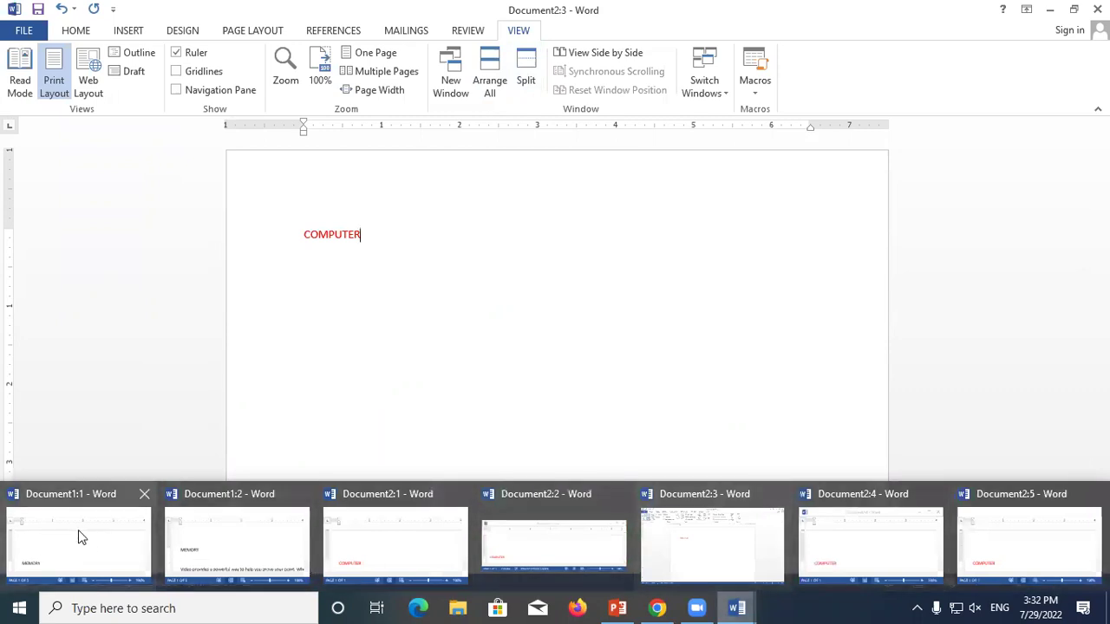
click(78, 533)
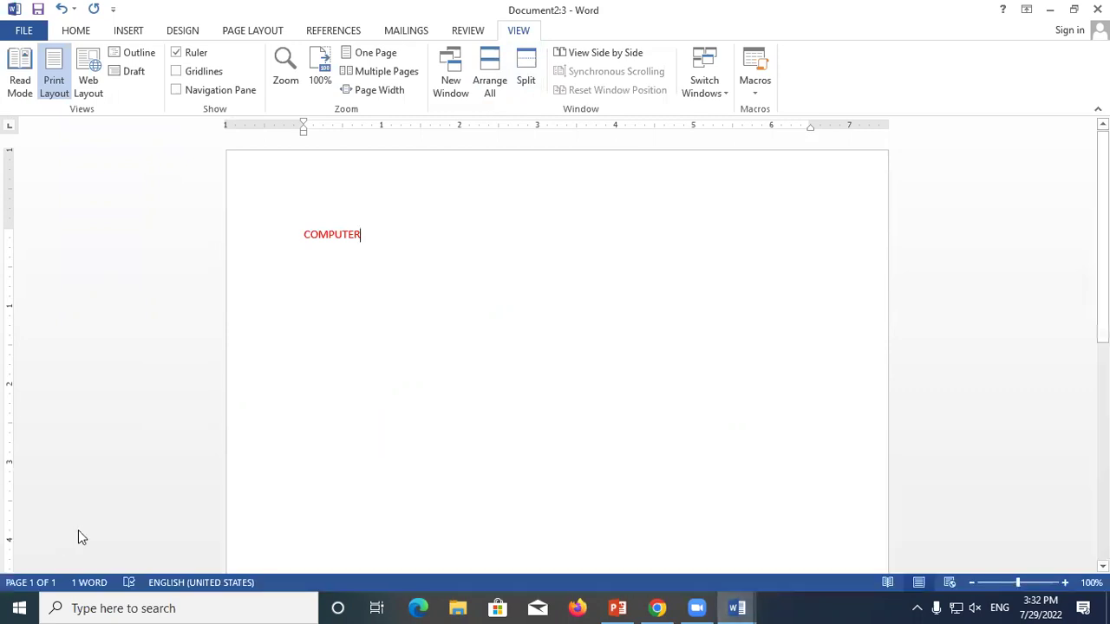
key(alt+Tab)
key(alt+Tab)
key(alt+Tab)
key(alt+Tab)
key(alt+Tab)
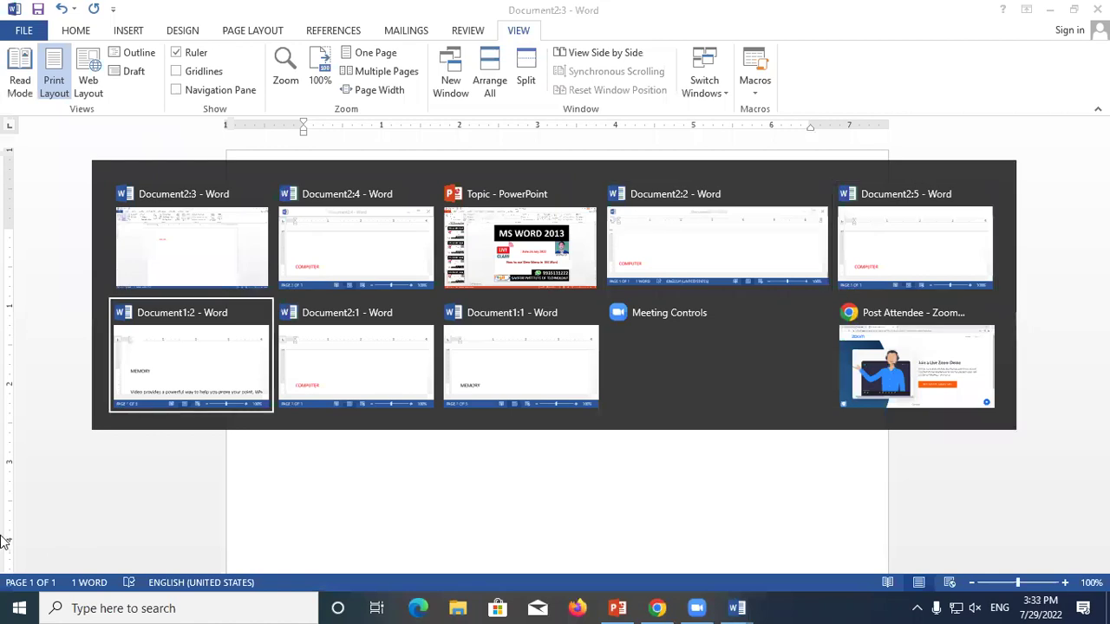
Step: Enter =RAND() and then =RAND(50) below COMPUTER to generate five pages of sample text
key(Escape)
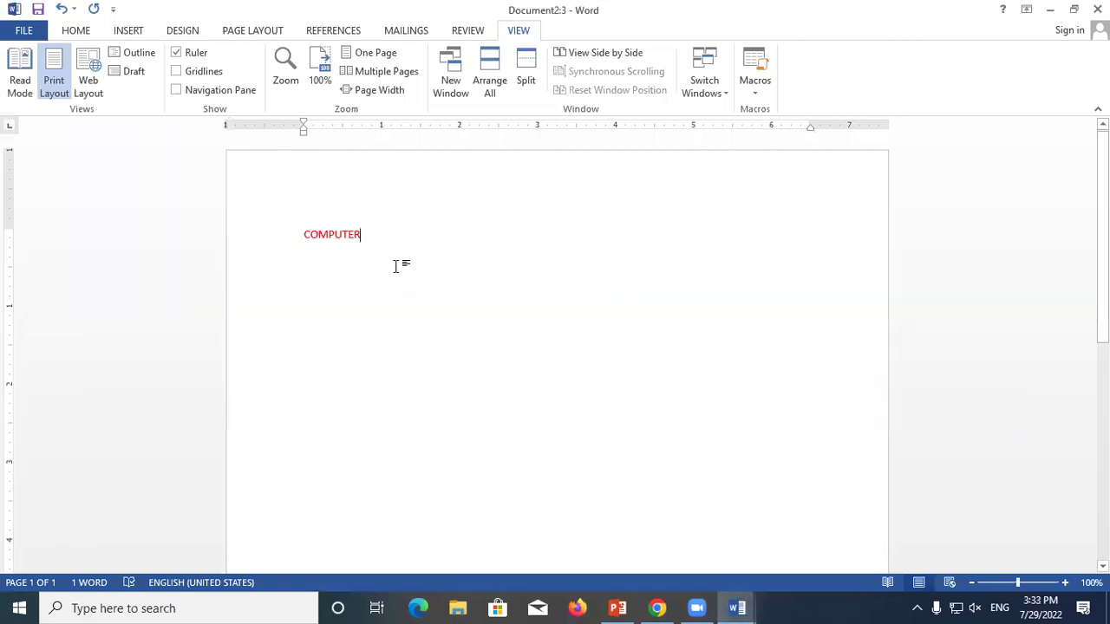
scroll(397, 265, down, 3)
scroll(355, 280, up, 1)
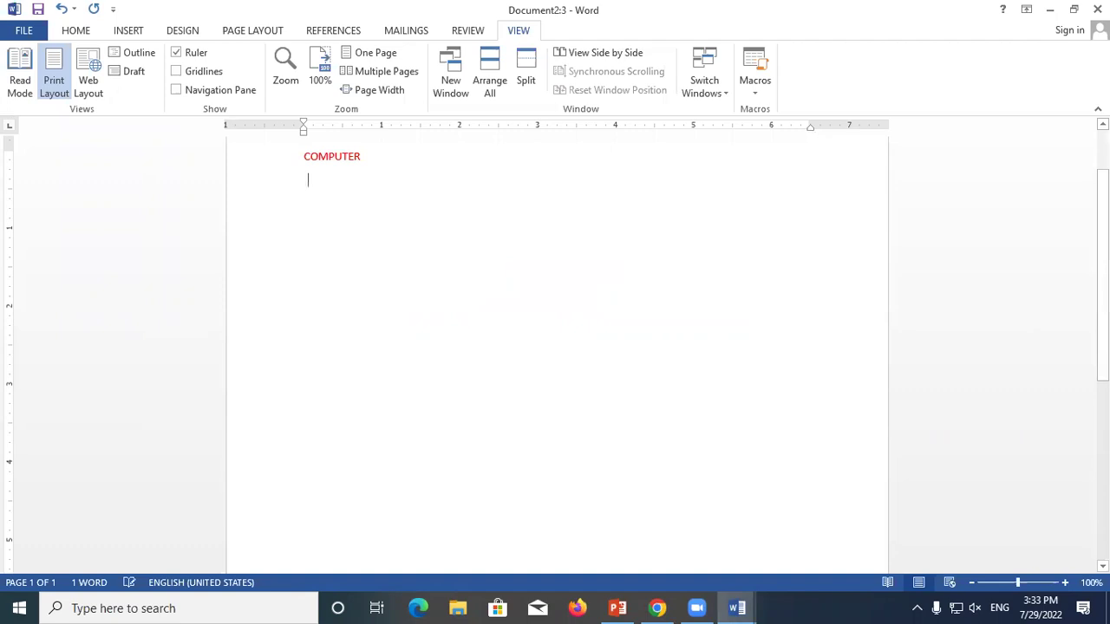
text(=RAND()
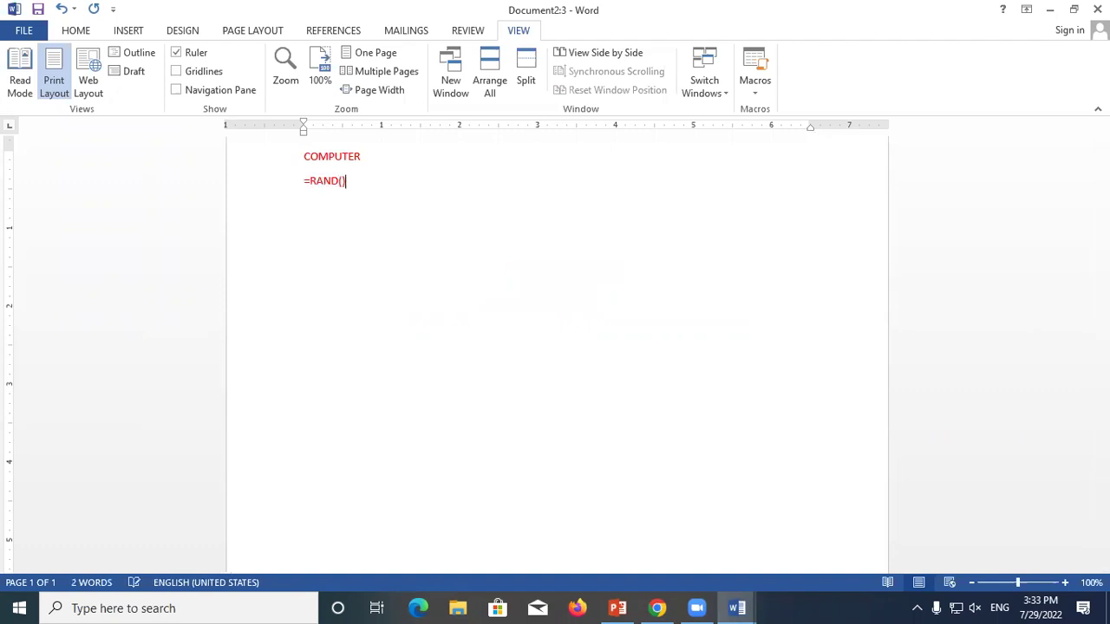
key(Return)
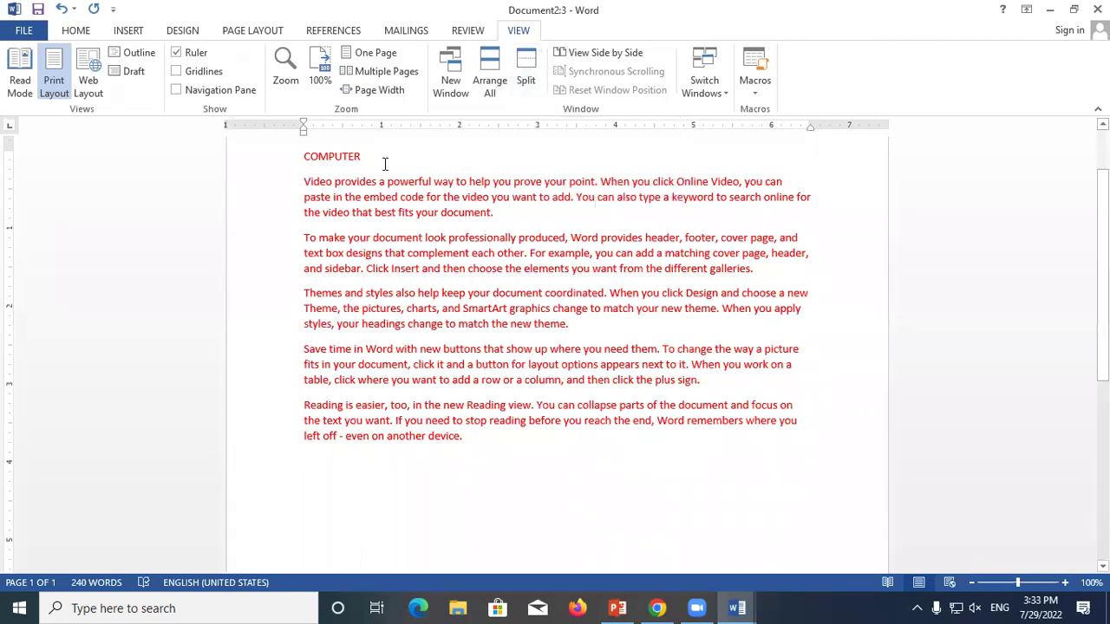
text(=RAND(50)
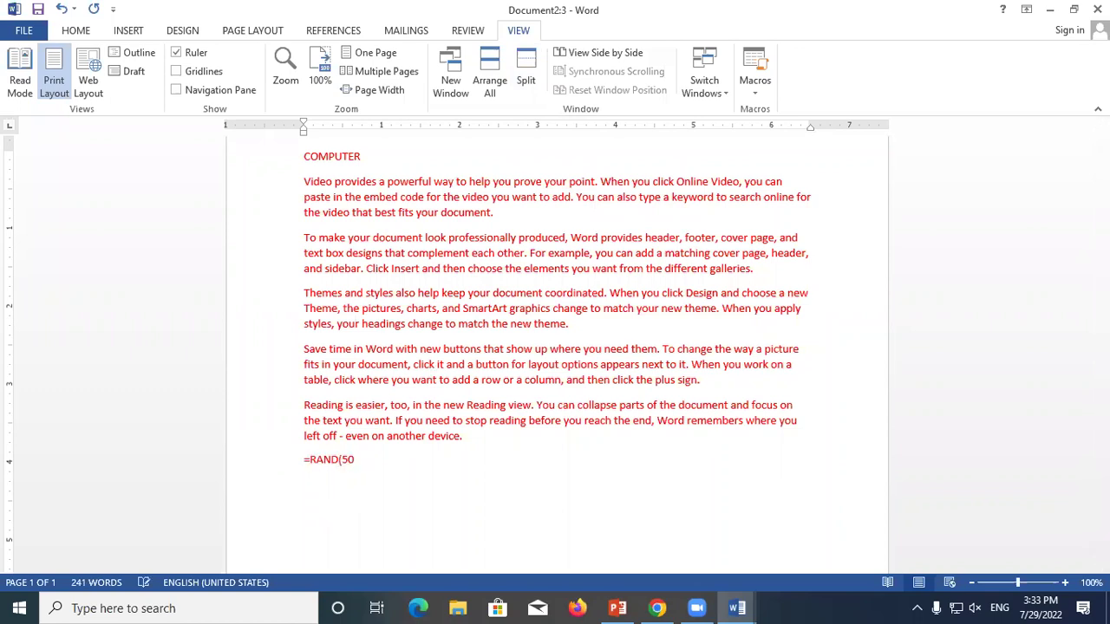
key(Return)
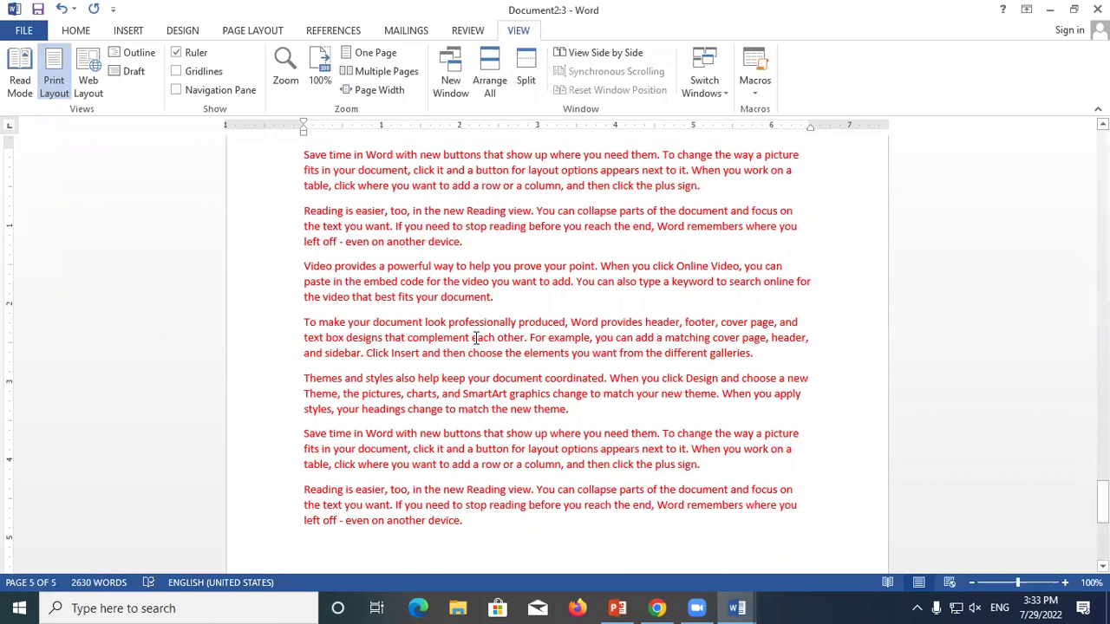
Step: Scroll and drag the scrollbar back to page 1 so the COMPUTER heading shows
scroll(567, 300, up, 3)
scroll(507, 278, up, 5)
scroll(508, 277, up, 6)
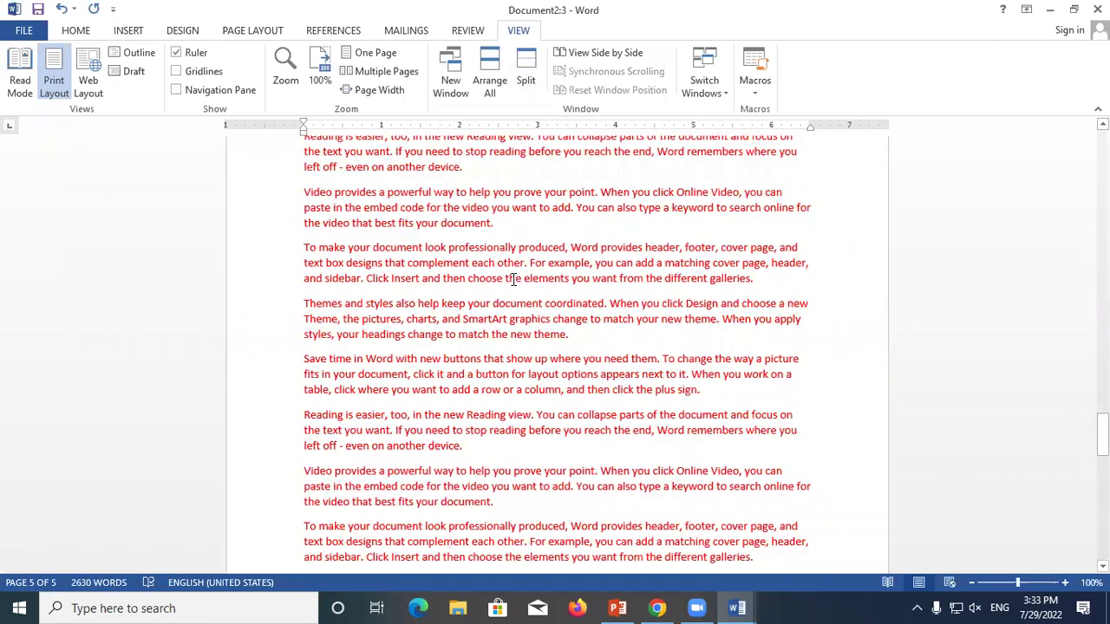
scroll(507, 277, up, 6)
drag(1102, 399, 1103, 160)
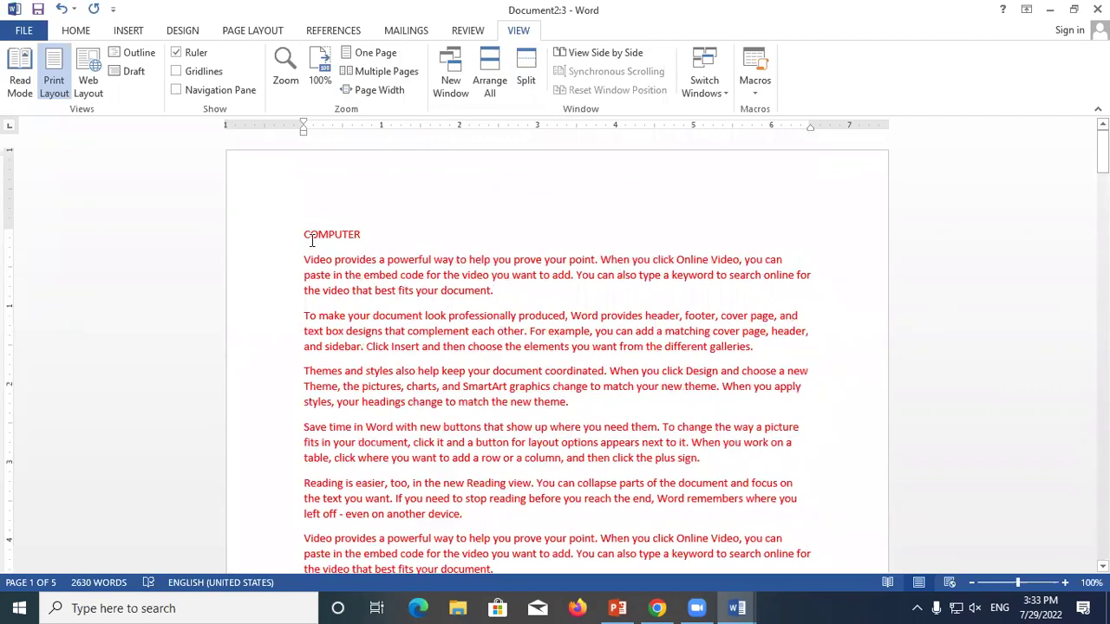
scroll(312, 240, down, 4)
scroll(312, 240, down, 3)
scroll(312, 240, down, 6)
scroll(312, 240, down, 3)
scroll(312, 240, down, 1)
scroll(312, 240, down, 6)
scroll(313, 240, down, 8)
scroll(312, 240, down, 5)
scroll(312, 240, up, 1)
scroll(312, 241, up, 8)
scroll(312, 240, up, 6)
scroll(312, 240, up, 5)
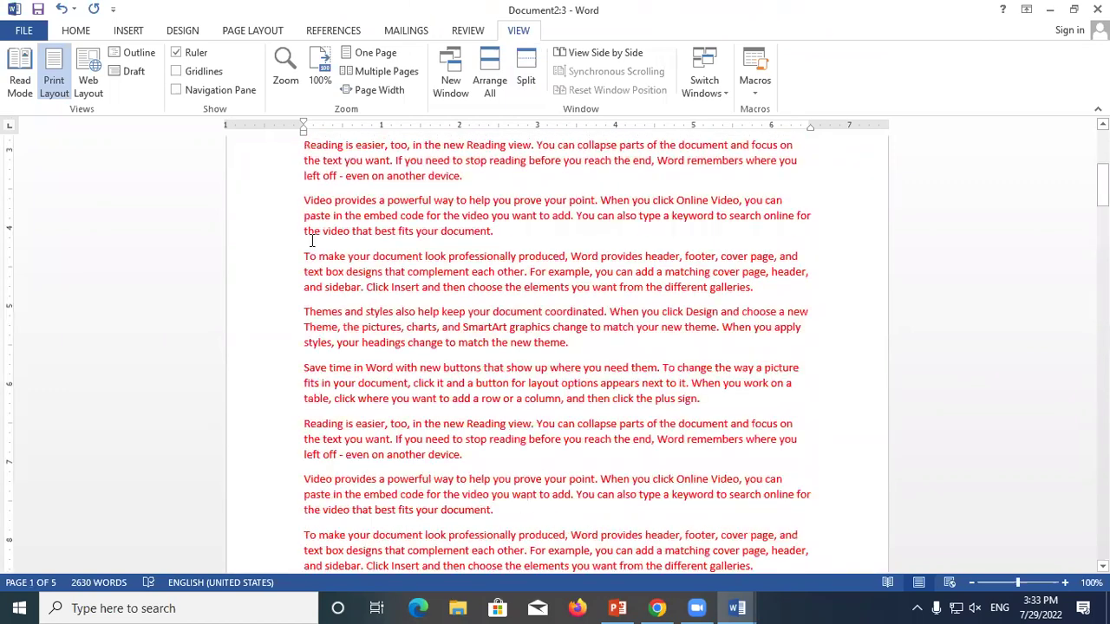
scroll(313, 240, up, 5)
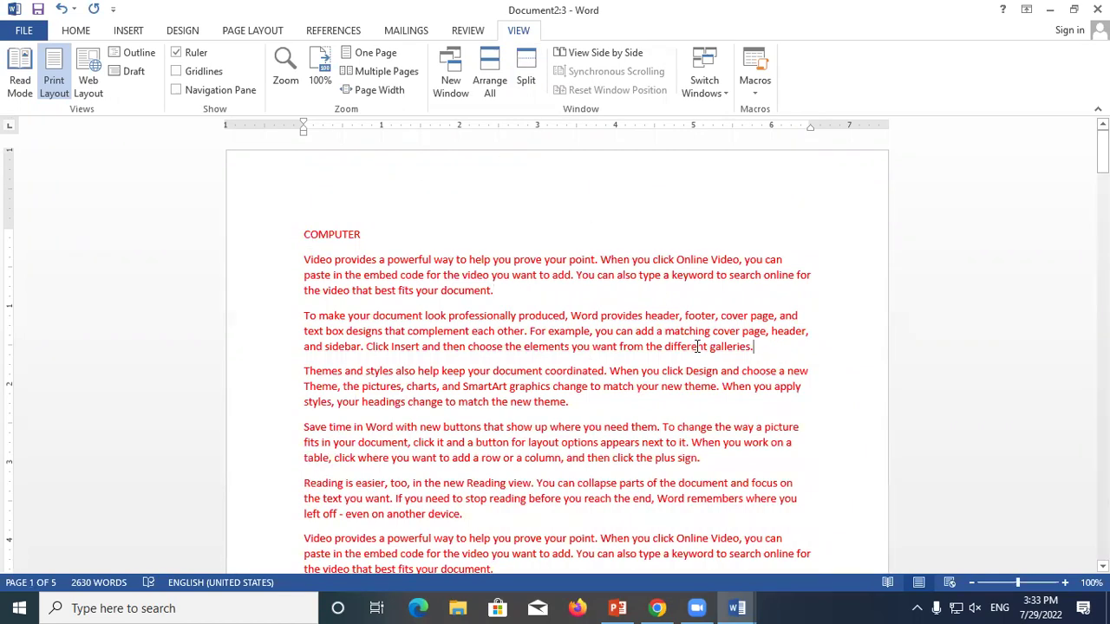
click(525, 64)
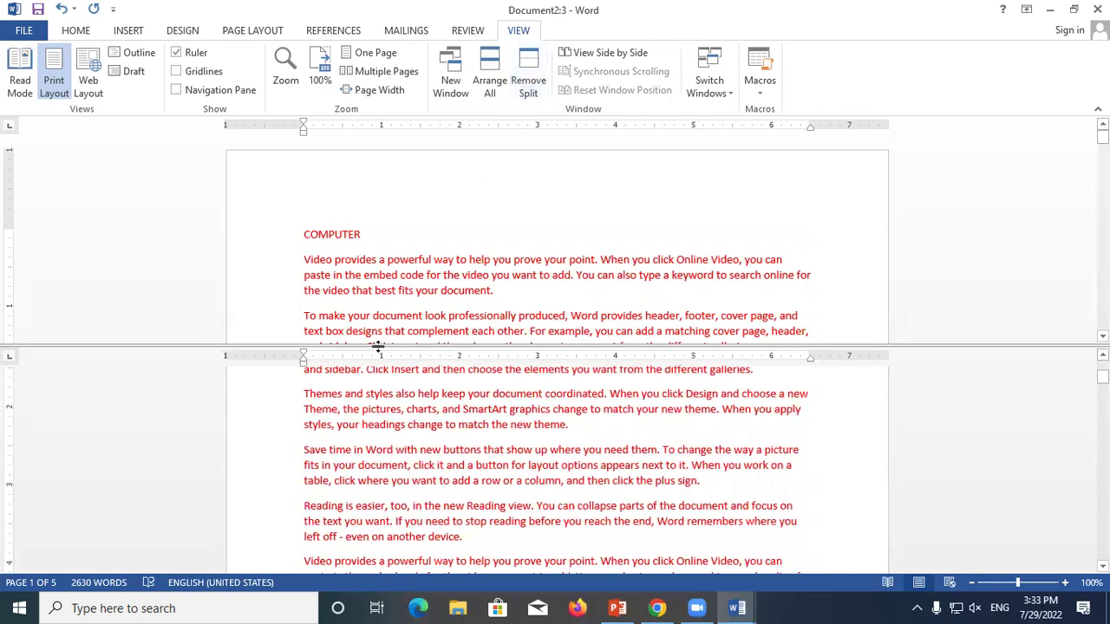
scroll(499, 243, down, 3)
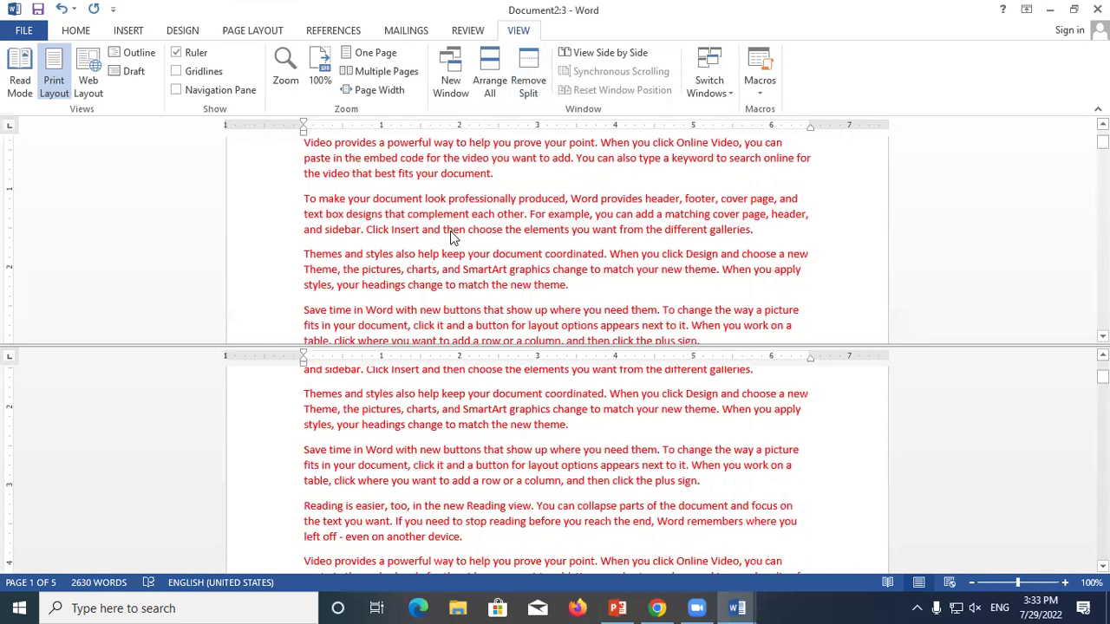
scroll(450, 230, down, 5)
scroll(450, 231, down, 4)
scroll(450, 231, down, 4)
scroll(450, 231, down, 4)
scroll(450, 231, down, 5)
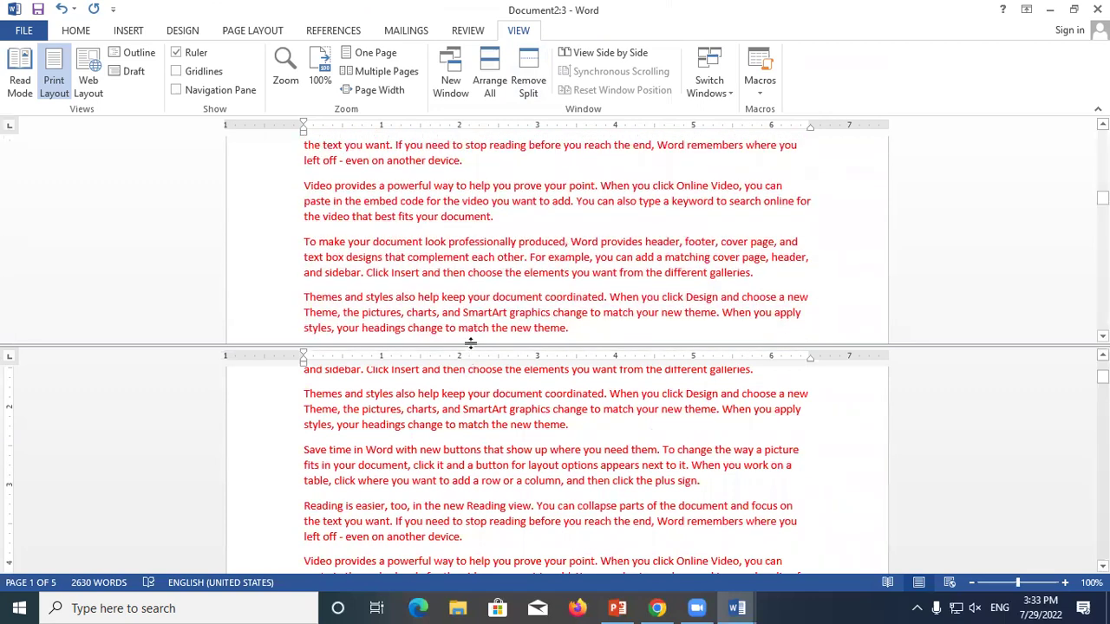
click(525, 80)
scroll(468, 236, down, 3)
scroll(473, 243, up, 3)
scroll(503, 277, up, 3)
scroll(537, 317, up, 3)
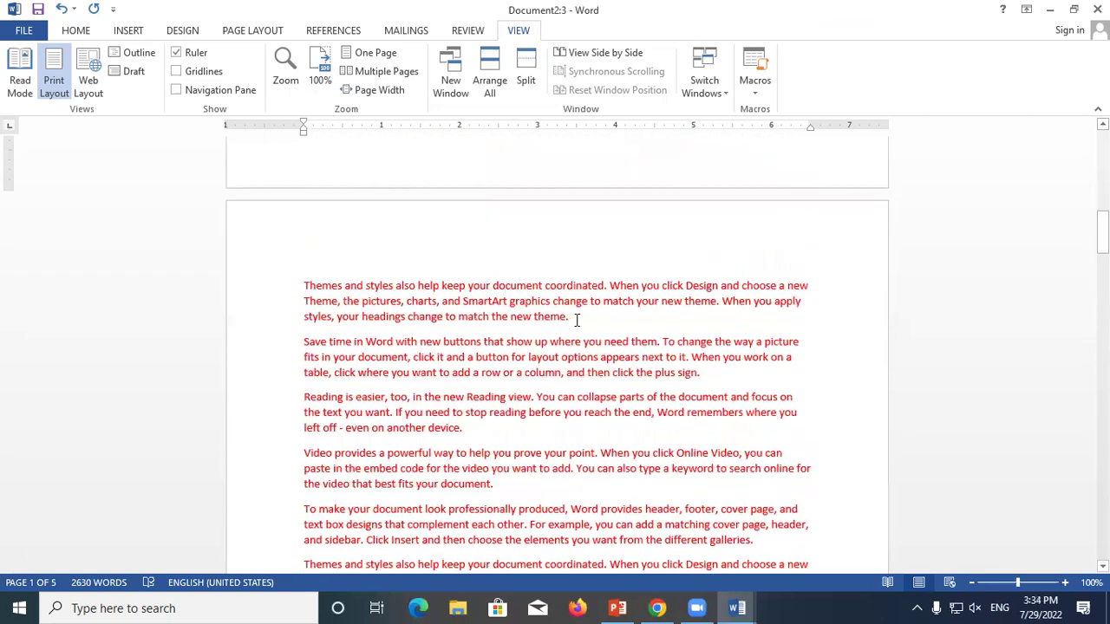
scroll(577, 320, up, 3)
scroll(538, 304, up, 5)
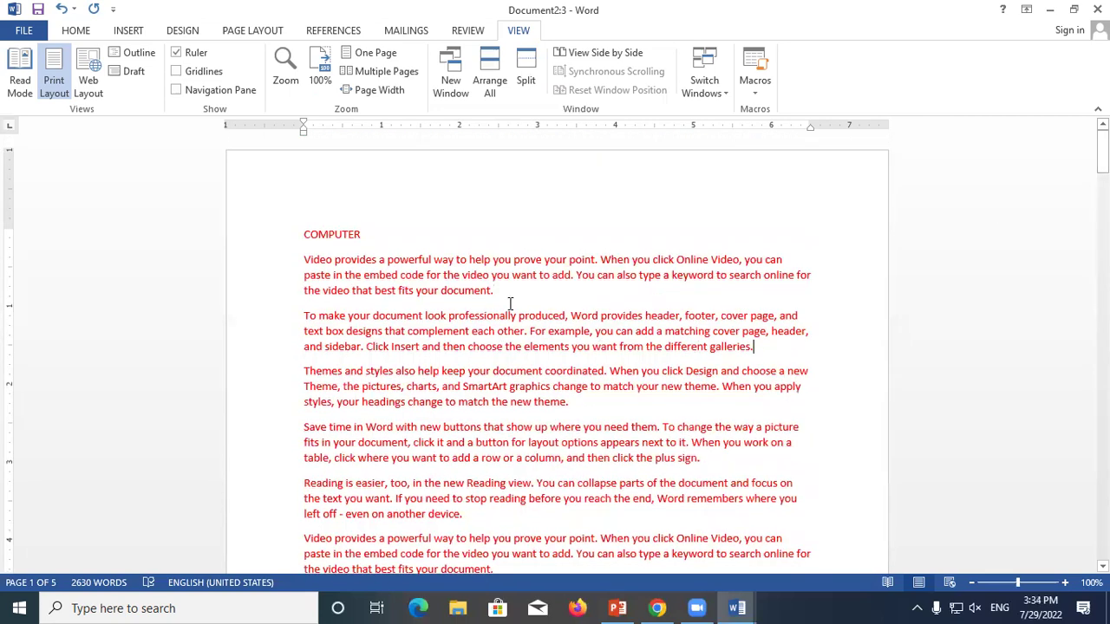
click(525, 80)
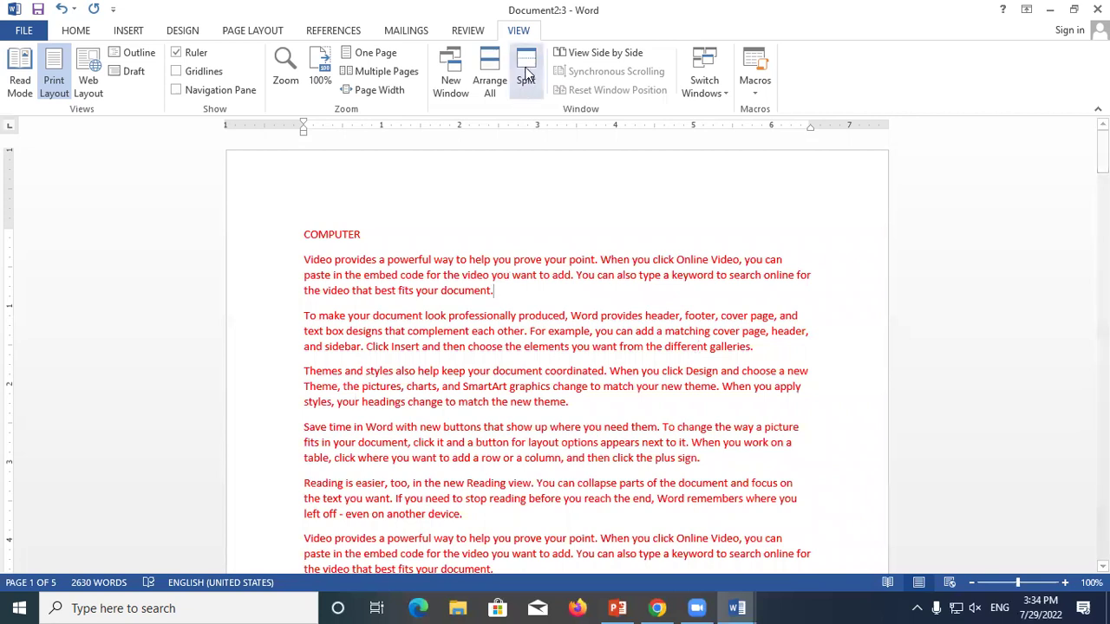
scroll(418, 263, down, 2)
scroll(418, 263, down, 4)
scroll(418, 263, down, 3)
scroll(418, 263, up, 2)
scroll(418, 264, up, 3)
scroll(418, 264, up, 3)
scroll(418, 264, up, 2)
scroll(418, 268, down, 3)
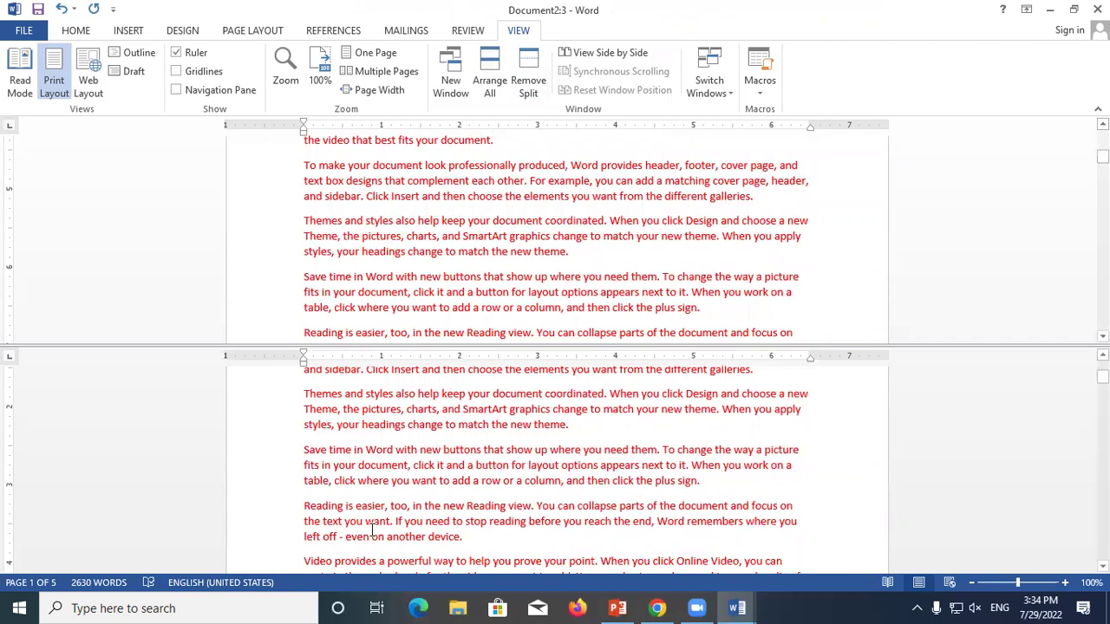
scroll(404, 177, down, 3)
scroll(399, 174, down, 3)
scroll(399, 174, down, 1)
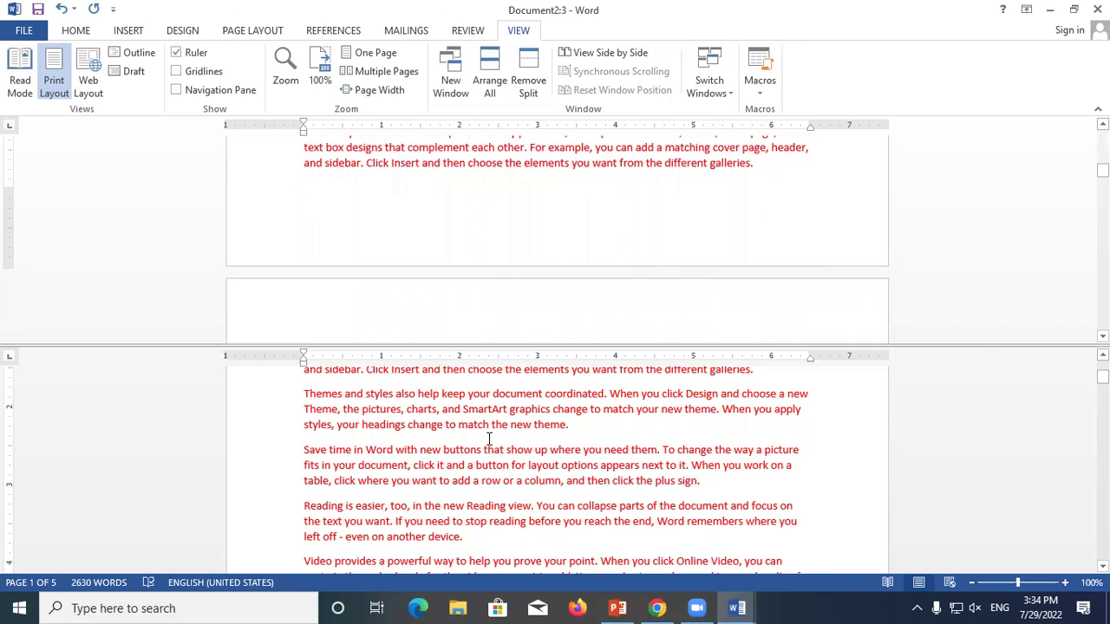
click(528, 79)
scroll(461, 261, down, 3)
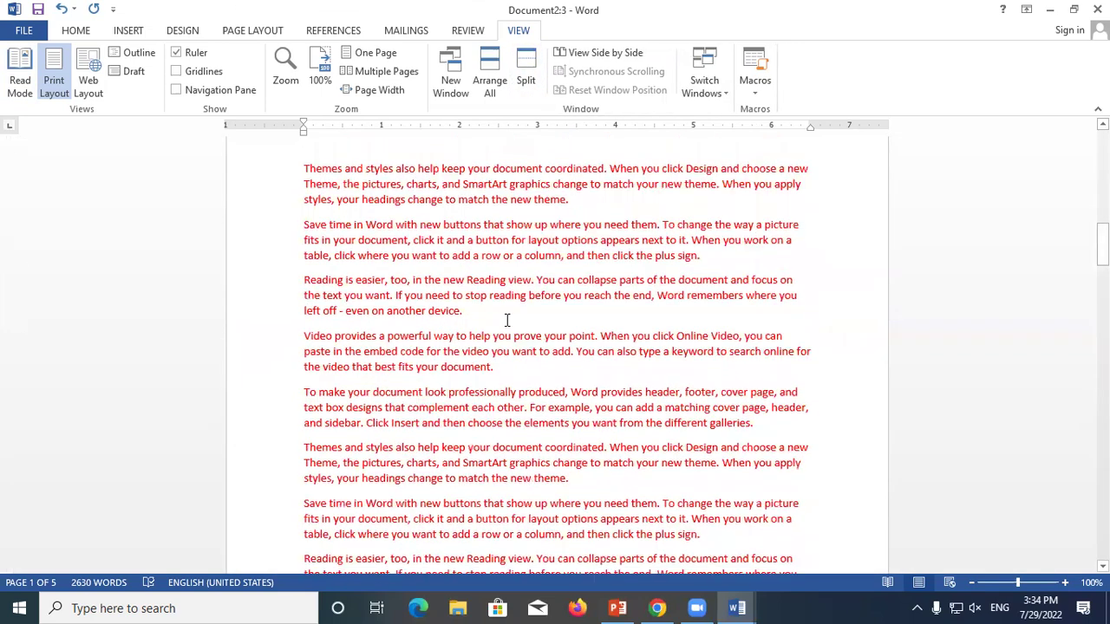
click(526, 66)
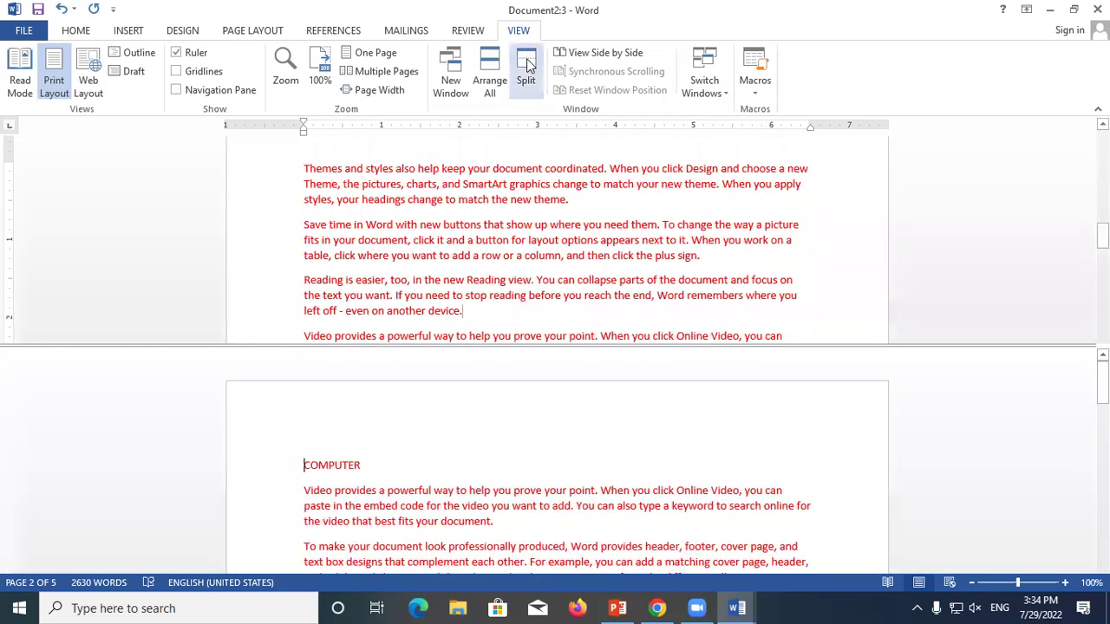
scroll(461, 261, down, 5)
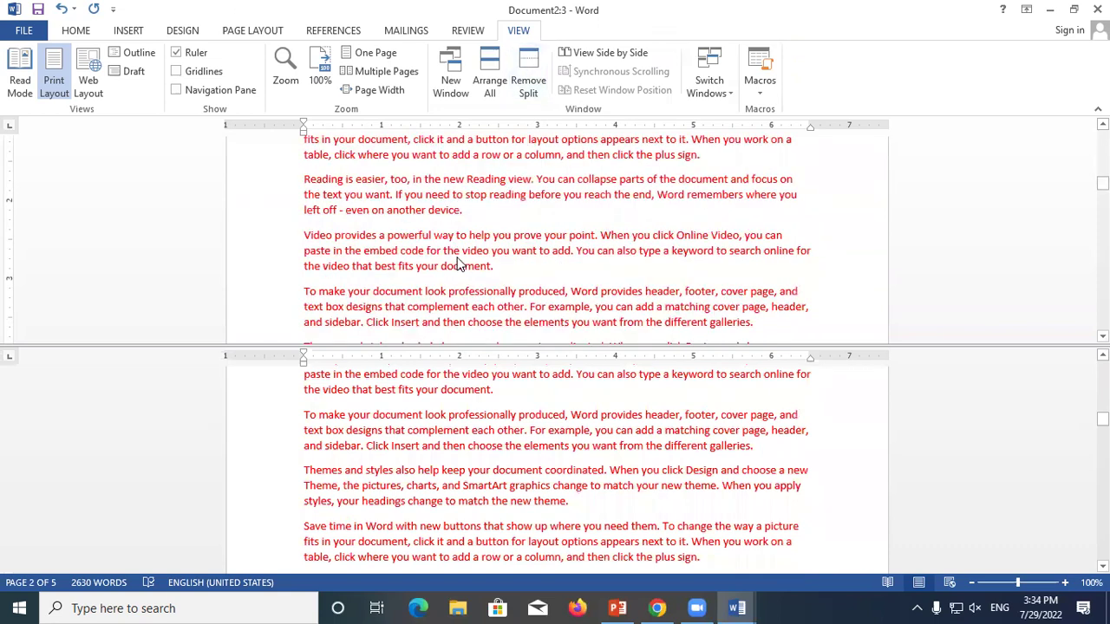
scroll(459, 265, down, 10)
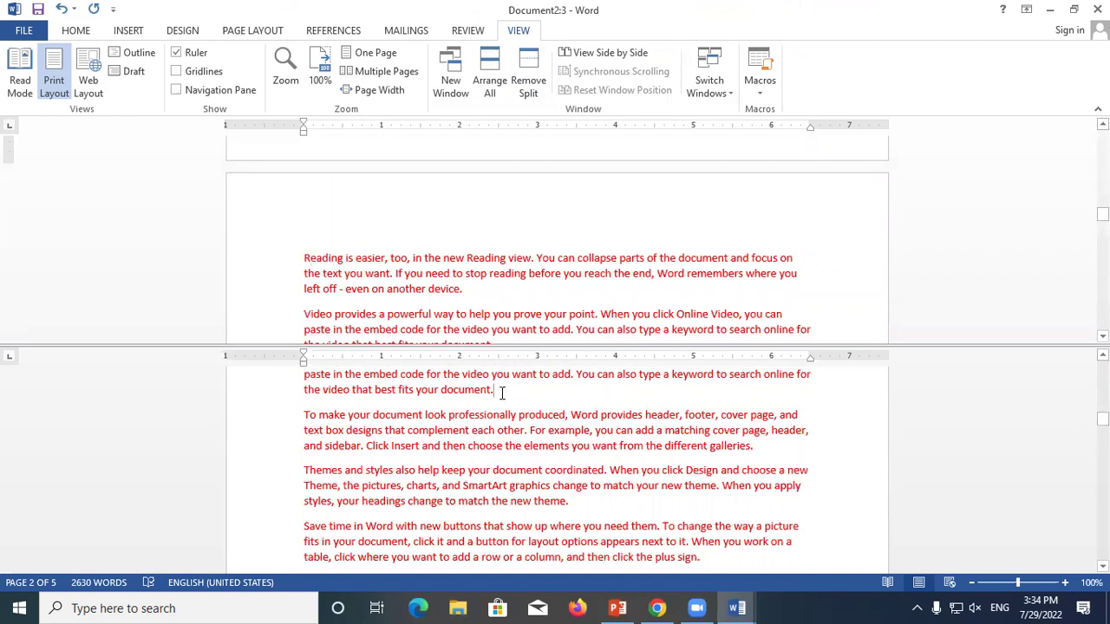
scroll(459, 395, up, 3)
scroll(460, 395, up, 3)
scroll(462, 400, up, 3)
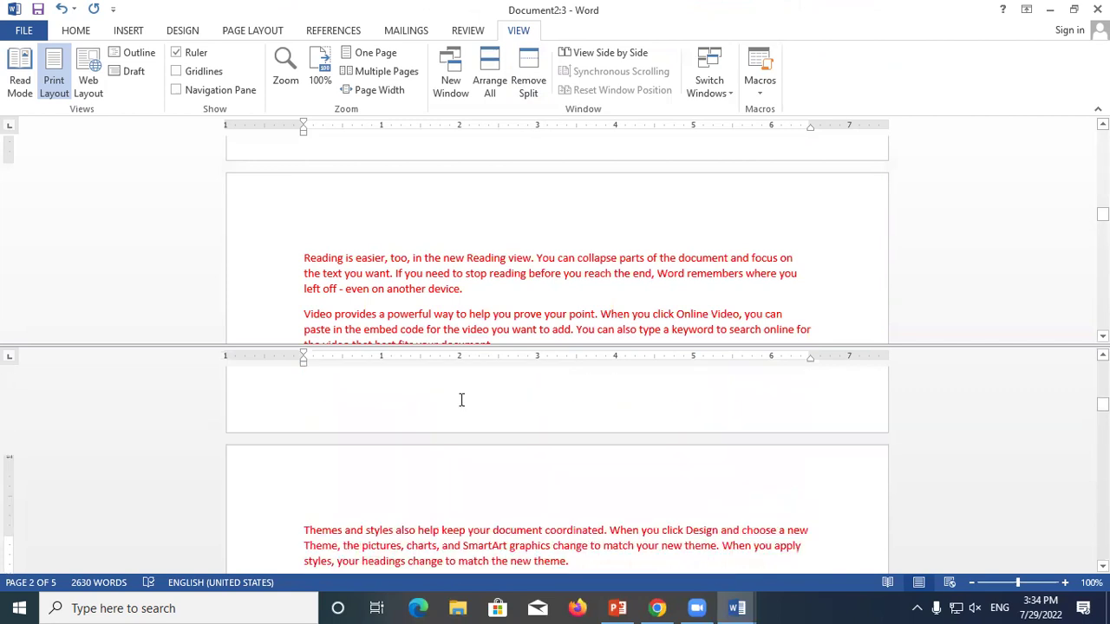
scroll(462, 399, up, 2)
scroll(474, 295, down, 1)
scroll(474, 295, down, 4)
scroll(473, 295, down, 3)
scroll(472, 295, down, 5)
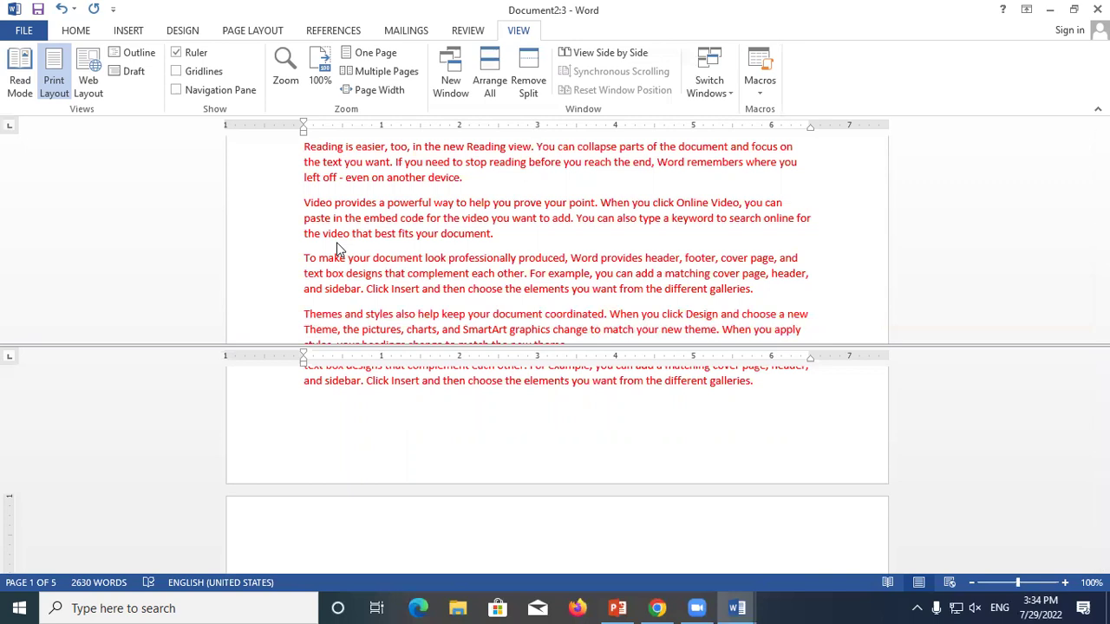
Step: Return the window to a single pane and scroll back to the top
click(528, 82)
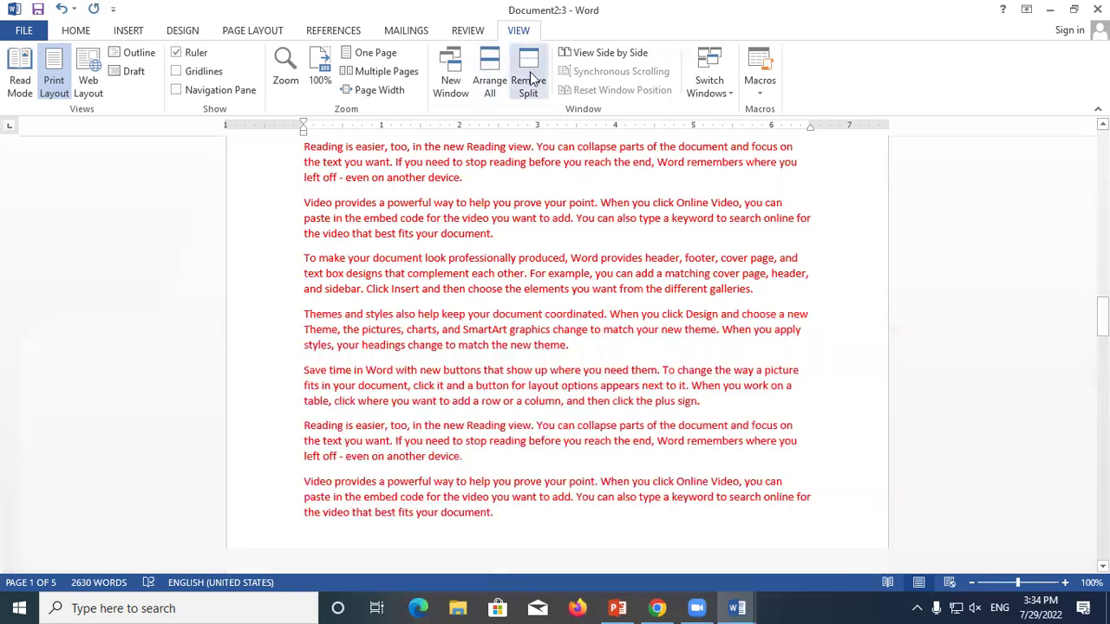
scroll(547, 199, down, 15)
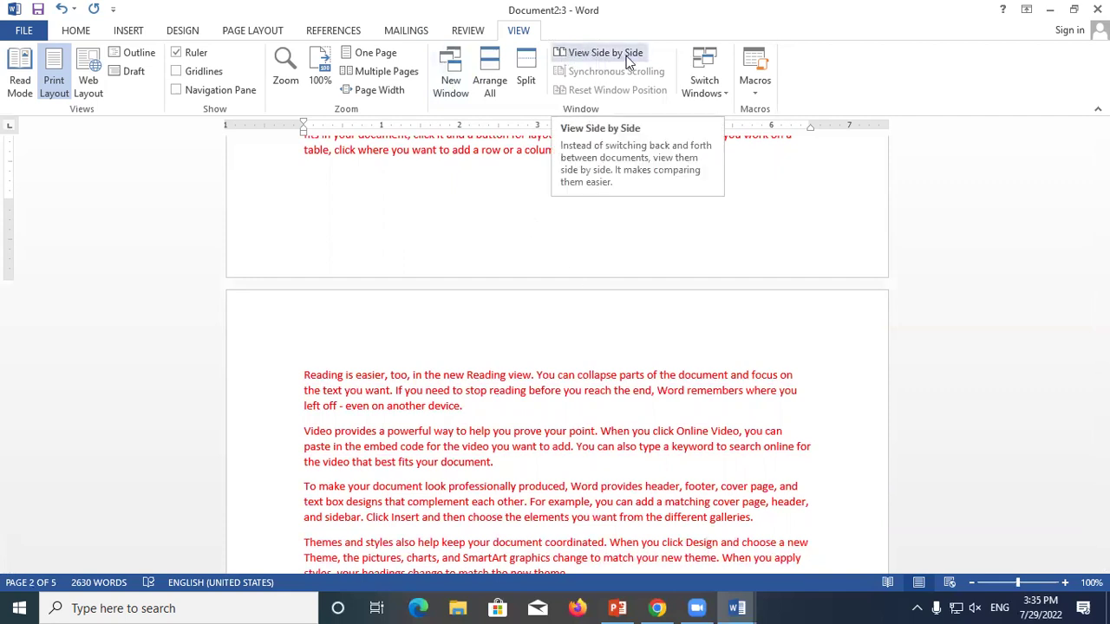
scroll(514, 288, up, 3)
scroll(513, 288, up, 10)
scroll(514, 288, up, 4)
scroll(513, 288, up, 5)
scroll(513, 288, up, 2)
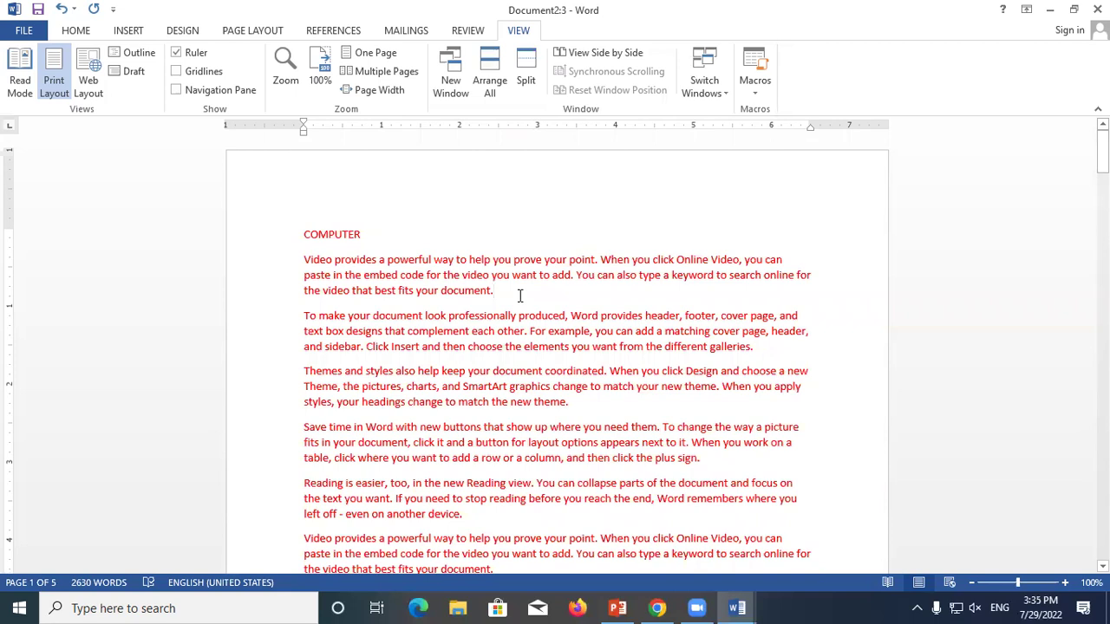
Step: View the document side by side with Document1:2, then maximize Document2:3
click(571, 55)
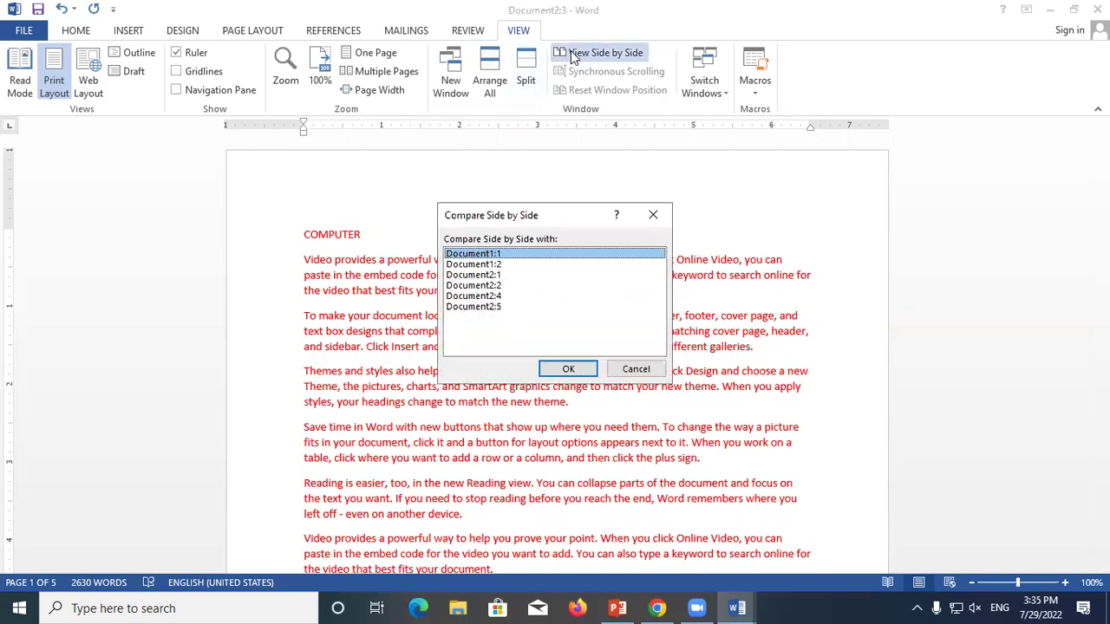
drag(514, 220, 544, 128)
click(515, 173)
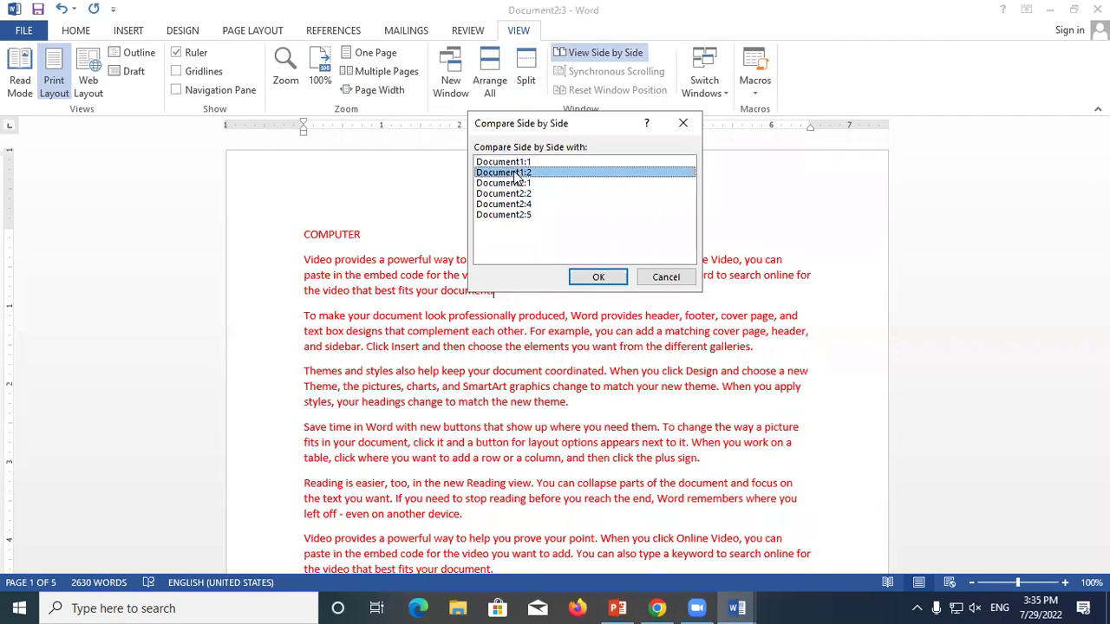
click(610, 276)
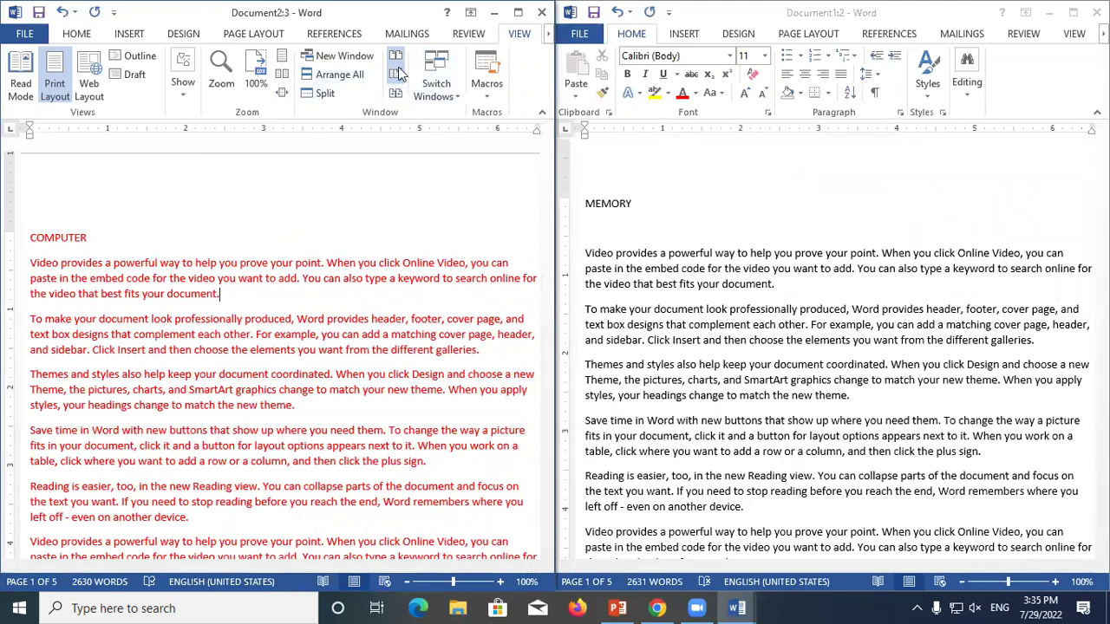
click(518, 12)
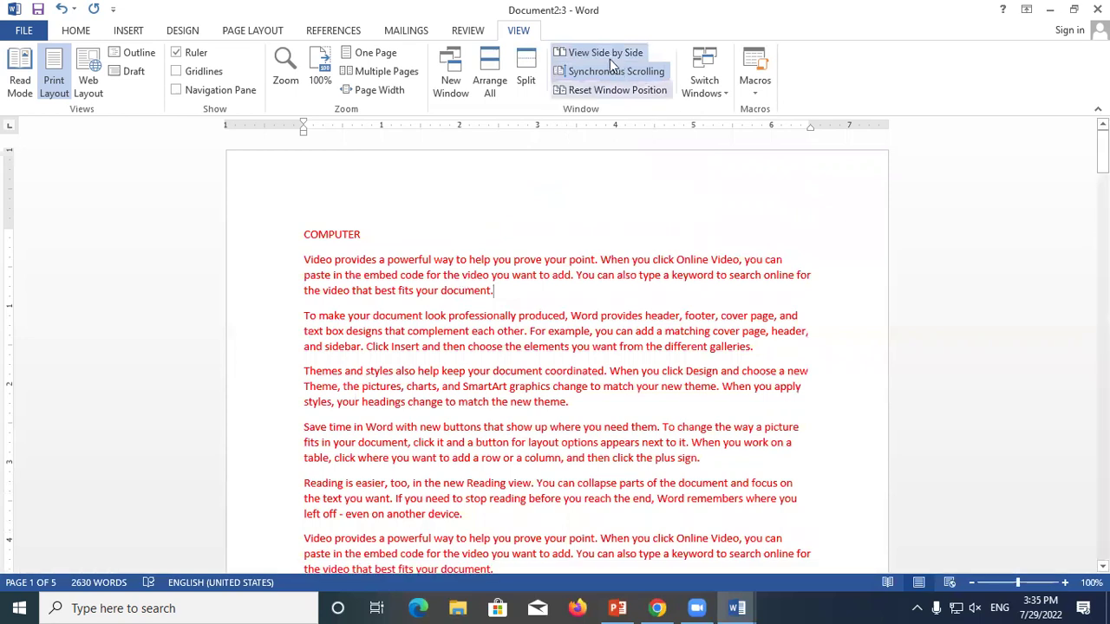
Step: Restart the side-by-side comparison, this time against Document2:5
click(592, 54)
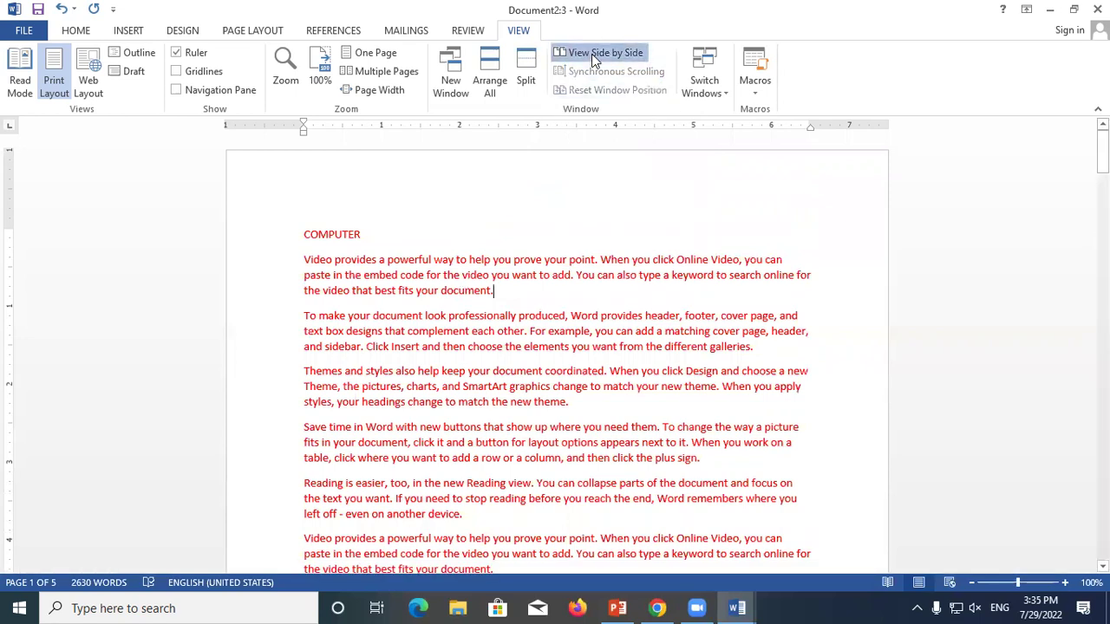
click(592, 53)
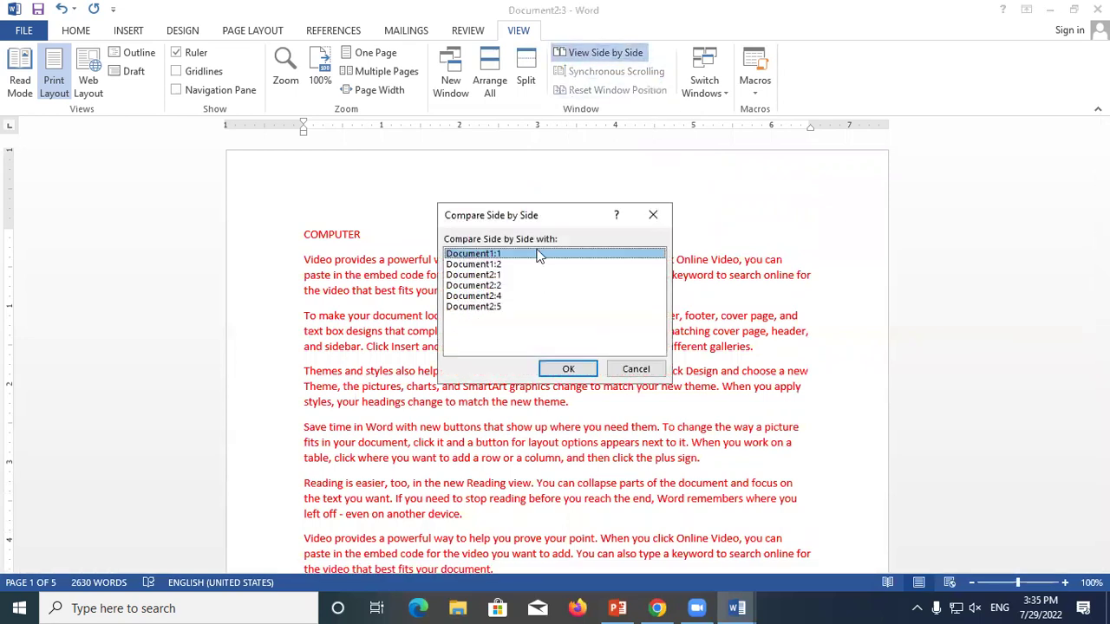
click(485, 307)
click(569, 369)
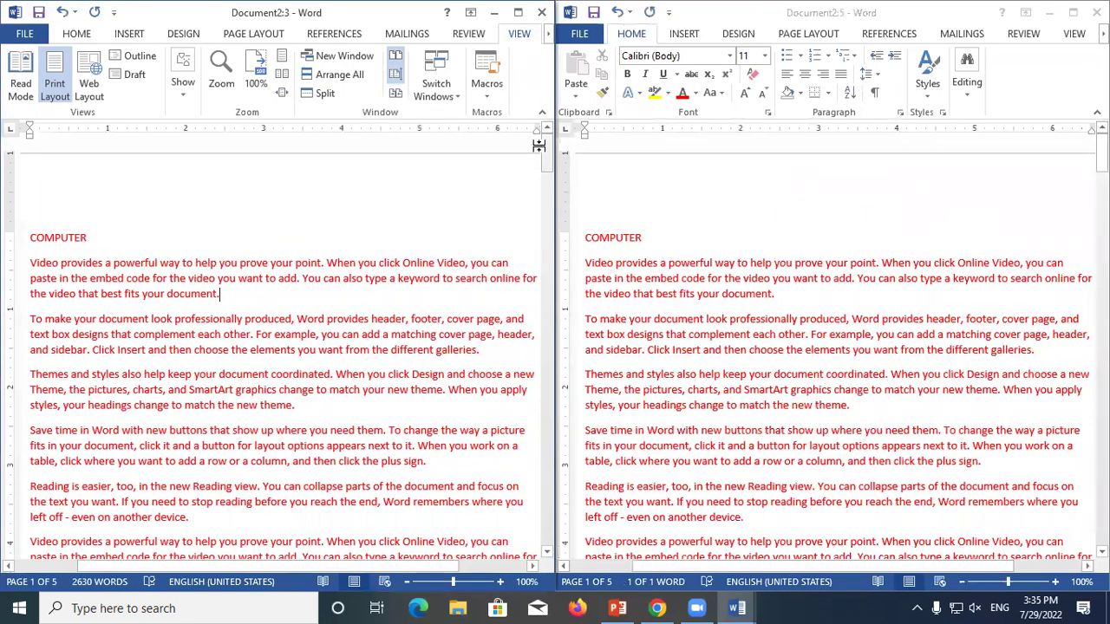
Step: Scroll the synchronized windows and select all text in the right-hand document
drag(546, 155, 559, 348)
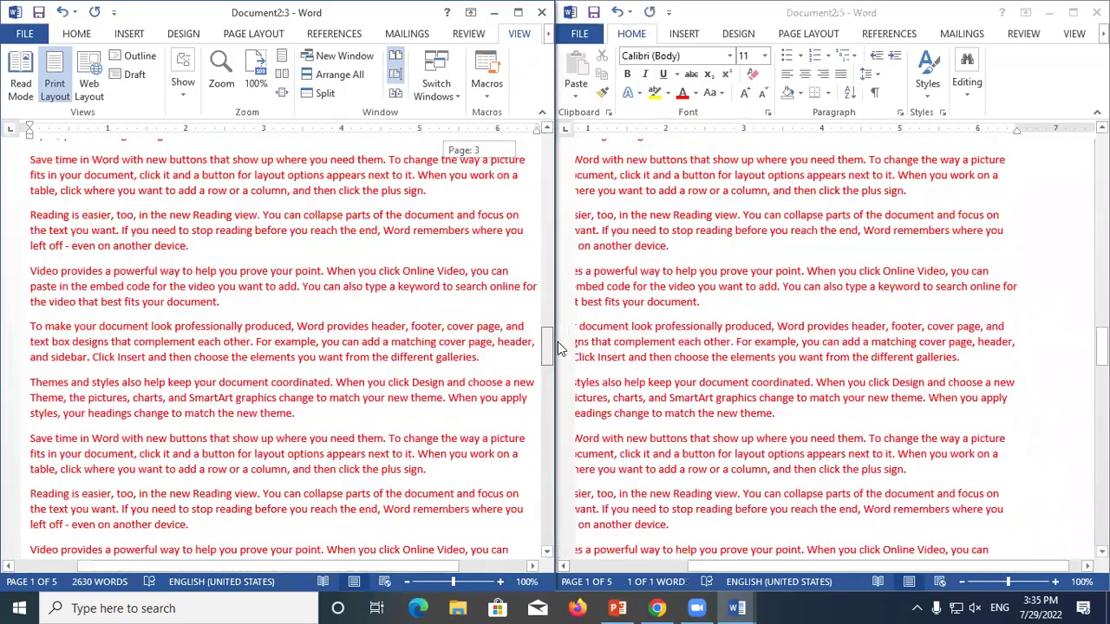
drag(560, 347, 546, 130)
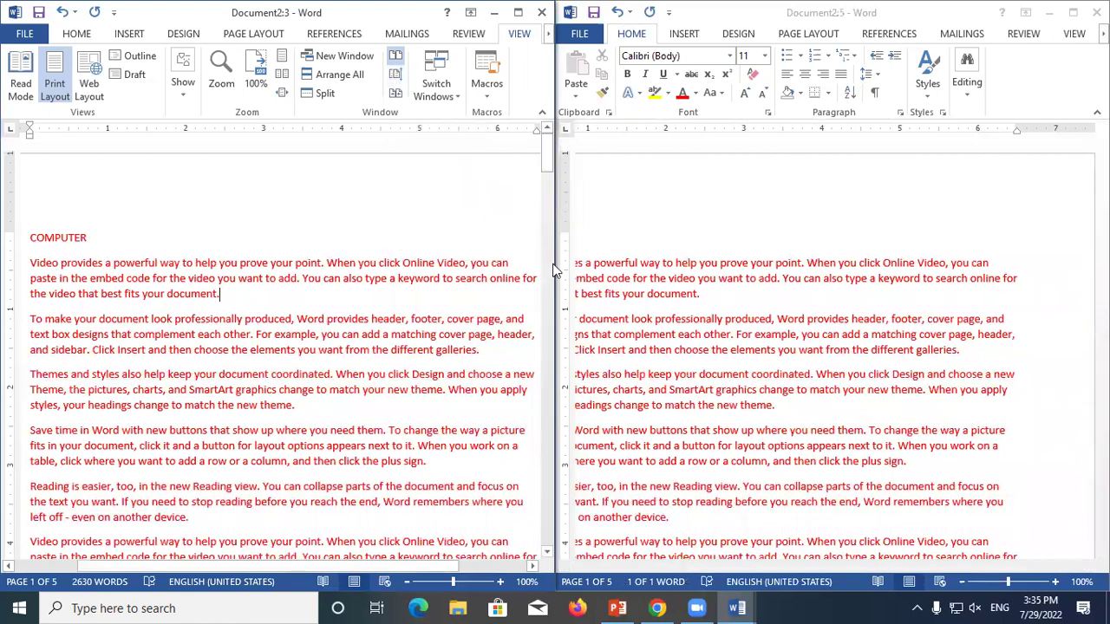
mouse_move(548, 157)
mouse_down()
mouse_move(547, 221)
mouse_move(547, 143)
mouse_up()
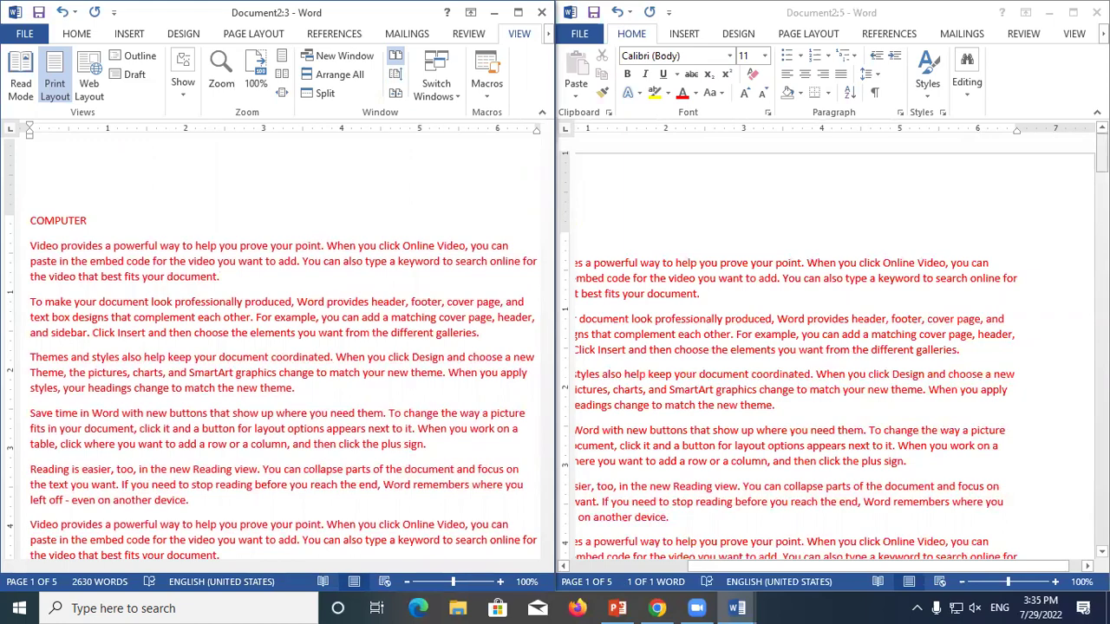
drag(1102, 161, 1102, 203)
key(ctrl+a)
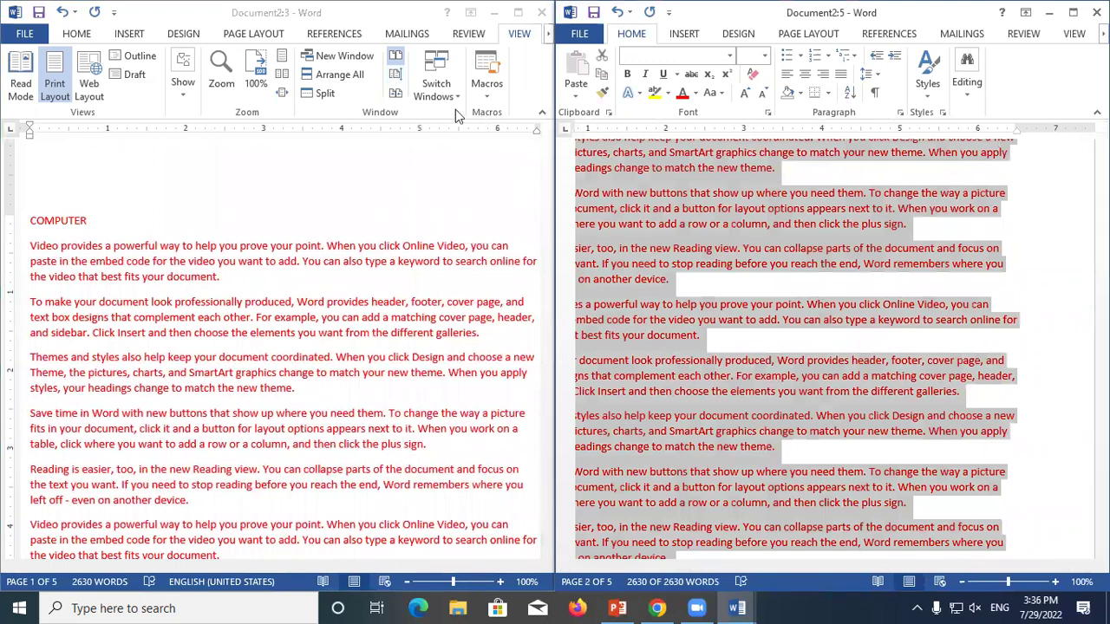
Step: Activate and scroll the left window, then end the side-by-side comparison
click(474, 113)
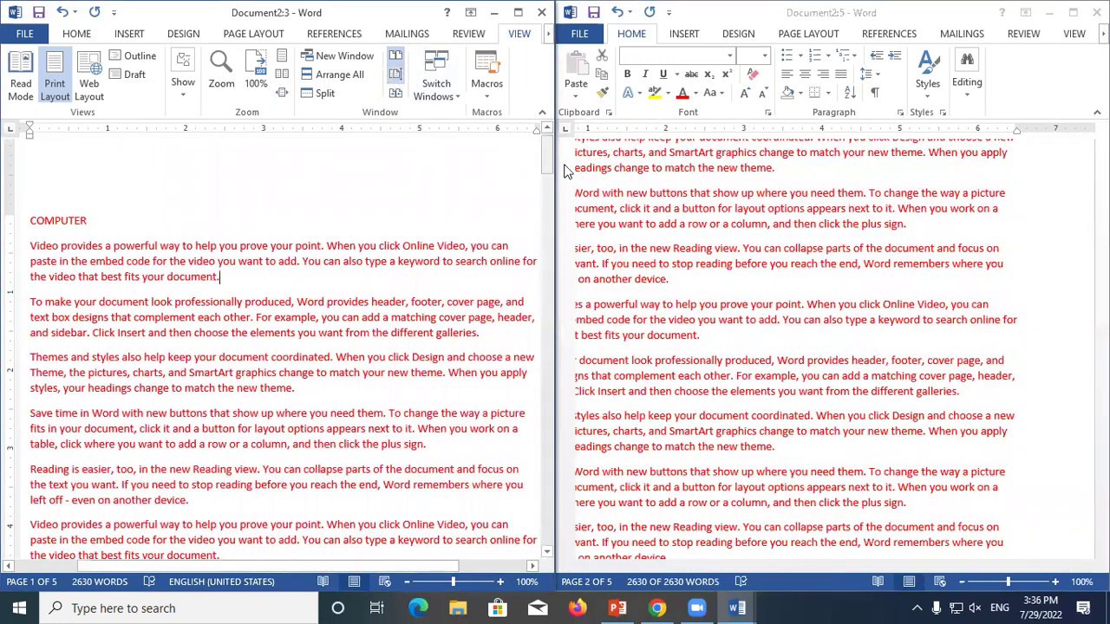
mouse_move(547, 164)
mouse_down()
mouse_move(561, 370)
mouse_move(579, 280)
mouse_up()
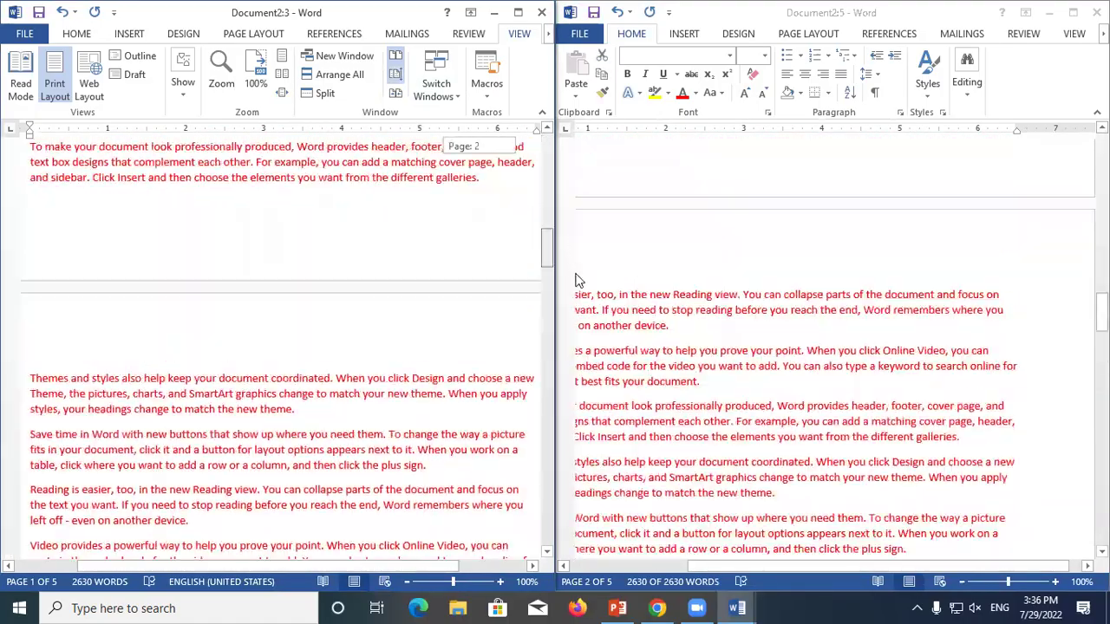
drag(579, 280, 574, 139)
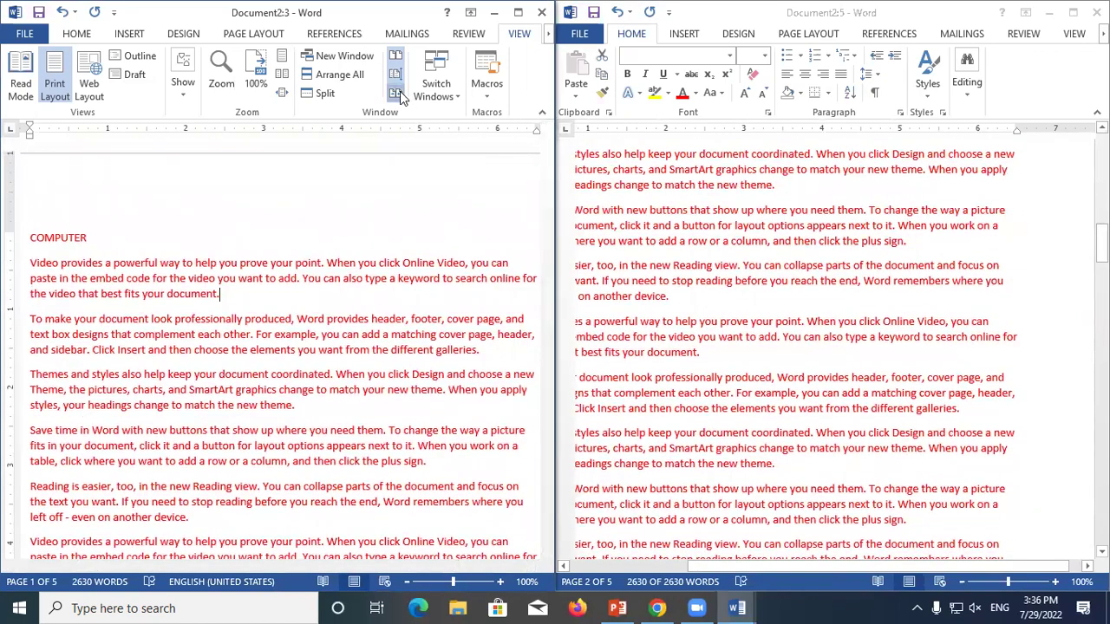
click(394, 55)
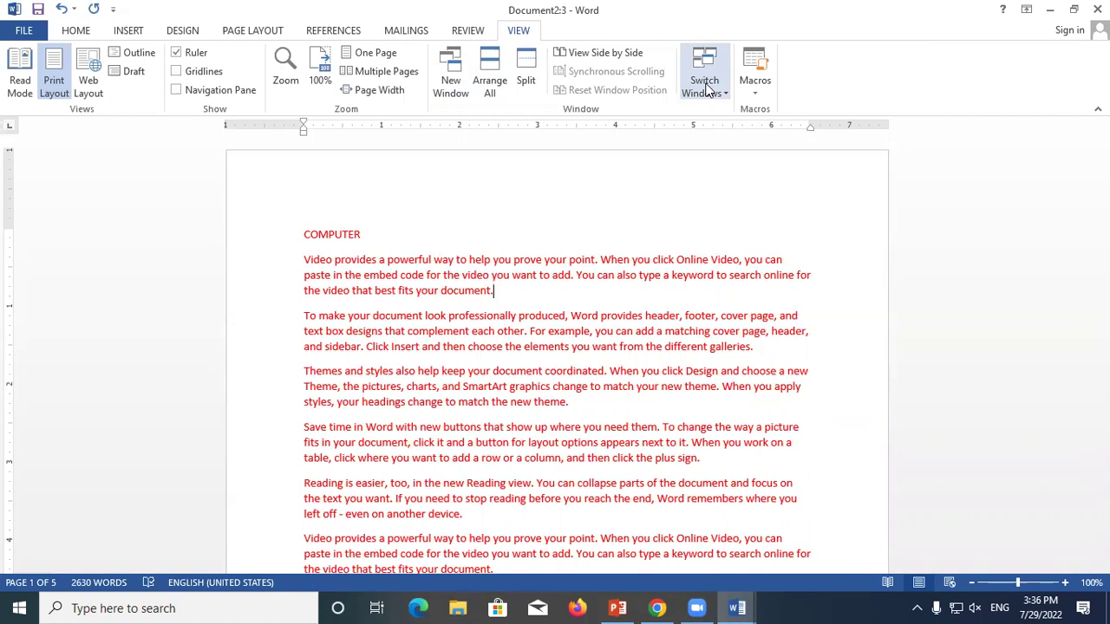
click(711, 89)
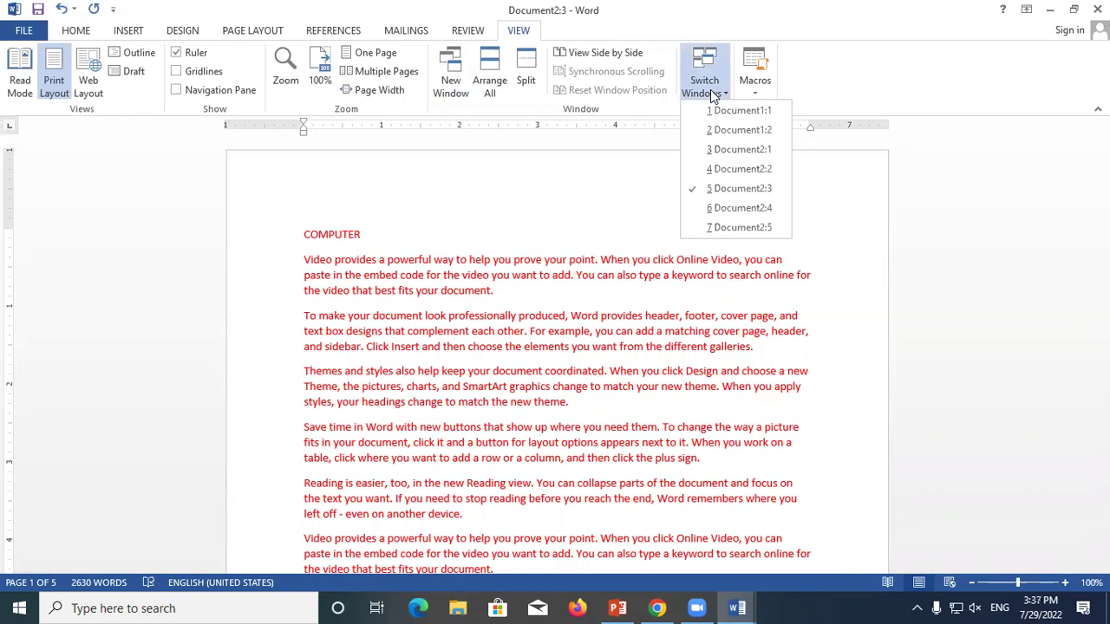
click(738, 115)
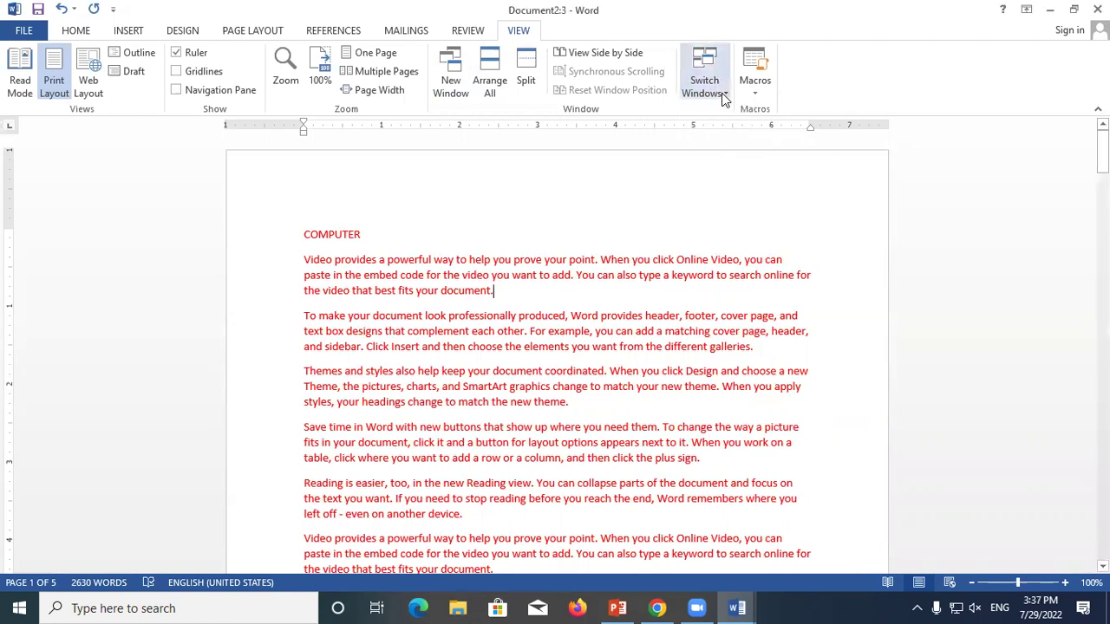
click(722, 93)
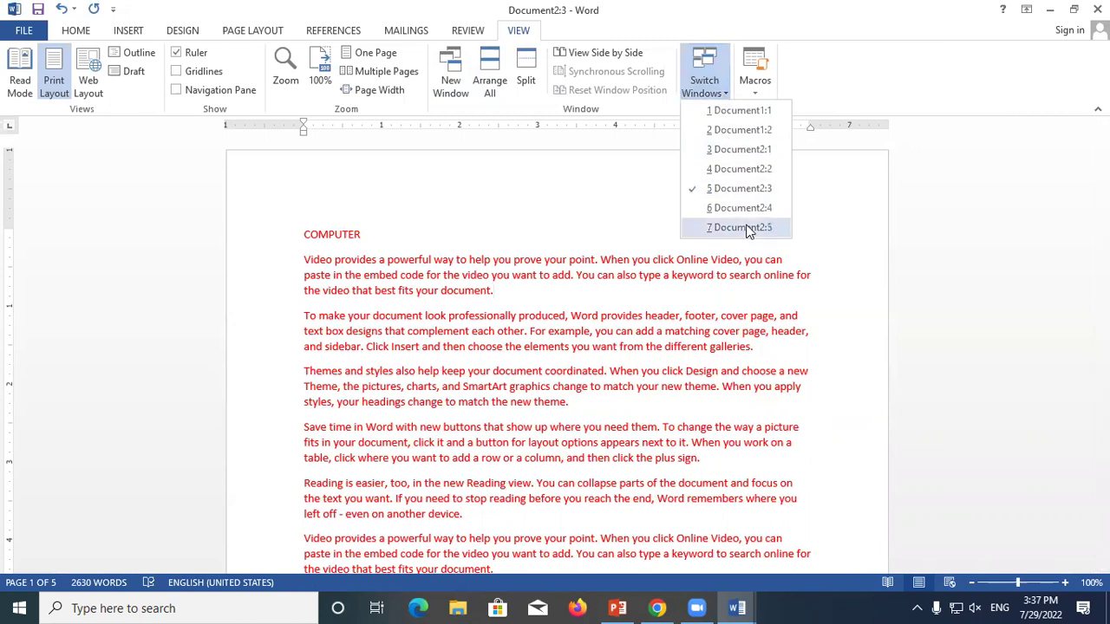
click(748, 229)
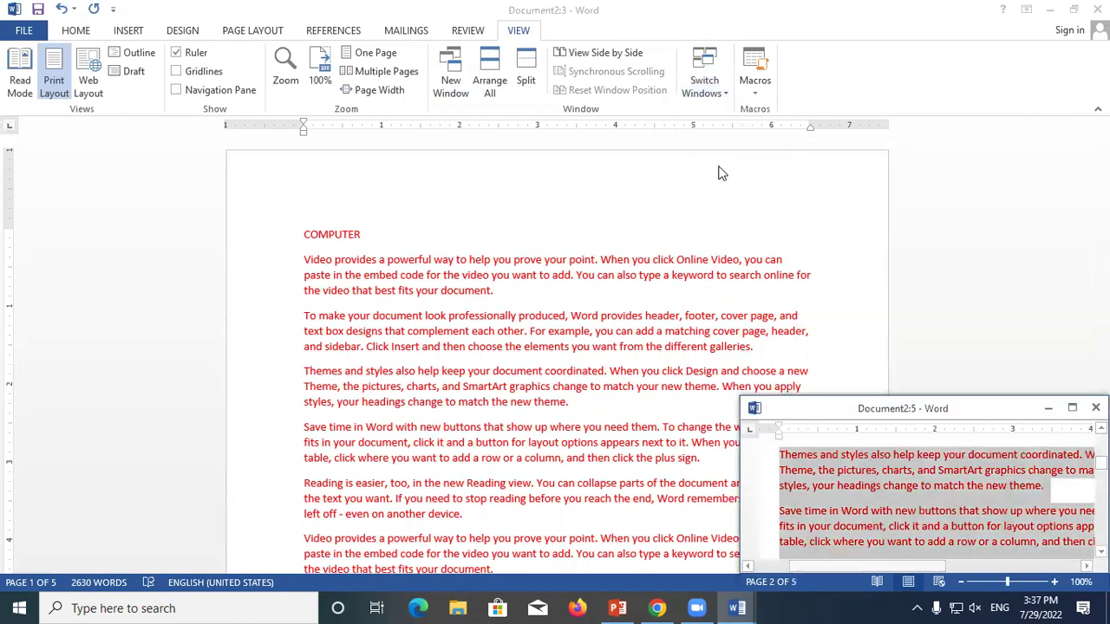
click(705, 95)
click(705, 97)
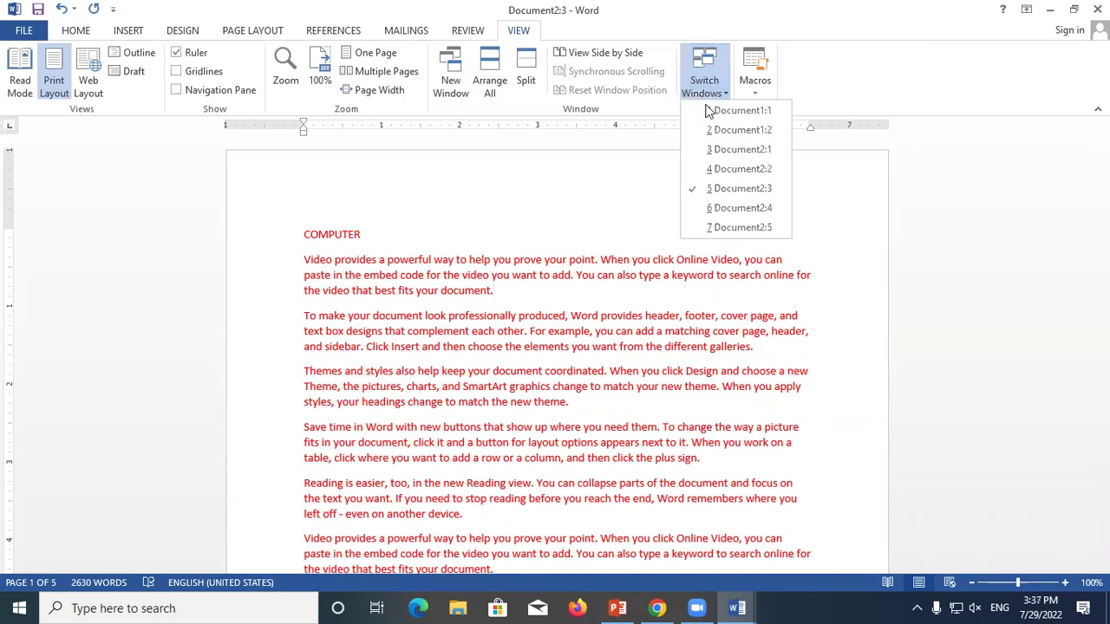
key(Escape)
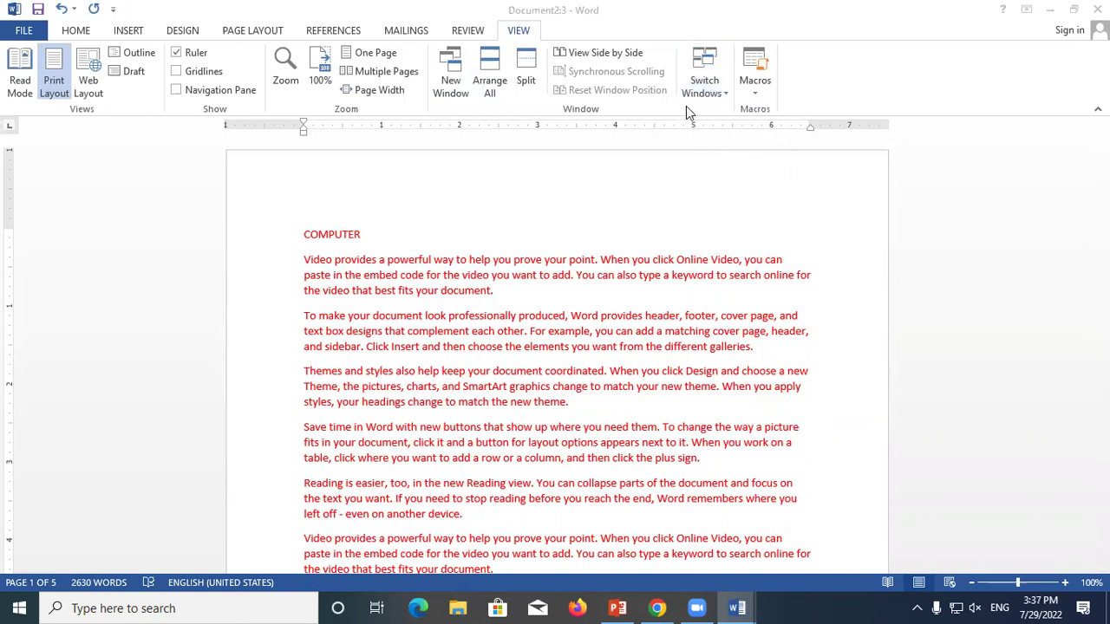
click(701, 89)
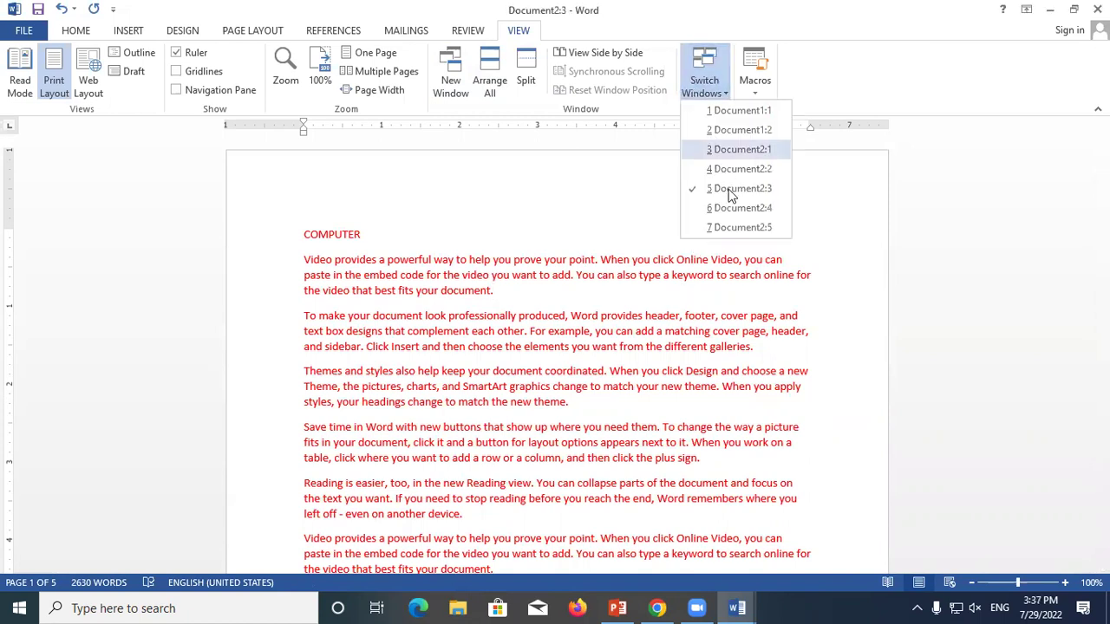
click(724, 188)
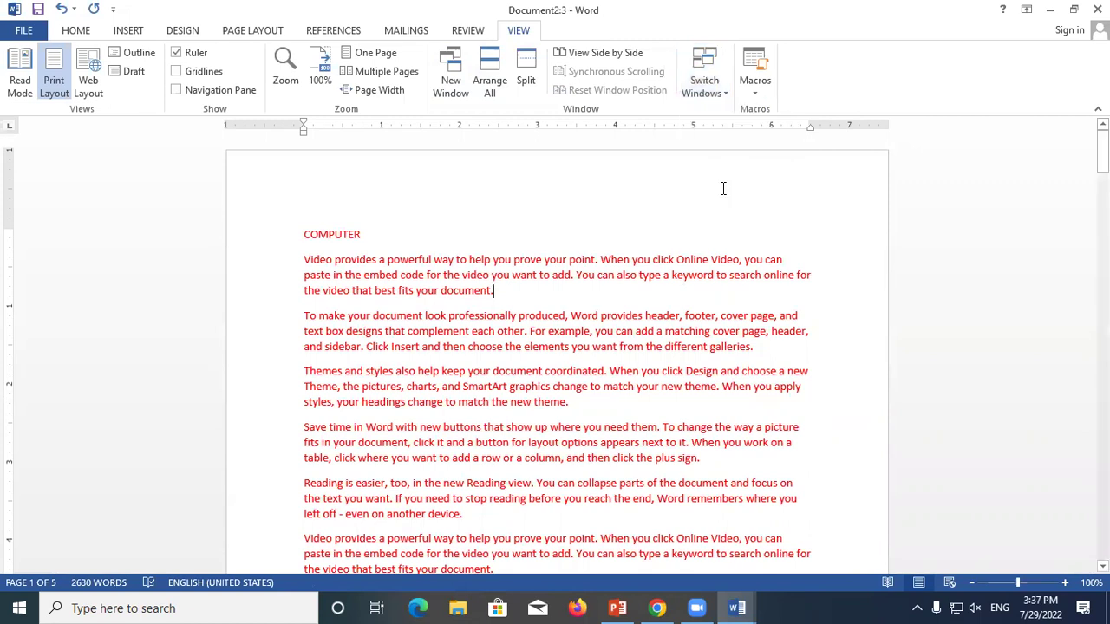
Step: Create blank Document3 with Ctrl+N and check it appears under Switch Windows
key(ctrl+n)
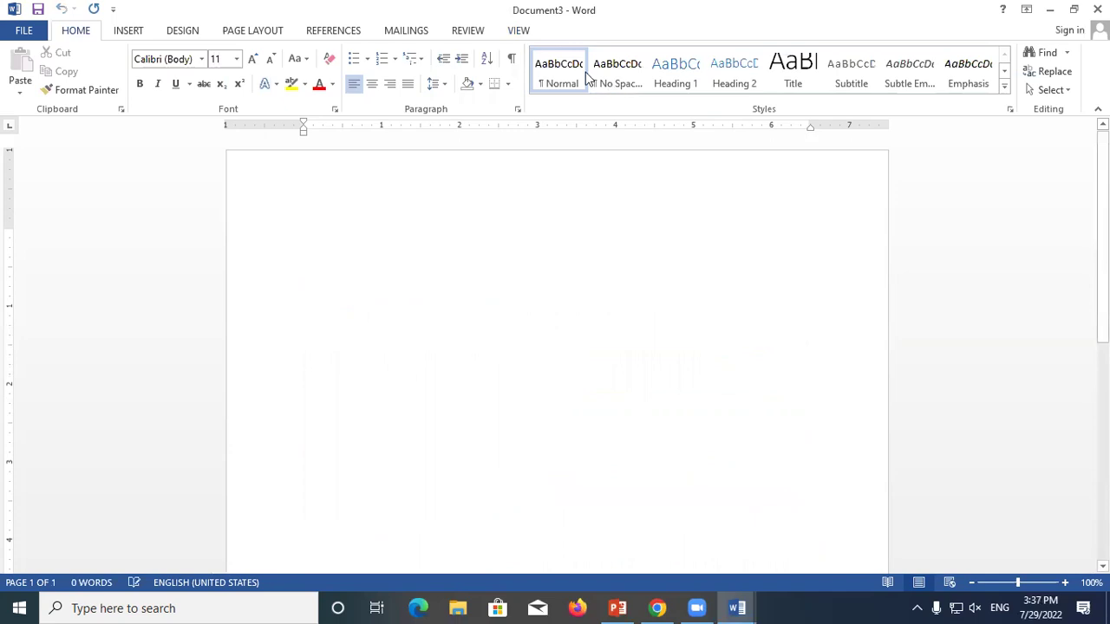
click(510, 31)
click(693, 94)
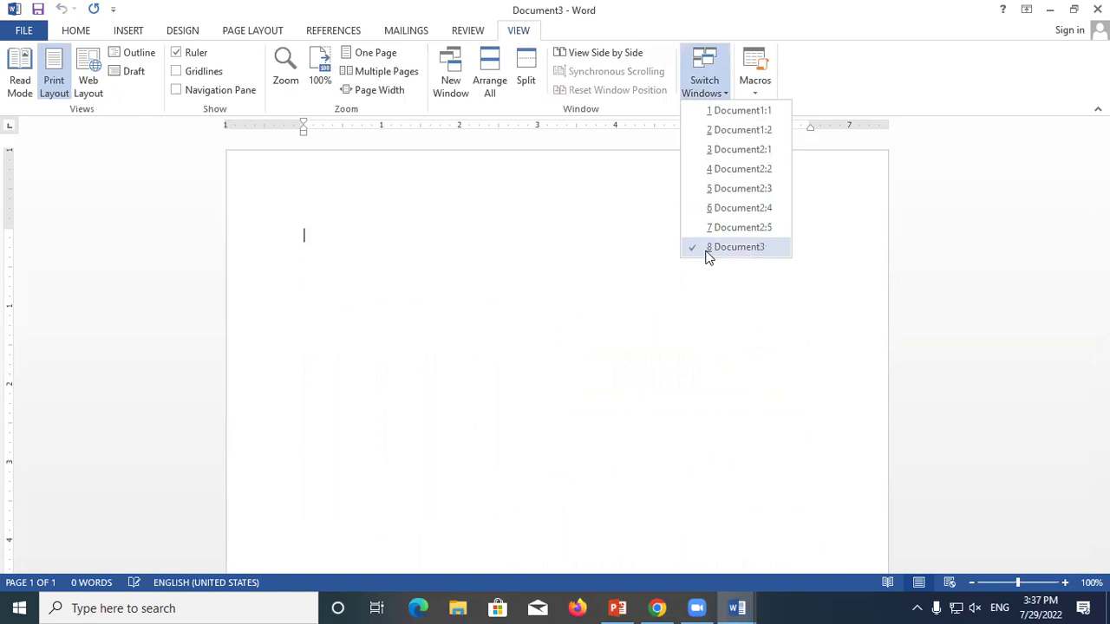
Step: Switch to Document1:1 and back to Document3 twice, ending on Document3
click(722, 111)
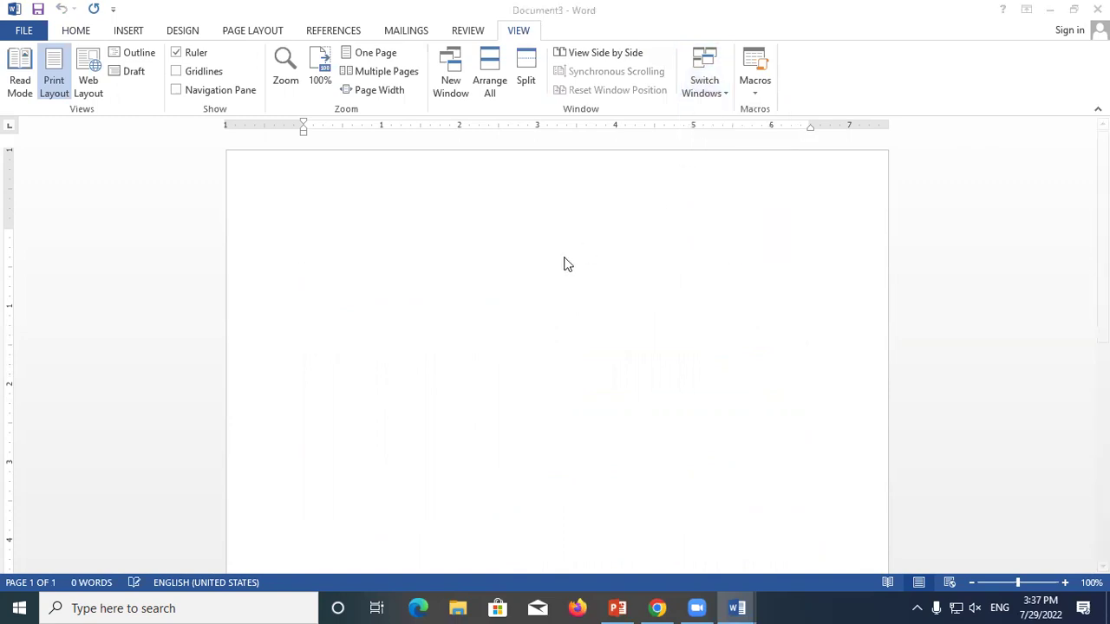
click(733, 251)
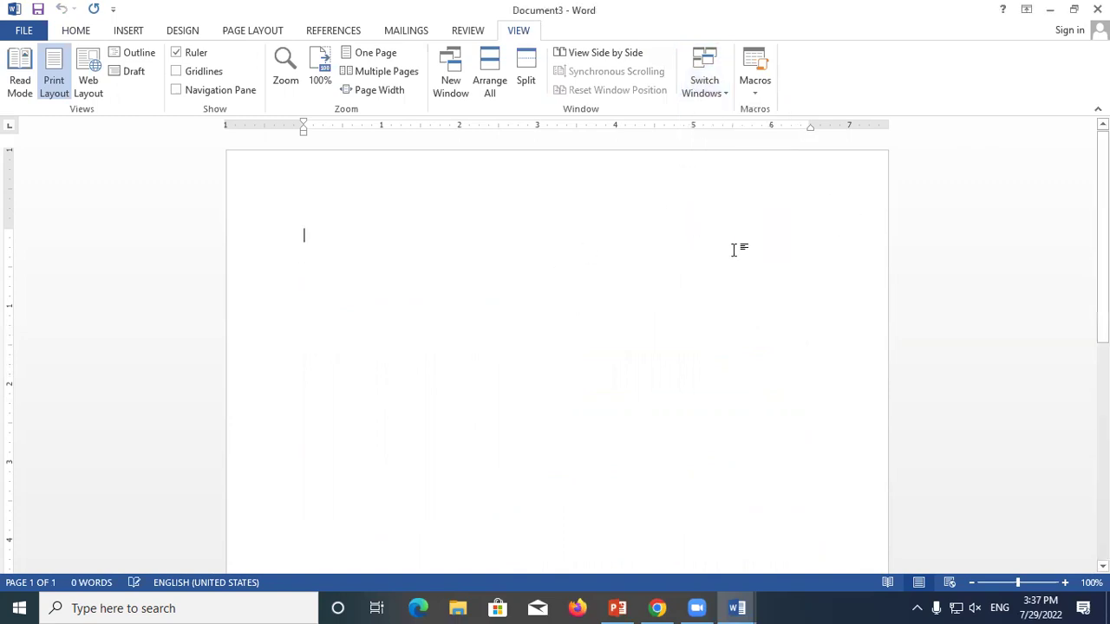
click(706, 98)
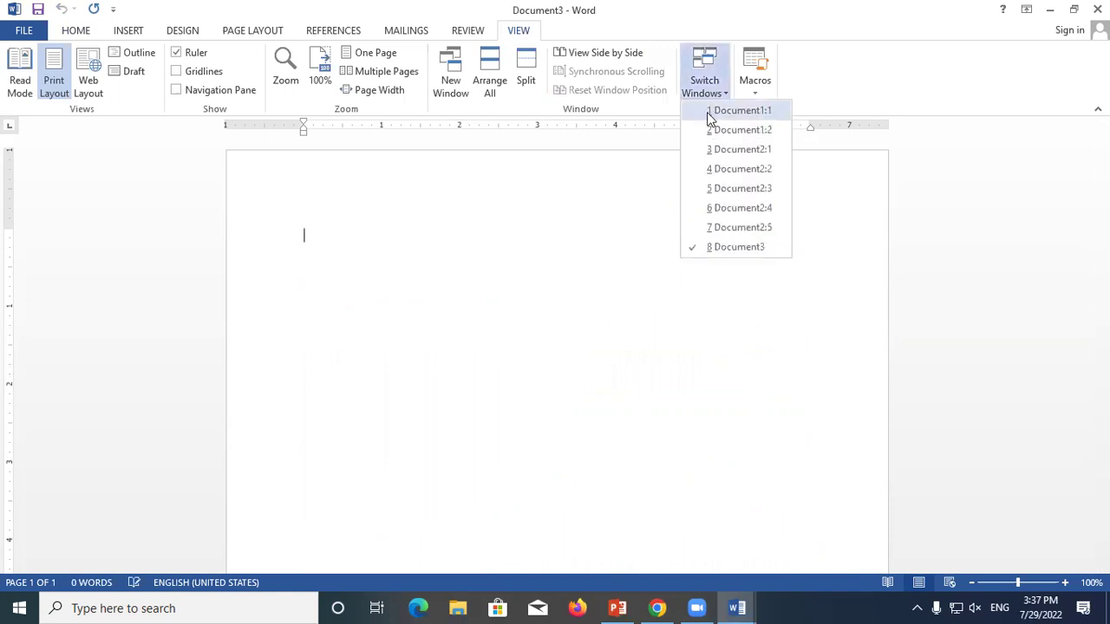
click(707, 112)
click(974, 334)
scroll(518, 317, down, 3)
scroll(516, 447, down, 3)
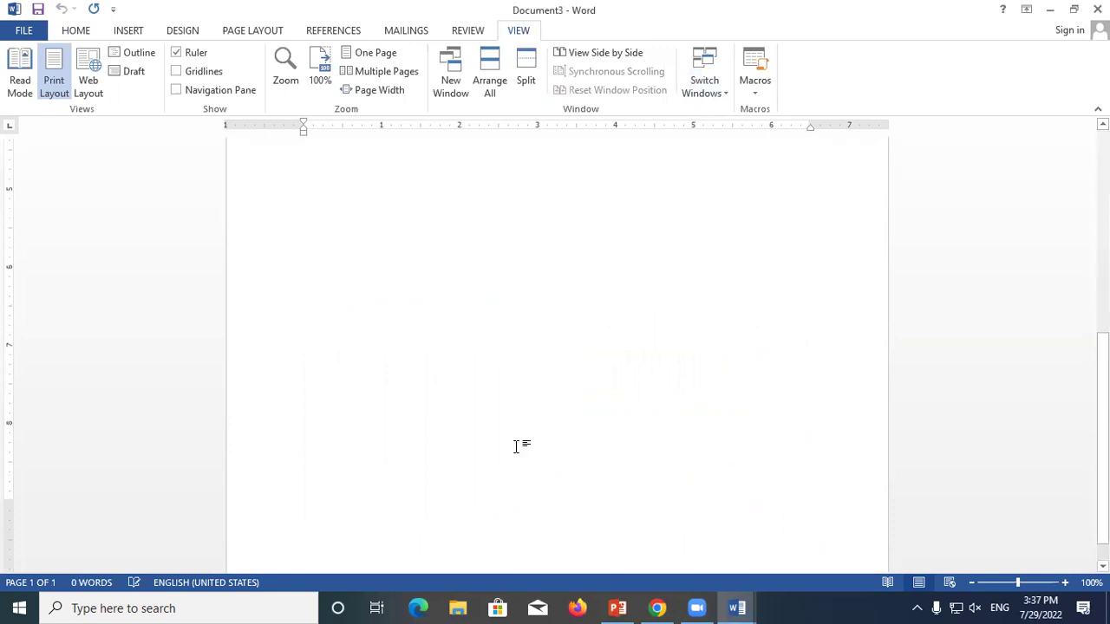
scroll(516, 447, up, 5)
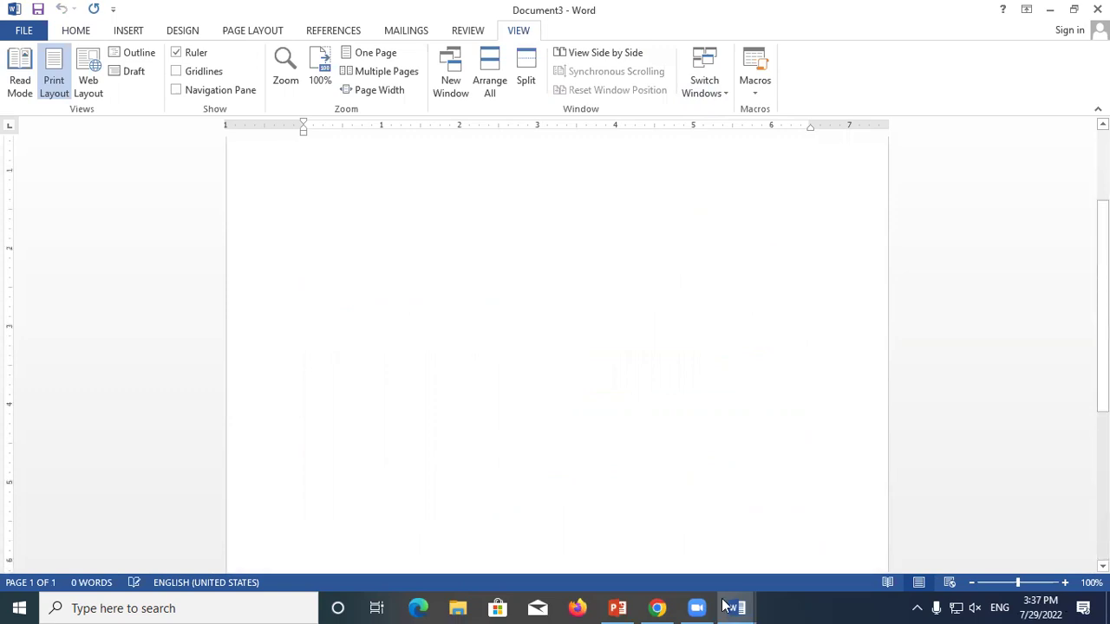
Step: Bring Document2:5 forward and restore it, close Document2:2, and minimize the browser
mouse_move(733, 607)
click(870, 546)
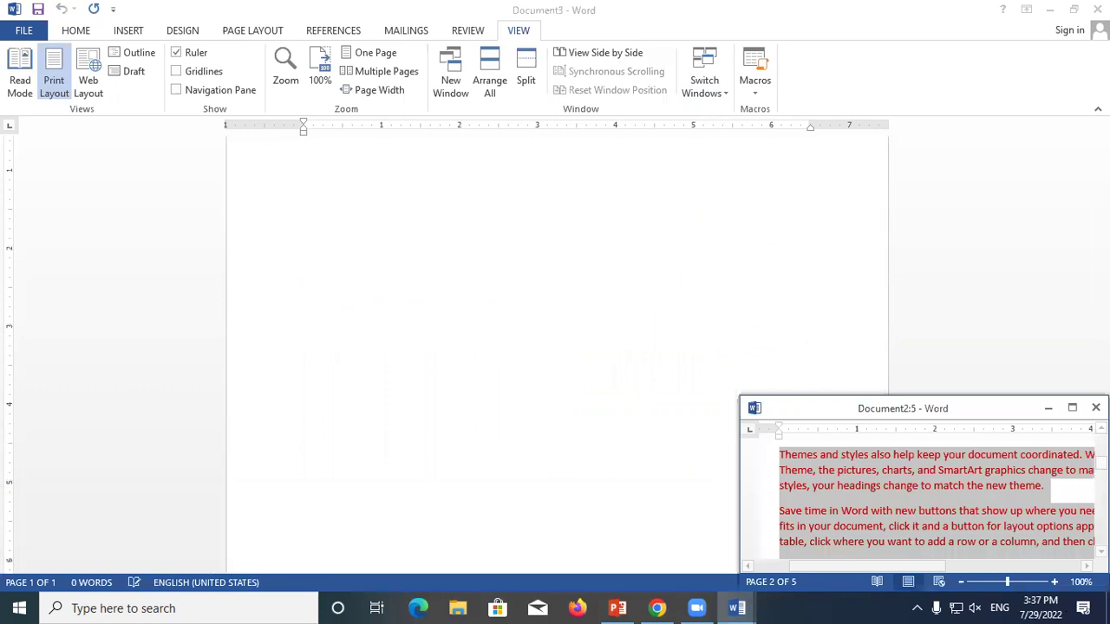
click(1073, 10)
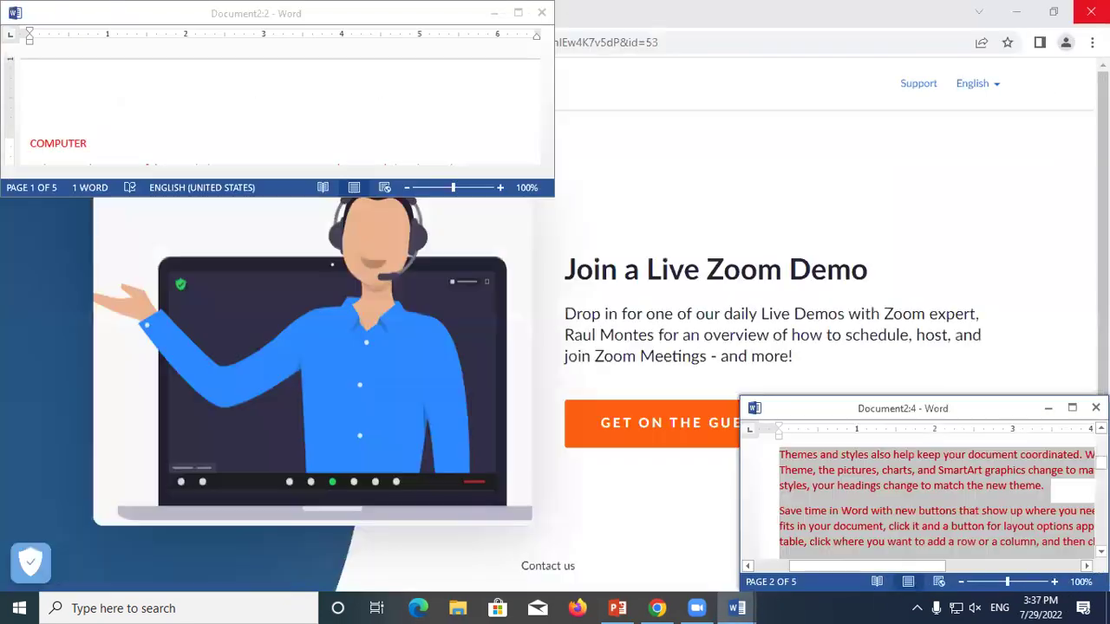
click(542, 12)
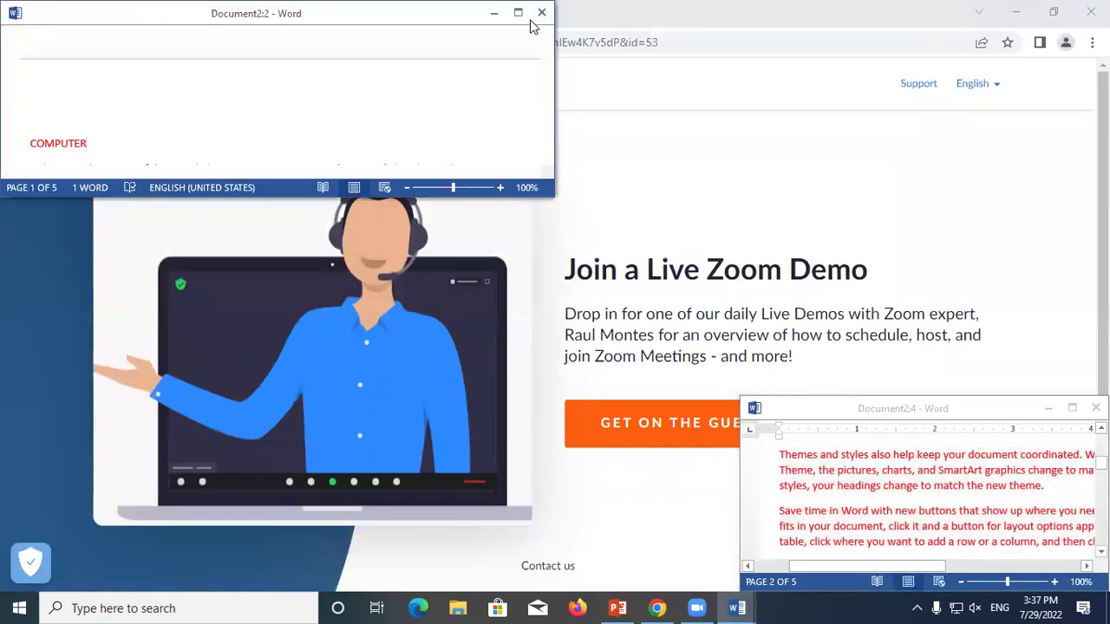
click(1016, 13)
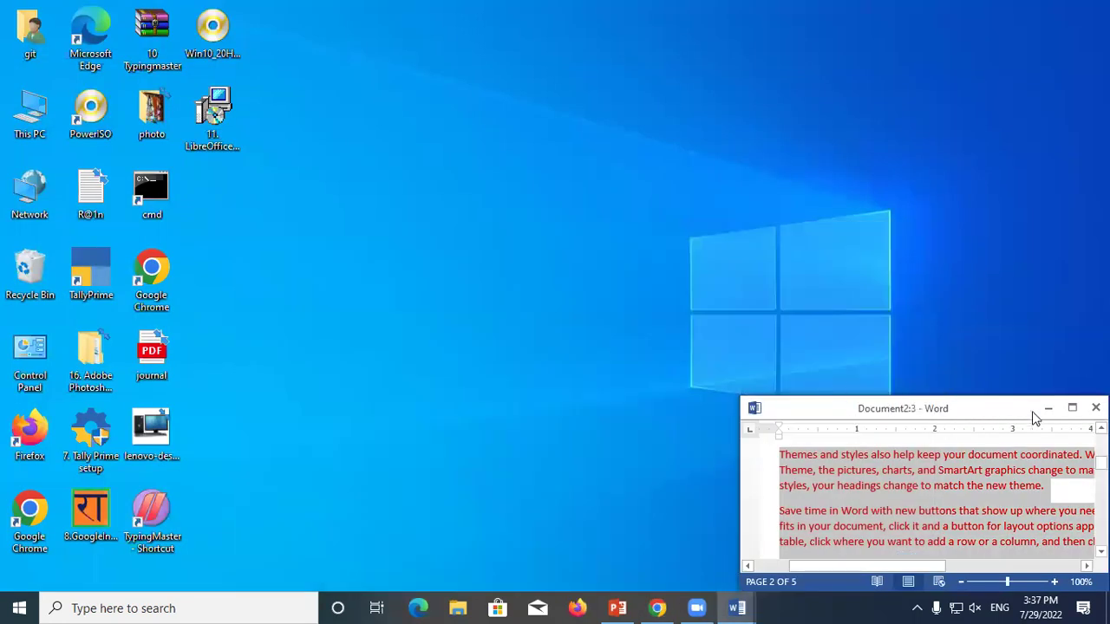
Step: Close the Document2:3 and Document1:2 windows
drag(1036, 412, 708, 266)
click(704, 272)
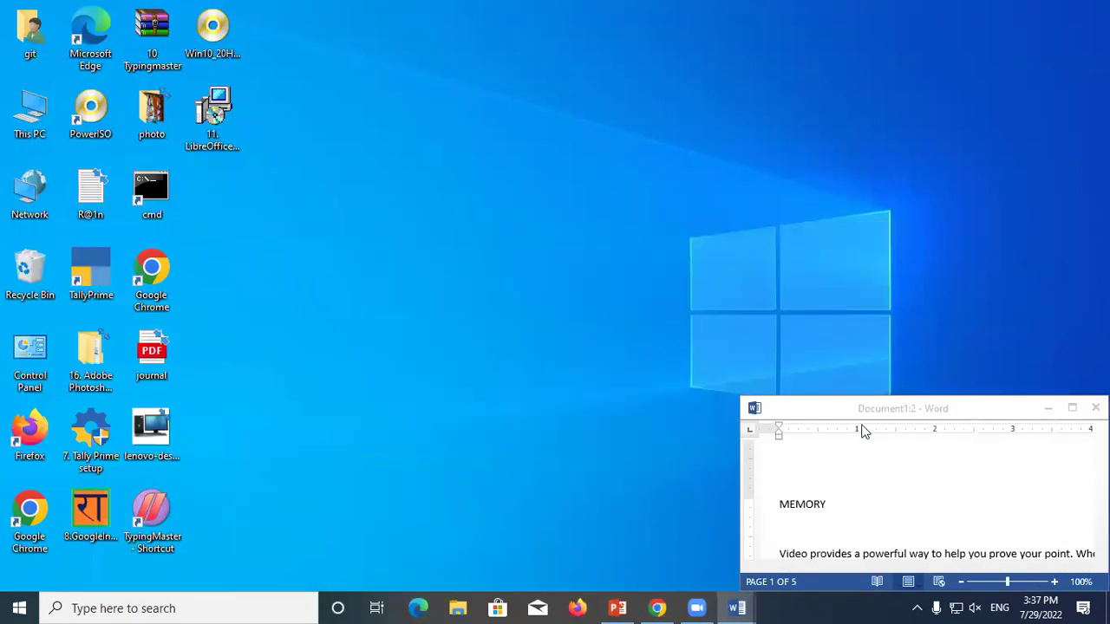
drag(1021, 410, 614, 193)
click(699, 190)
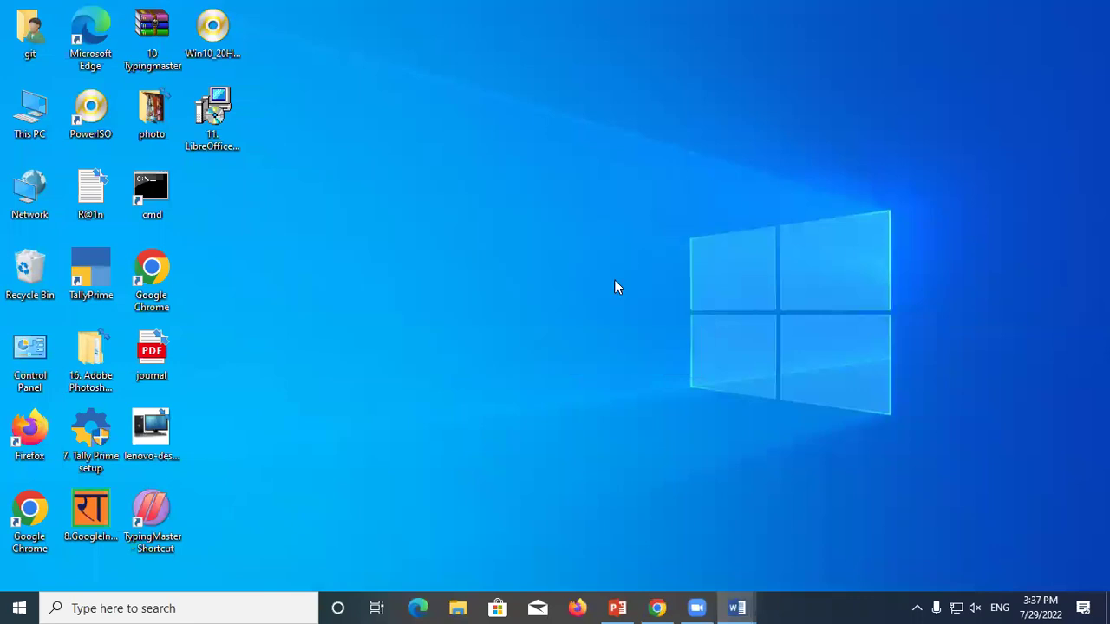
Step: Close the remaining Word windows, discarding Document2's changes, and dismiss the desktop menu
click(727, 606)
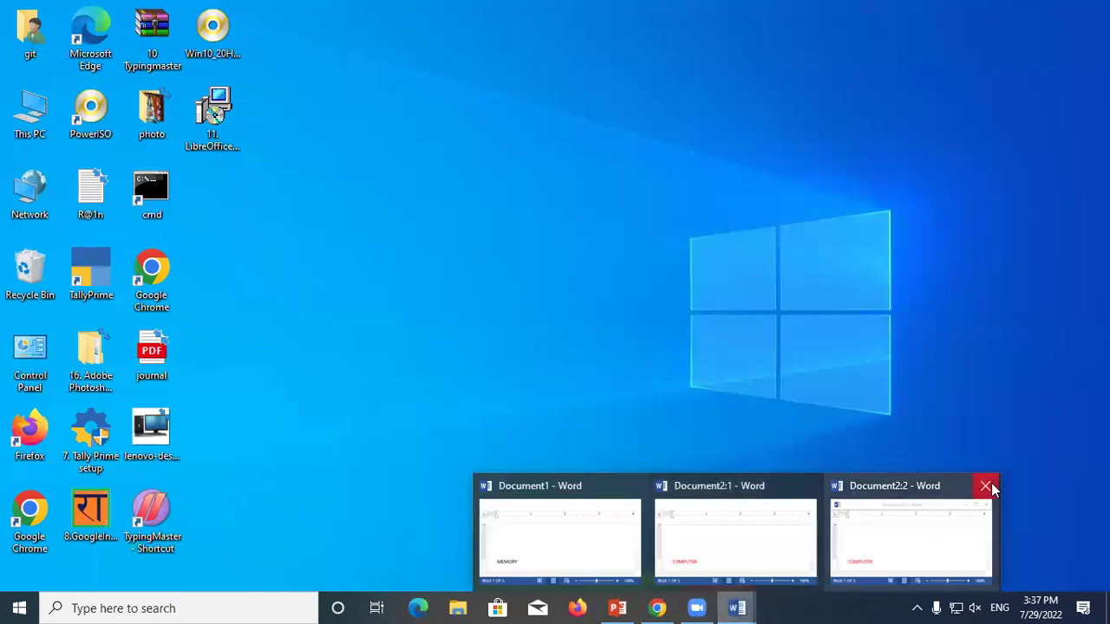
click(991, 483)
click(898, 492)
click(555, 337)
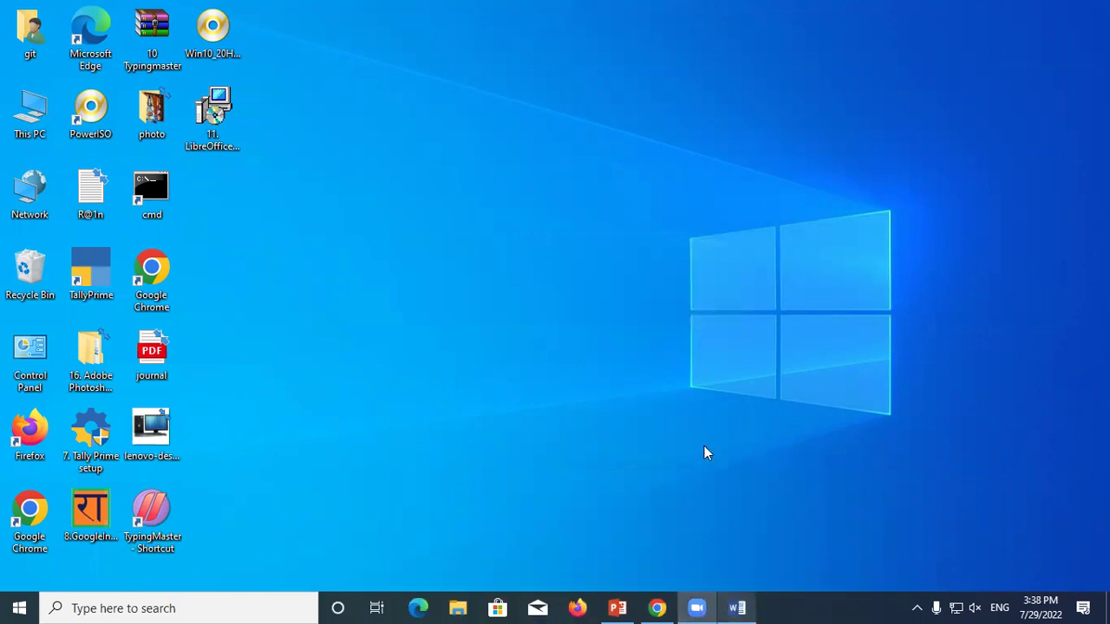
right_click(676, 327)
click(747, 606)
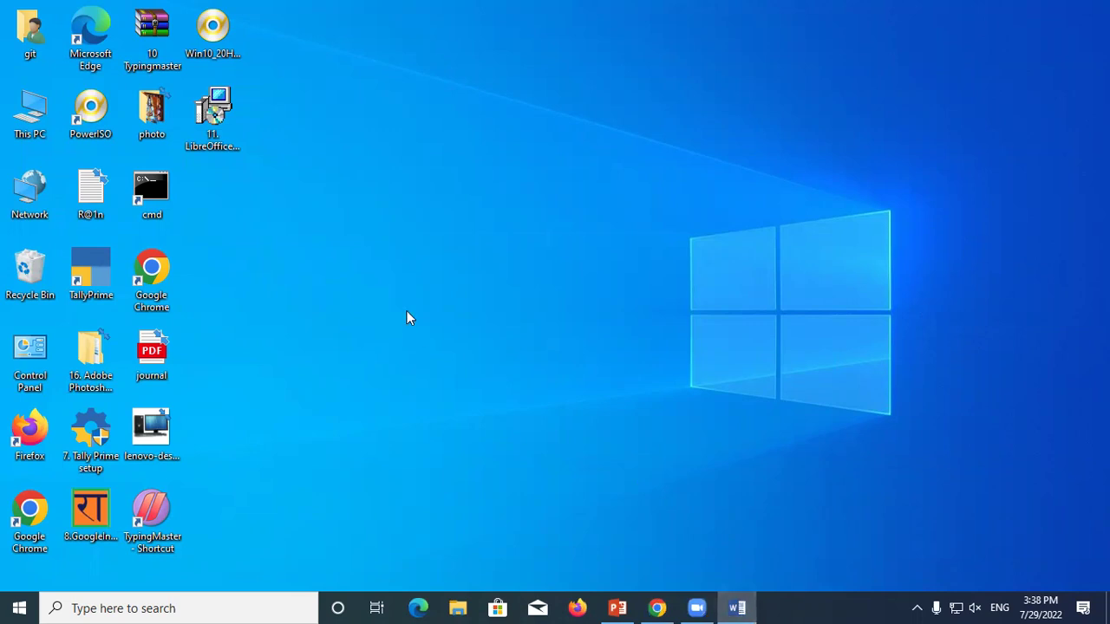
Step: Launch Word from the Run box and create a blank document
key(super+r)
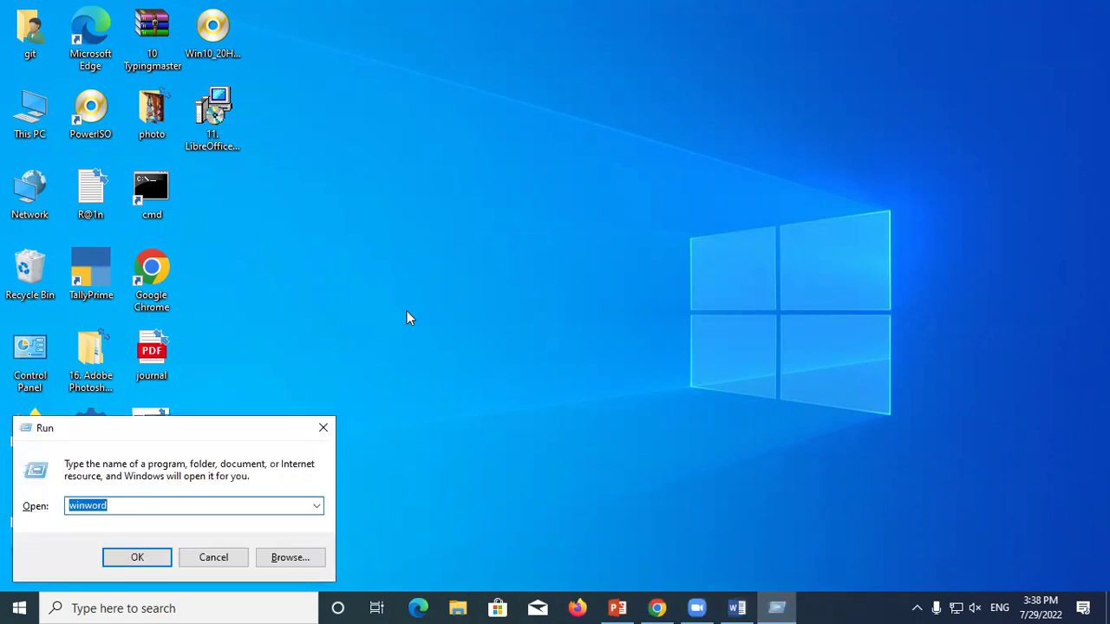
key(Return)
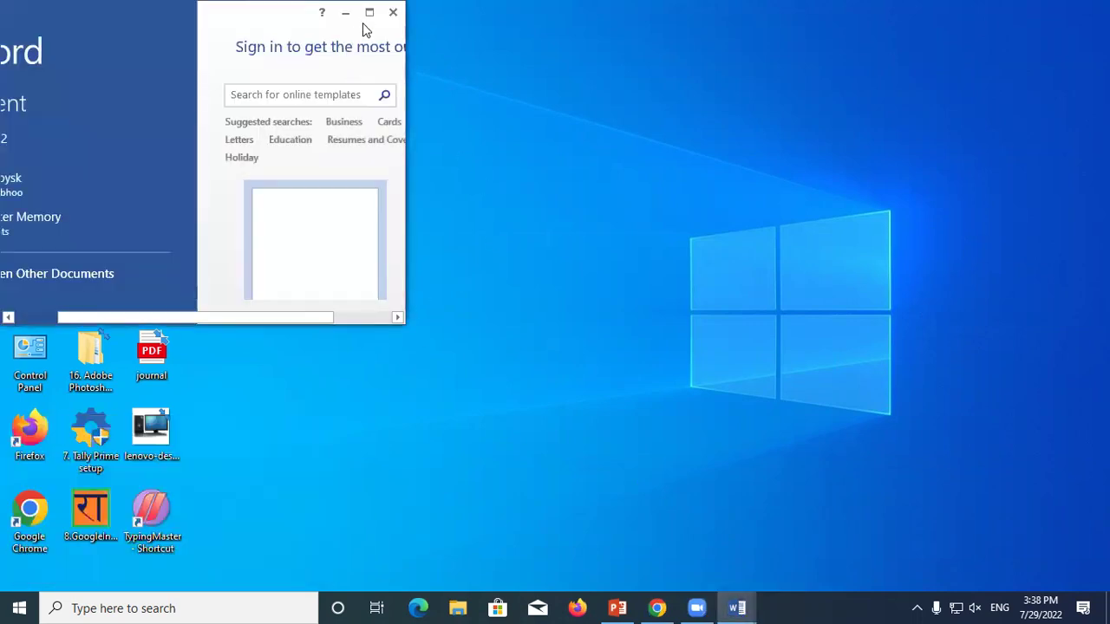
click(368, 15)
click(372, 169)
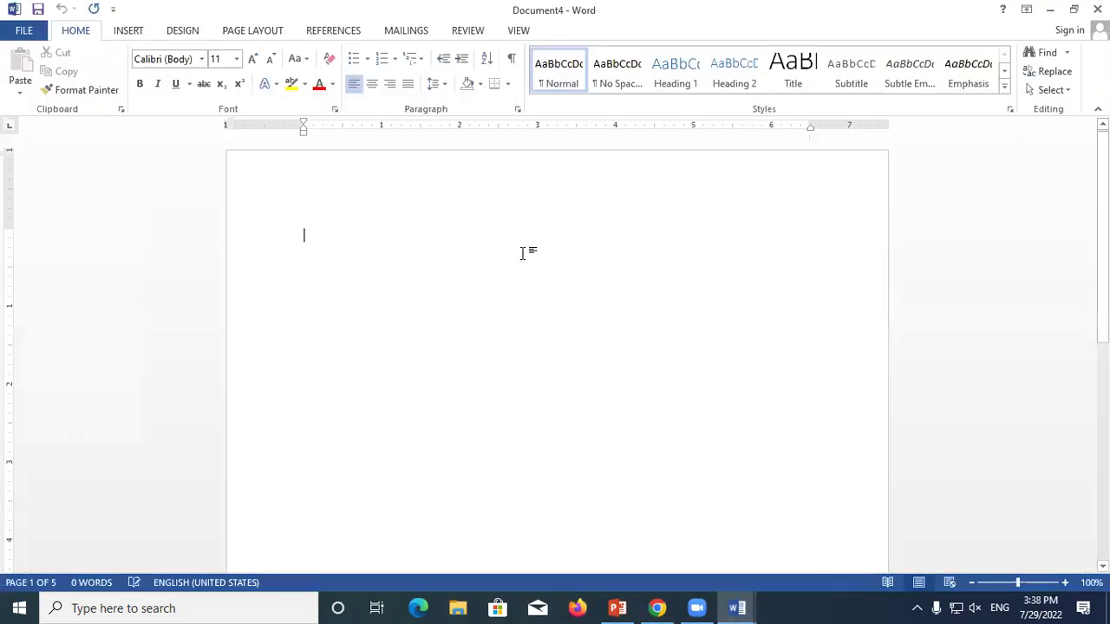
Step: Open extra windows of the document and fill it with =RAND sample paragraphs
click(518, 31)
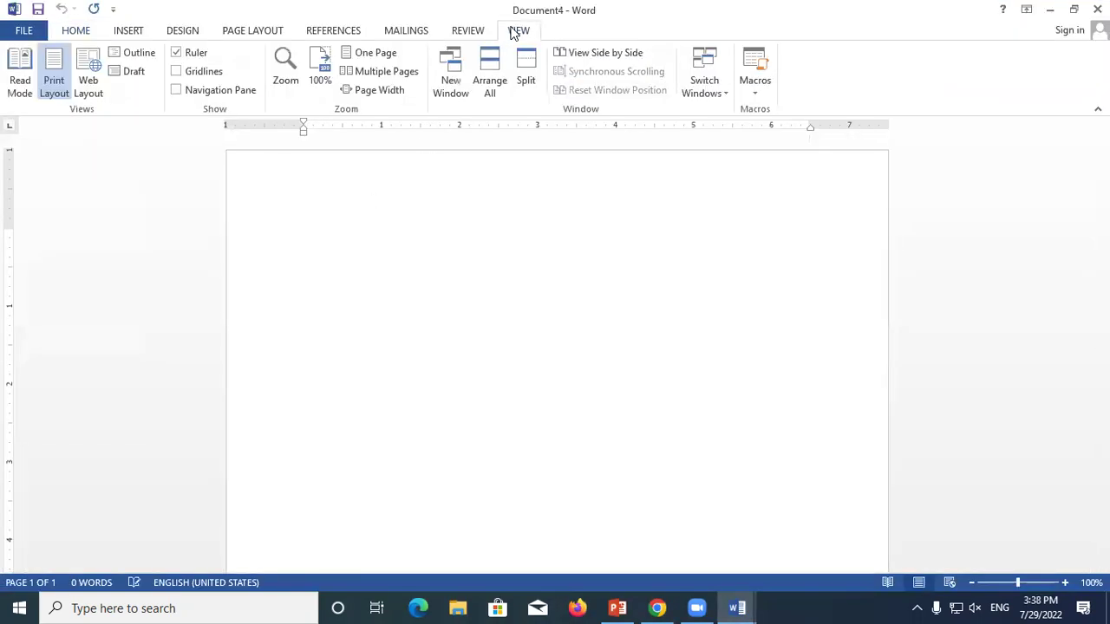
click(449, 62)
click(454, 66)
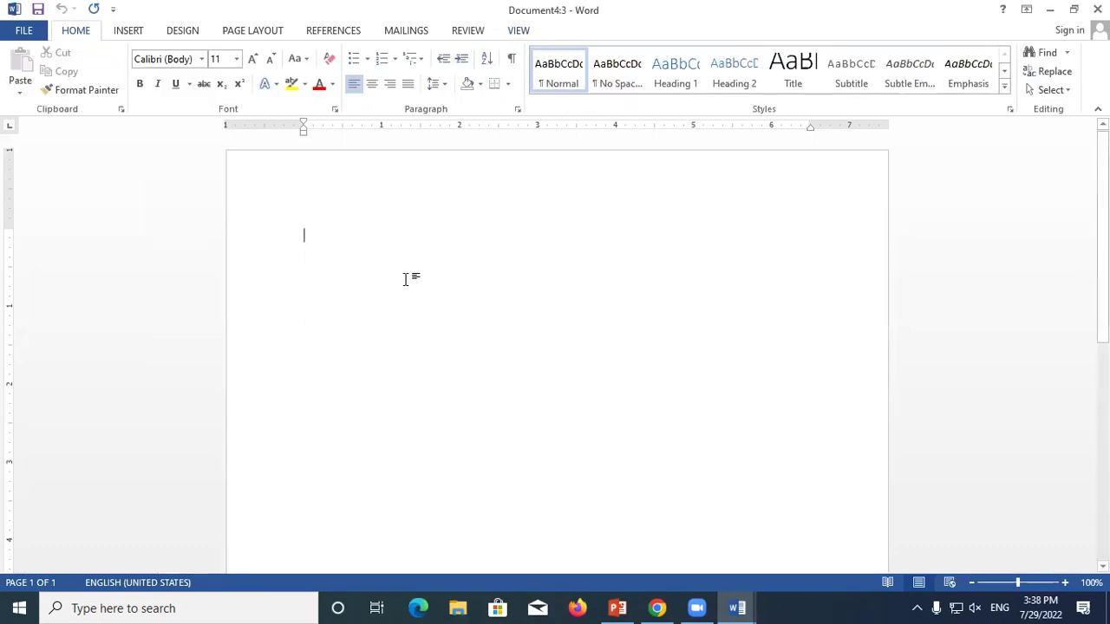
text(=RAND()
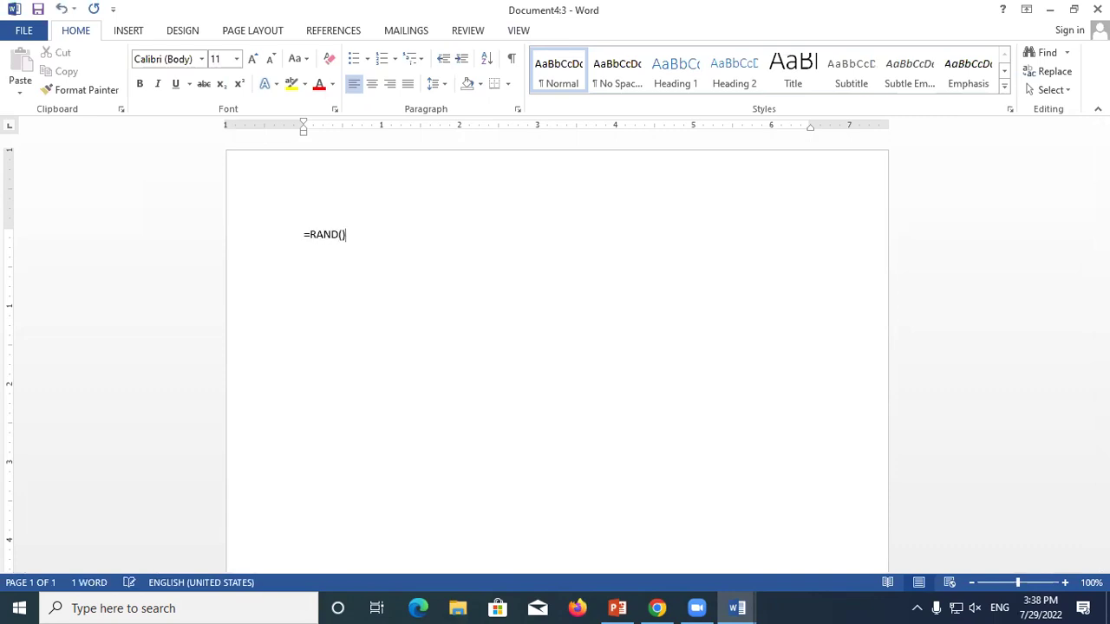
key(Return)
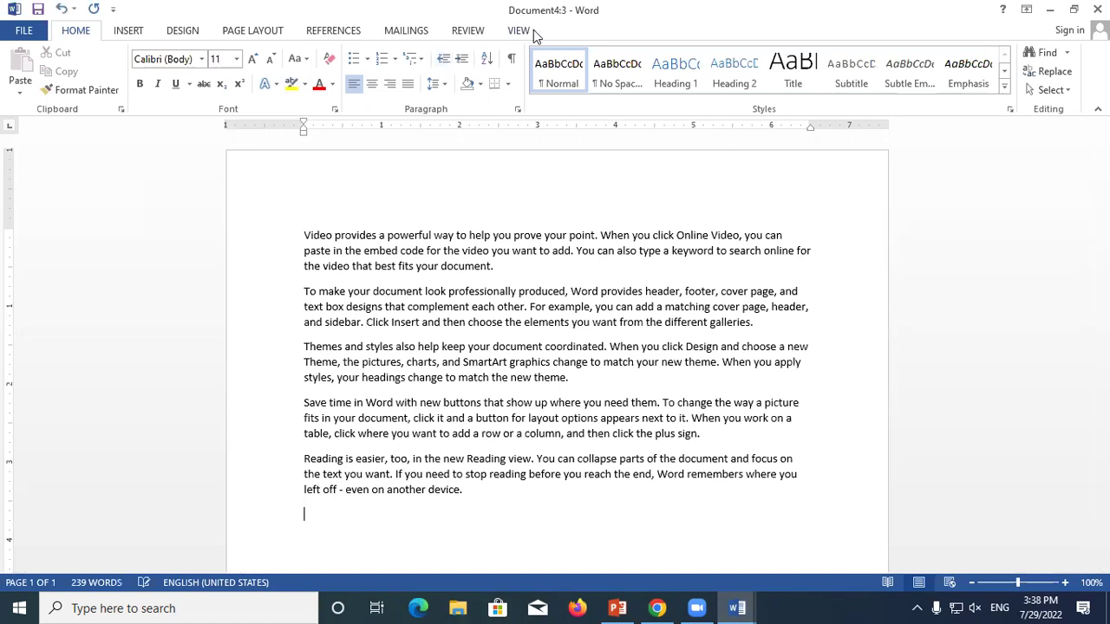
click(444, 69)
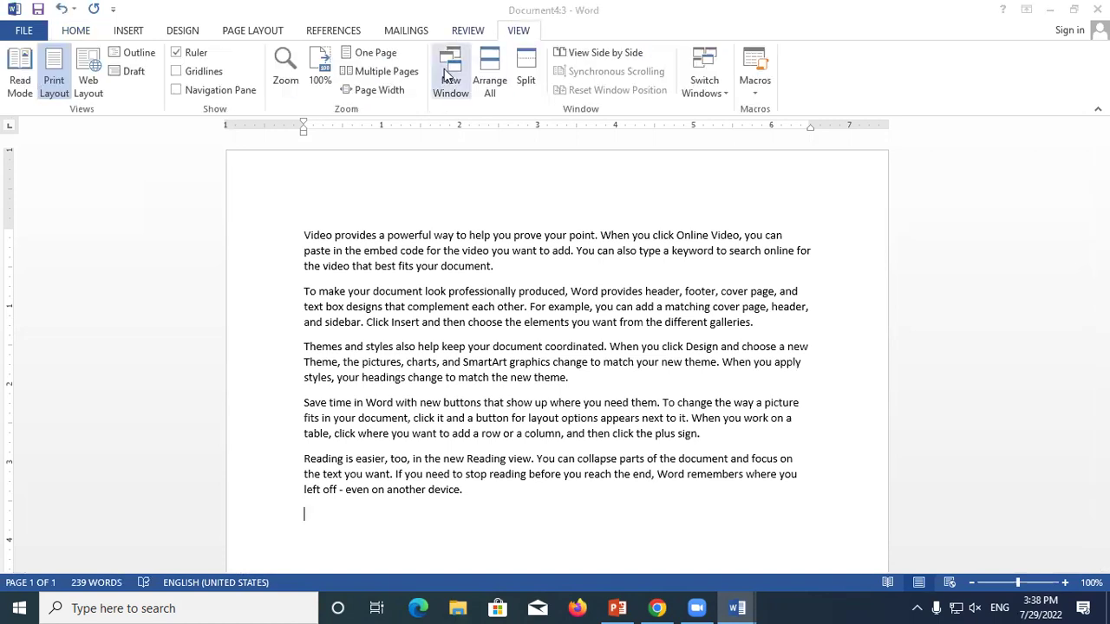
Step: Use Switch Windows to go to Document1, then to Document4:2
click(518, 30)
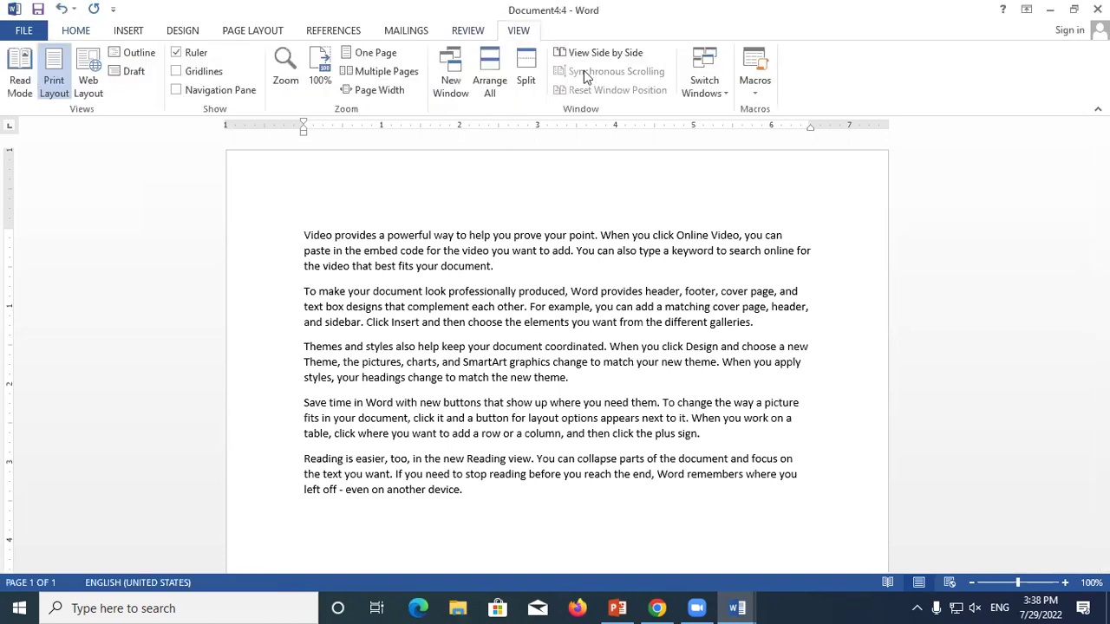
click(705, 82)
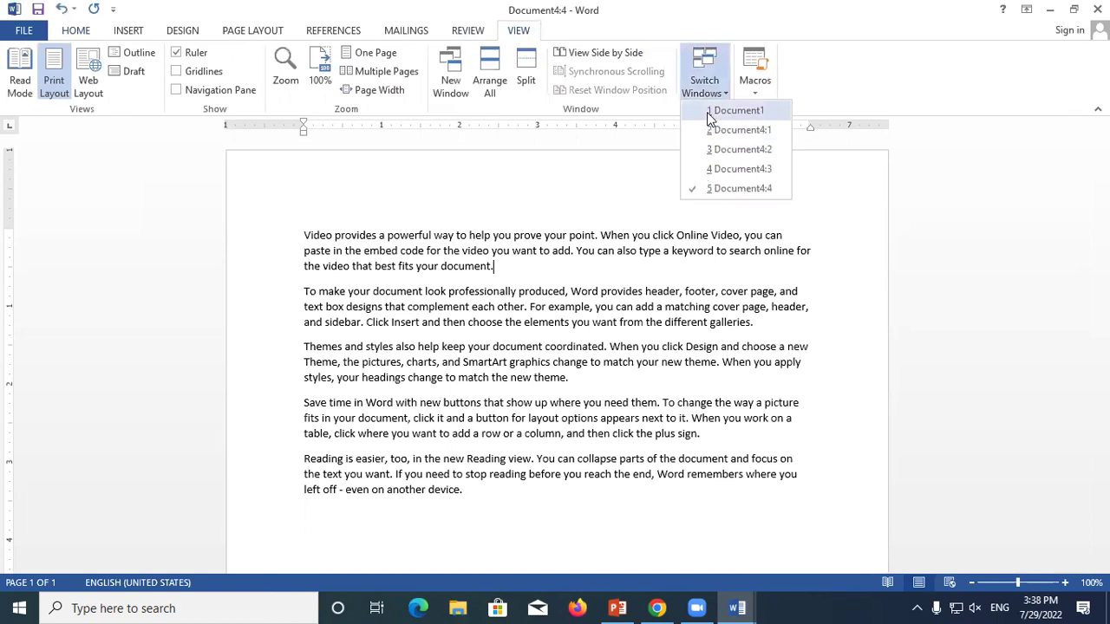
click(734, 110)
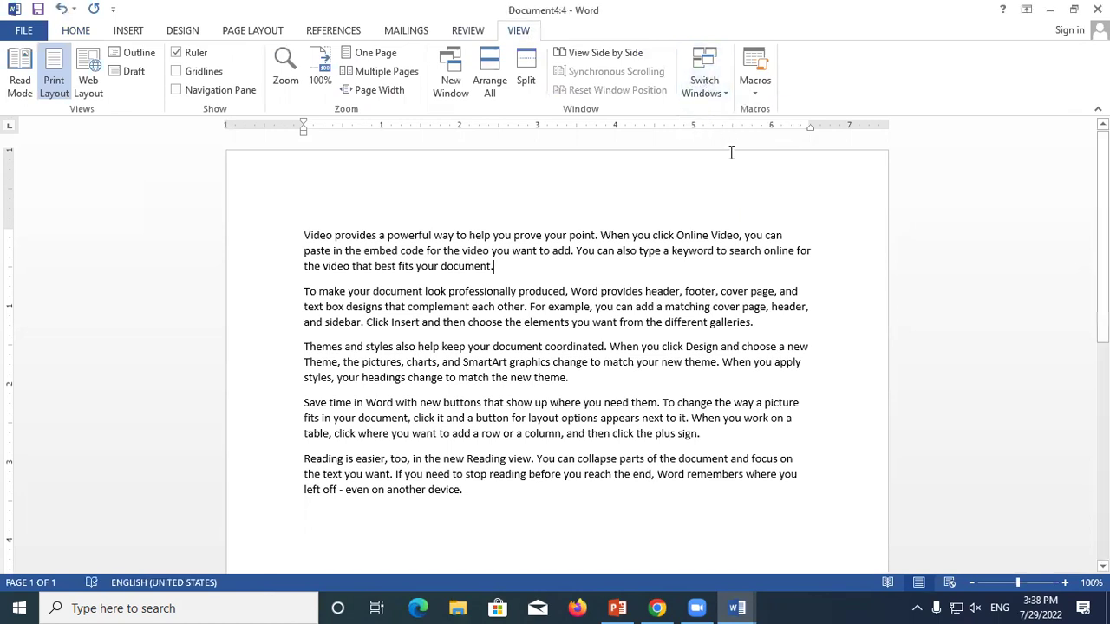
click(704, 87)
click(719, 150)
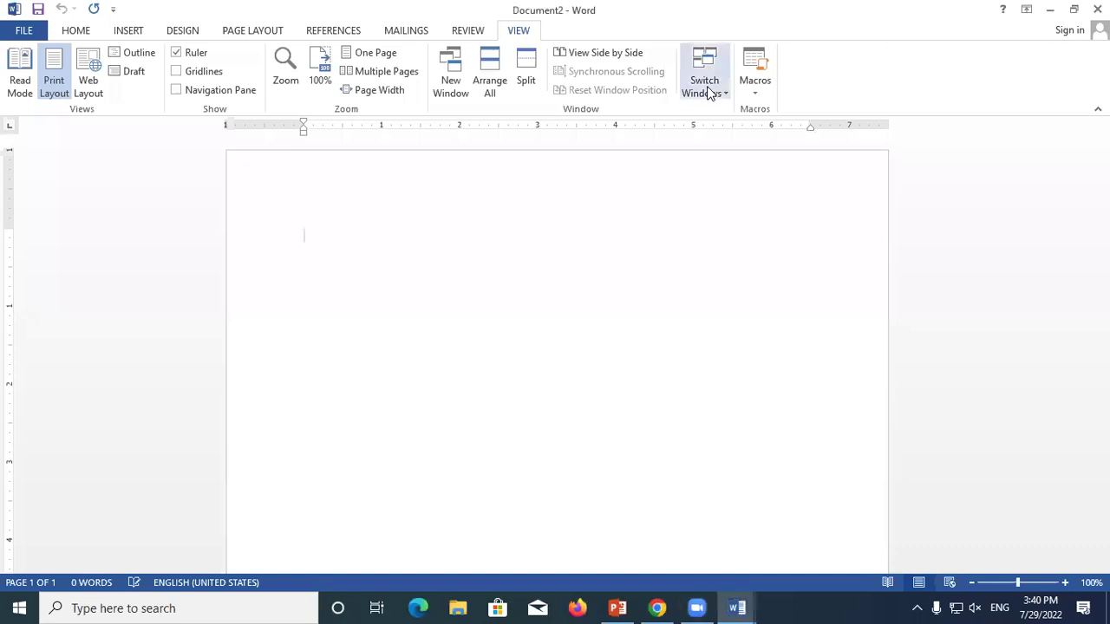
Step: Cycle through Document1:1, Document3 and Document2, then list Macros options in Document4
click(707, 91)
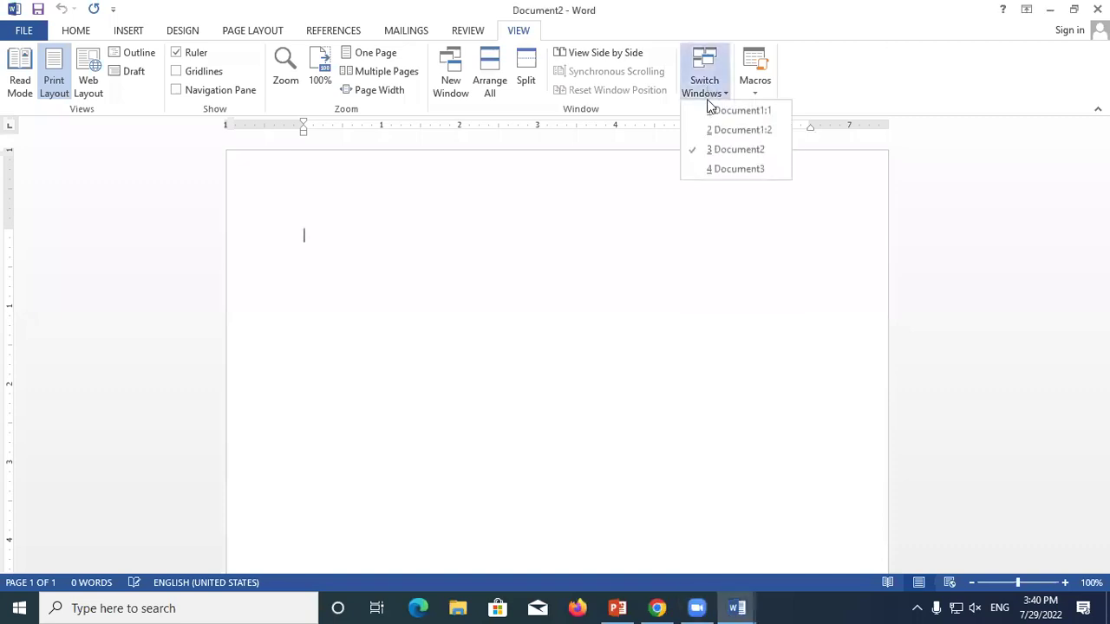
click(728, 110)
click(707, 87)
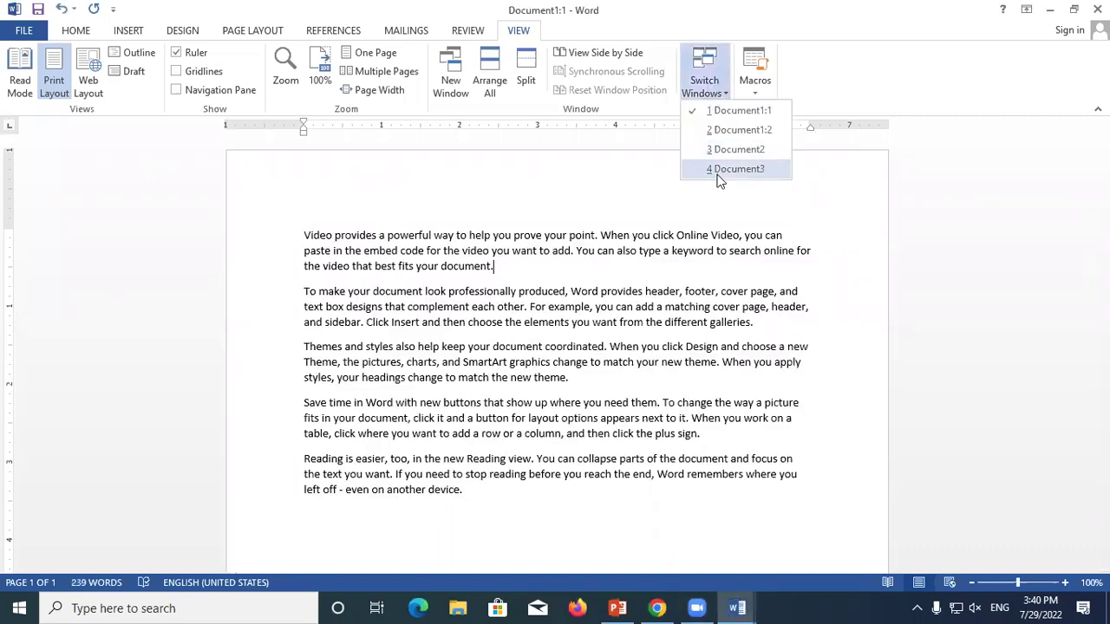
click(718, 171)
click(705, 86)
click(714, 148)
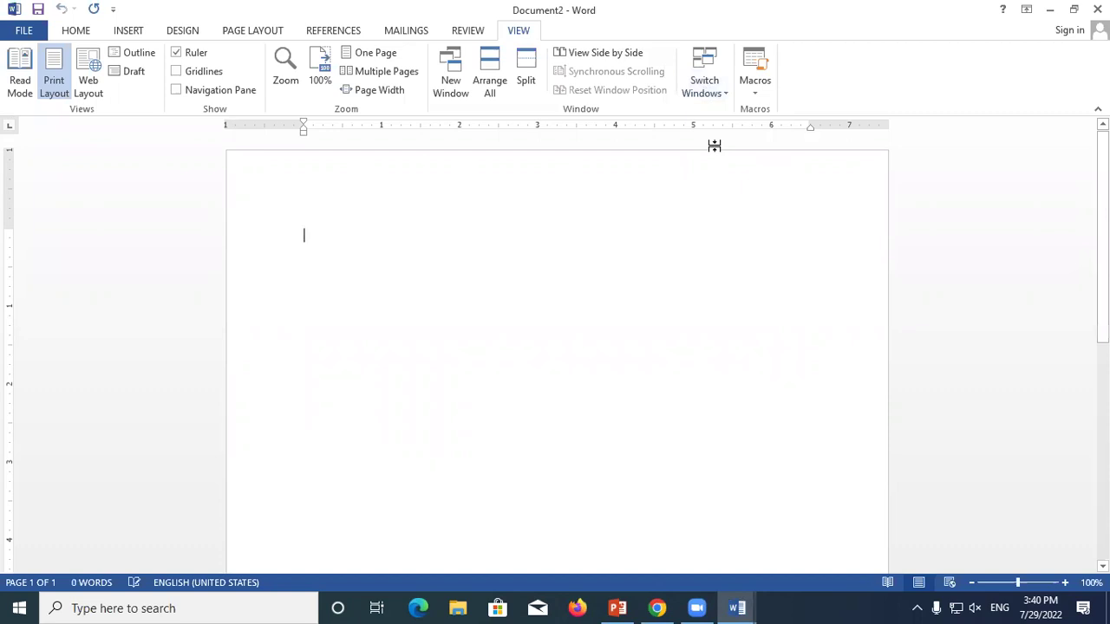
click(712, 97)
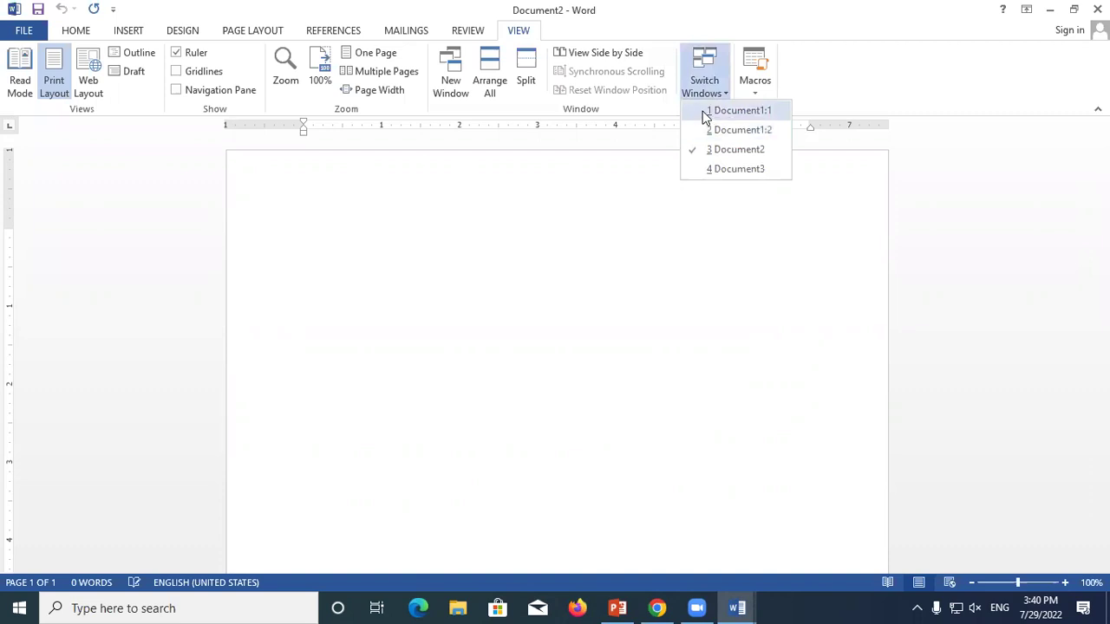
click(705, 111)
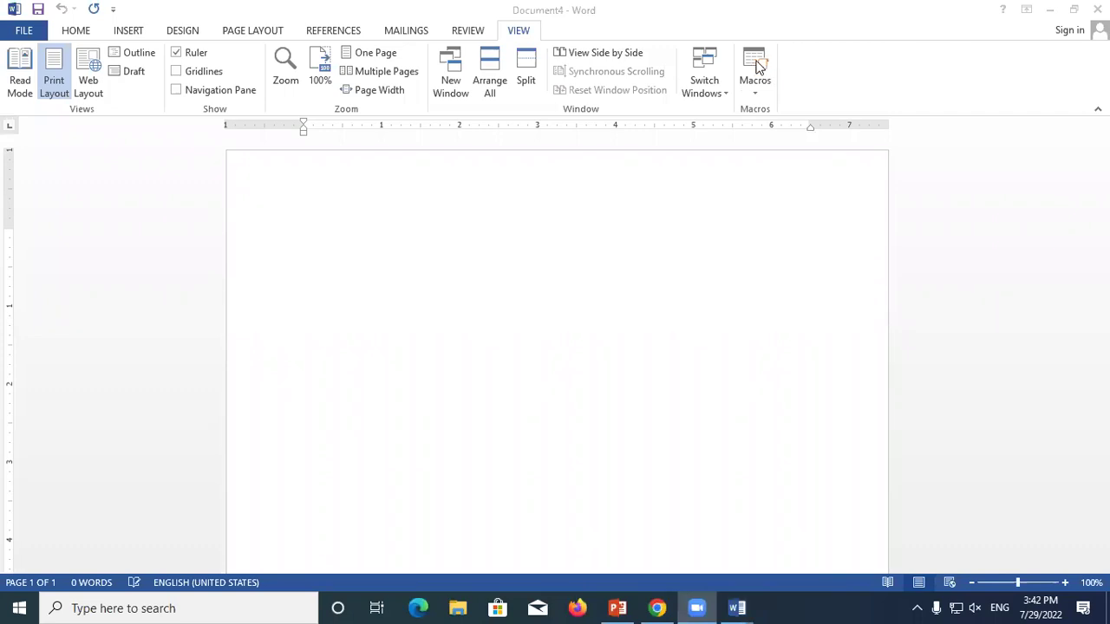
click(316, 220)
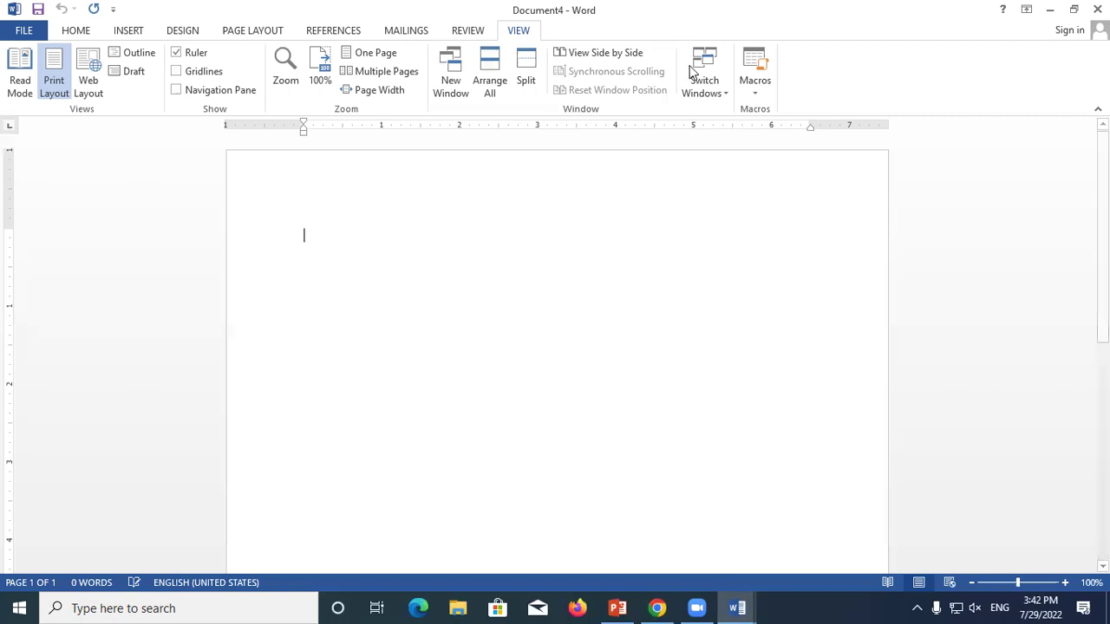
click(754, 94)
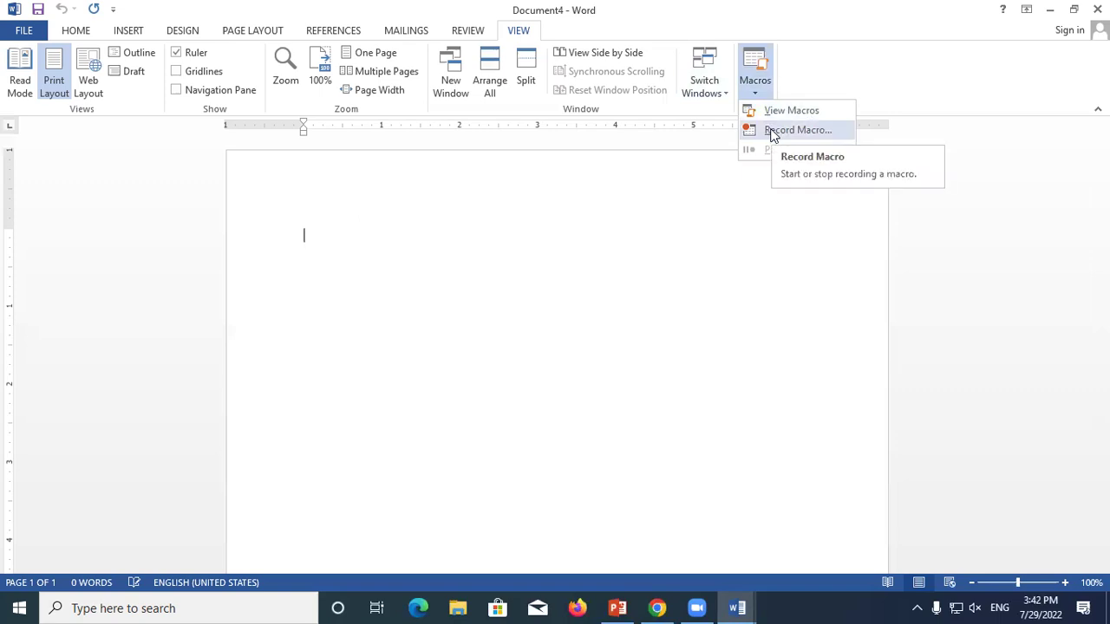
Step: Begin recording Macro1 in the Normal template with F3 assigned as its shortcut key
click(772, 131)
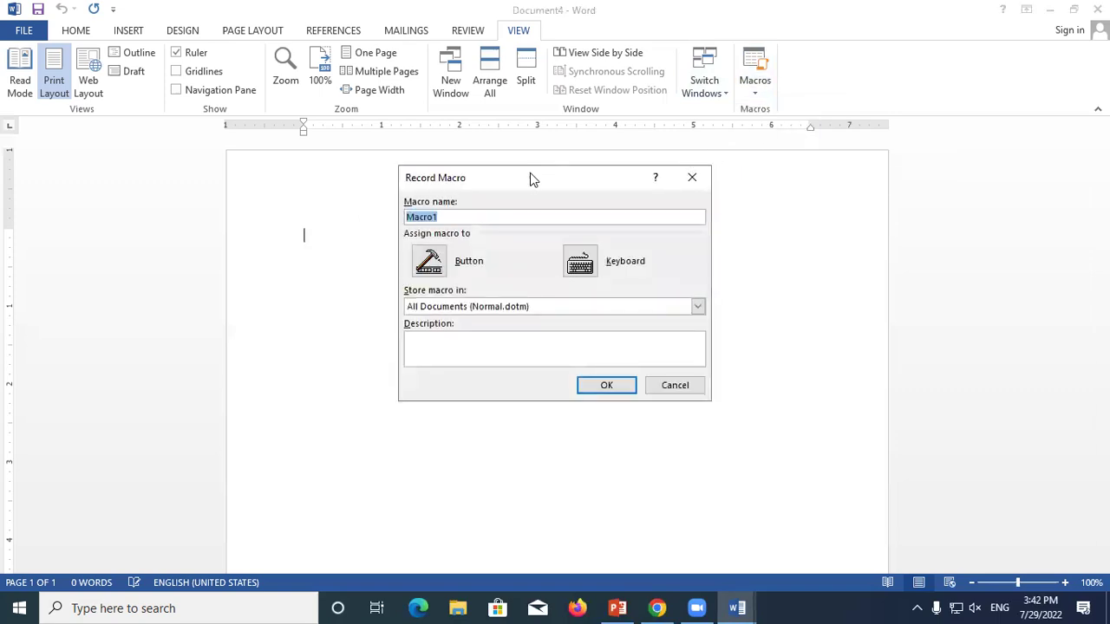
drag(456, 174, 352, 136)
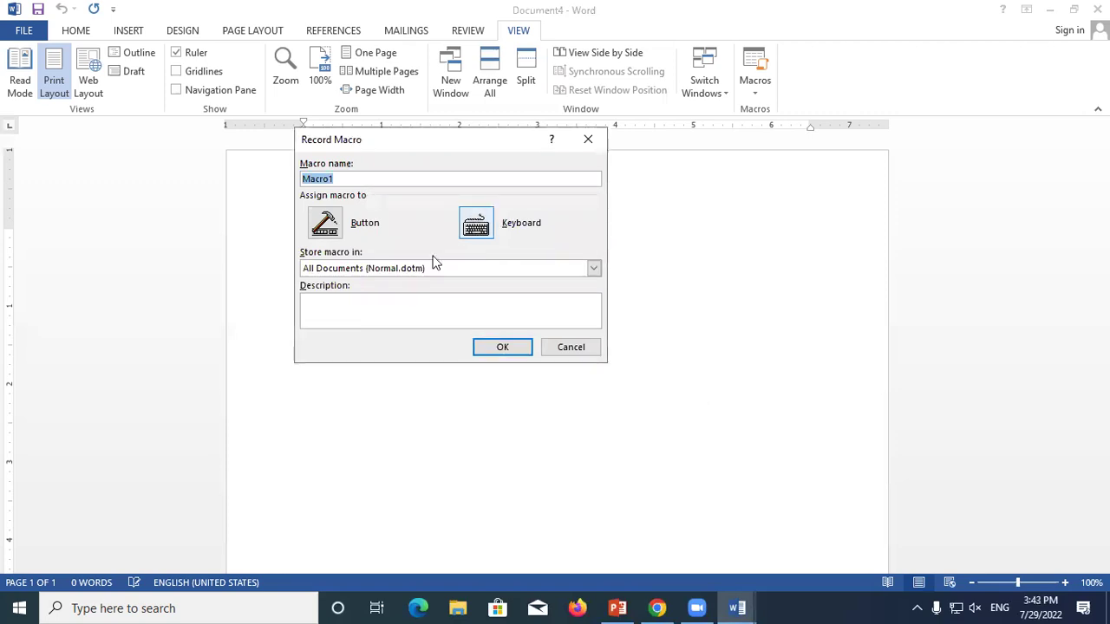
click(479, 227)
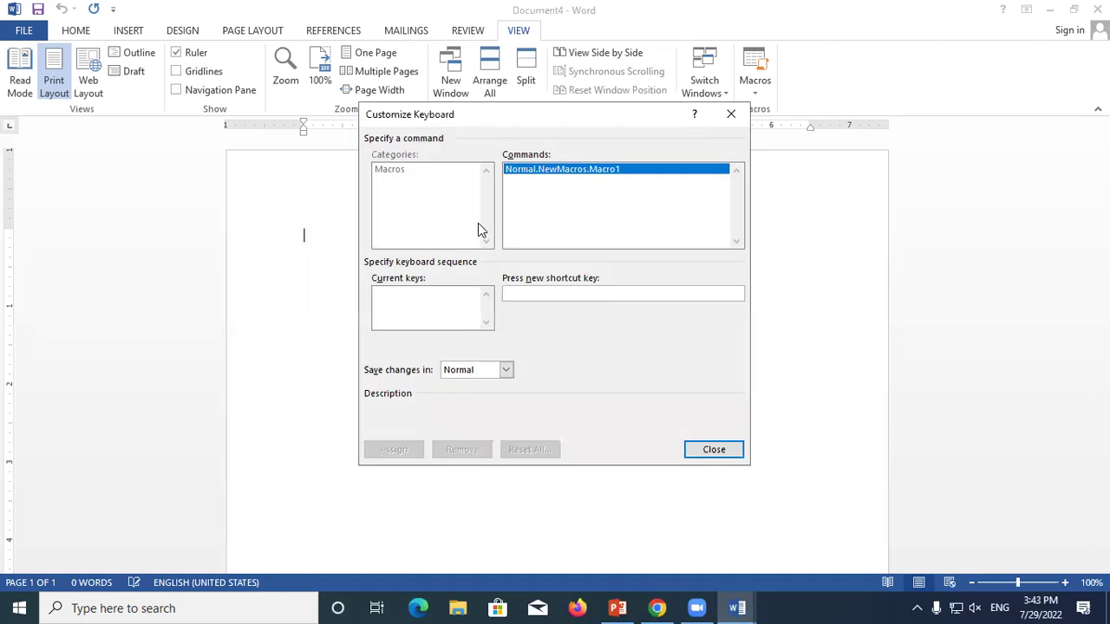
drag(468, 115, 320, 75)
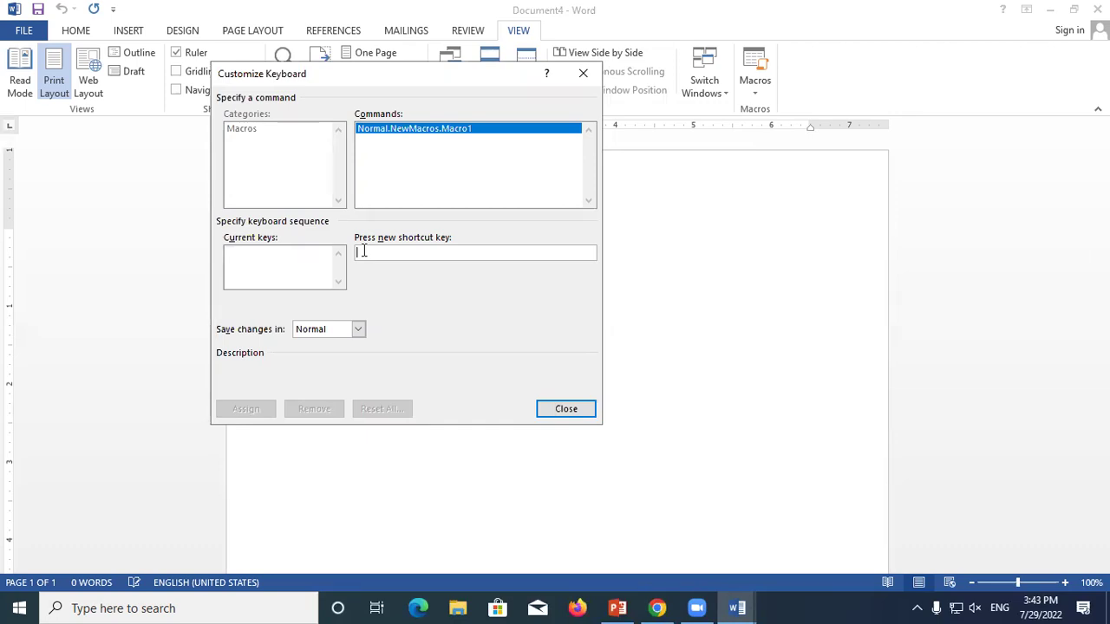
key(F3)
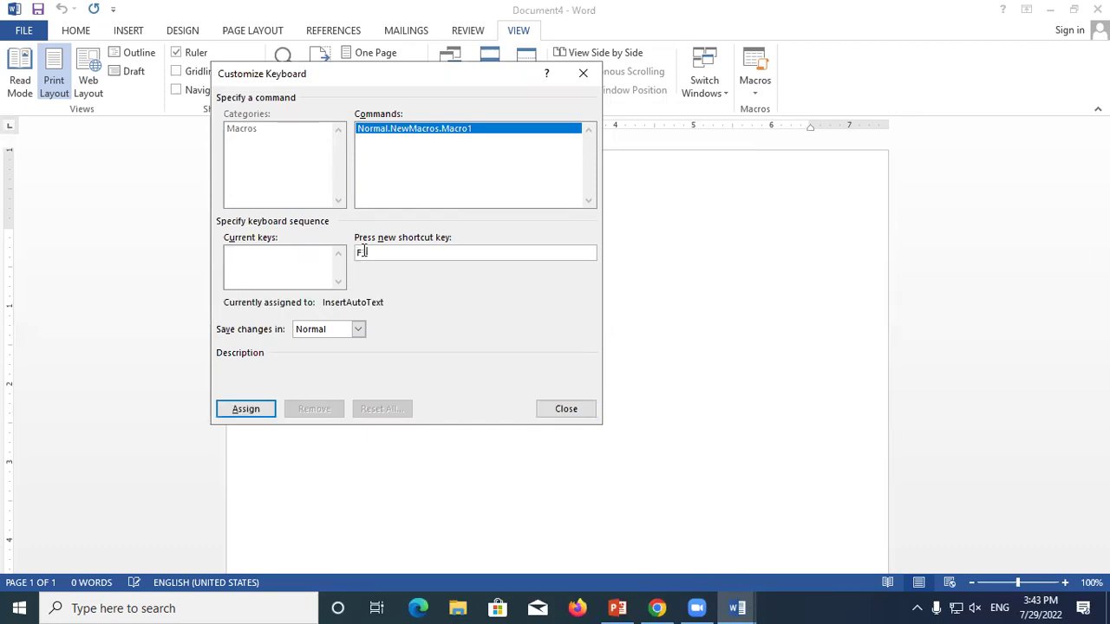
click(246, 410)
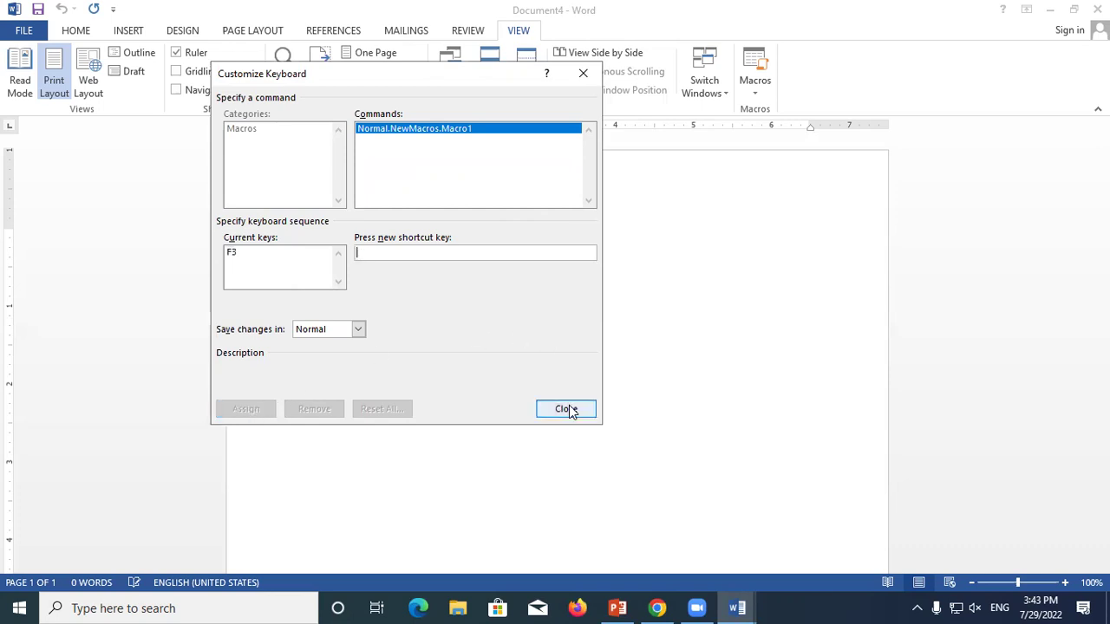
click(565, 409)
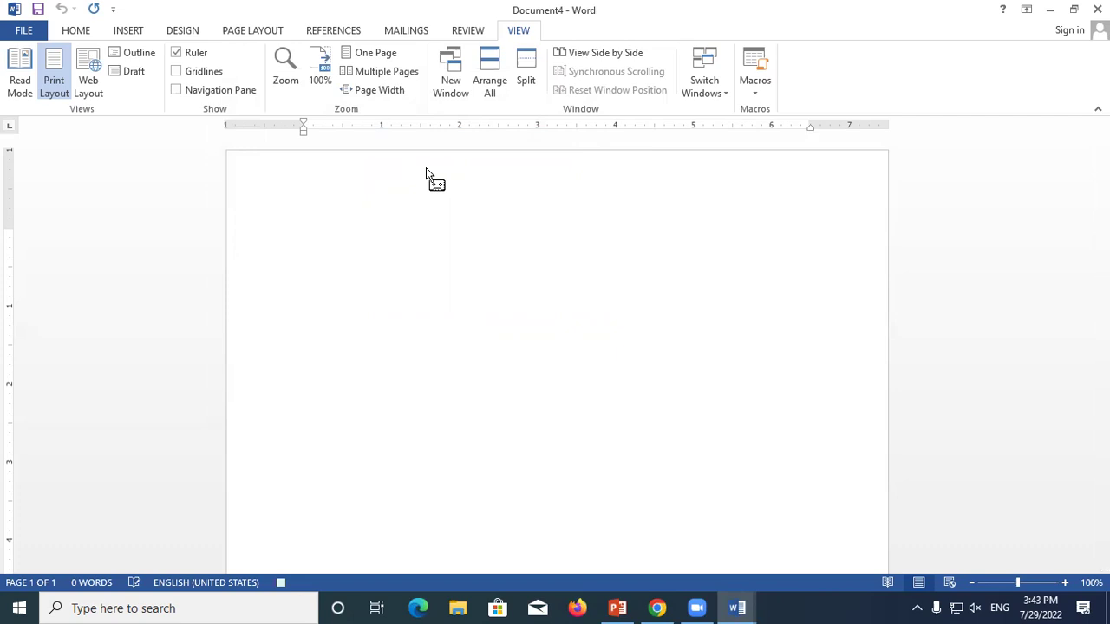
Step: Type 'GAYATRI INSTITUTE OF TECHNOLOGY', correcting typos, then go to the HOME tab
text(GAYATRI INSTTI)
key(BackSpace)
key(BackSpace)
text(ITU)
key(BackSpace)
text(UTE OF TECHNOLOGY)
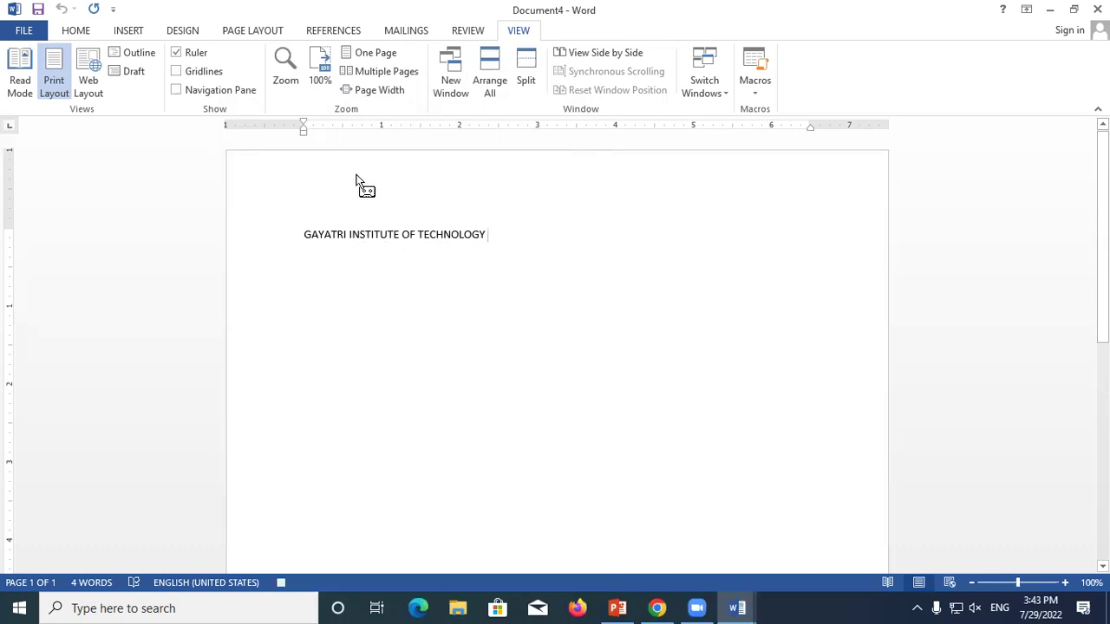
click(78, 33)
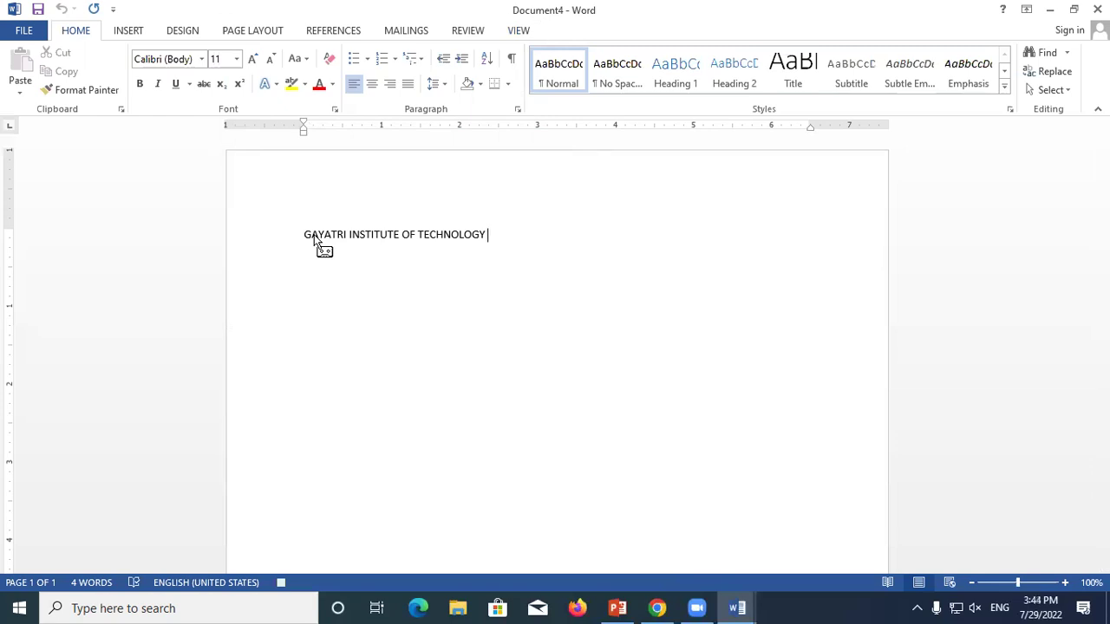
Step: Stop the Macro1 recording and add a new paragraph below the title
click(516, 33)
click(755, 91)
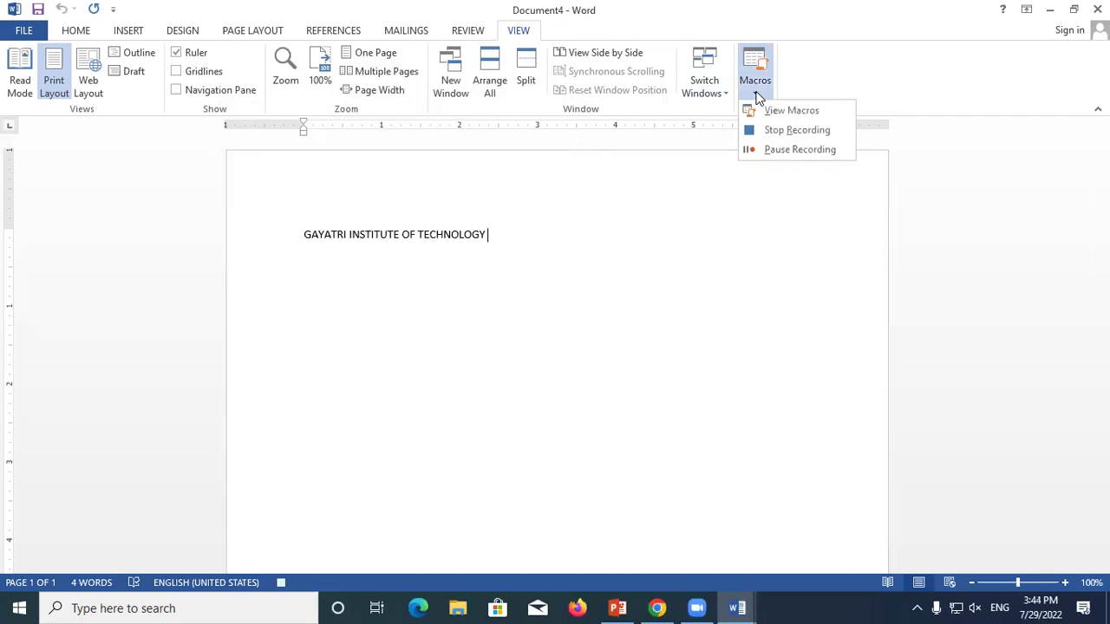
click(780, 131)
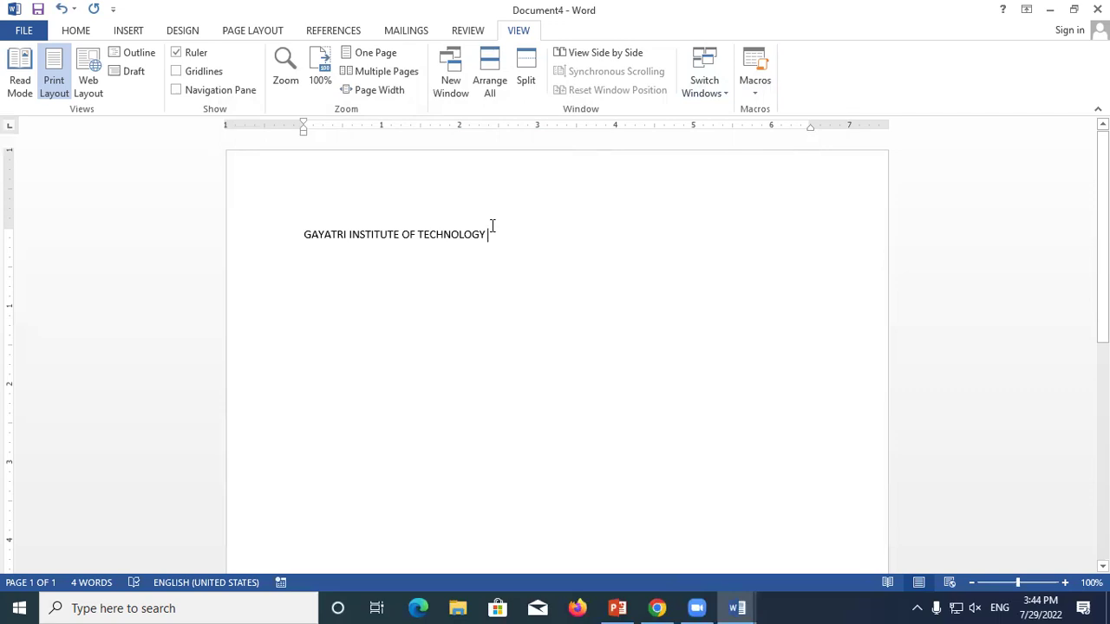
key(Return)
key(Return)
Step: Run Macro1 from View Macros to insert GAYATRI INSTITUTE OF TECHNOLOGY
click(753, 91)
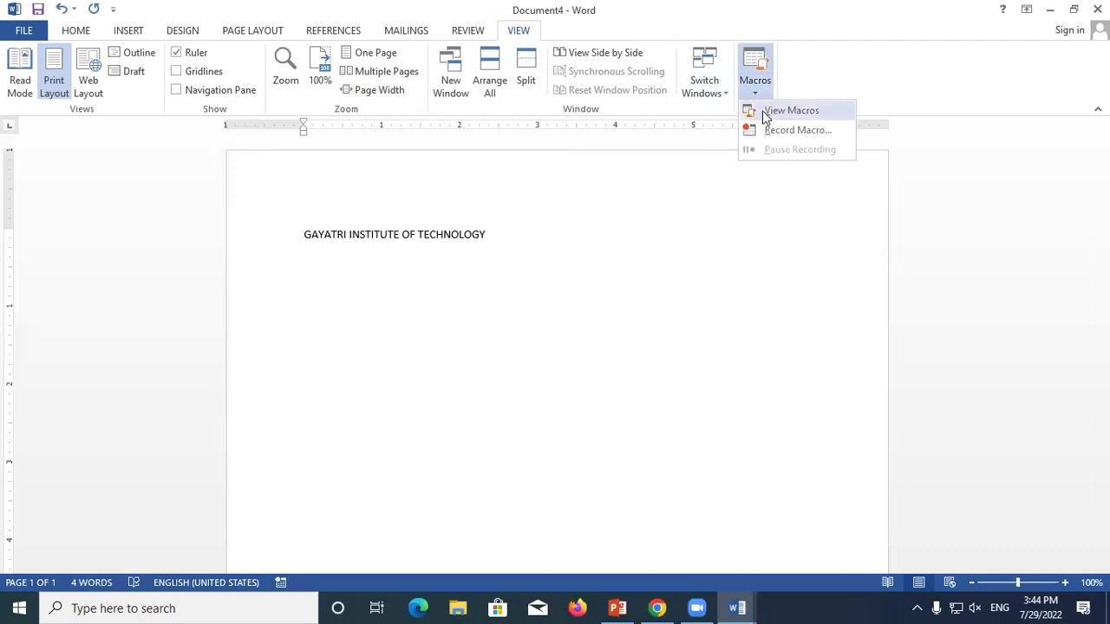
click(765, 113)
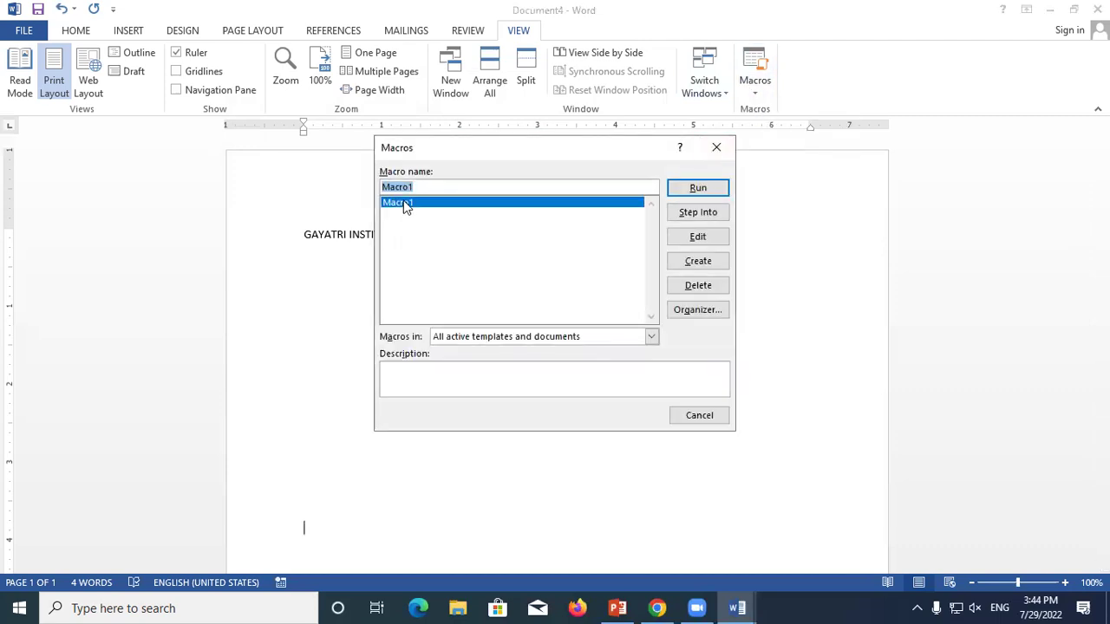
click(678, 187)
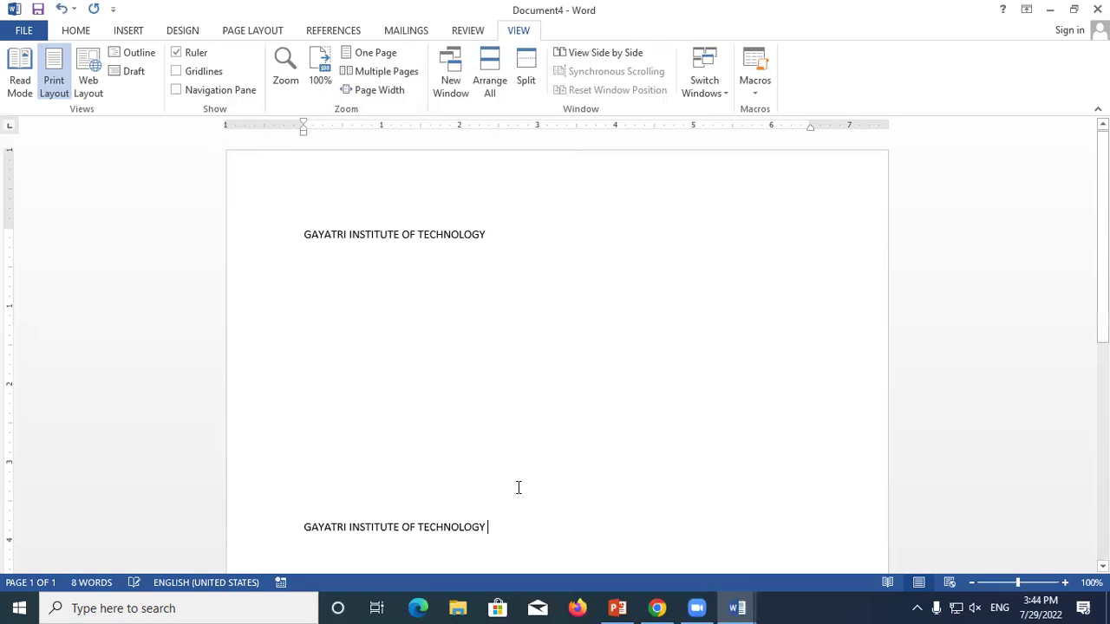
scroll(560, 425, down, 3)
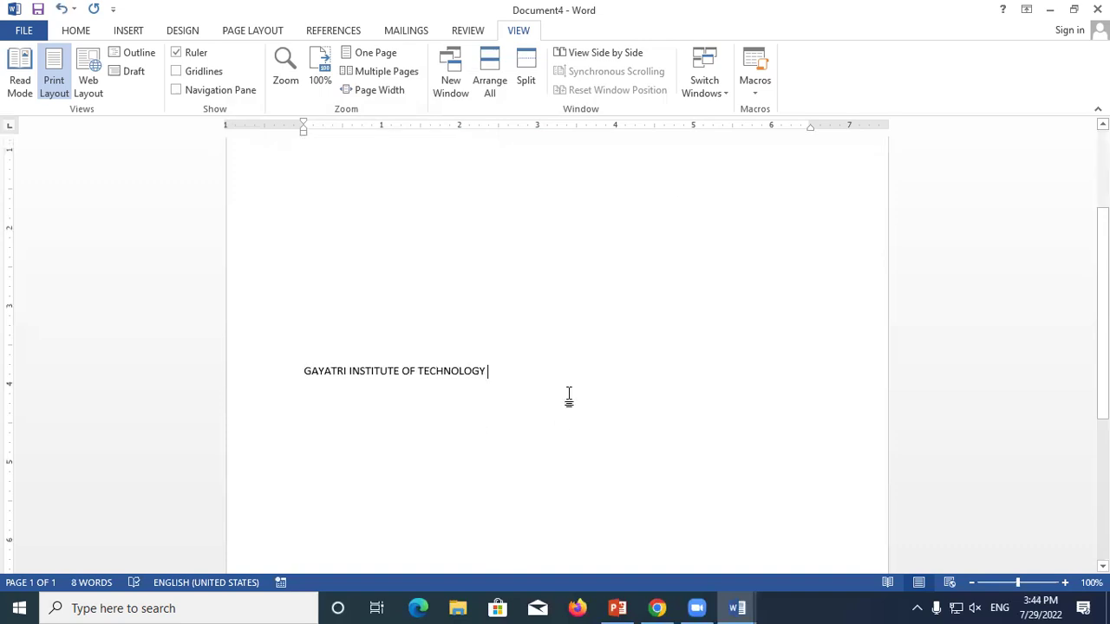
Step: Start a new line and replay the macro twice more to repeat the institute name
key(Return)
key(Return)
key(Return)
key(Return)
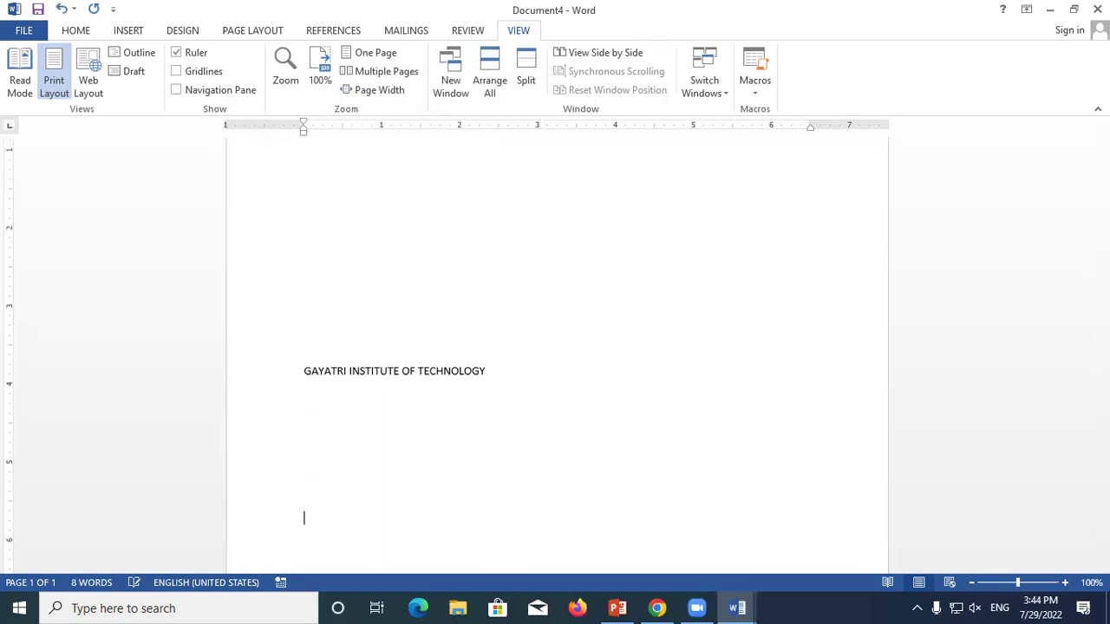
text(GAYATRI INSTITUTE OF TECHNOLOGY)
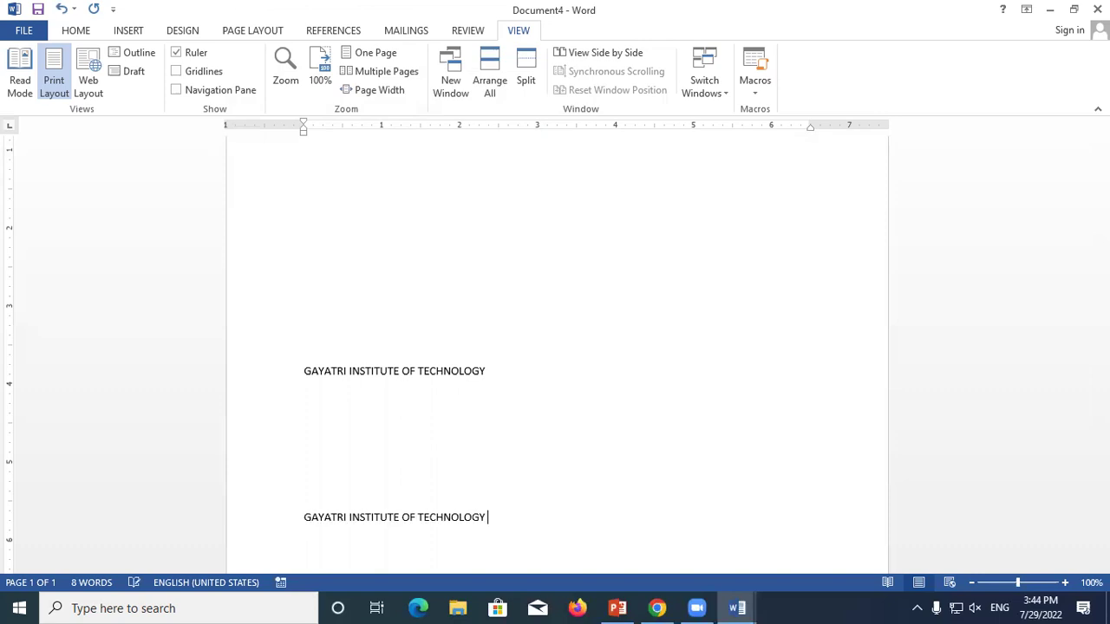
key(ctrl+v)
key(ctrl+v)
key(ctrl+v)
key(ctrl+v)
key(ctrl+v)
key(ctrl+v)
key(ctrl+v)
key(ctrl+v)
key(ctrl+v)
key(ctrl+v)
key(ctrl+v)
key(ctrl+v)
key(ctrl+v)
key(ctrl+v)
key(ctrl+v)
key(ctrl+v)
key(ctrl+v)
key(ctrl+v)
key(ctrl+v)
key(ctrl+v)
key(ctrl+v)
key(ctrl+v)
key(ctrl+v)
key(ctrl+v)
key(ctrl+v)
key(ctrl+v)
key(ctrl+v)
key(ctrl+v)
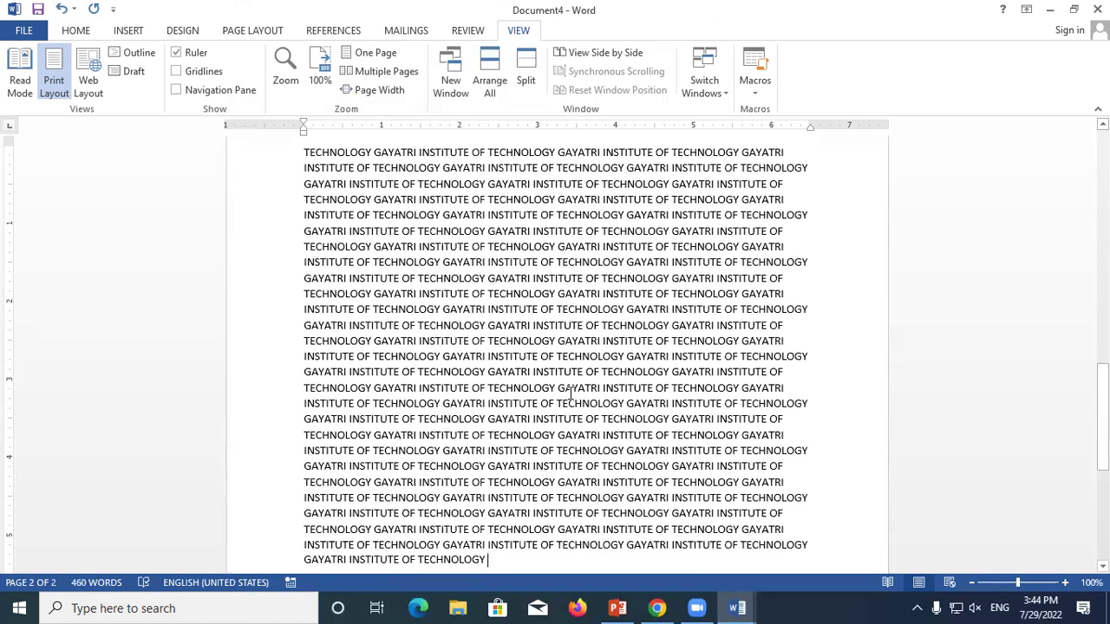
Step: Create a new blank document and insert the institute name three times with the macro shortcut
key(ctrl+n)
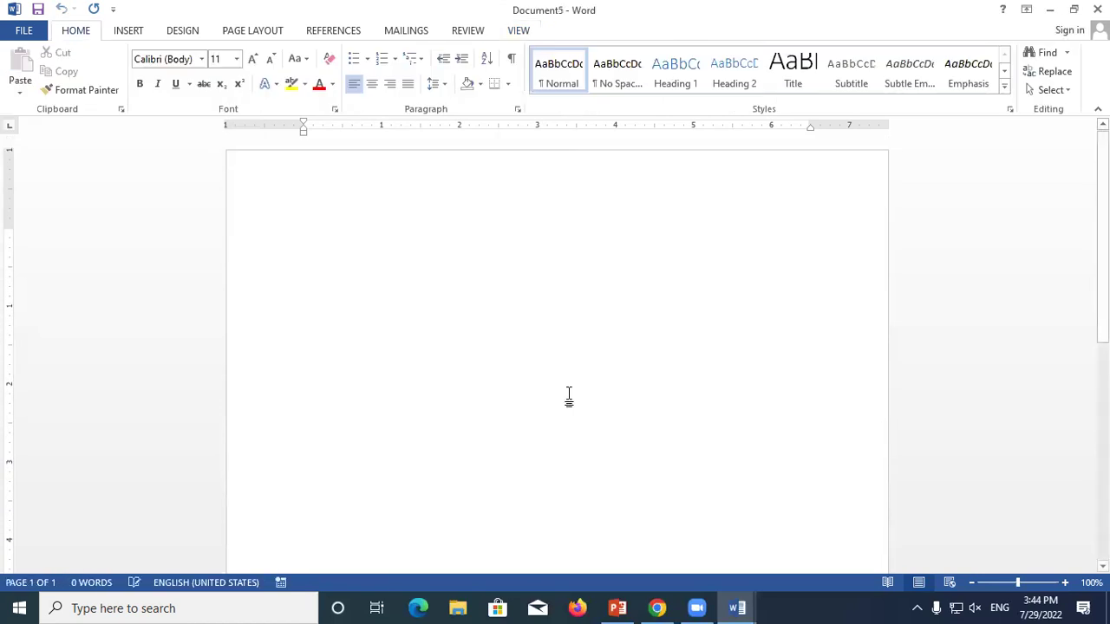
text(GAYATRI INSTITUTE OF TECHNOLOGY)
key(ctrl+v)
key(ctrl+v)
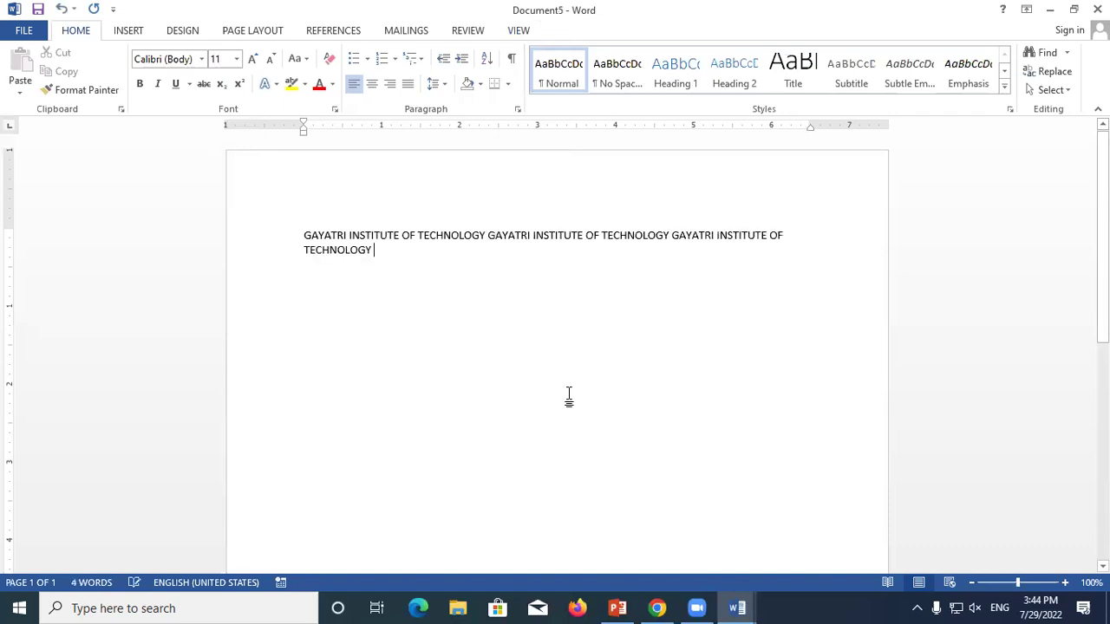
key(ctrl+v)
key(ctrl+v)
key(ctrl+v)
key(ctrl+v)
key(ctrl+v)
key(ctrl+v)
key(ctrl+v)
key(ctrl+v)
text(GAYATRI INSTITUTE OF TECHNOLOGY)
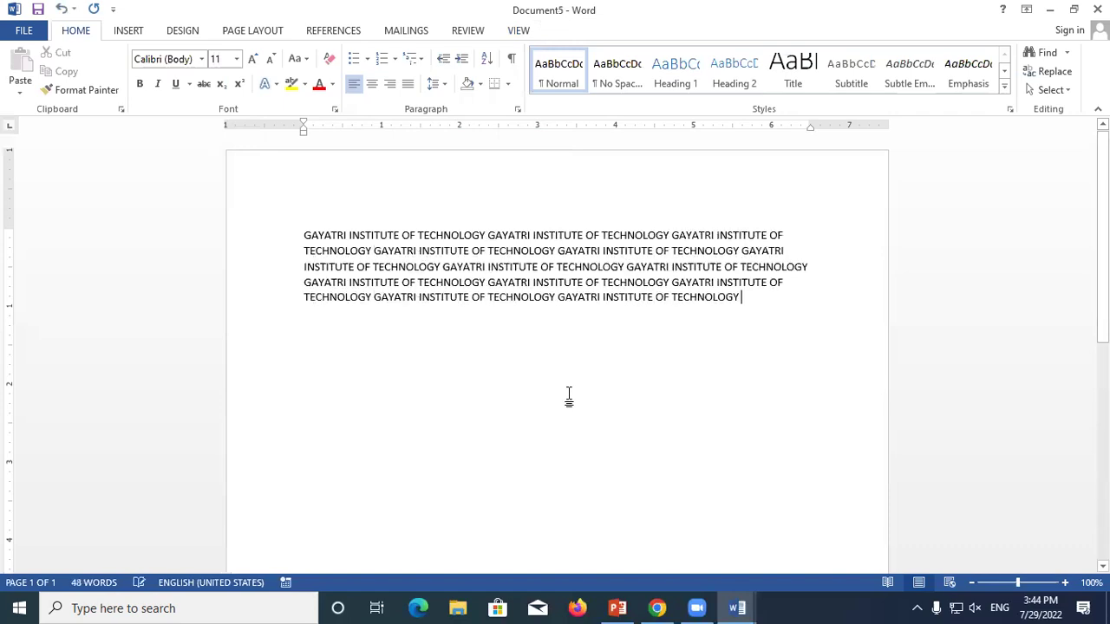
key(ctrl+v)
key(ctrl+v)
key(ctrl+v)
key(ctrl+v)
key(ctrl+v)
text(GAYATRI INSTITUTE OF TECHNOLOGY)
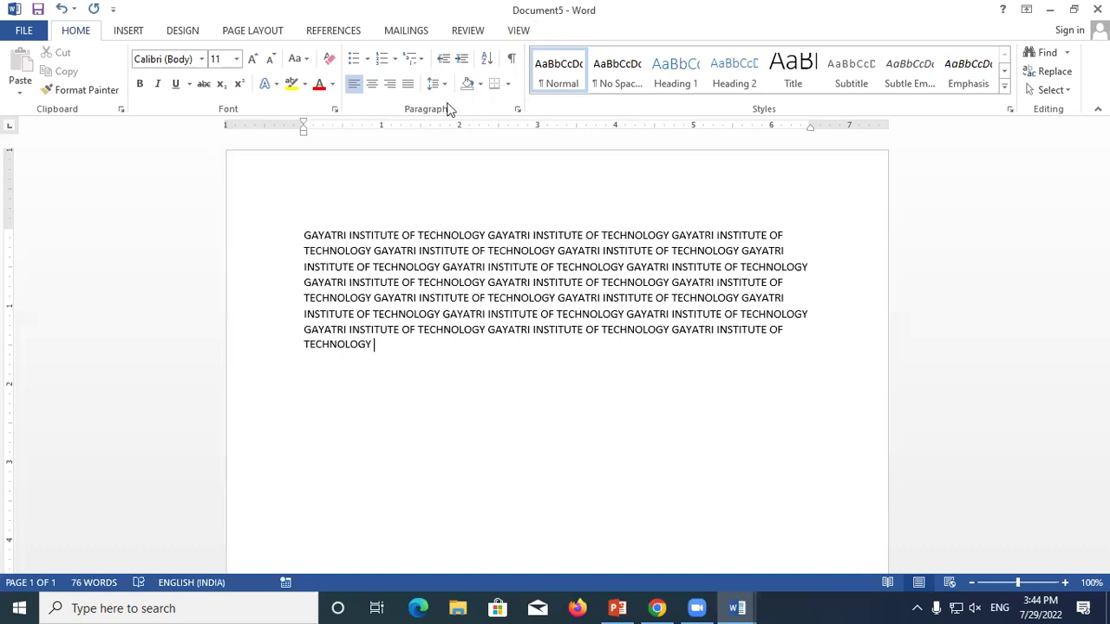
Step: Run Macro1 from the View Macros list to add another copy of the name
click(520, 31)
click(753, 91)
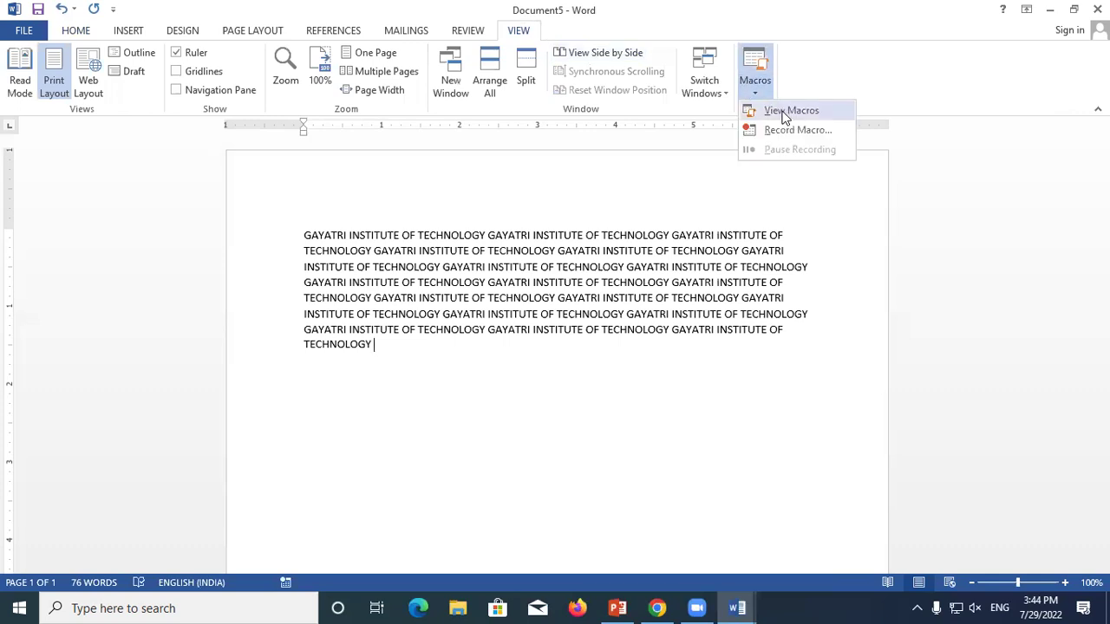
click(785, 111)
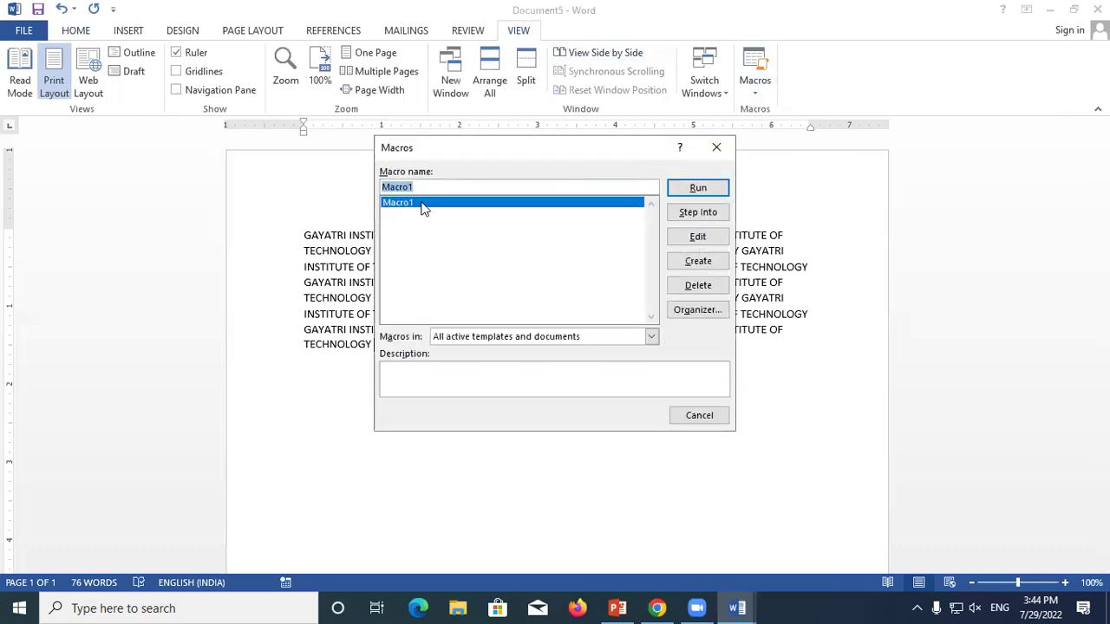
click(695, 192)
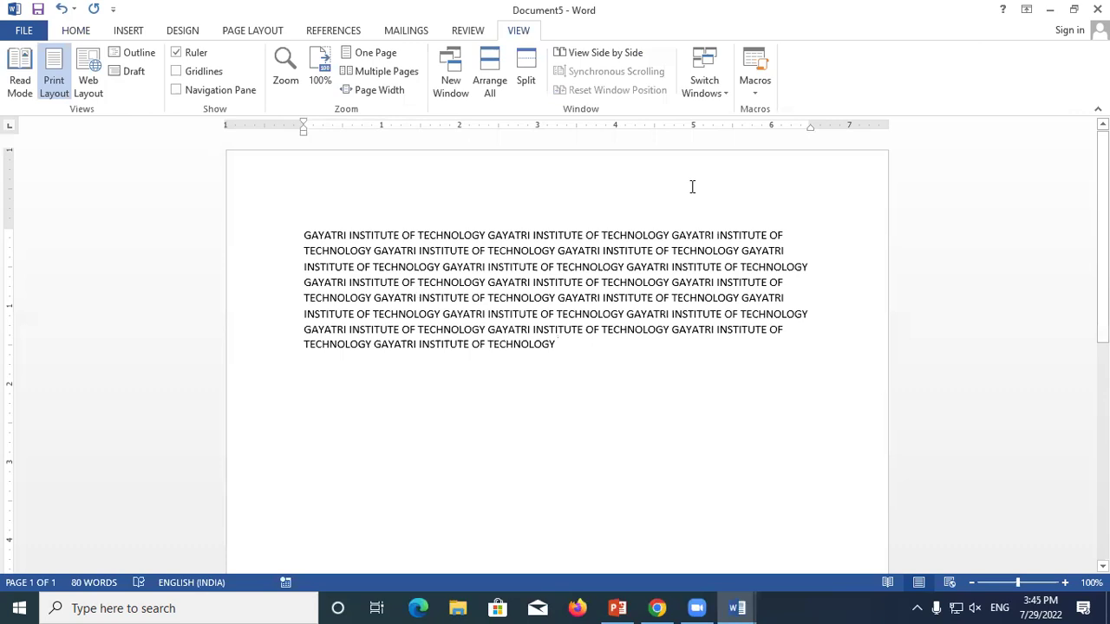
Step: Close Document5, Document4, Document3, Document1 and the other windows without saving, exiting Word
click(1097, 8)
click(556, 335)
click(1097, 9)
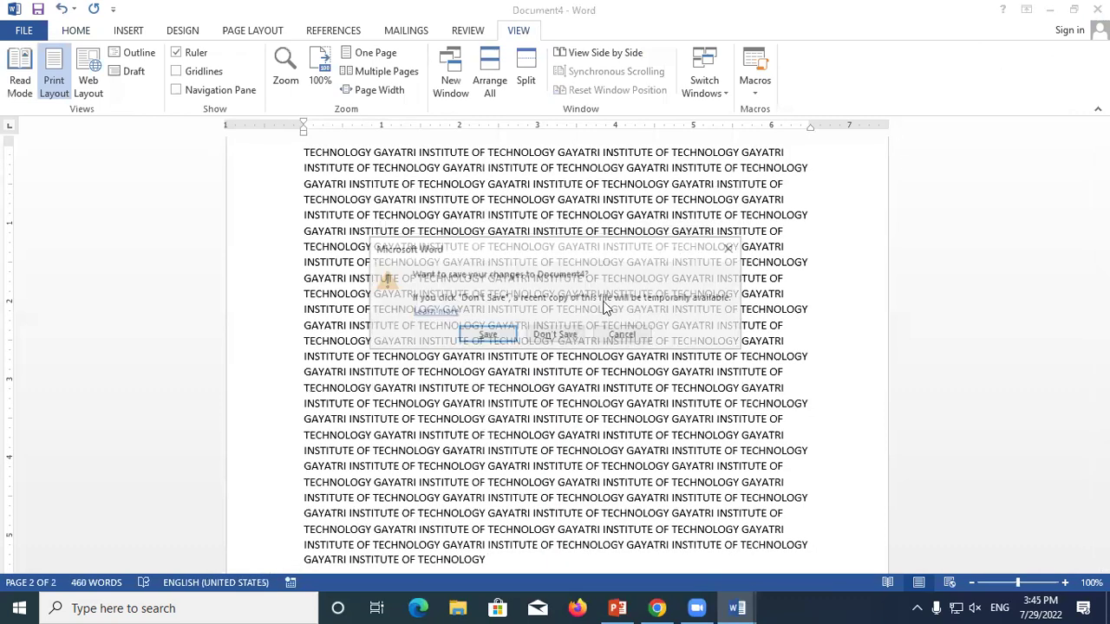
click(555, 335)
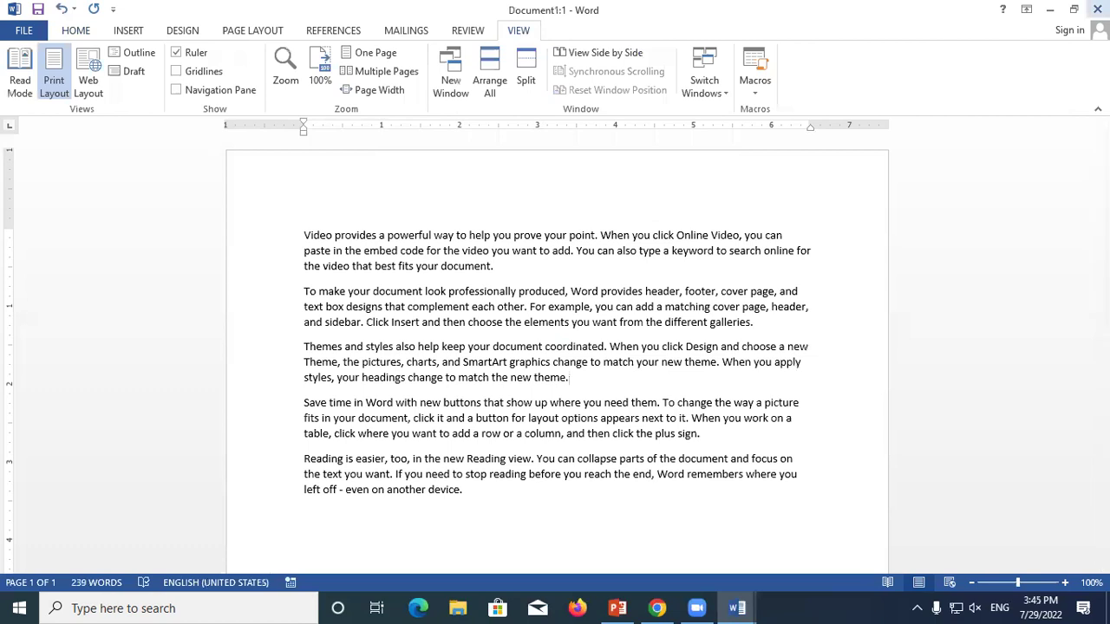
click(1097, 8)
click(1097, 9)
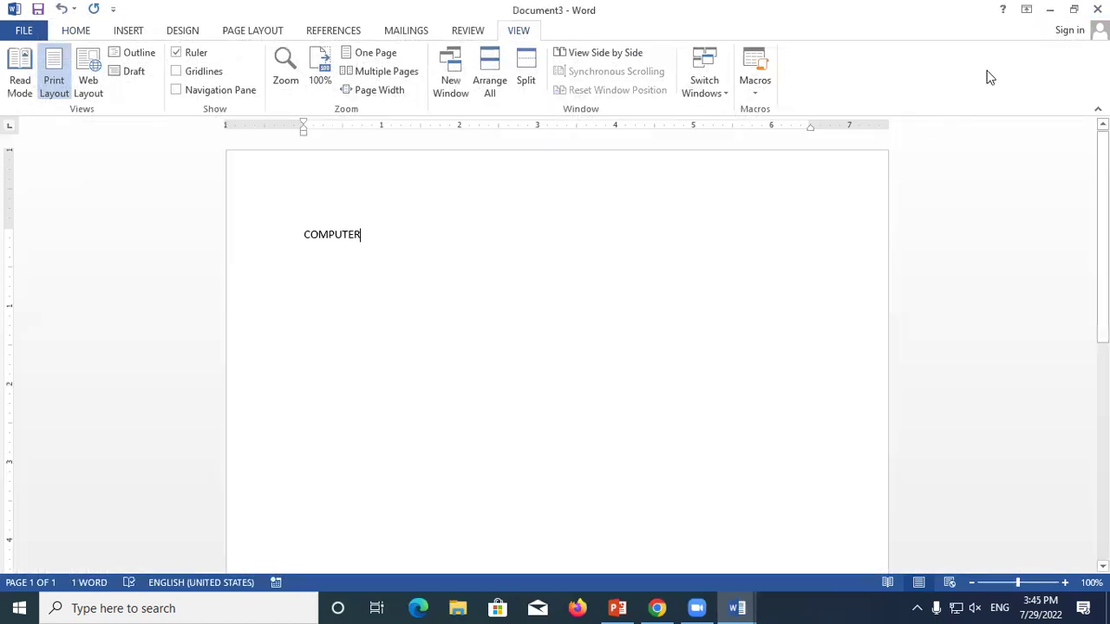
click(1097, 9)
click(565, 335)
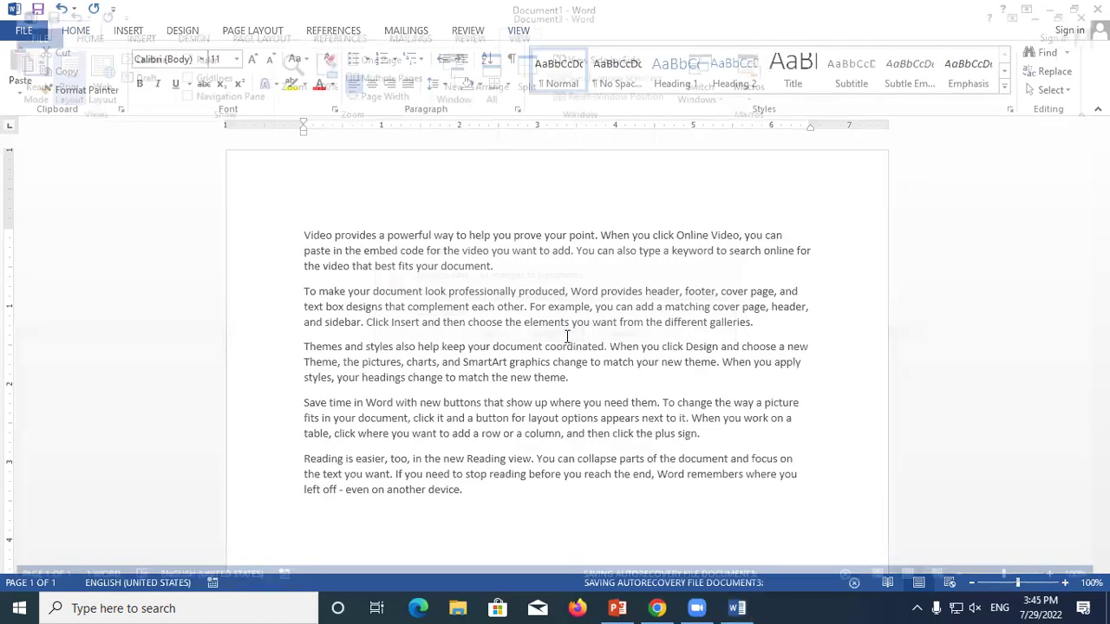
click(1097, 9)
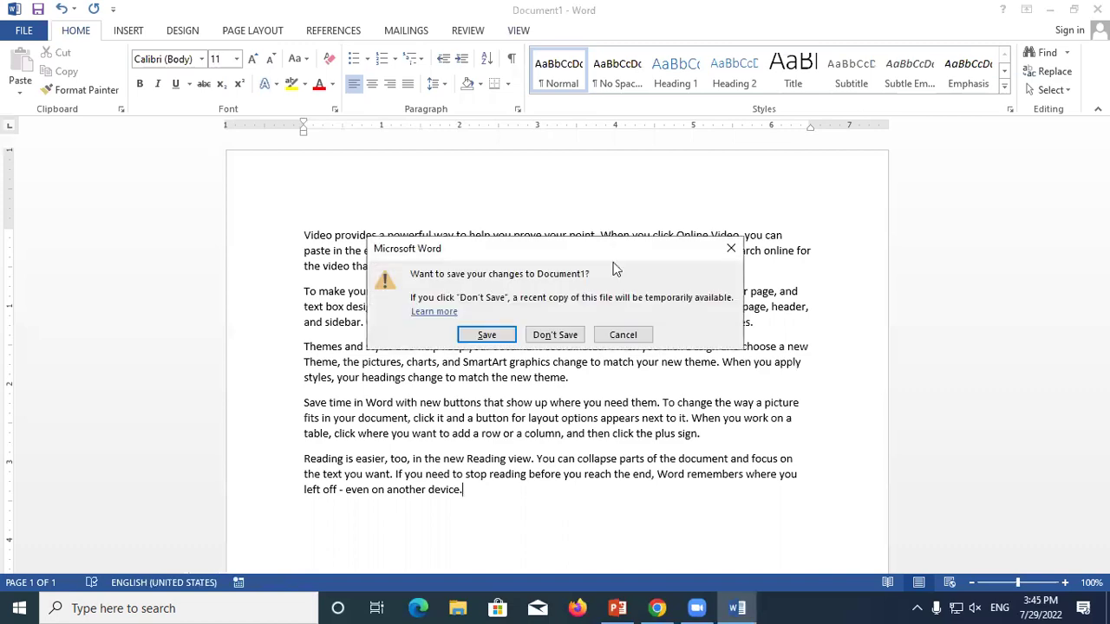
click(566, 330)
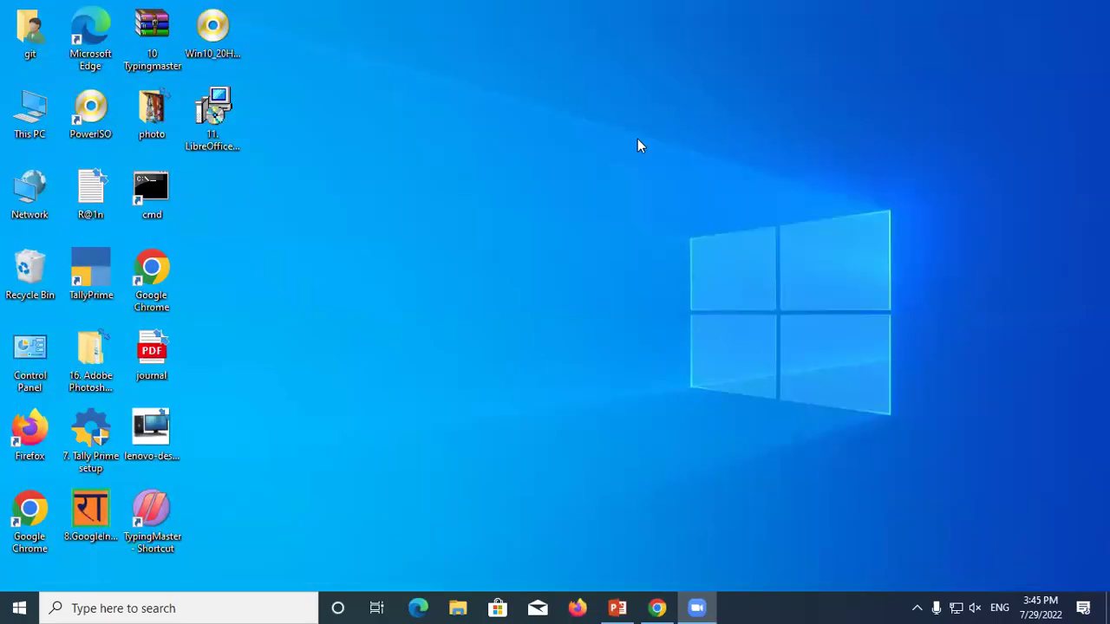
Step: Refresh the Windows desktop several times
right_click(639, 144)
click(668, 187)
right_click(673, 190)
click(693, 237)
right_click(692, 236)
right_click(555, 146)
click(568, 186)
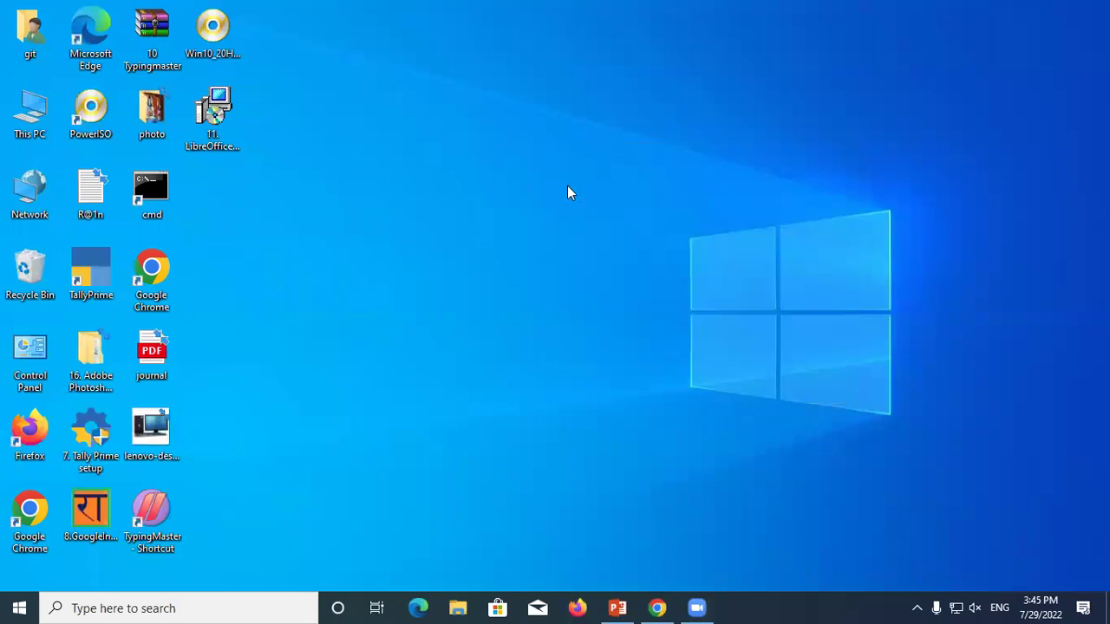
Step: Relaunch Word via Win+R, start a blank document, and enter 'GAYATRI INSTITUTE OF TECHNOLOGY'
key(super+r)
key(Return)
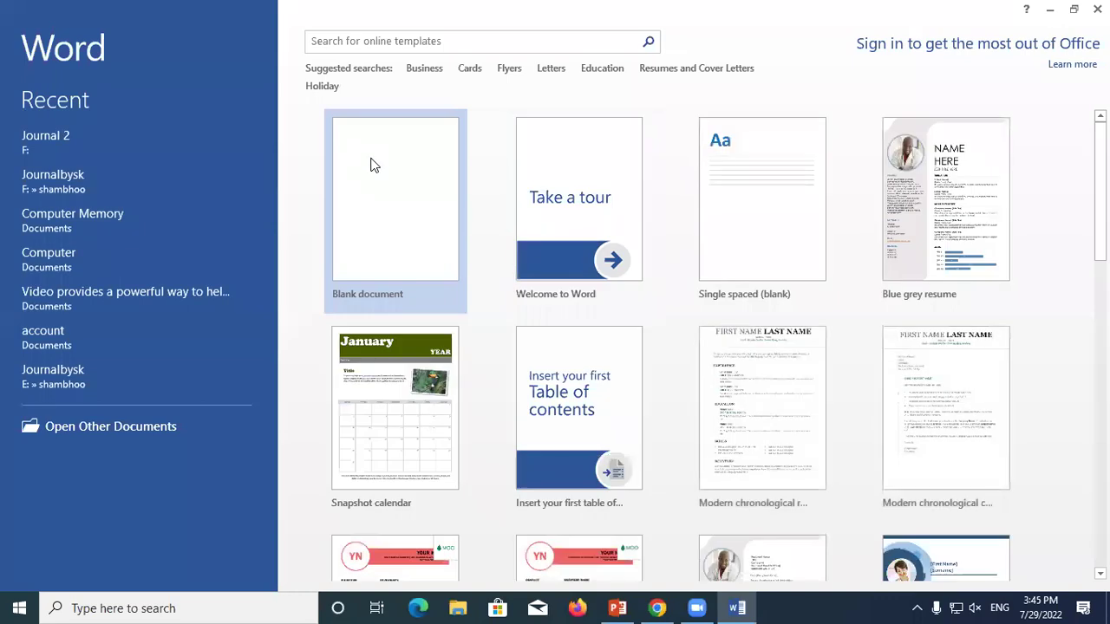
click(371, 165)
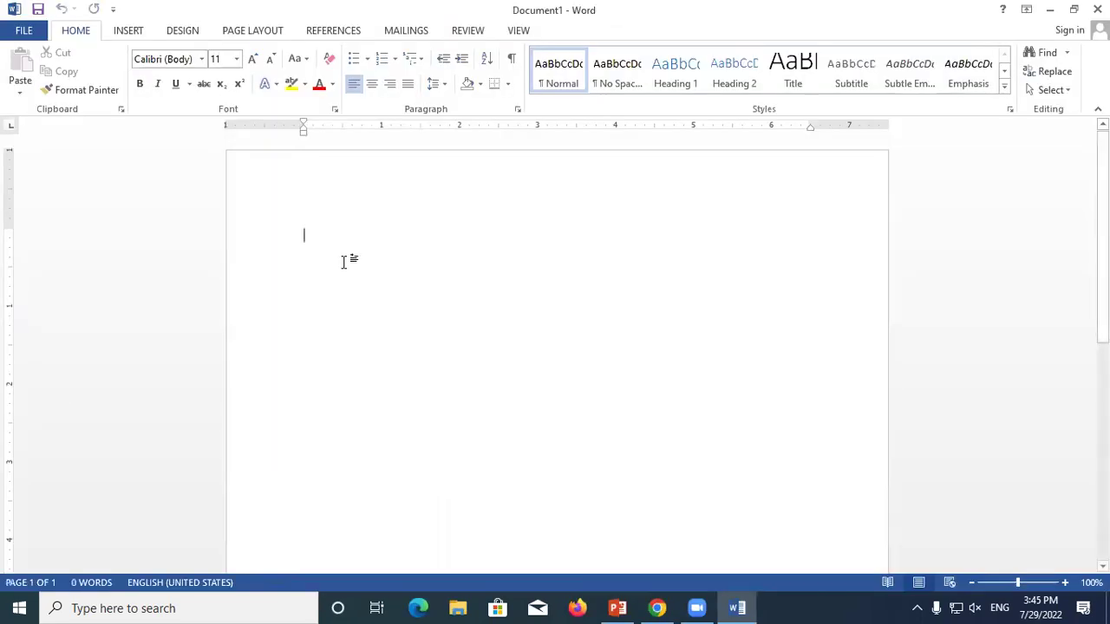
text(GAYATRI INSTITUTE OF TECHNOLOGY)
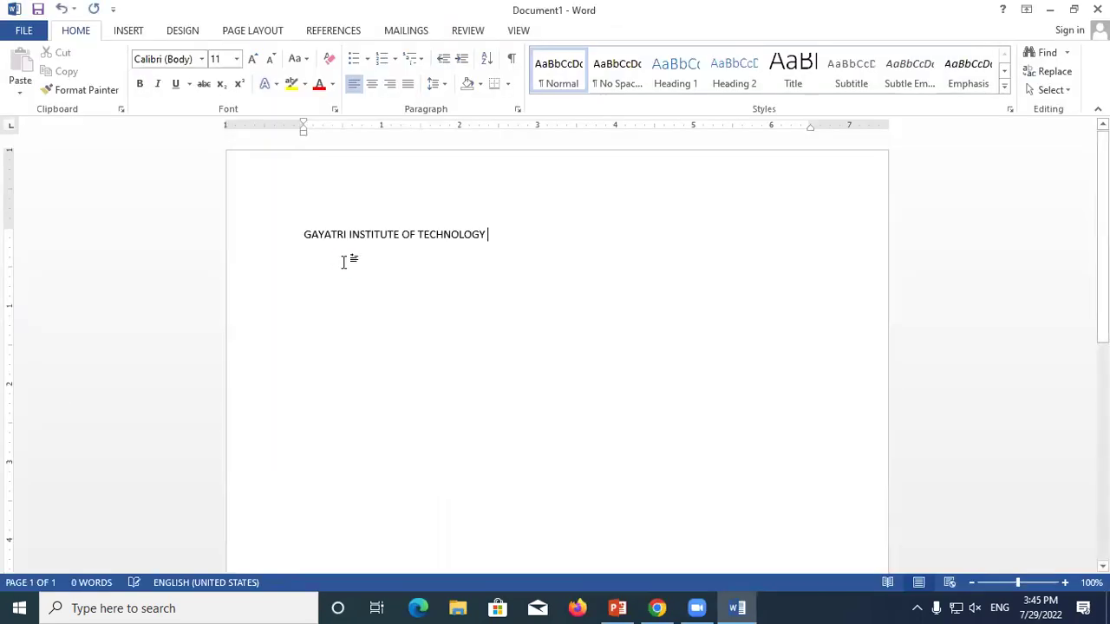